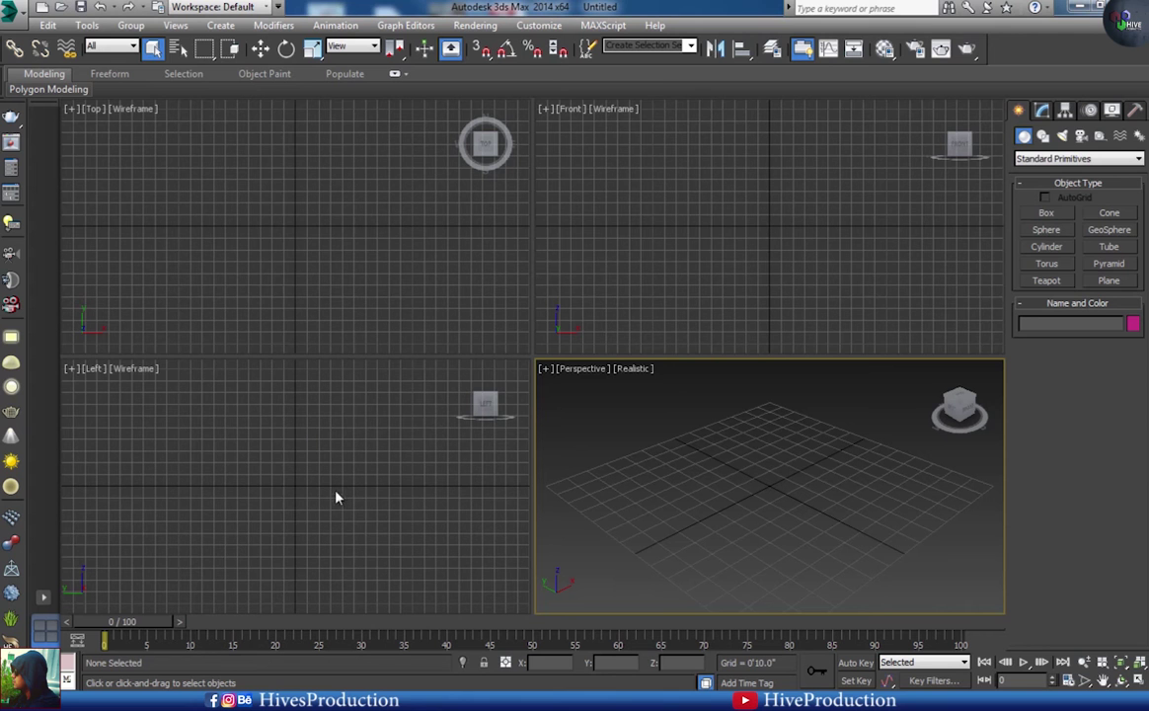
- Create a flat box in the Top view about 7'1" long, 19'9" wide and 9" high
click(1033, 213)
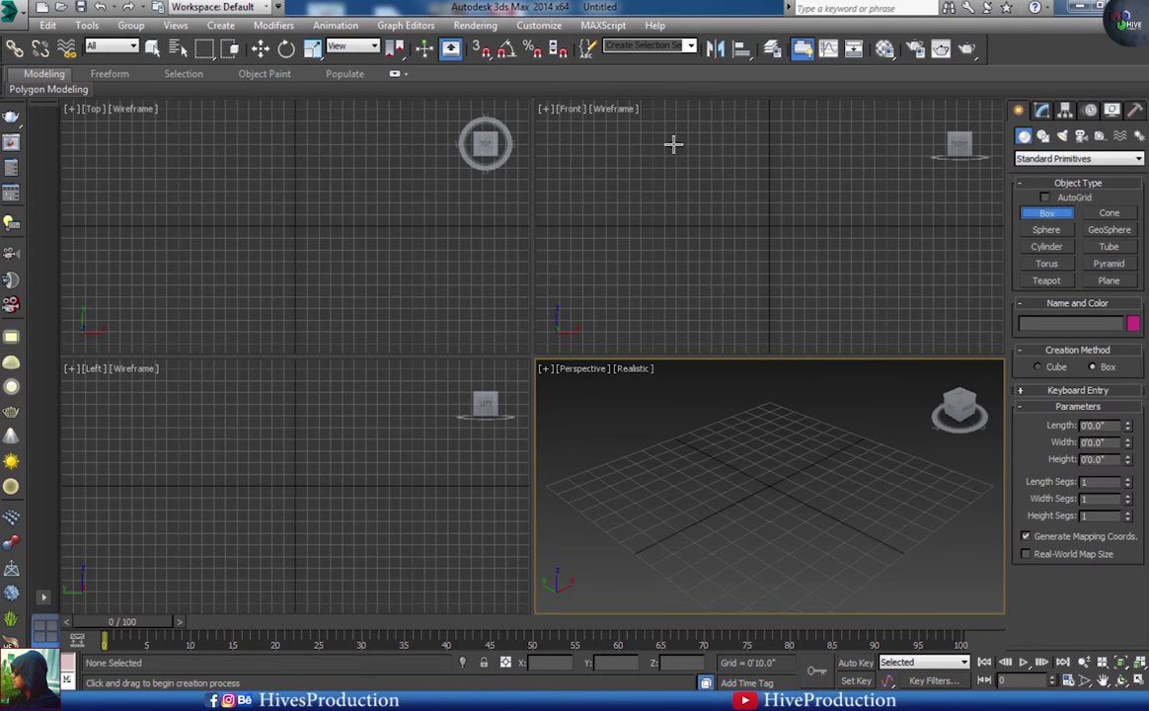
drag(195, 180, 475, 280)
click(464, 269)
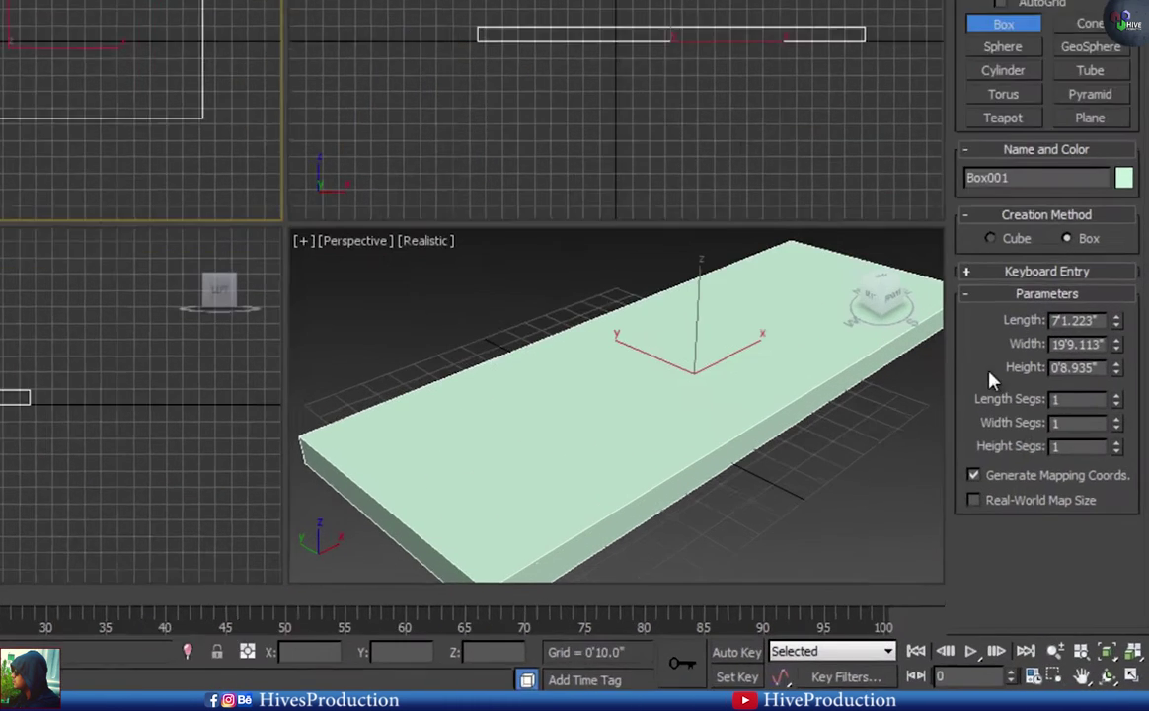
- Set the box's length to 10', width to 20' and height to 4"
drag(1096, 262, 959, 266)
text(10)
key(Return)
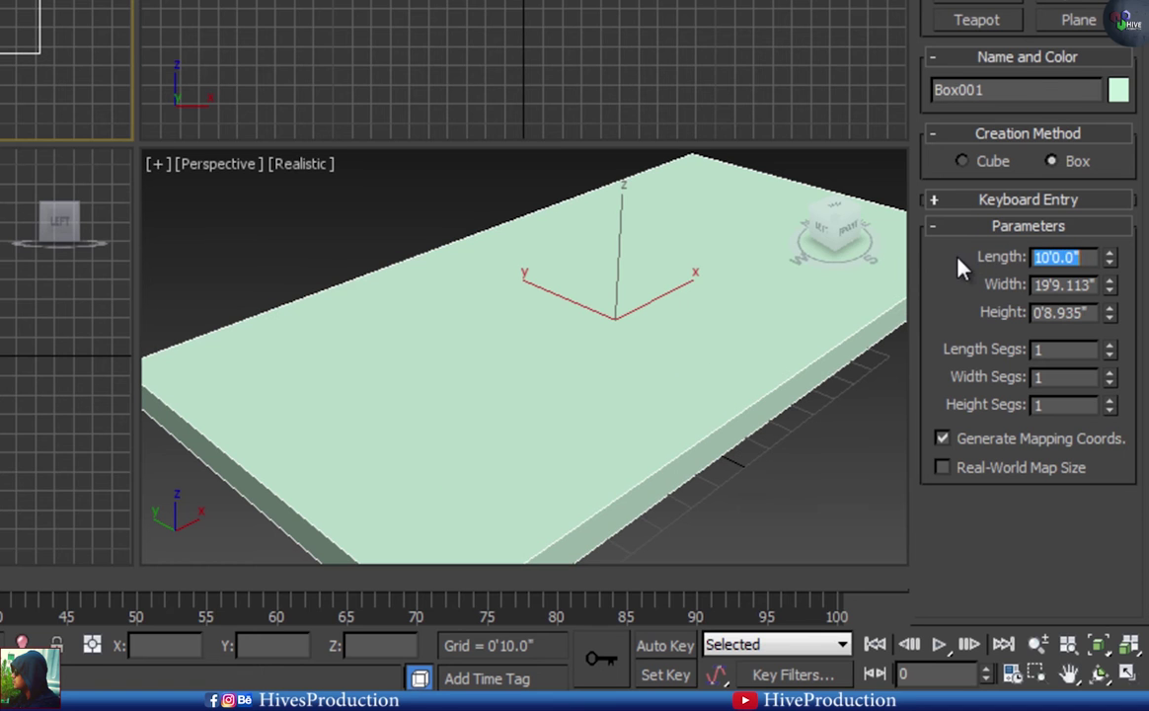
drag(1034, 285, 1096, 285)
text(1)
text(20)
key(Return)
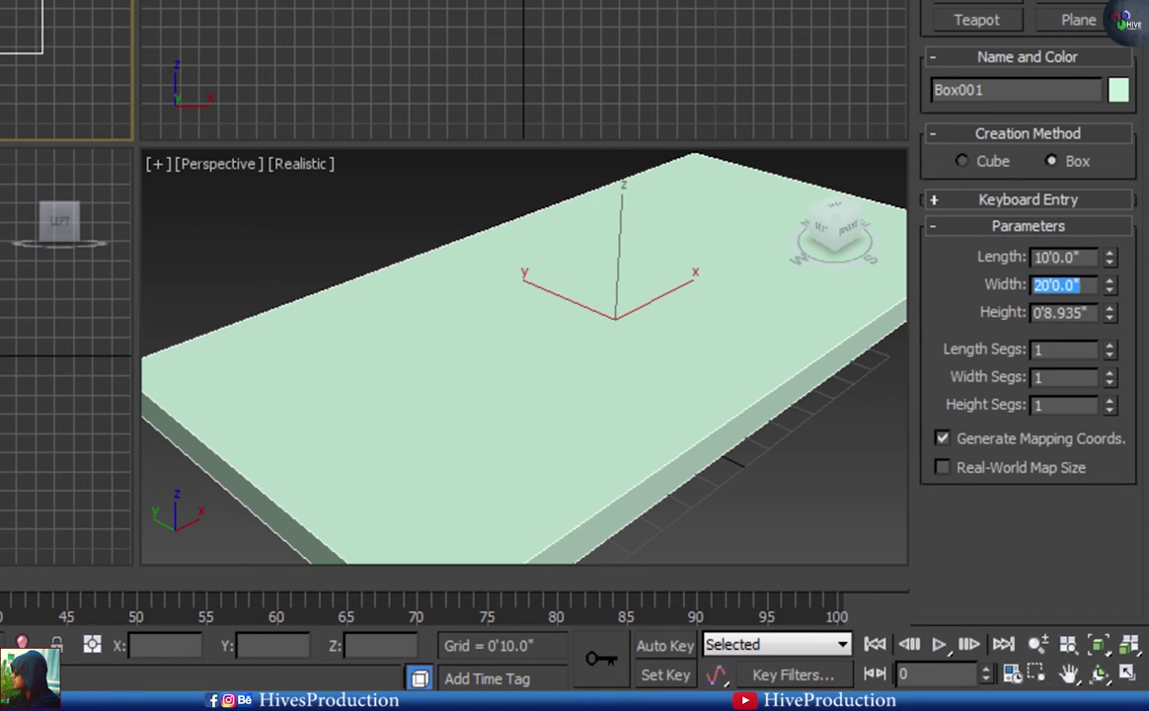
drag(1040, 310, 1067, 314)
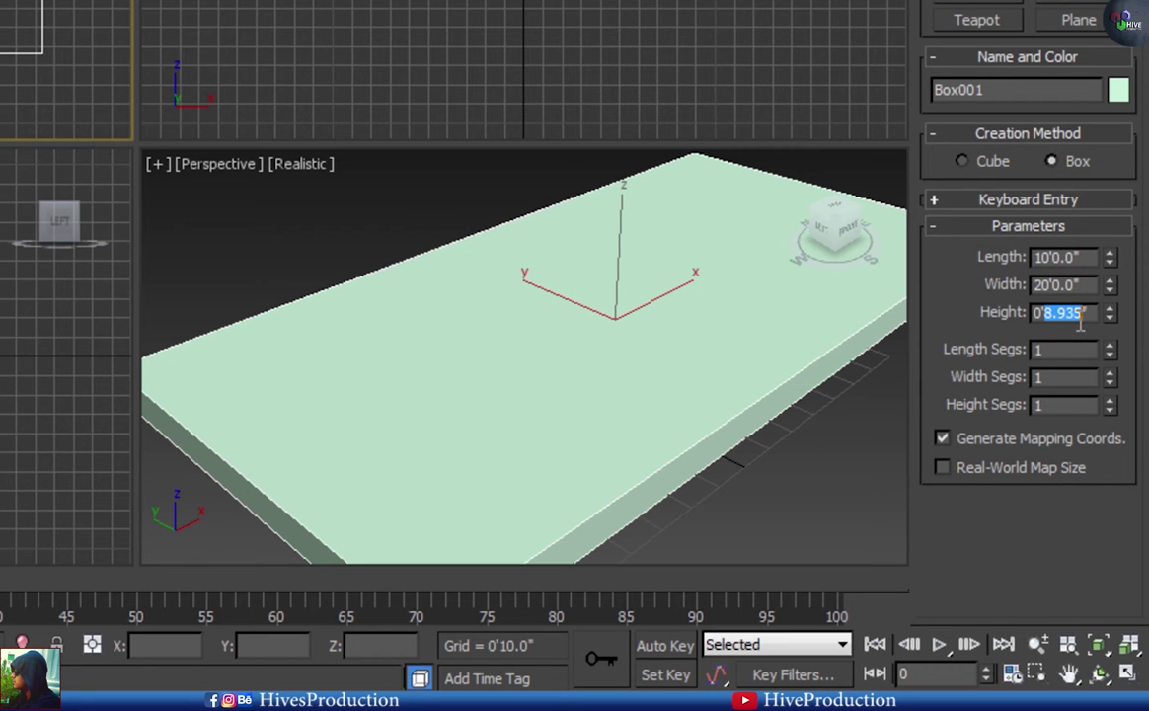
text(4)
key(Return)
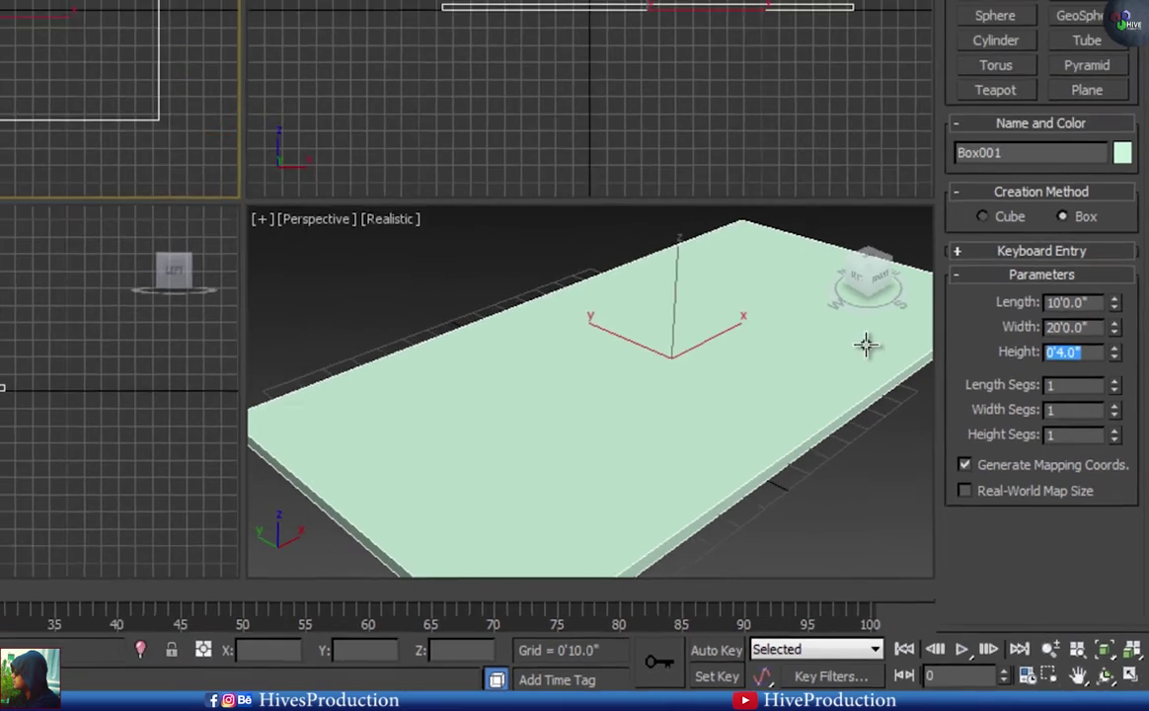
- Position the slab at X 0 and Y 0 on the world origin and deselect it
right_click(795, 246)
key(w)
right_click(577, 664)
right_click(644, 666)
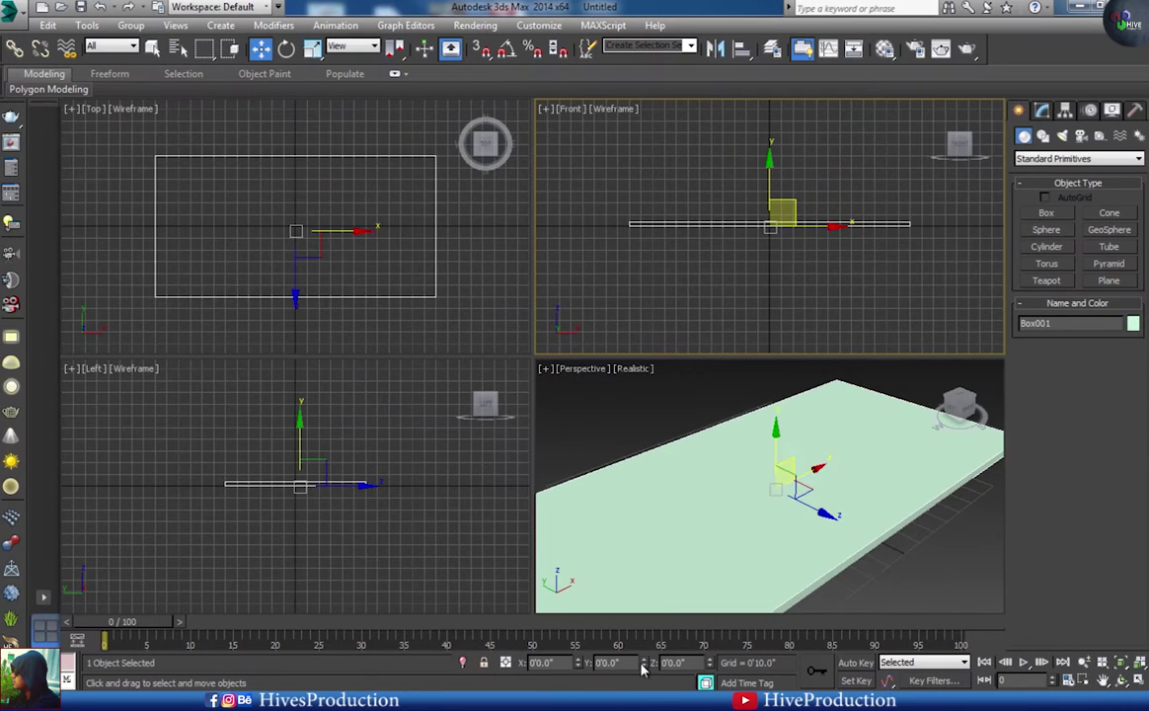
click(763, 287)
click(689, 499)
alt+middle_drag(711, 552, 1007, 281)
alt+middle_drag(928, 353, 769, 488)
key(alt+w)
scroll(672, 438, down, 5)
key(e)
mouse_move(586, 355)
shift+mouse_down()
mouse_move(595, 318)
mouse_move(610, 446)
mouse_move(704, 417)
shift+mouse_up()
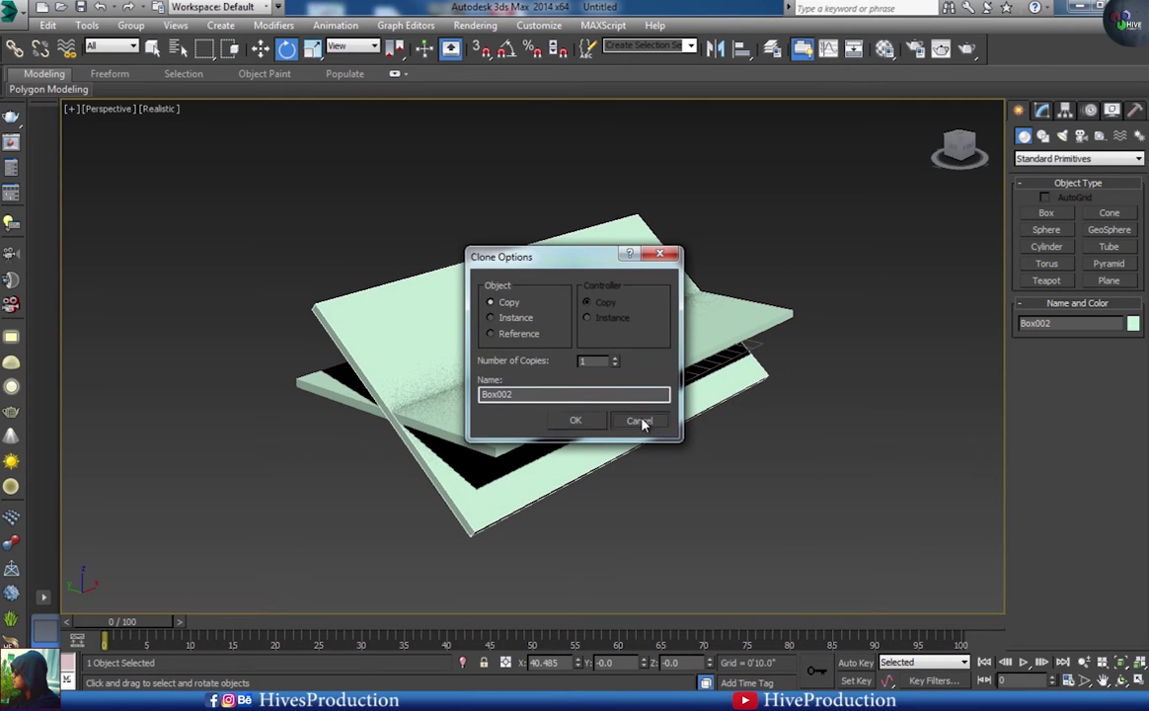
click(639, 421)
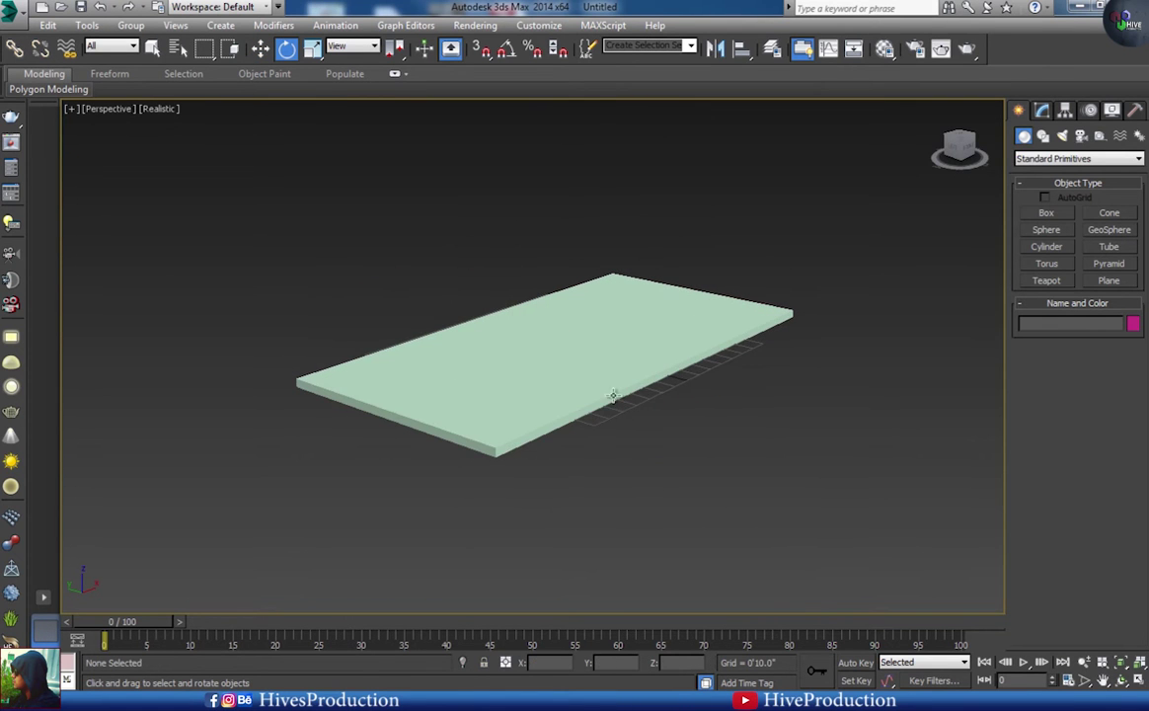
- With angle snap on, make one rotated copy of the slab, turned 90 degrees about the X axis
click(594, 333)
key(w)
key(e)
shift+drag(604, 320, 628, 387)
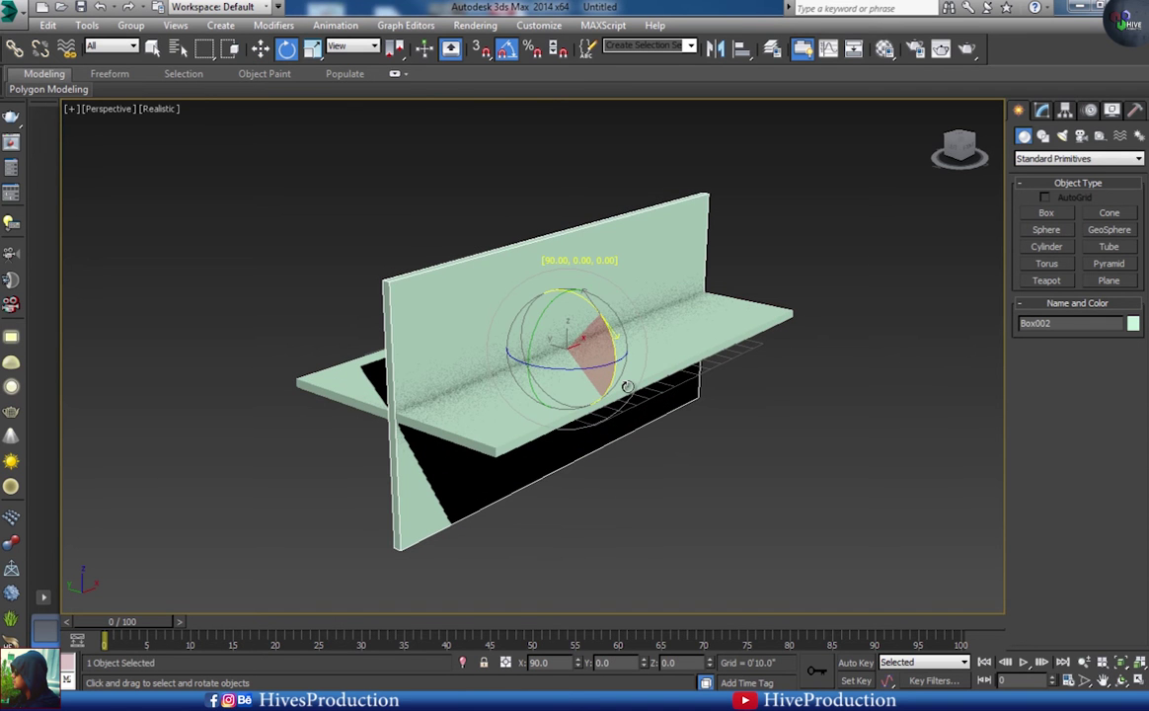
click(575, 418)
- Move the upright panel up and back to the slab's rear edge in the Left view
key(alt+w)
click(374, 528)
click(299, 452)
key(w)
drag(321, 467, 247, 400)
- Fine-align the upright panel flush with the slab's rear edge and underside using the Top and Front views
scroll(242, 450, up, 6)
middle_drag(185, 520, 205, 493)
scroll(206, 498, down, 2)
scroll(308, 201, up, 4)
middle_drag(308, 202, 313, 362)
scroll(275, 254, up, 4)
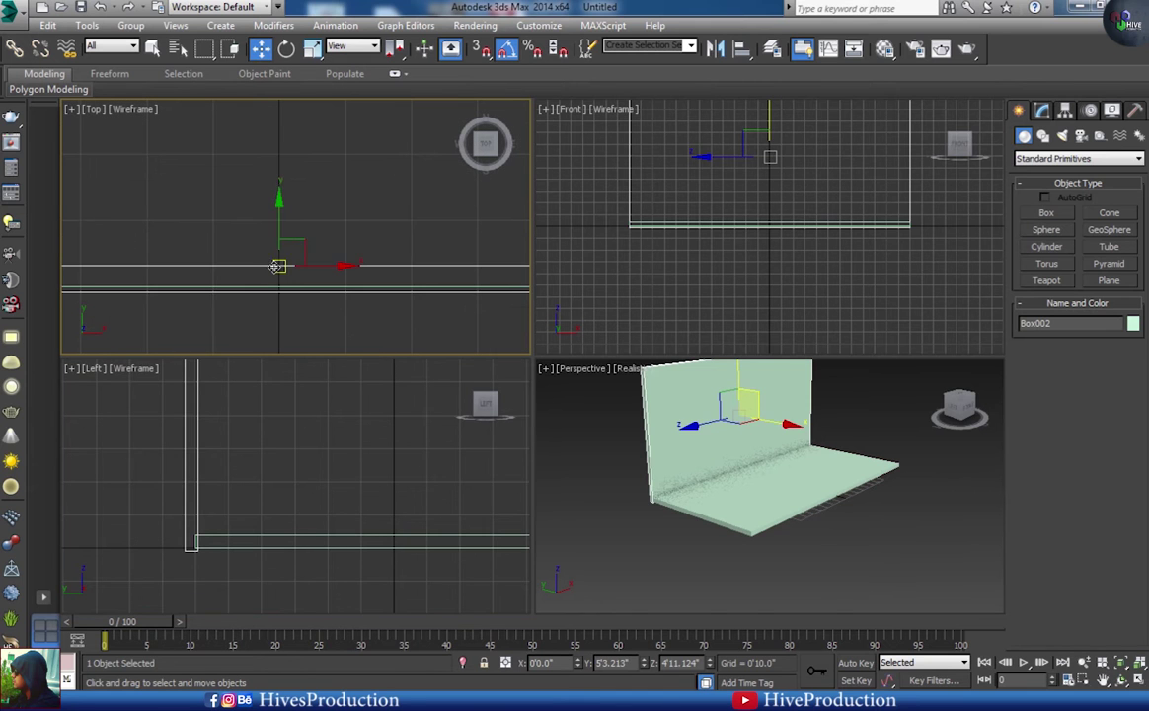
drag(280, 234, 279, 229)
scroll(804, 228, up, 5)
middle_drag(752, 187, 801, 334)
scroll(757, 210, down, 2)
drag(752, 147, 754, 144)
click(854, 521)
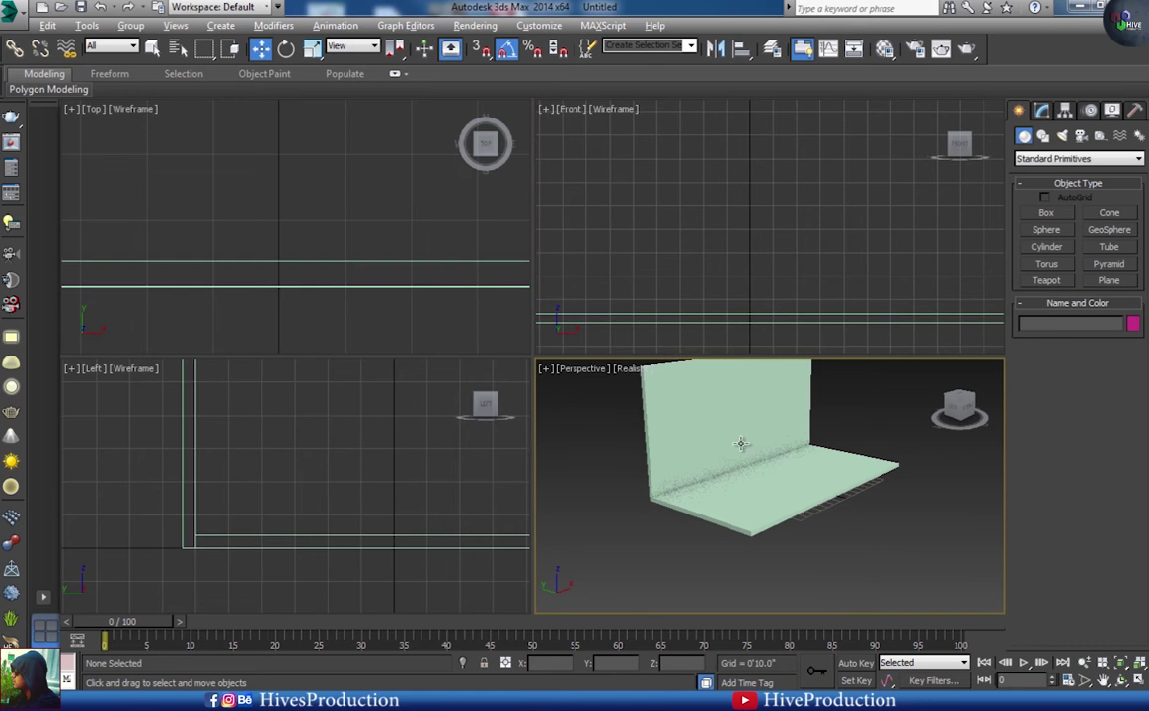
key(alt+w)
middle_drag(496, 388, 498, 469)
scroll(500, 471, down, 5)
alt+middle_drag(558, 502, 523, 458)
scroll(477, 467, up, 5)
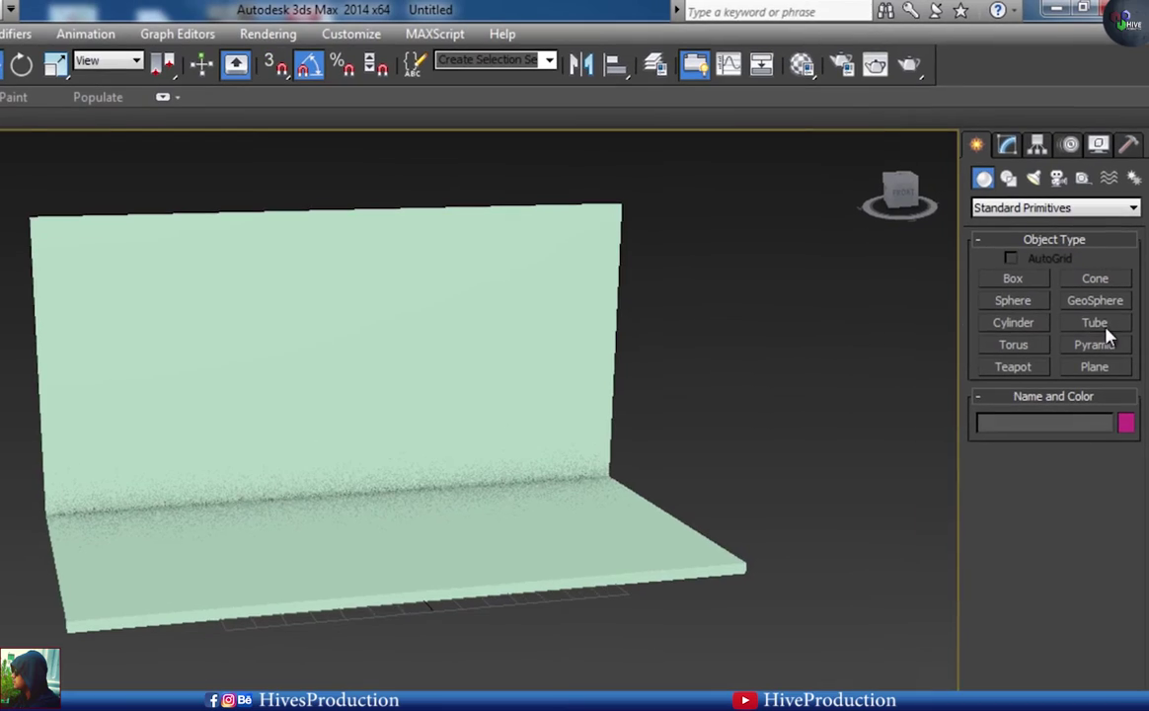
- Create a tube in the Front view with radii of about 3'1" and 2'6" and a height of about 3'9"
click(1099, 299)
key(alt+w)
scroll(656, 308, down, 4)
scroll(120, 314, down, 10)
scroll(88, 571, down, 4)
scroll(262, 471, down, 6)
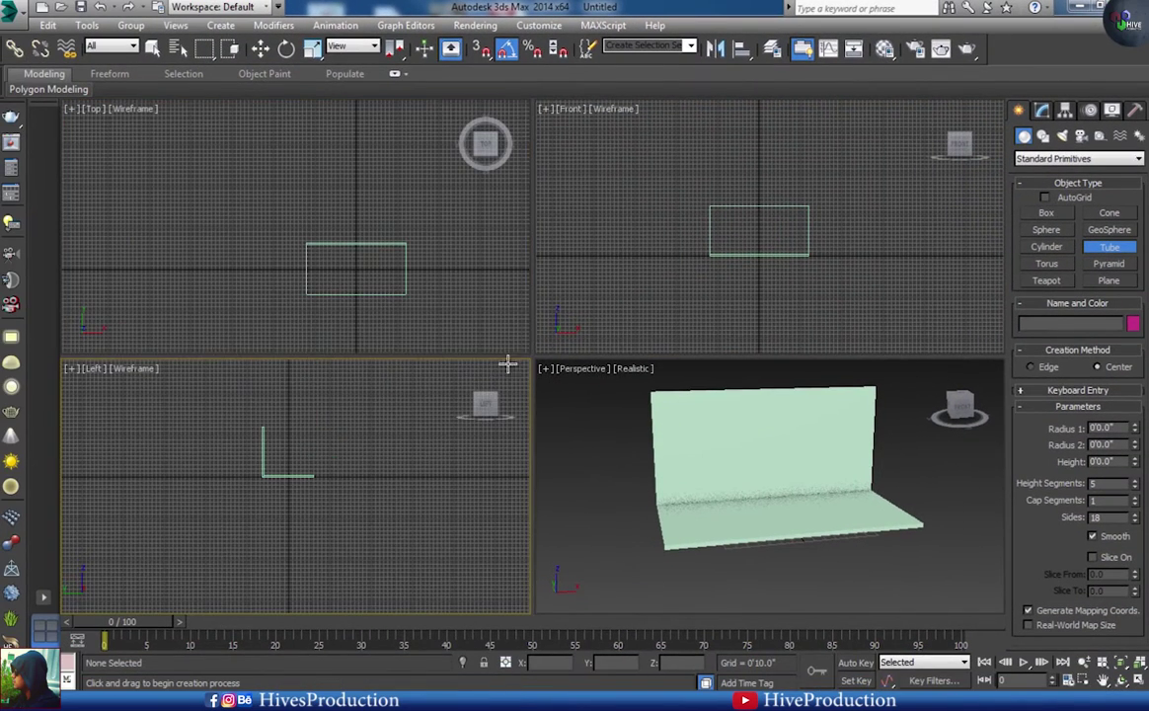
scroll(725, 238, up, 2)
drag(772, 226, 789, 238)
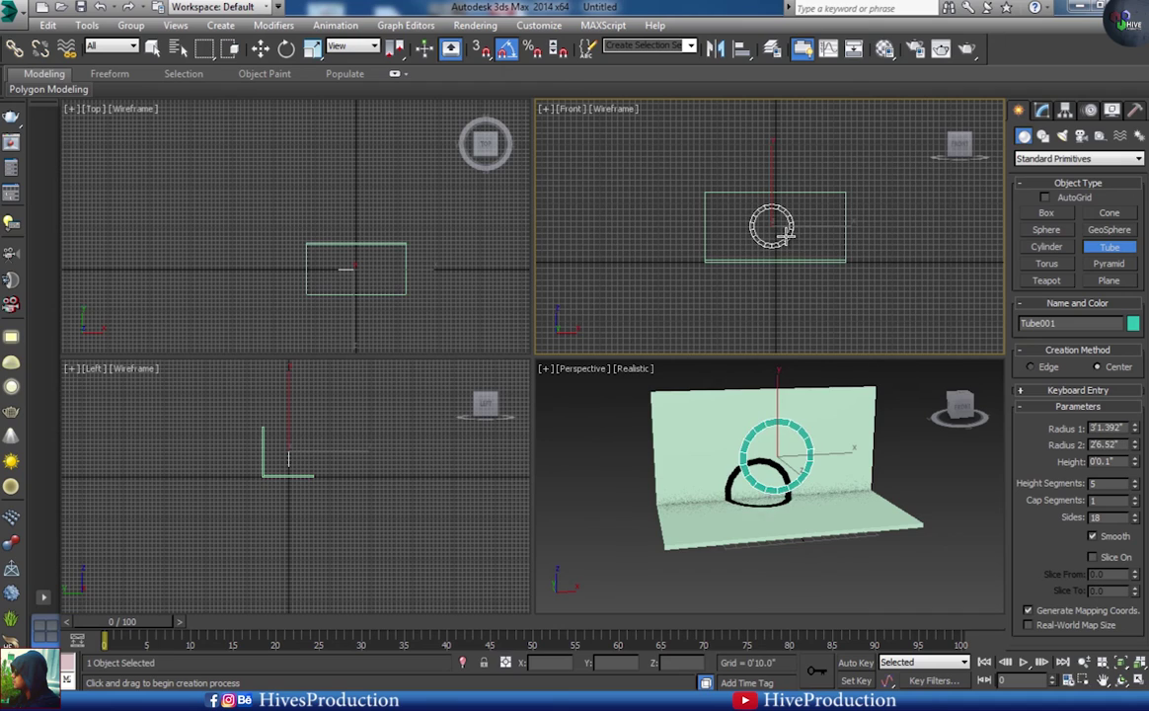
click(785, 235)
click(774, 209)
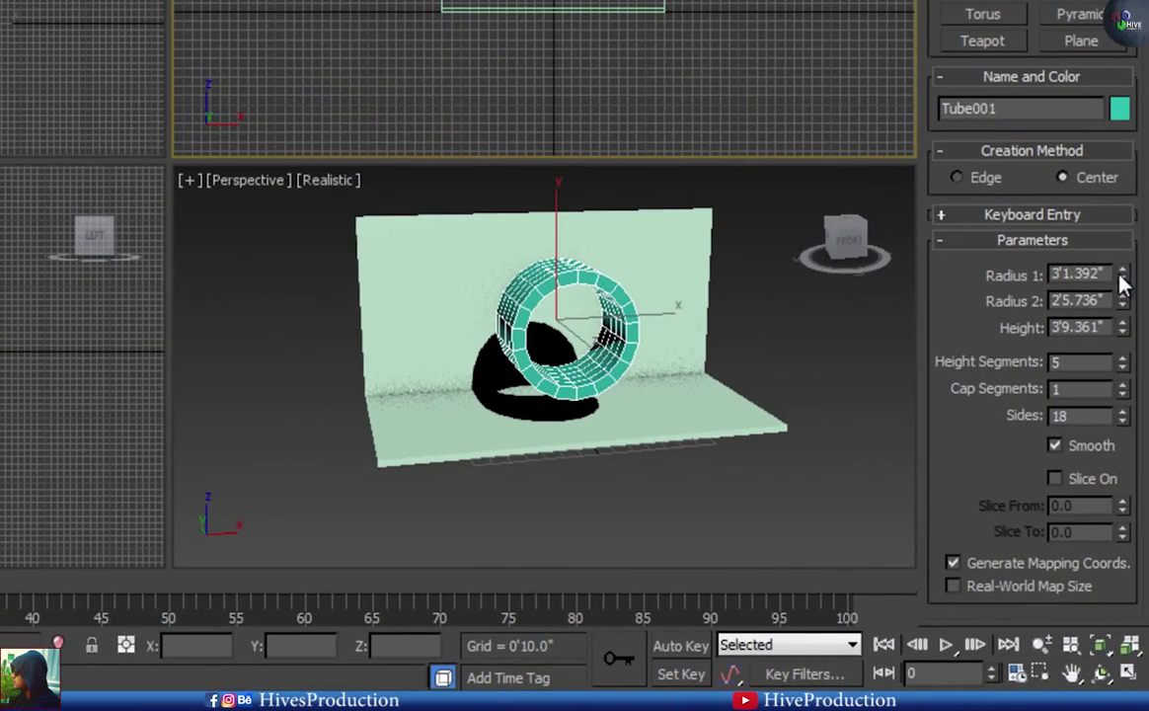
- Set the tube's height segments to 1 and its sides to 4
text(1)
key(Return)
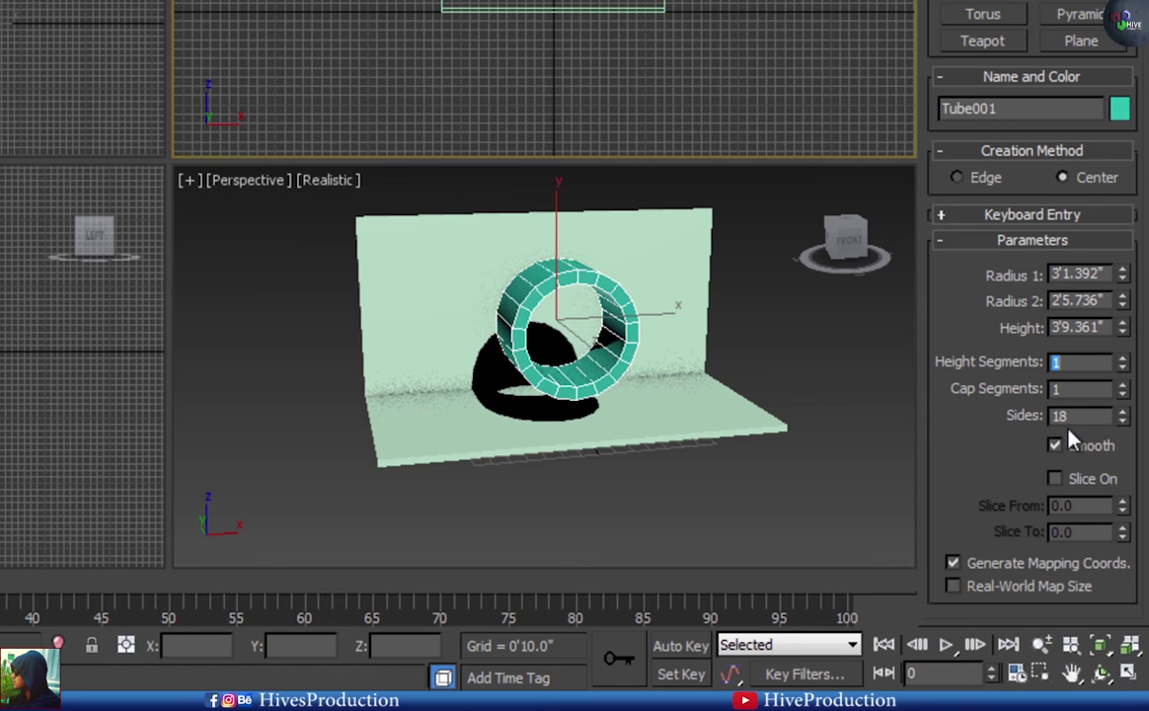
text(4)
key(Return)
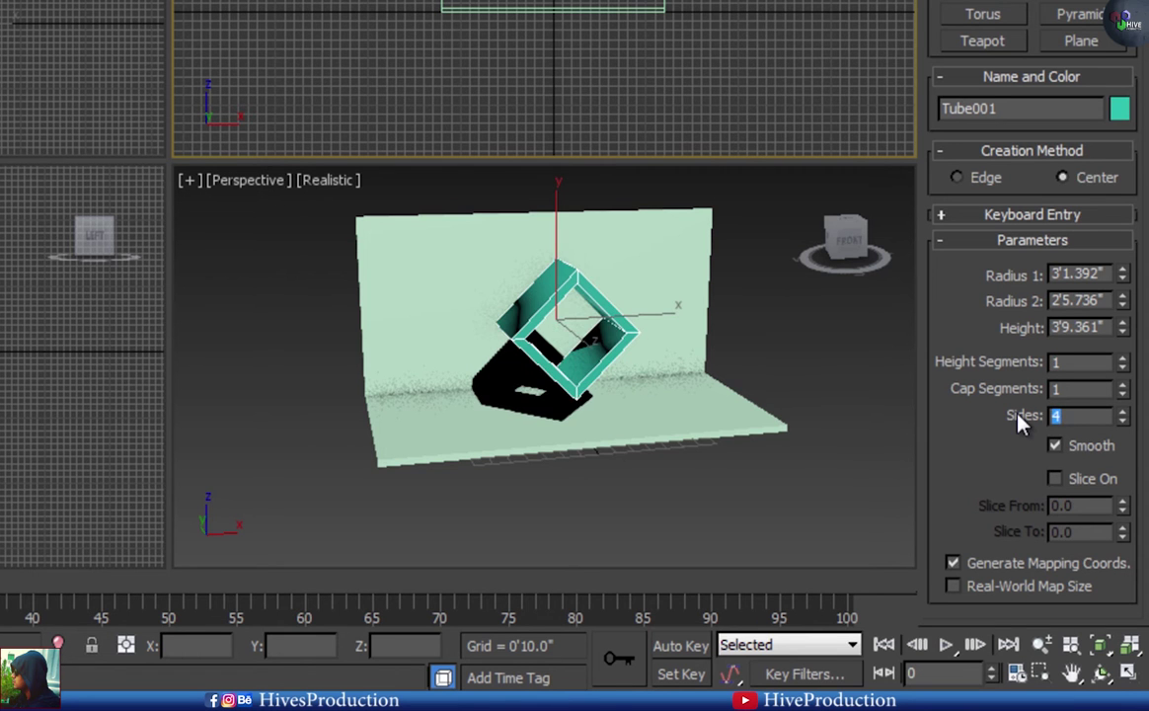
- Rotate the four-sided tube 45 degrees in the Front view so its sides are horizontal and vertical
key(w)
scroll(593, 5, up, 3)
key(e)
drag(731, 24, 743, 64)
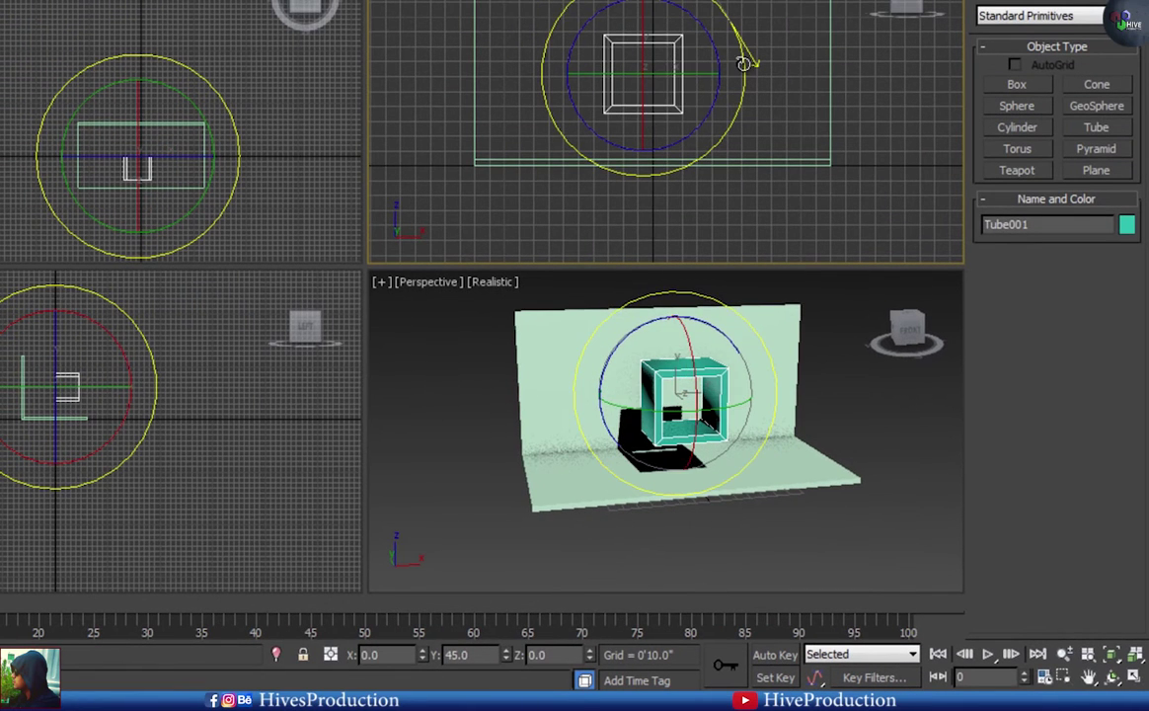
key(w)
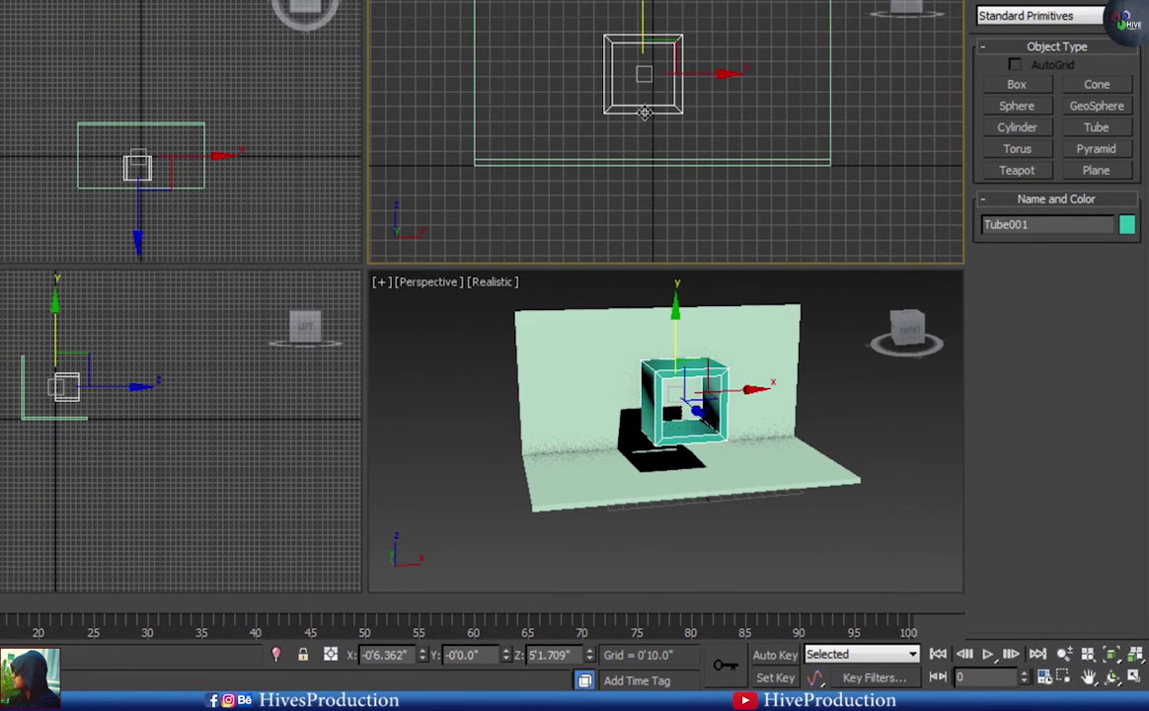
- Convert the square tube to an Editable Poly
right_click(645, 108)
mouse_move(671, 304)
click(874, 315)
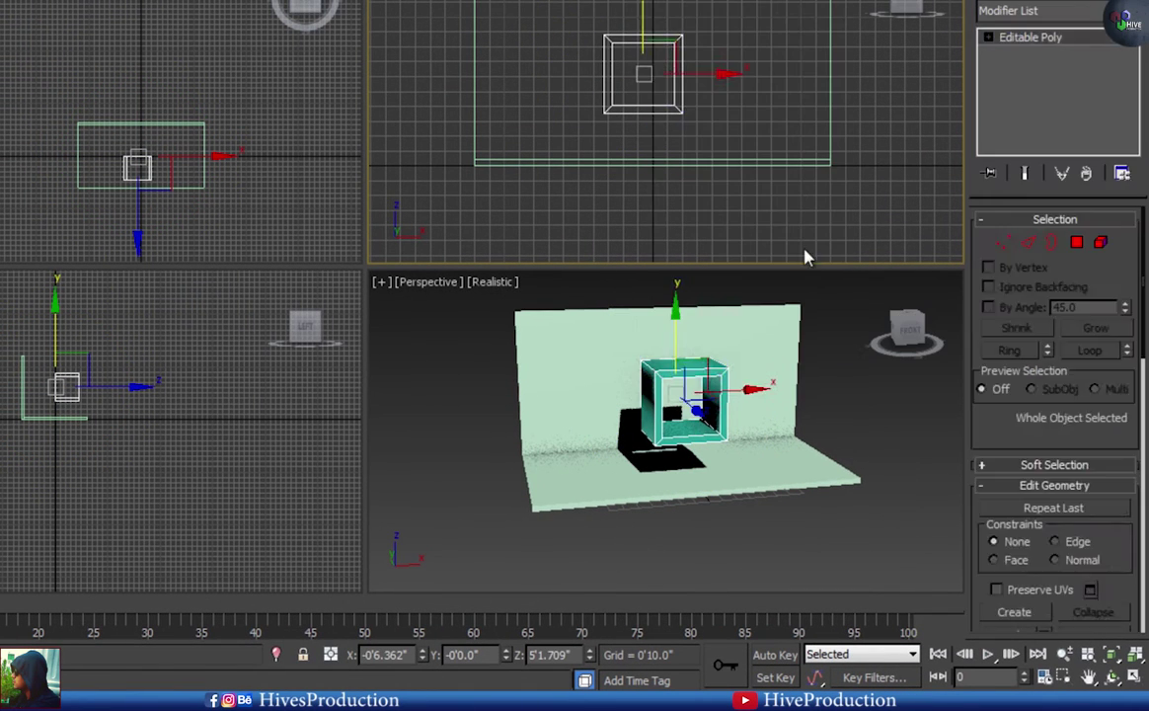
- Widen the square frame by moving its left and right vertices out to the back panel's side edges
drag(584, 22, 634, 128)
drag(641, 78, 513, 81)
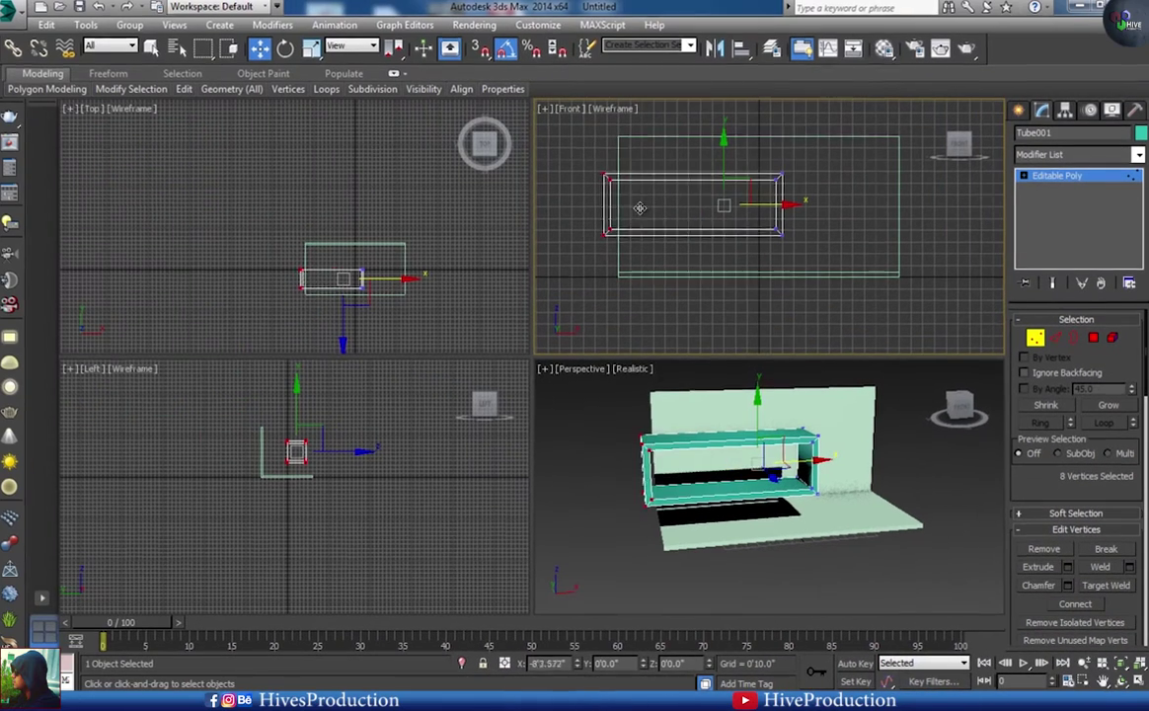
drag(738, 150, 817, 258)
drag(811, 203, 928, 203)
- Raise the frame's top vertices to the back panel's top edge and lower its bottom vertices toward the slab
drag(759, 142, 759, 105)
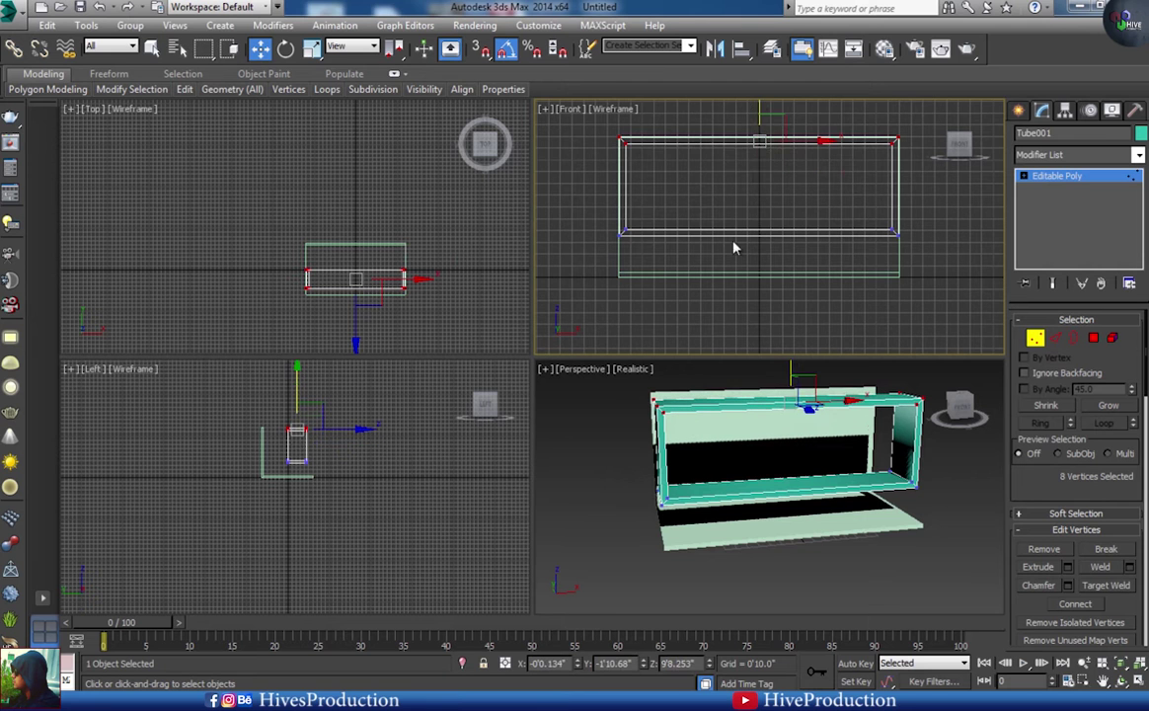
drag(880, 264, 880, 264)
drag(759, 186, 759, 208)
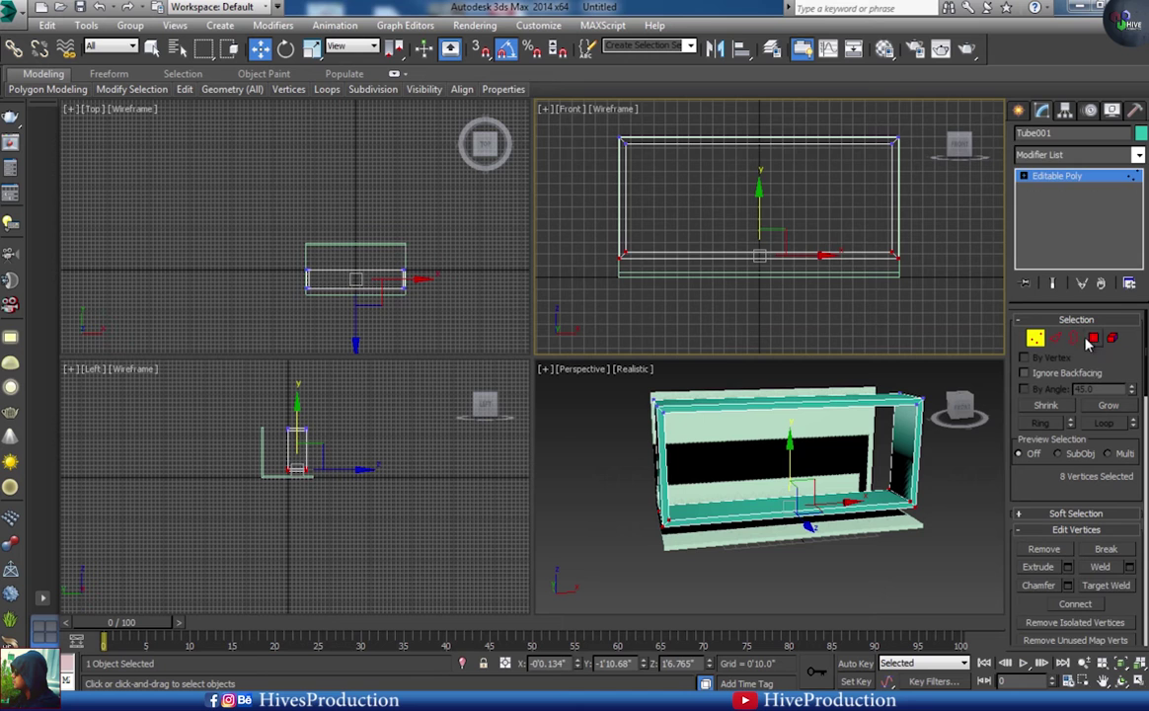
- Delete the polygons forming the bottom bar of the frame
click(1096, 342)
drag(822, 227, 794, 315)
click(795, 316)
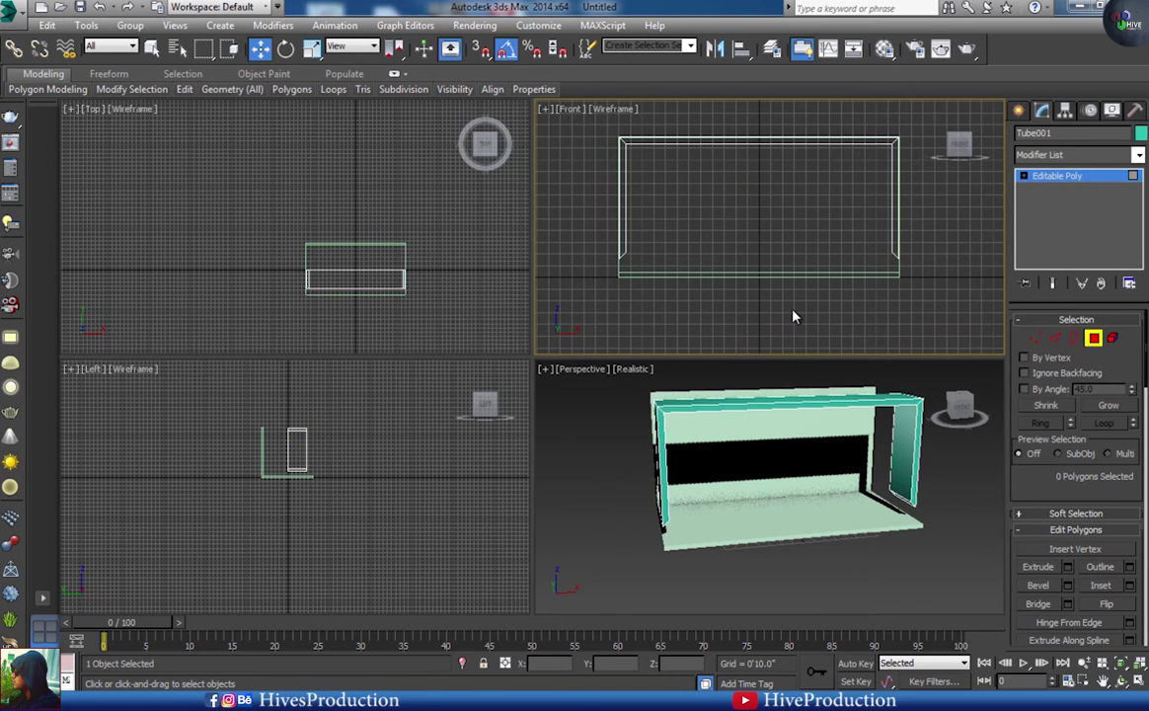
- Flatten the lower vertices of the frame's two legs and move them down onto the slab
click(1035, 339)
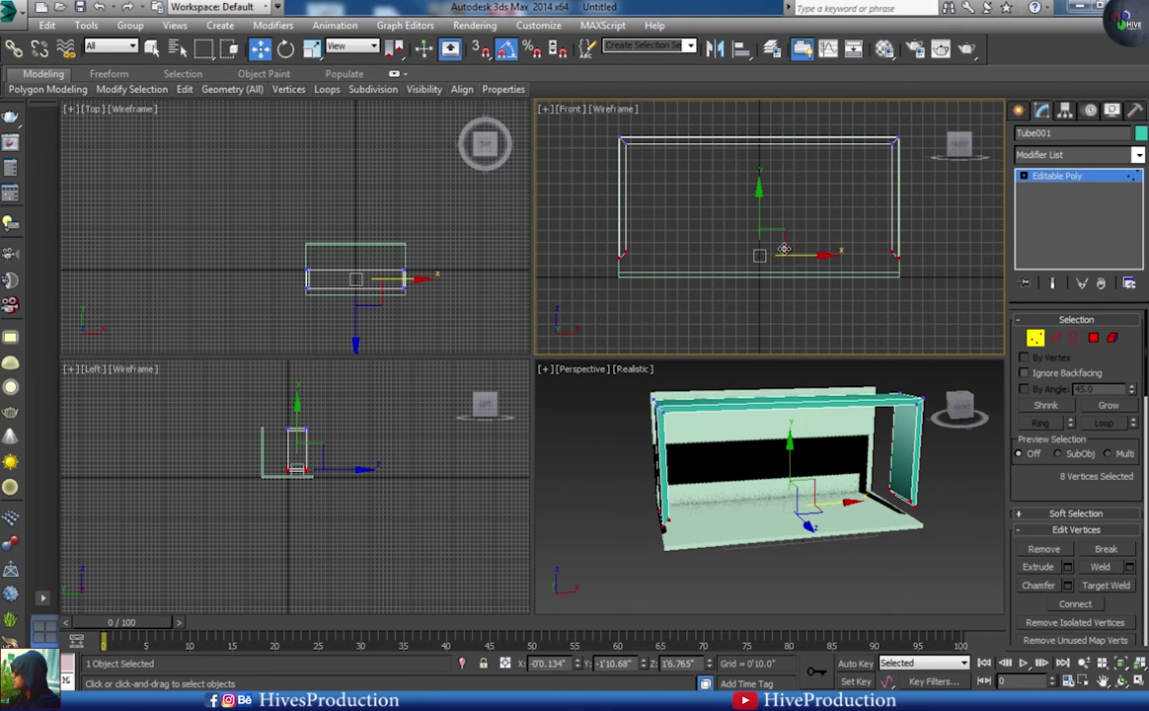
key(r)
key(w)
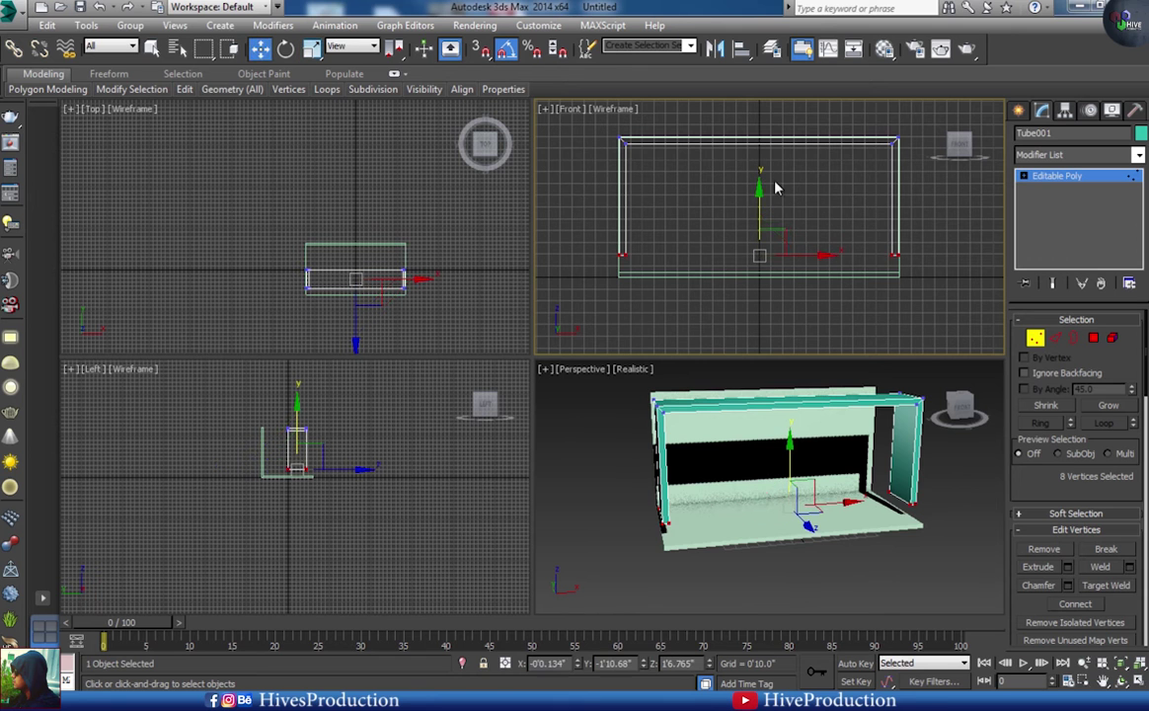
drag(759, 216, 759, 216)
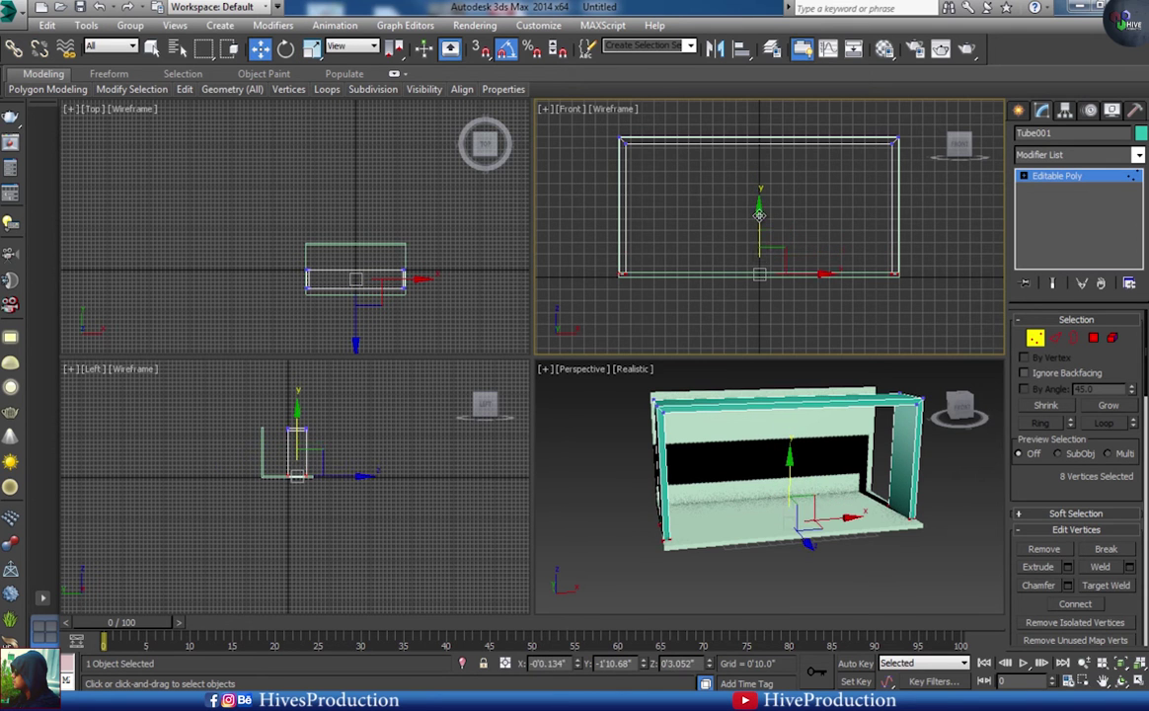
- Slant the frame's front edges by moving the lower front vertices forward and aligning the inner upper vertices in the Left view
scroll(325, 453, up, 4)
scroll(253, 478, down, 1)
drag(174, 392, 231, 408)
drag(290, 496, 319, 529)
scroll(250, 415, up, 5)
drag(237, 368, 286, 373)
scroll(329, 552, down, 3)
scroll(336, 557, up, 3)
scroll(341, 550, down, 6)
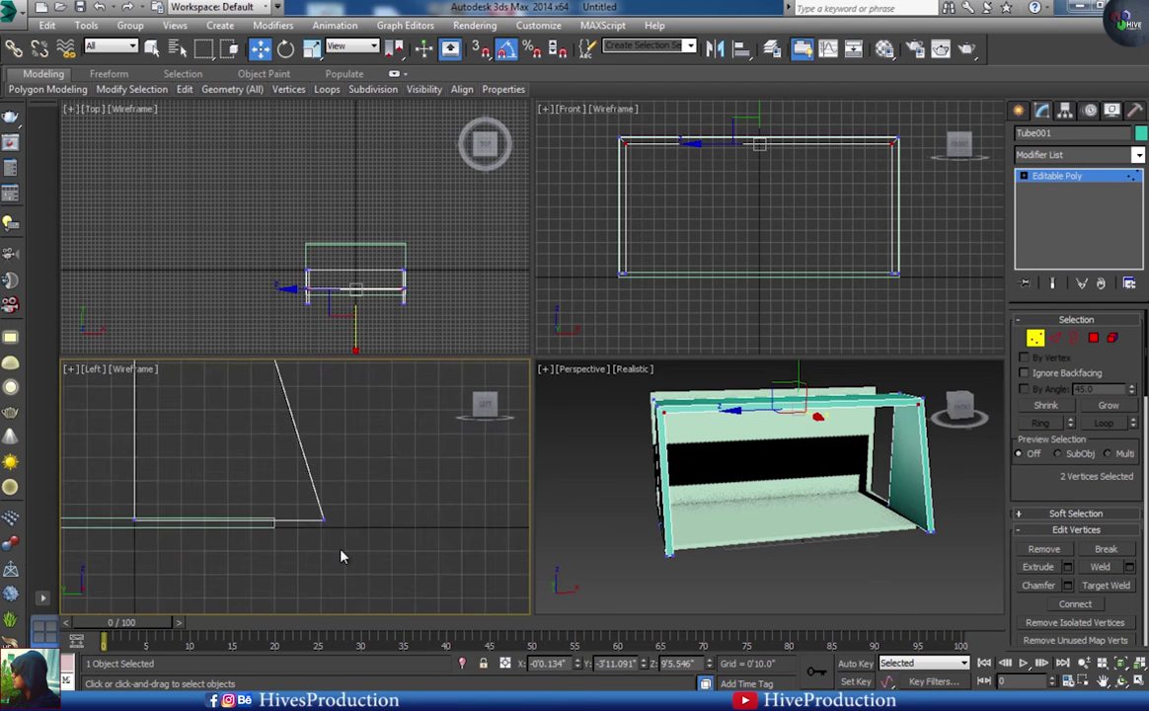
- Move the frame's rear vertices slightly forward in the Left view to reduce its depth
click(1038, 338)
key(1)
drag(259, 445, 293, 565)
drag(318, 489, 325, 489)
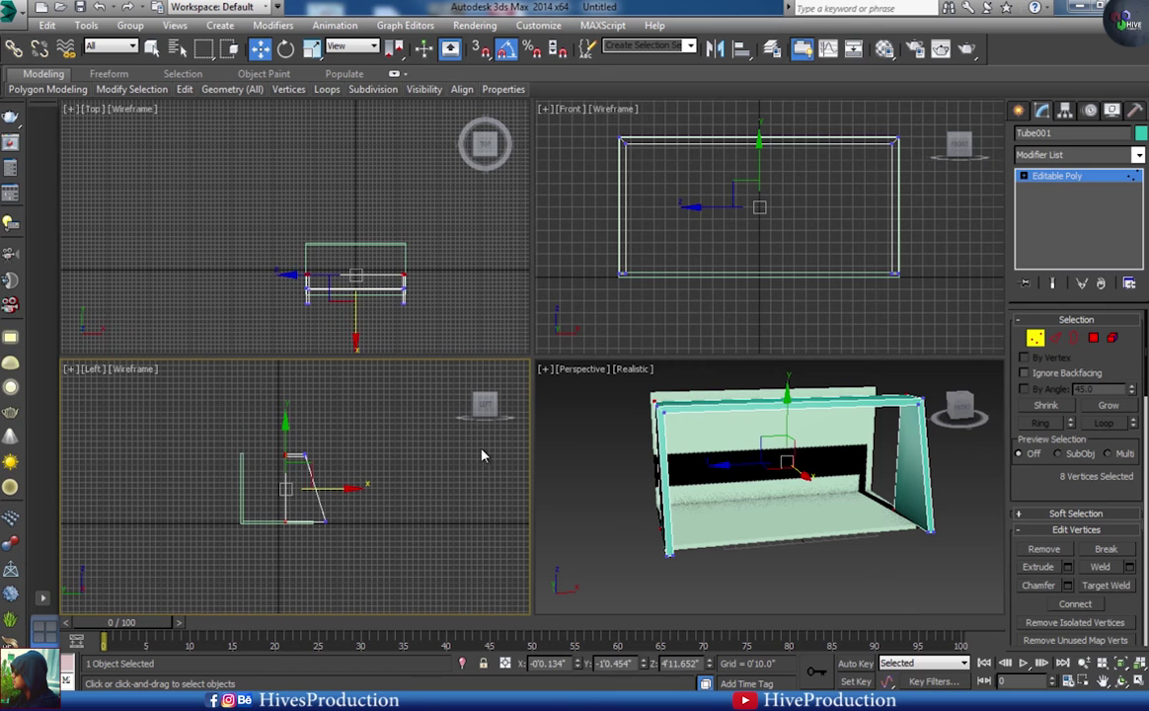
click(1038, 342)
- Move the whole slanted frame back against the upright panel in the Left view
alt+middle_drag(687, 519, 766, 520)
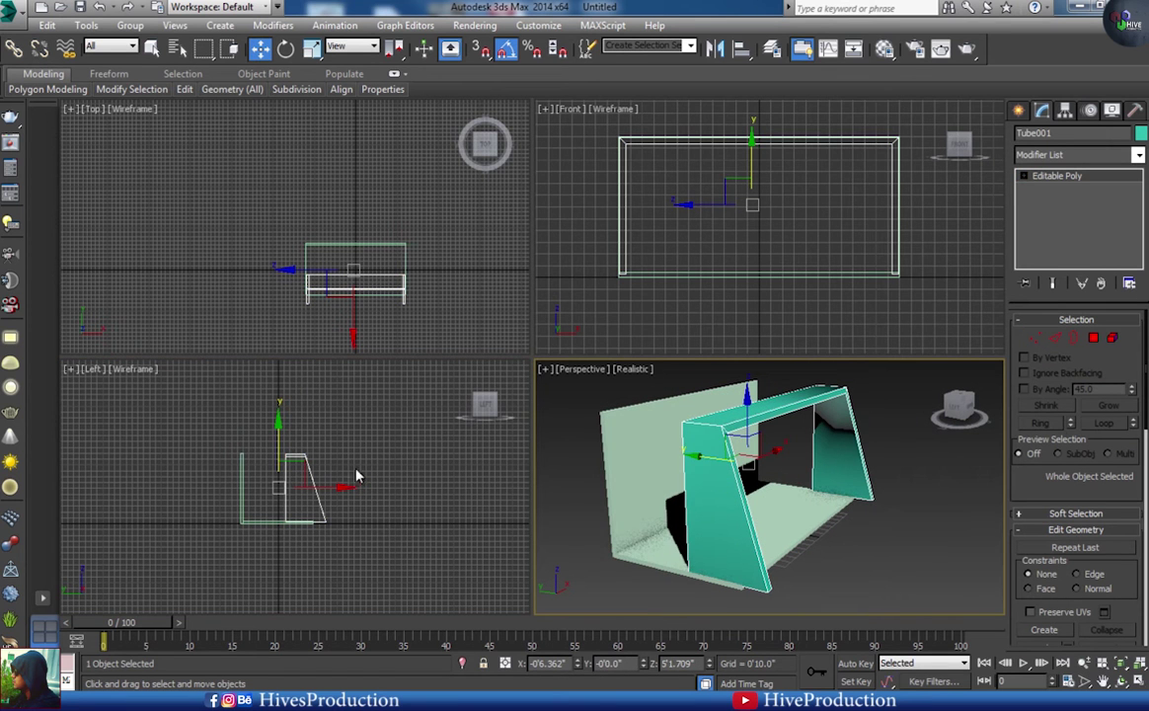
drag(314, 488, 274, 487)
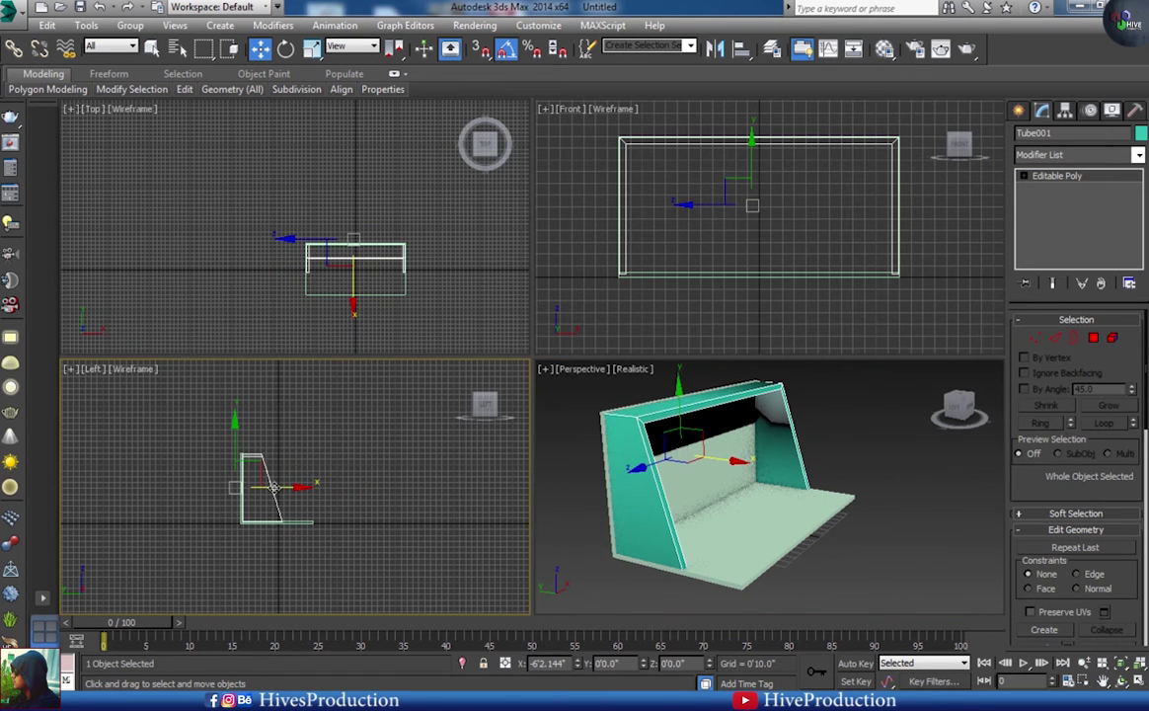
- Nudge the vertices of the frame's left and right legs inward to line up with the back panel's sides
key(1)
drag(603, 130, 643, 296)
drag(652, 207, 654, 208)
drag(854, 118, 923, 294)
drag(931, 207, 929, 207)
click(896, 459)
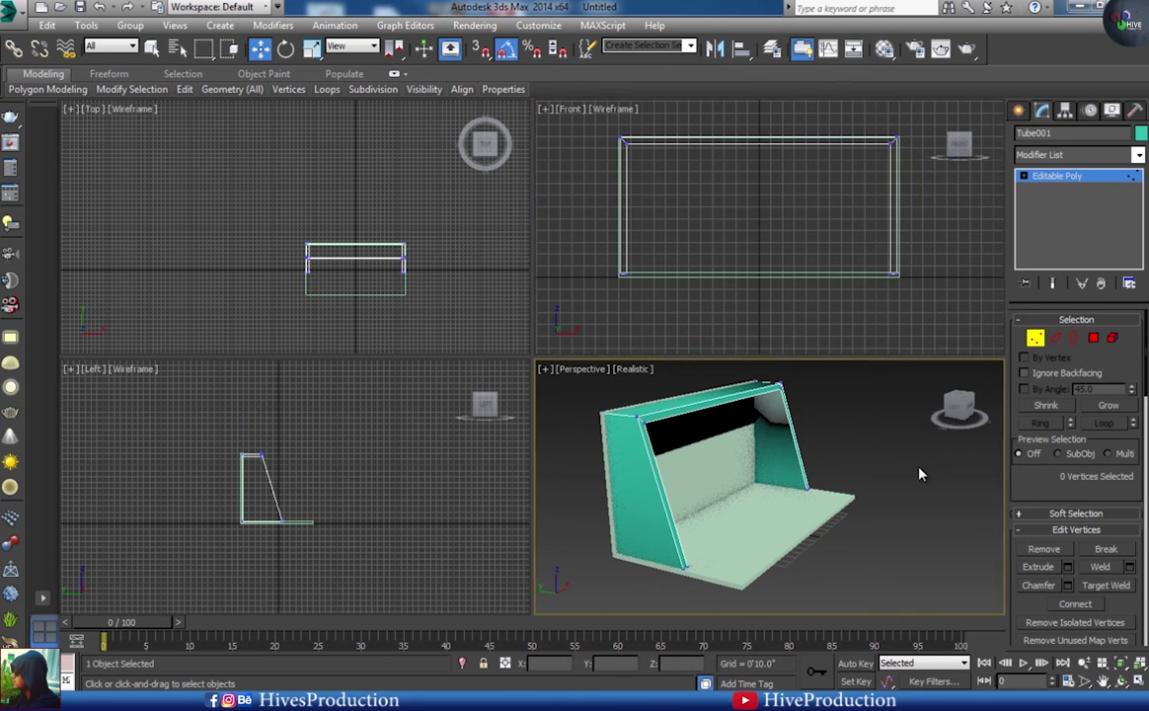
click(1037, 339)
- Make one copy of the slanted frame, moved forward along the Y axis
click(903, 539)
click(644, 448)
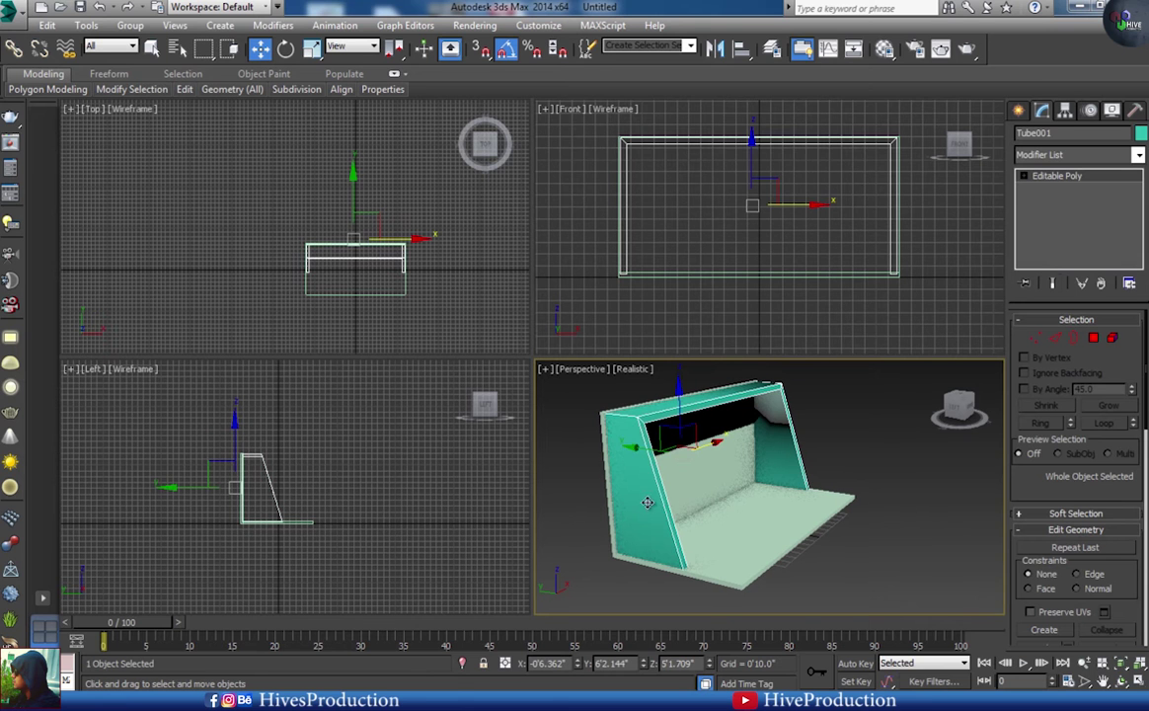
shift+drag(640, 448, 740, 470)
click(579, 419)
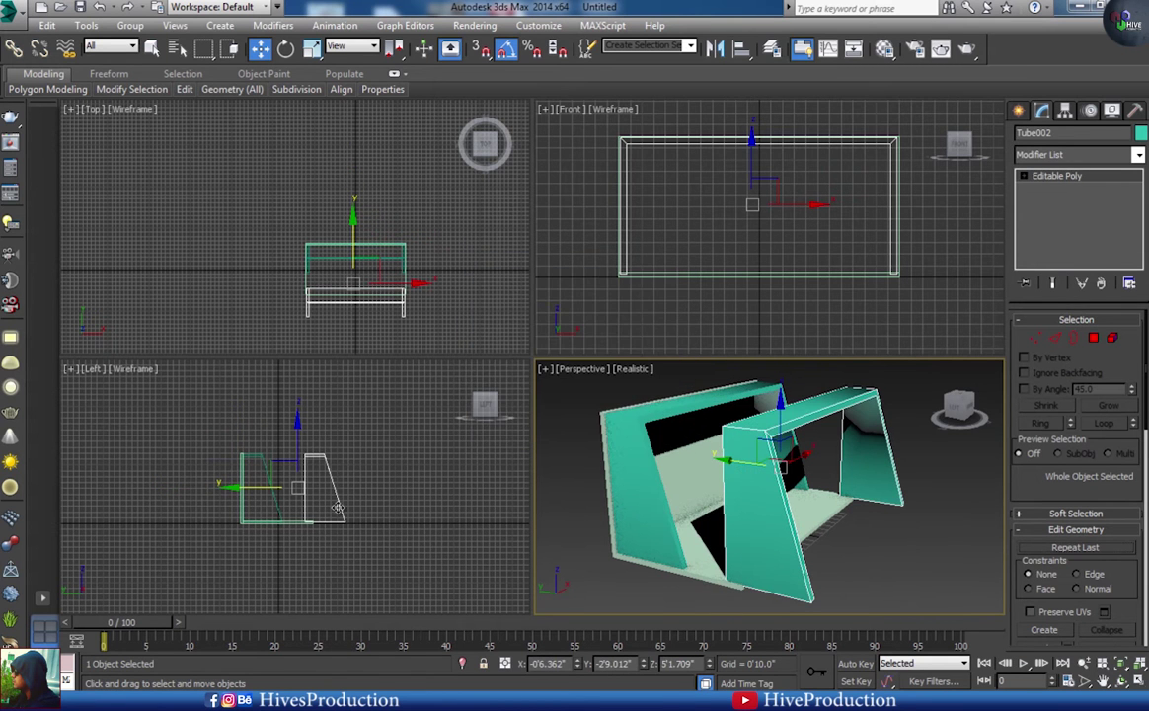
- Reverse the copied frame's slant in the Left view, moving its lower front vertices back and upper front ones forward, and adjust the top inner corner vertices
key(1)
drag(382, 502, 355, 513)
mouse_move(365, 440)
mouse_down()
mouse_move(314, 472)
mouse_move(358, 456)
mouse_up()
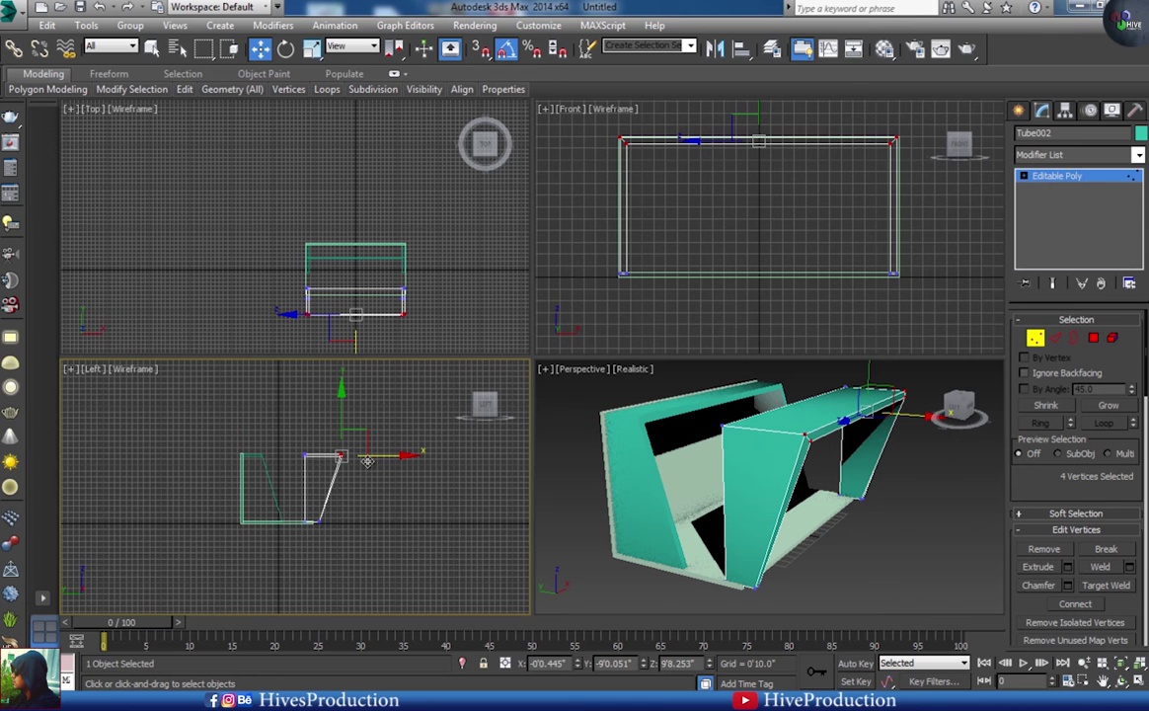
scroll(367, 461, up, 5)
drag(285, 475, 282, 444)
scroll(246, 545, down, 4)
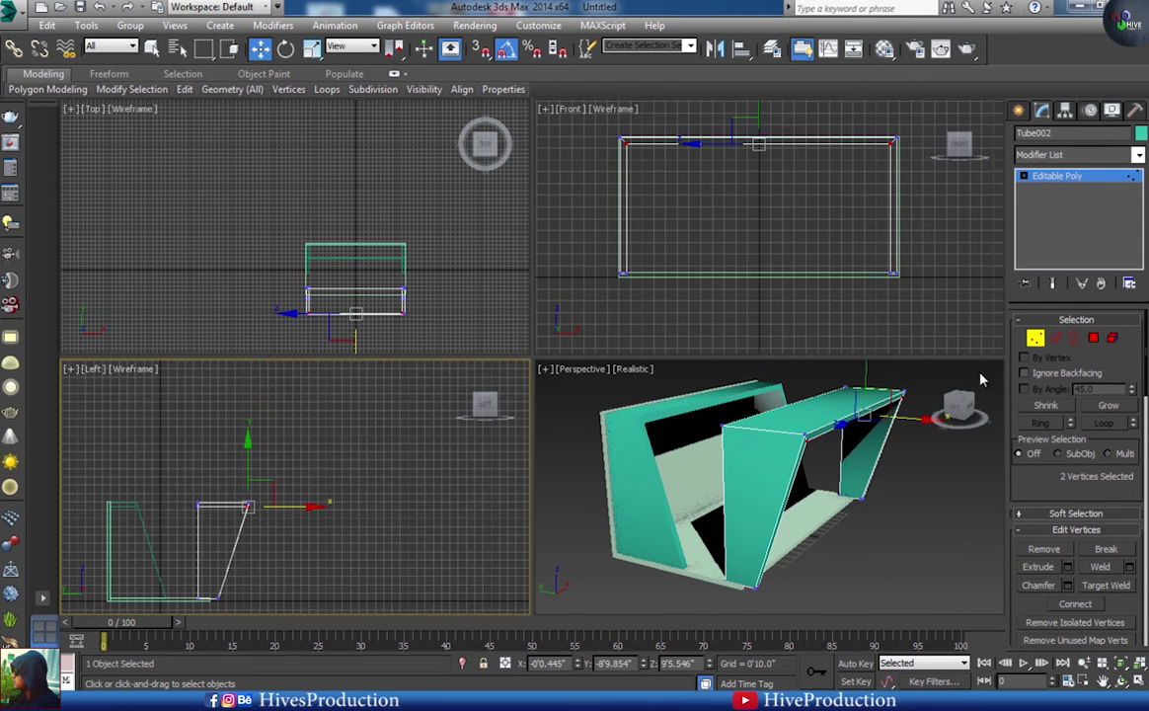
- Move the reversed frame back against the upright panel and shift its upper and lower front vertices slightly forward in the Left view
click(1035, 338)
drag(243, 549, 157, 550)
key(1)
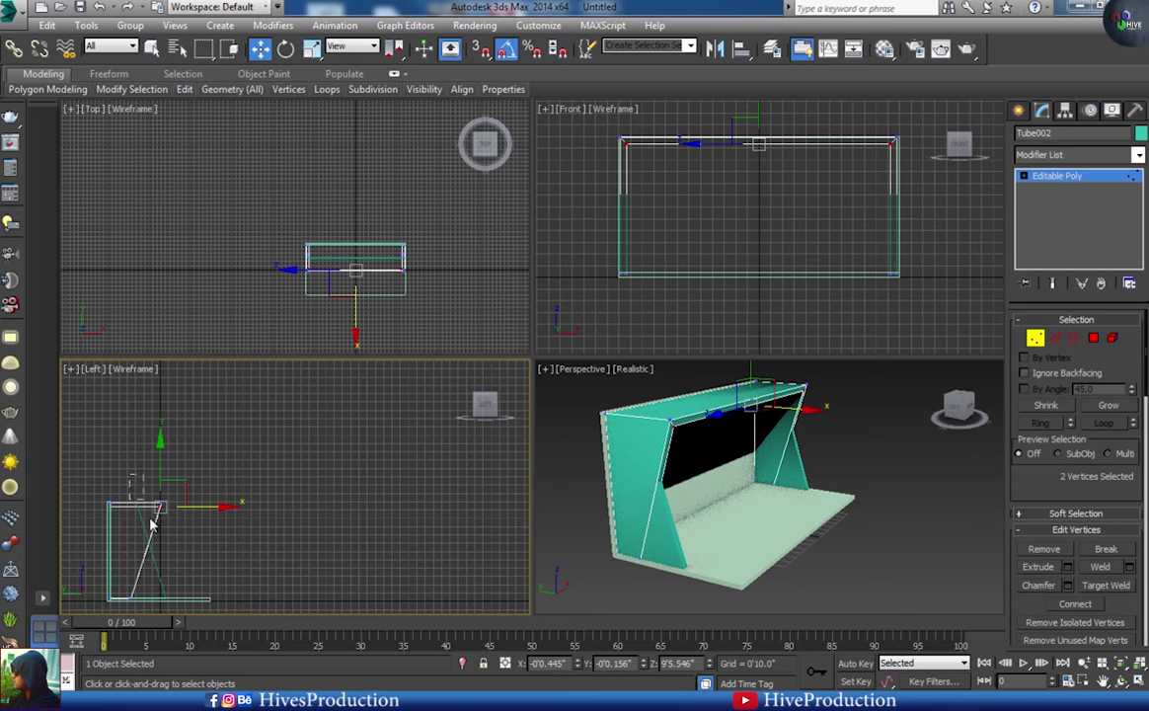
drag(193, 625, 192, 624)
ctrl+drag(120, 586, 145, 607)
drag(184, 550, 191, 551)
- In the Front view, move the reversed frame's leg vertices inward and its top vertices down to nest it inside the outer frame
click(1039, 340)
right_click(648, 185)
key(1)
drag(590, 121, 669, 285)
drag(658, 208, 667, 209)
drag(829, 128, 919, 207)
drag(617, 123, 901, 159)
drag(758, 108, 757, 115)
click(885, 497)
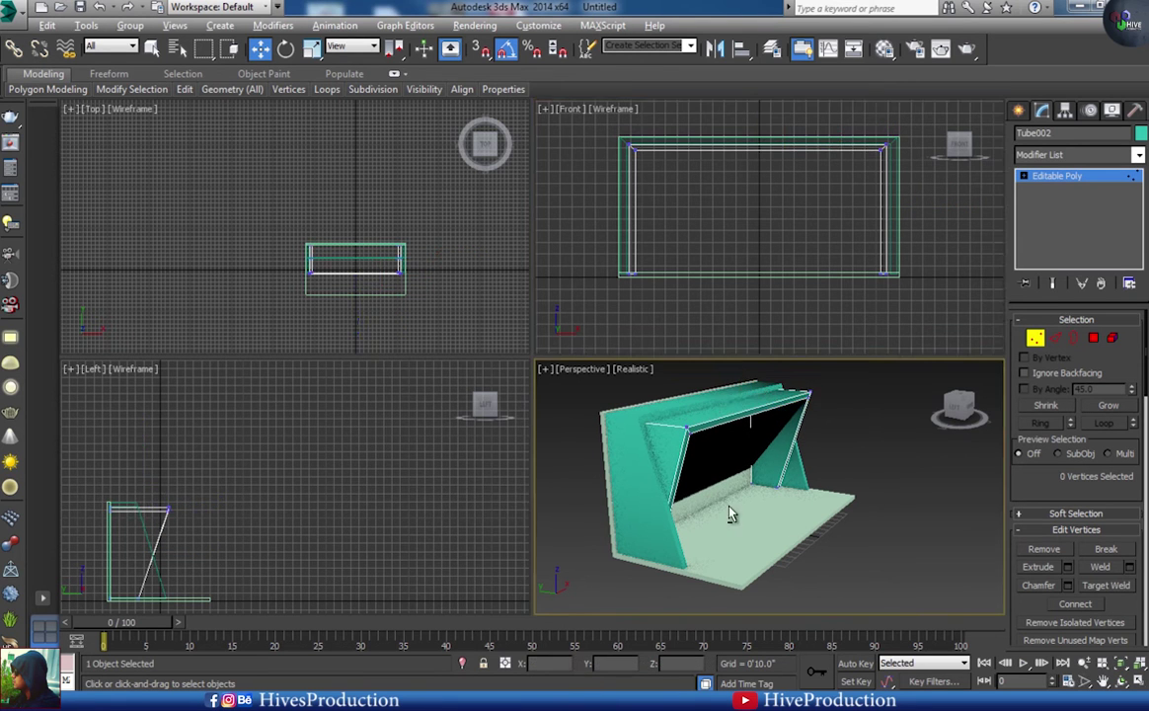
click(1035, 339)
click(865, 515)
alt+middle_drag(864, 523, 891, 551)
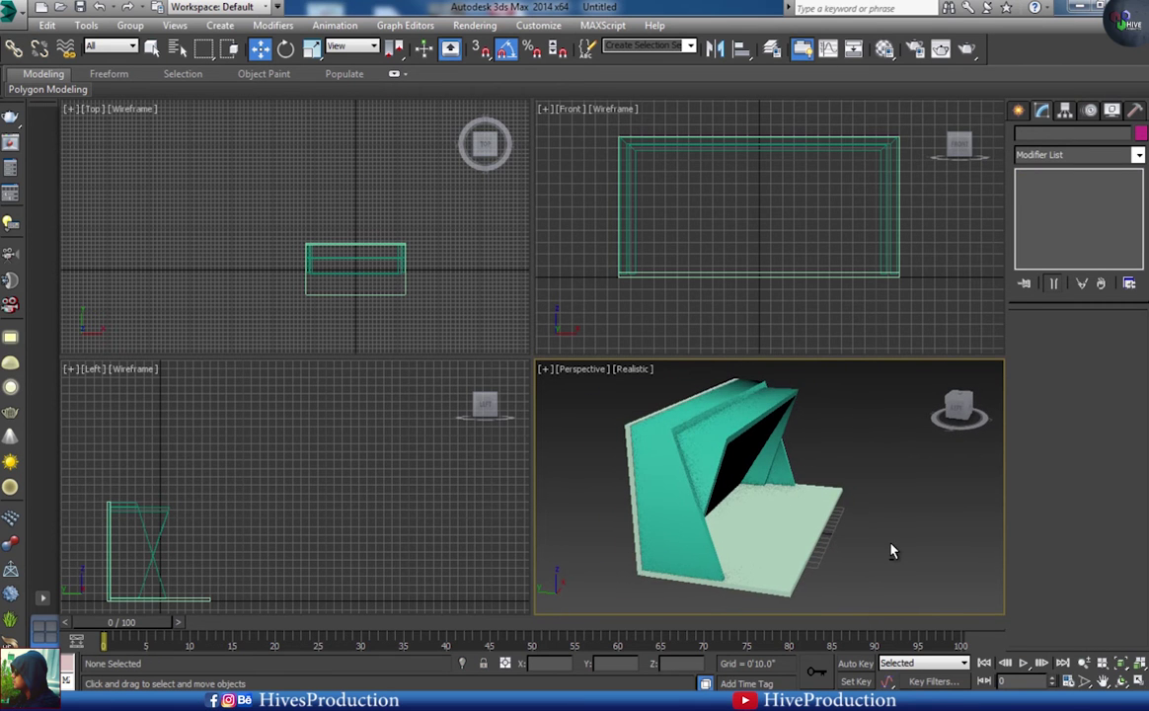
- Draw a thin upright box about 7'1" by 1'4" in the Left view over the crossing slanted legs
click(1019, 110)
click(1046, 213)
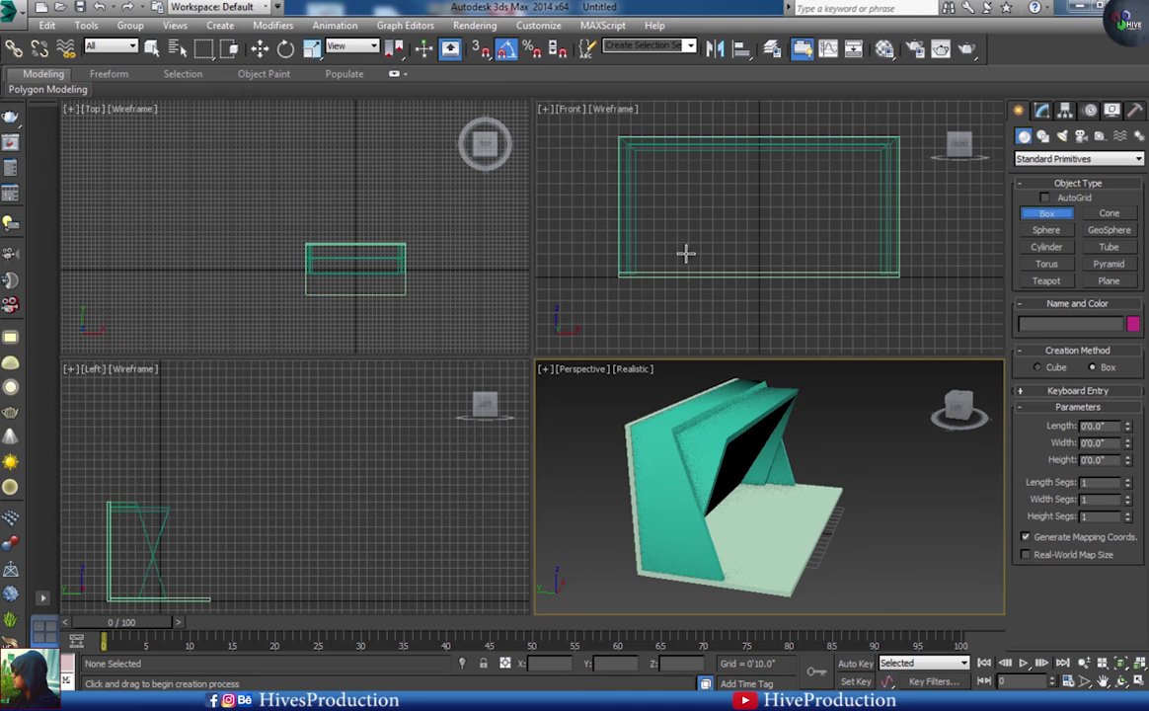
alt+middle_drag(175, 559, 244, 518)
key(l)
scroll(314, 442, up, 5)
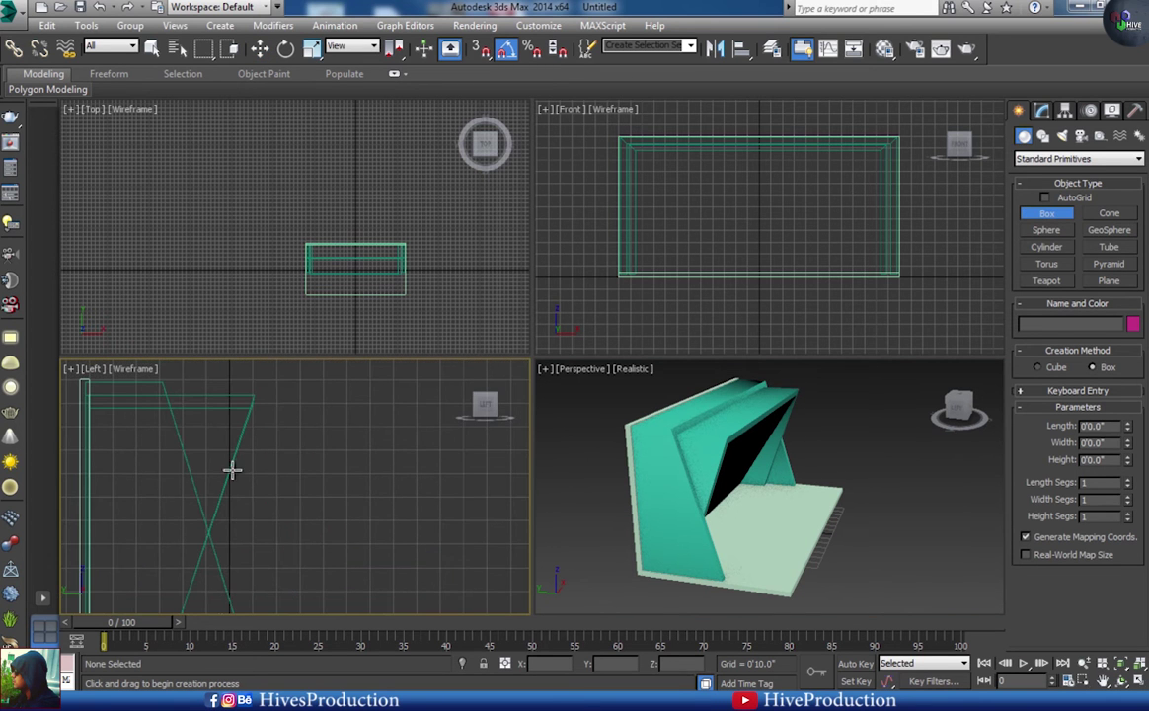
drag(237, 451, 198, 648)
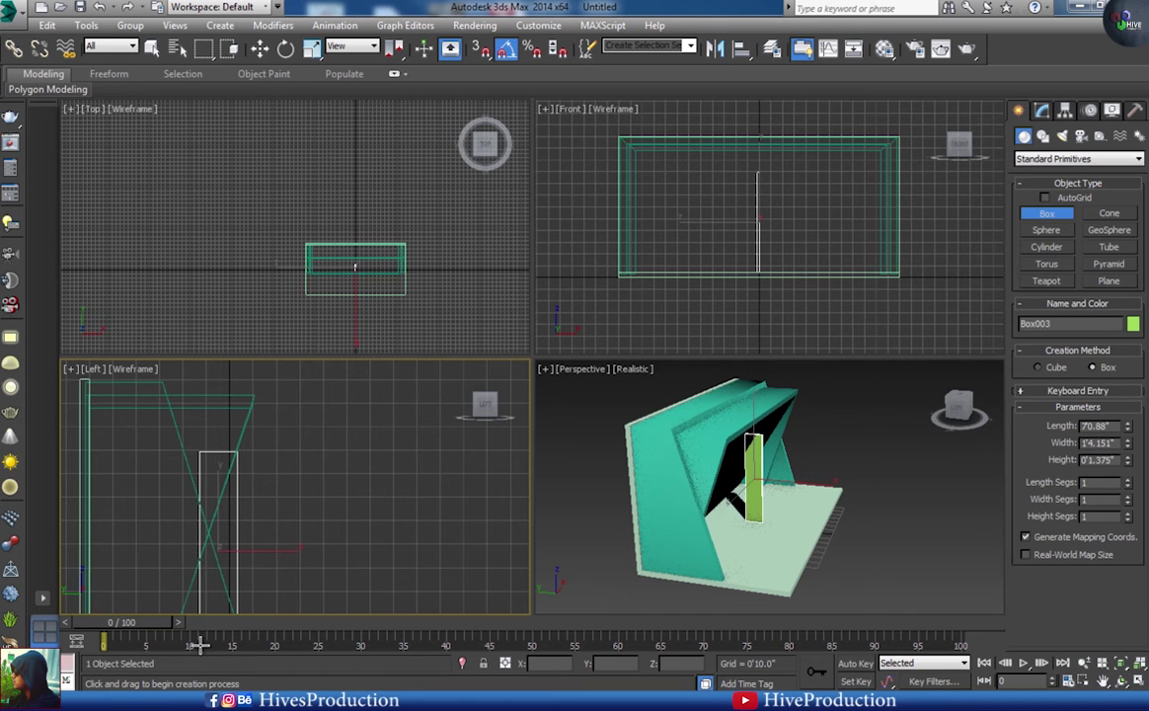
click(198, 634)
- Move the upright box along X to the frames' left legs
right_click(778, 219)
key(w)
drag(796, 227, 680, 234)
alt+middle_drag(785, 404, 785, 543)
scroll(704, 462, up, 4)
key(alt+w)
middle_drag(557, 499, 618, 398)
drag(551, 350, 528, 349)
- Thicken the upright box along X, realign it with the left legs and move it forward along Y
key(r)
drag(407, 358, 429, 359)
key(w)
drag(527, 353, 518, 354)
alt+middle_drag(450, 420, 559, 445)
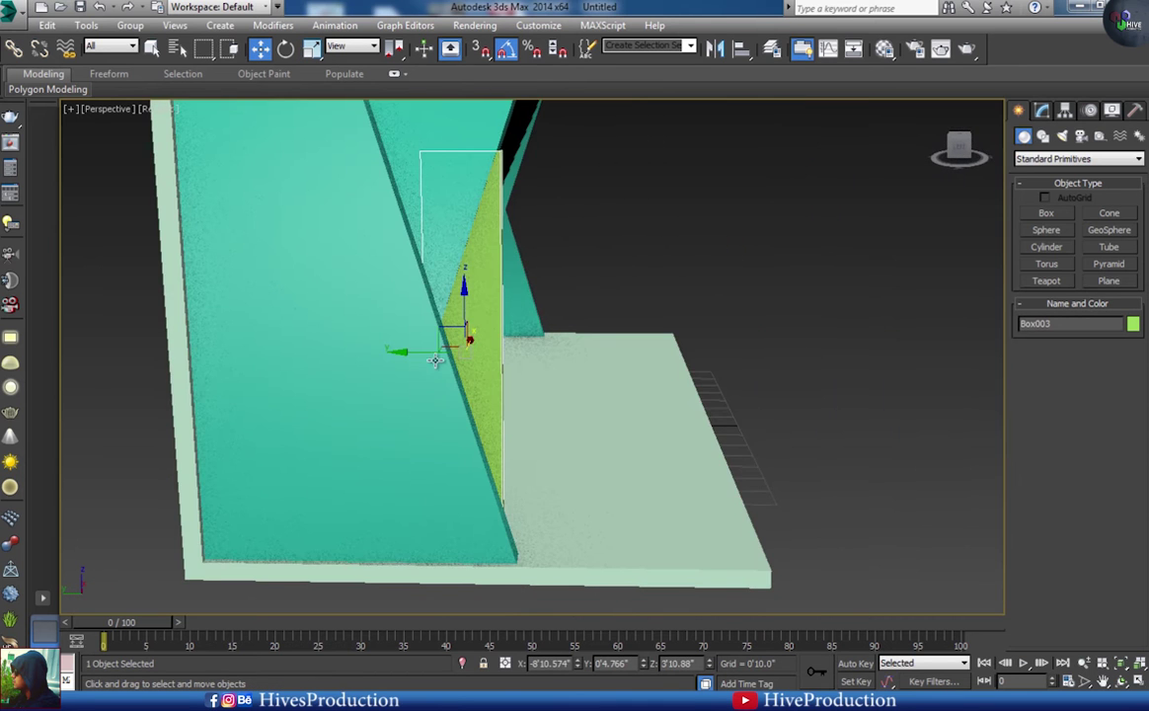
drag(419, 352, 456, 353)
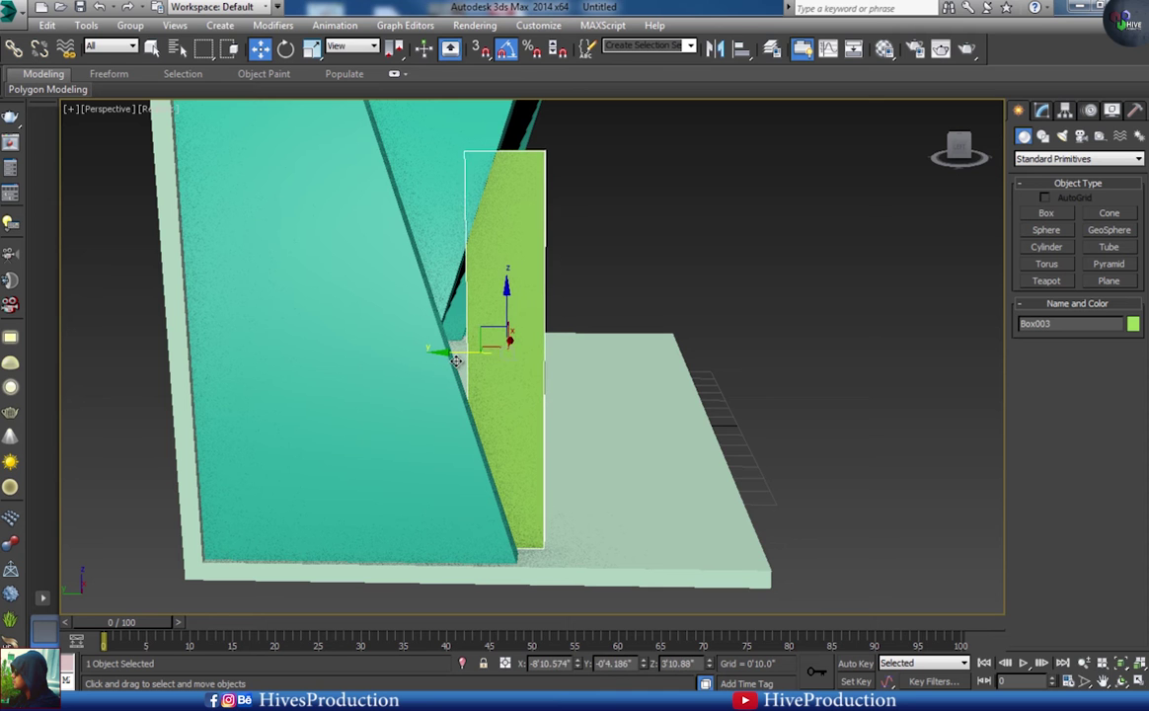
- Convert the upright box to an Editable Poly and raise its four top vertices toward the frame's top
right_click(538, 279)
mouse_move(602, 414)
click(731, 434)
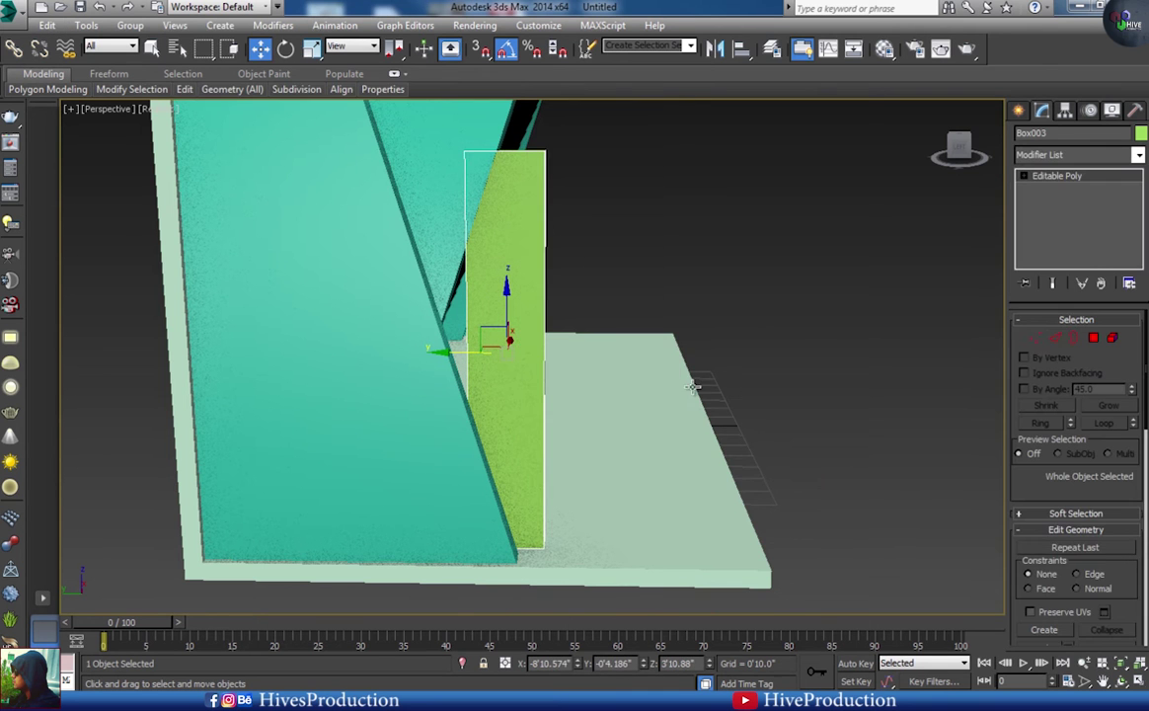
click(1036, 336)
middle_drag(621, 232, 619, 350)
drag(426, 313, 587, 383)
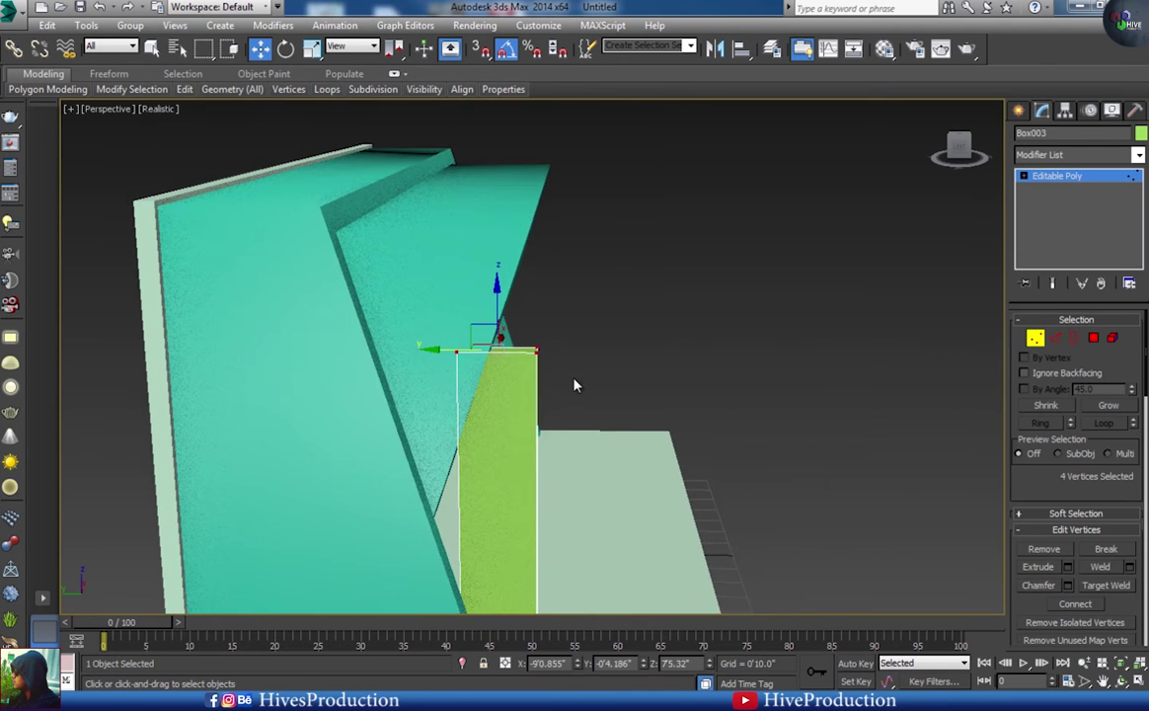
drag(497, 316, 494, 221)
scroll(491, 356, down, 4)
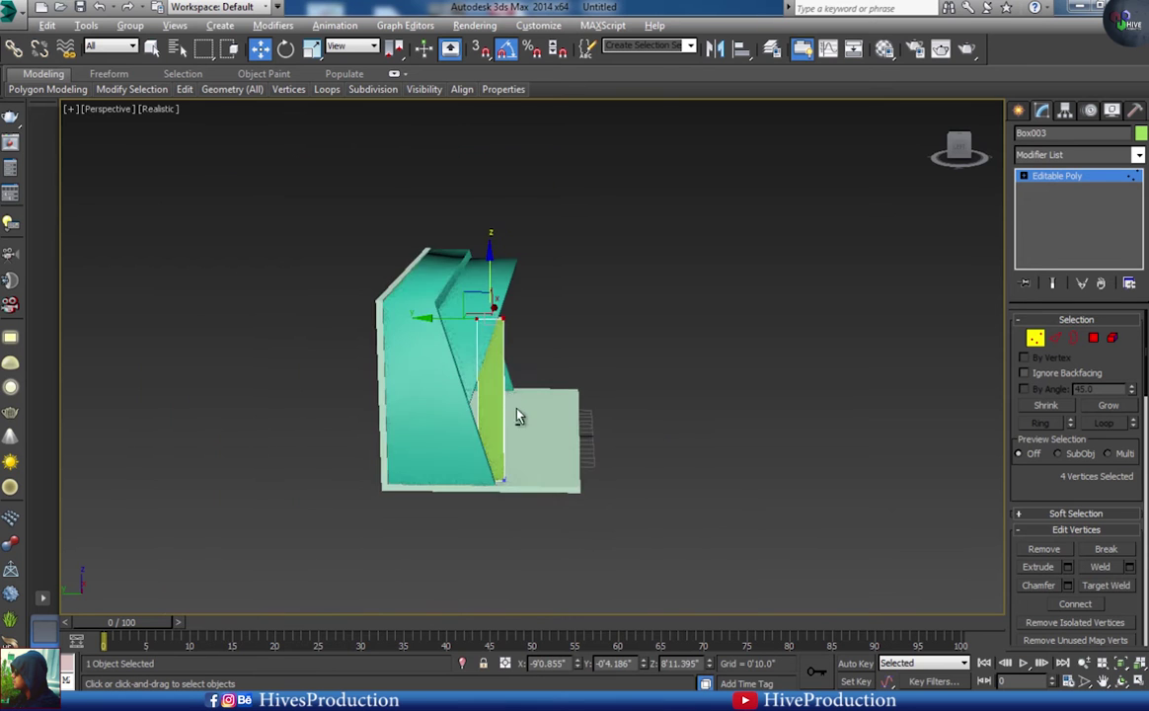
- Lower the upright box's bottom vertices to the floor slab and adjust its depth and position to fit between the crossing left legs
alt+middle_drag(515, 410, 520, 385)
drag(458, 464, 506, 496)
drag(489, 448, 492, 455)
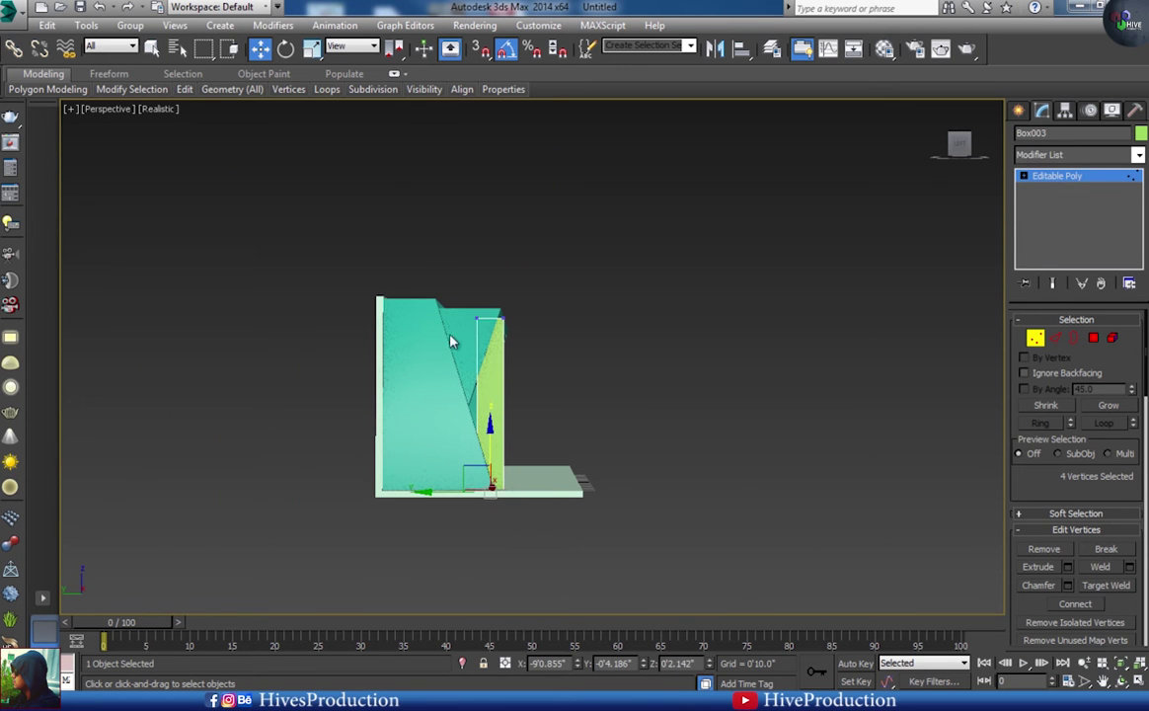
drag(474, 551, 485, 553)
mouse_move(421, 401)
mouse_down()
mouse_move(405, 400)
mouse_move(431, 418)
mouse_up()
click(1035, 338)
click(684, 427)
alt+middle_drag(683, 427, 349, 478)
click(324, 430)
- Connect the upright box's vertical edges with three horizontal edge loops, spaced closely together
scroll(325, 430, up, 5)
alt+middle_drag(325, 430, 417, 442)
click(1055, 338)
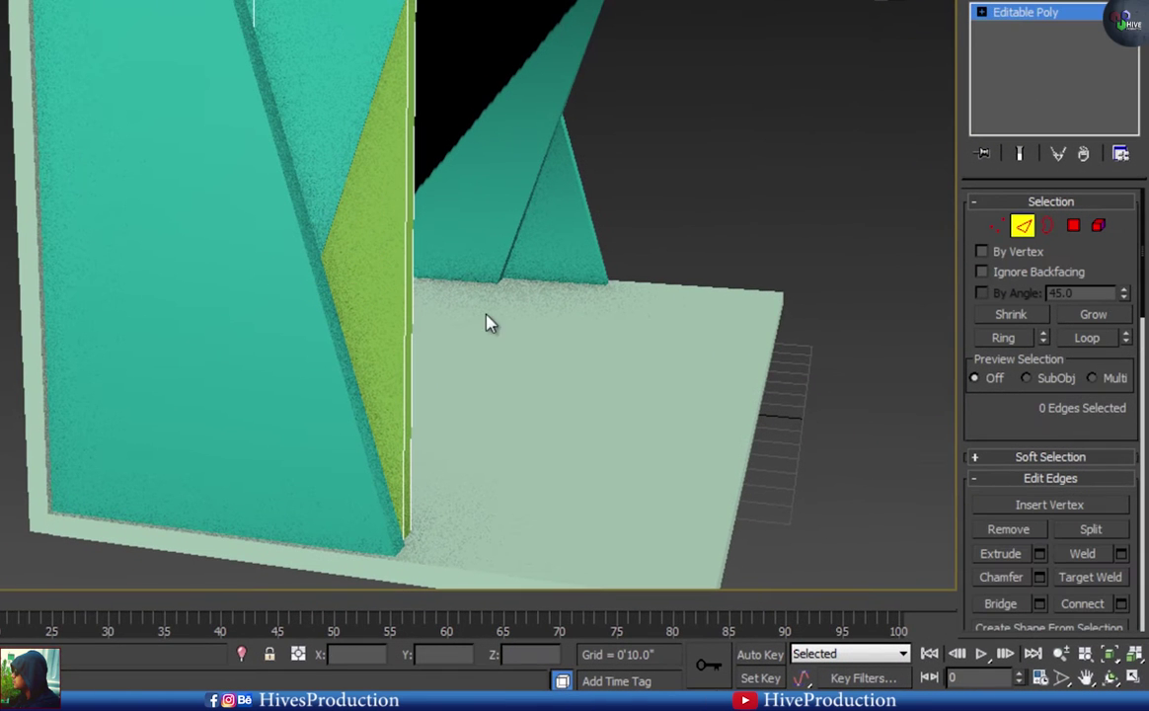
click(412, 293)
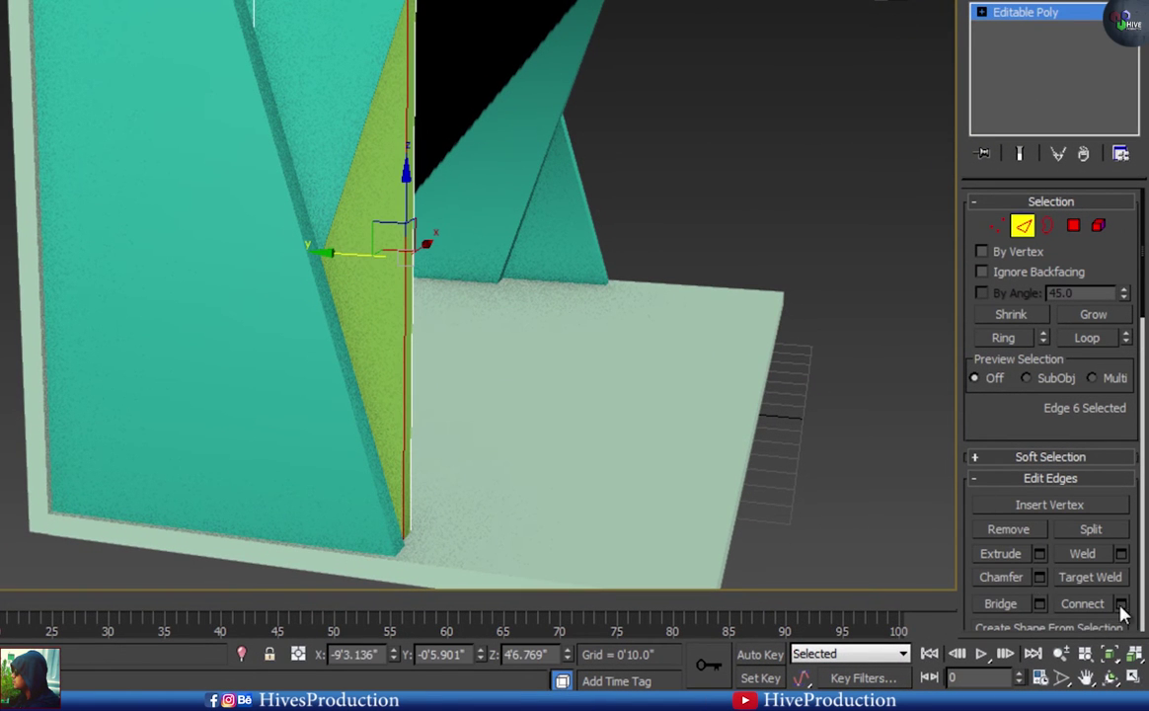
click(1006, 339)
alt+middle_drag(706, 385, 722, 464)
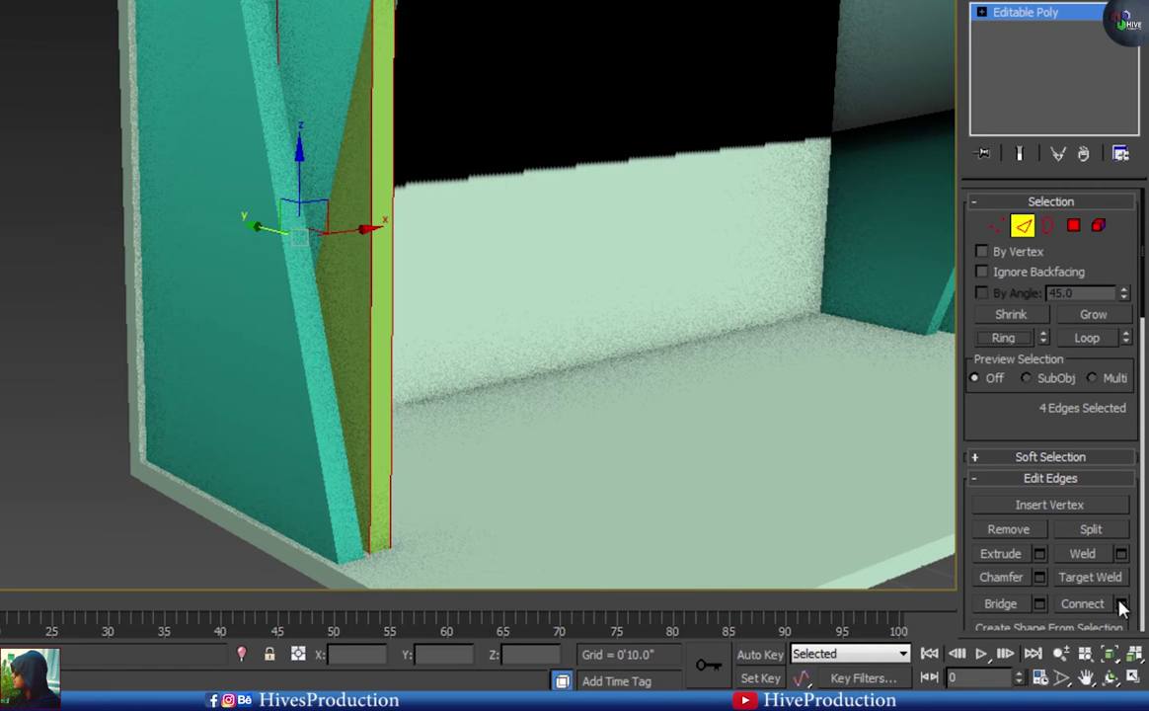
click(349, 259)
click(348, 258)
drag(349, 326, 353, 490)
drag(350, 298, 354, 510)
click(345, 355)
- Chamfer the three horizontal edge loops by 0'1.99" to form three narrow bands
alt+middle_drag(534, 394, 416, 396)
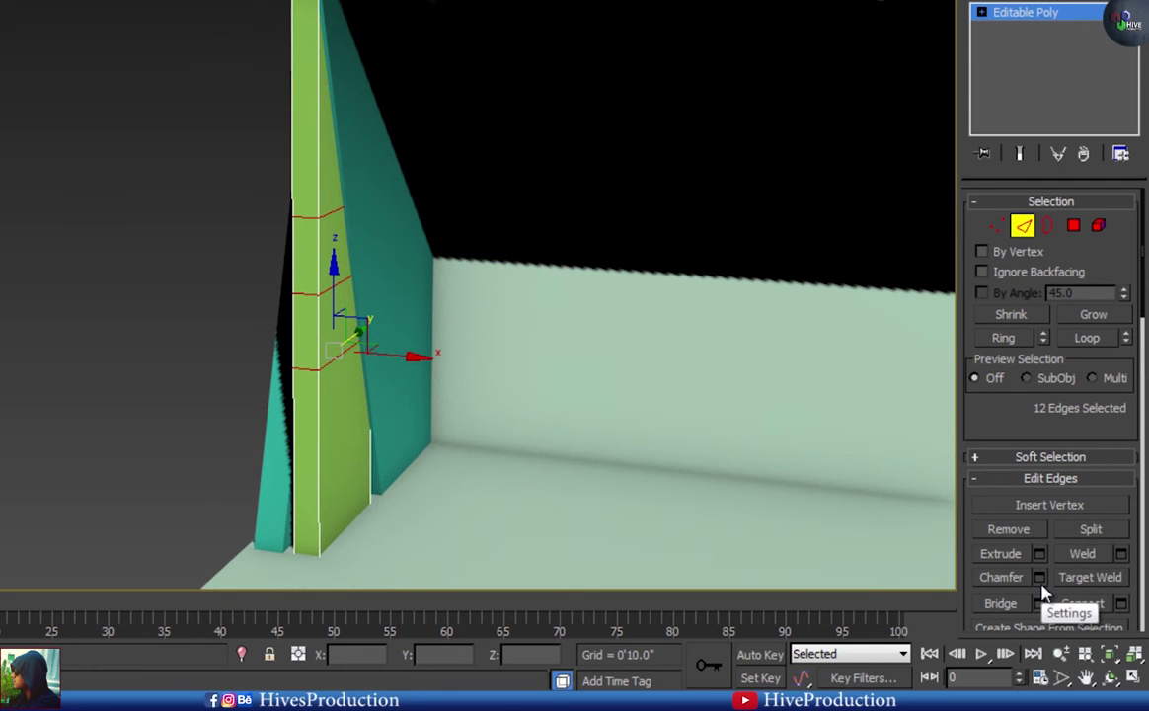
scroll(1022, 300, down, 4)
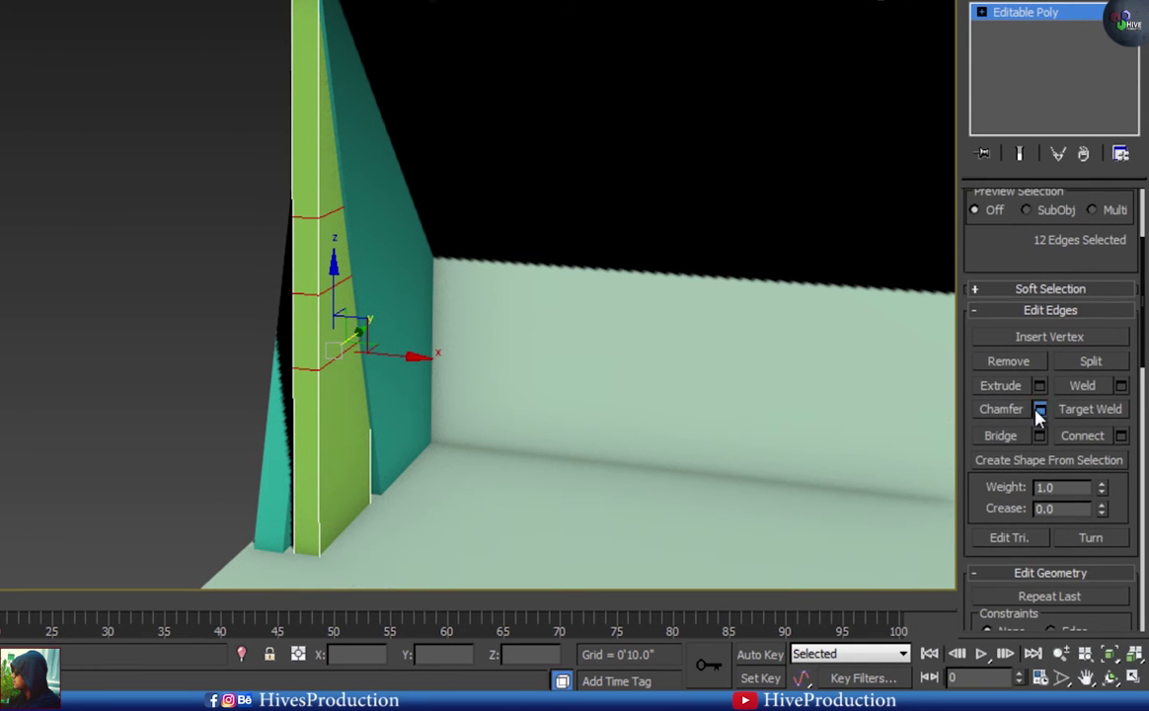
click(1040, 409)
middle_drag(430, 311, 383, 336)
scroll(447, 324, up, 2)
drag(350, 263, 351, 248)
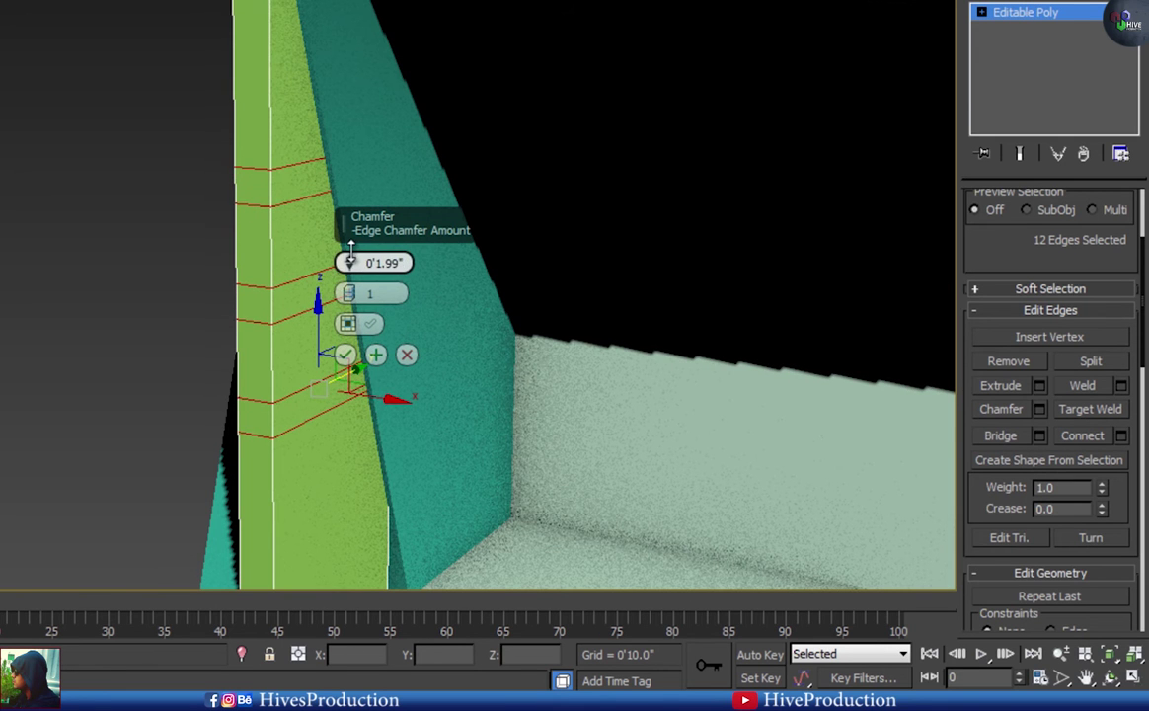
click(344, 355)
click(982, 12)
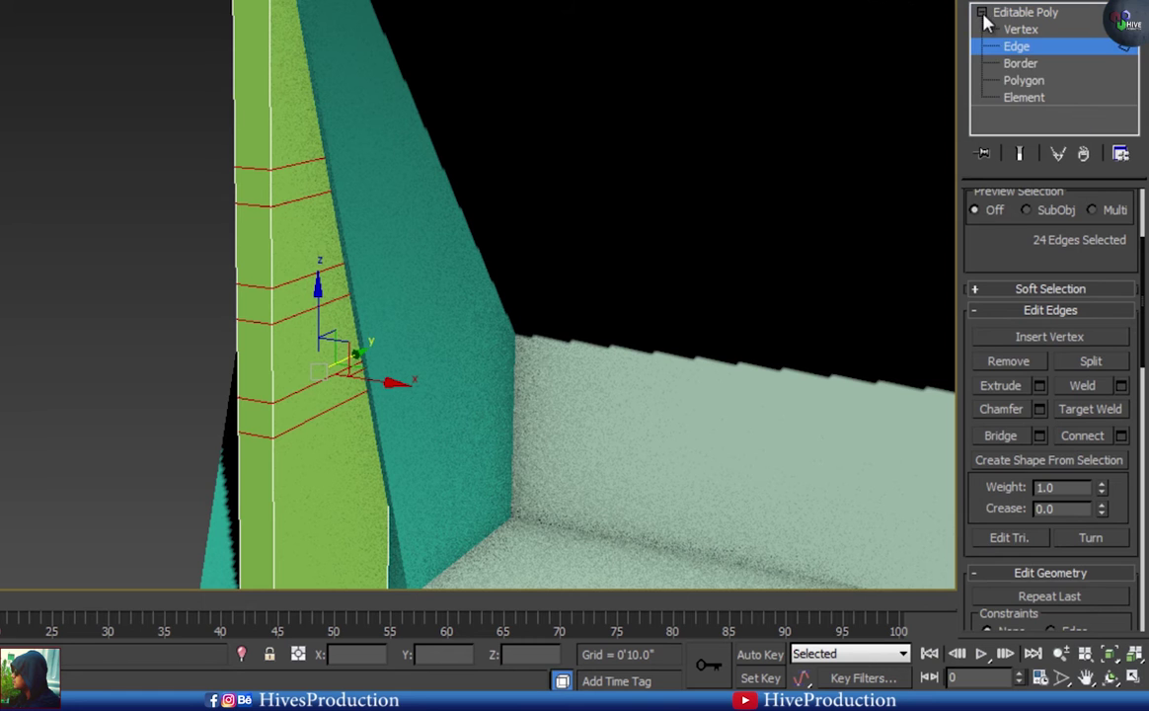
click(1024, 81)
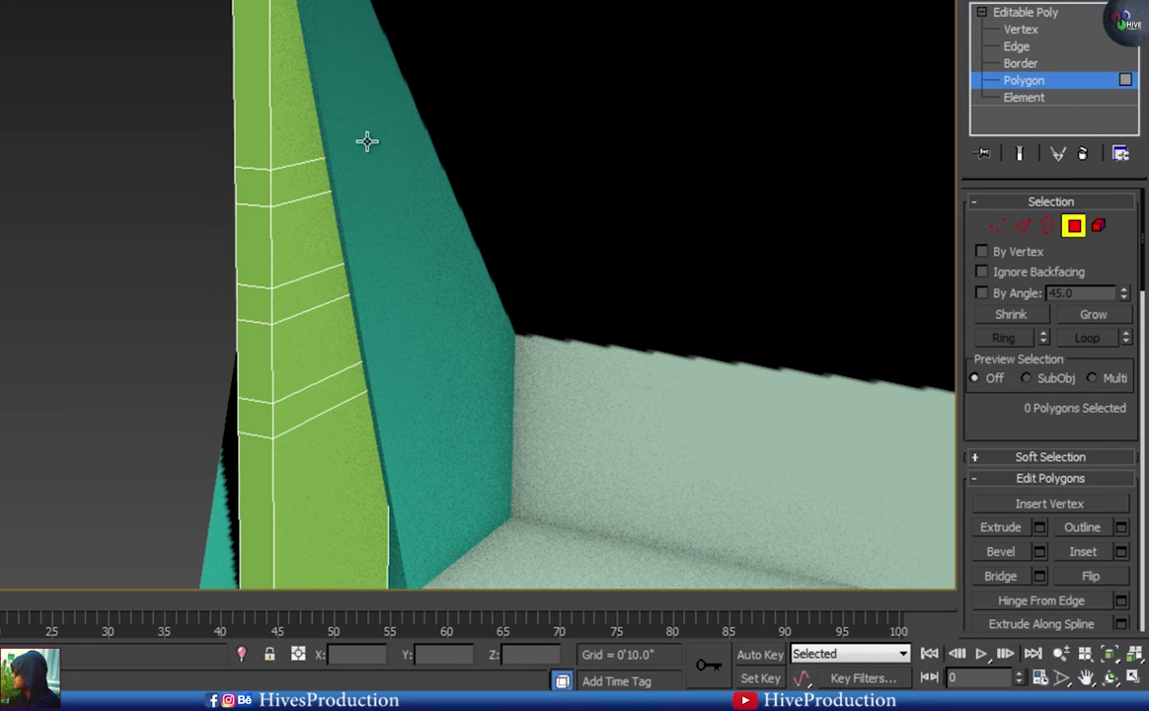
click(276, 187)
click(1024, 226)
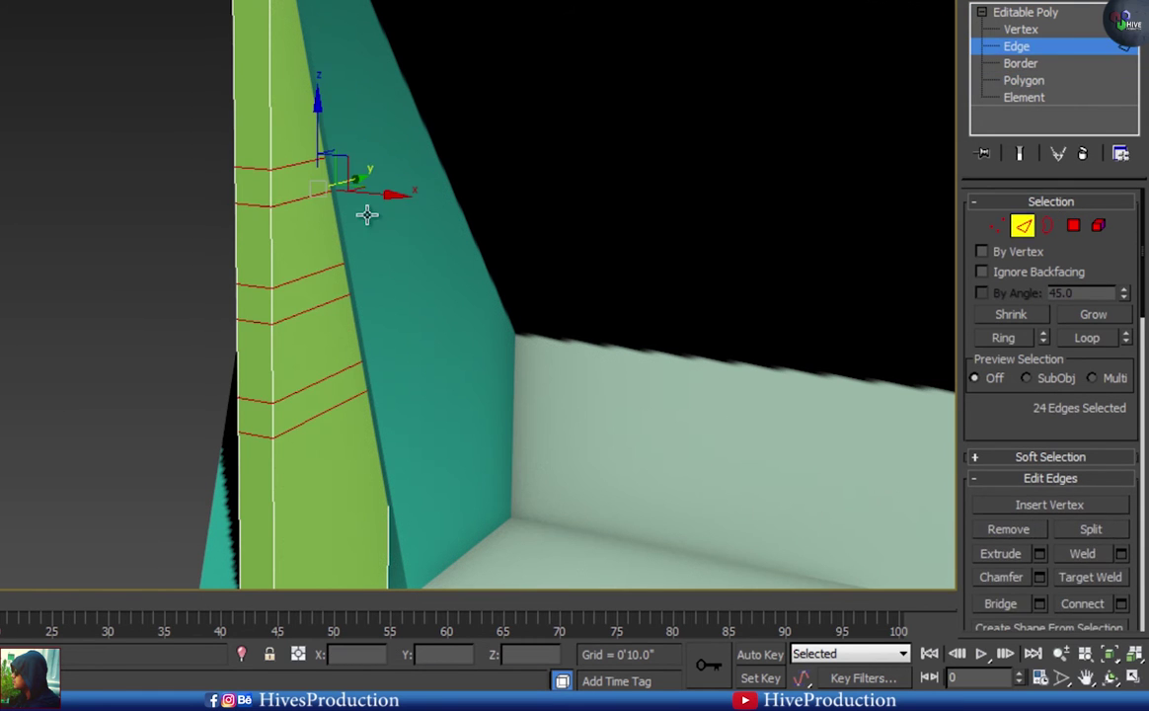
click(271, 192)
ctrl+click(273, 308)
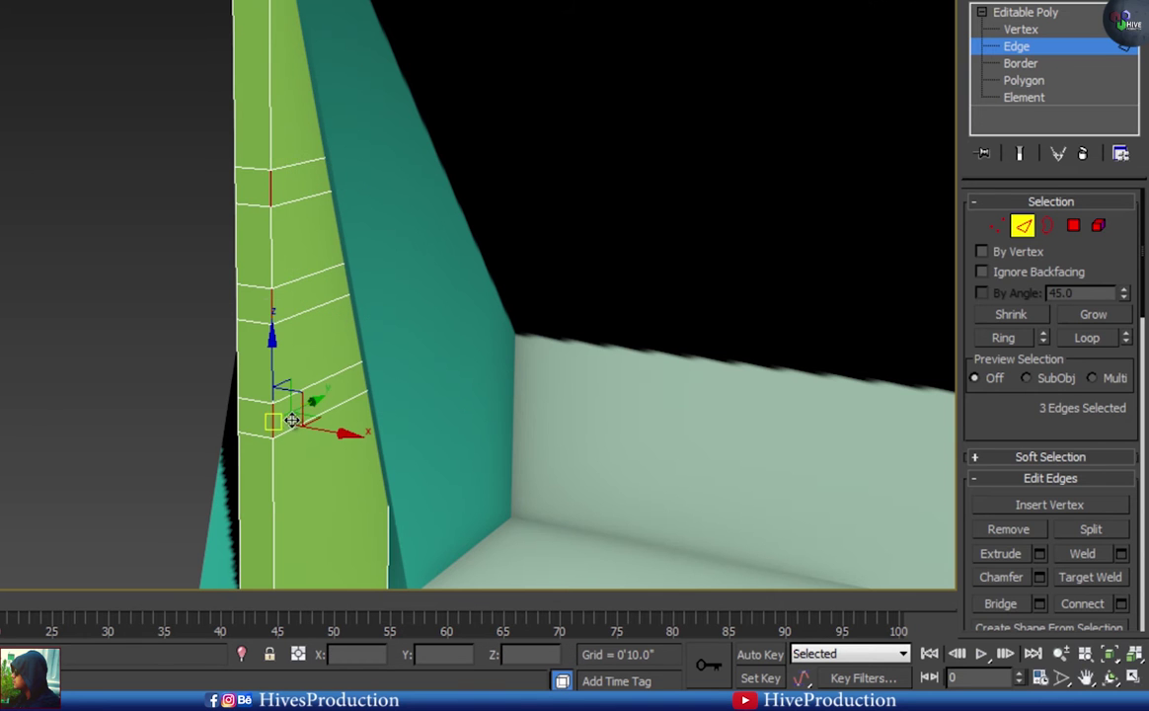
ctrl+click(1073, 226)
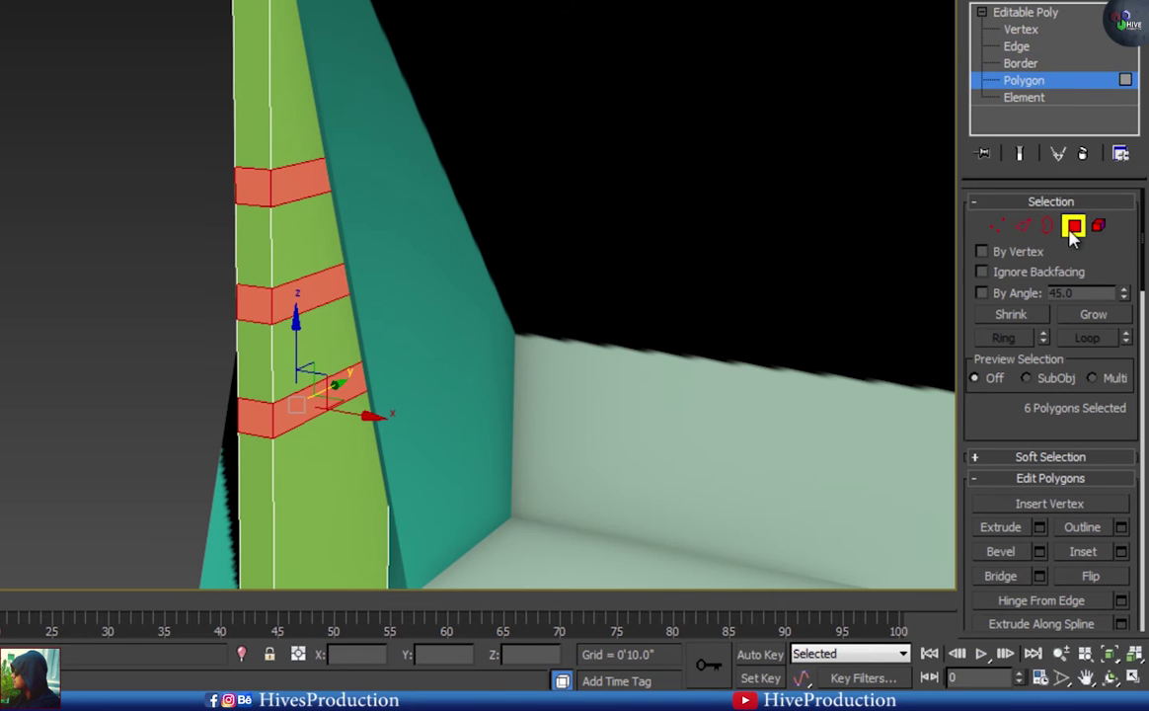
click(1039, 528)
click(368, 264)
click(397, 303)
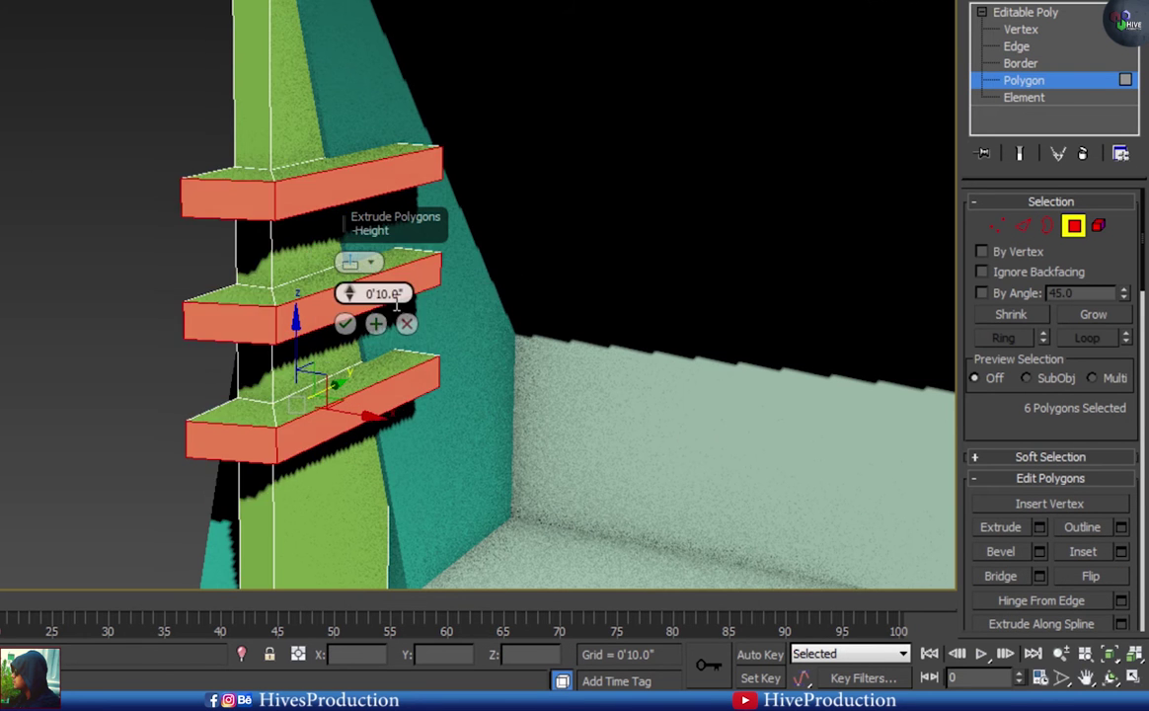
alt+middle_drag(180, 387, 295, 398)
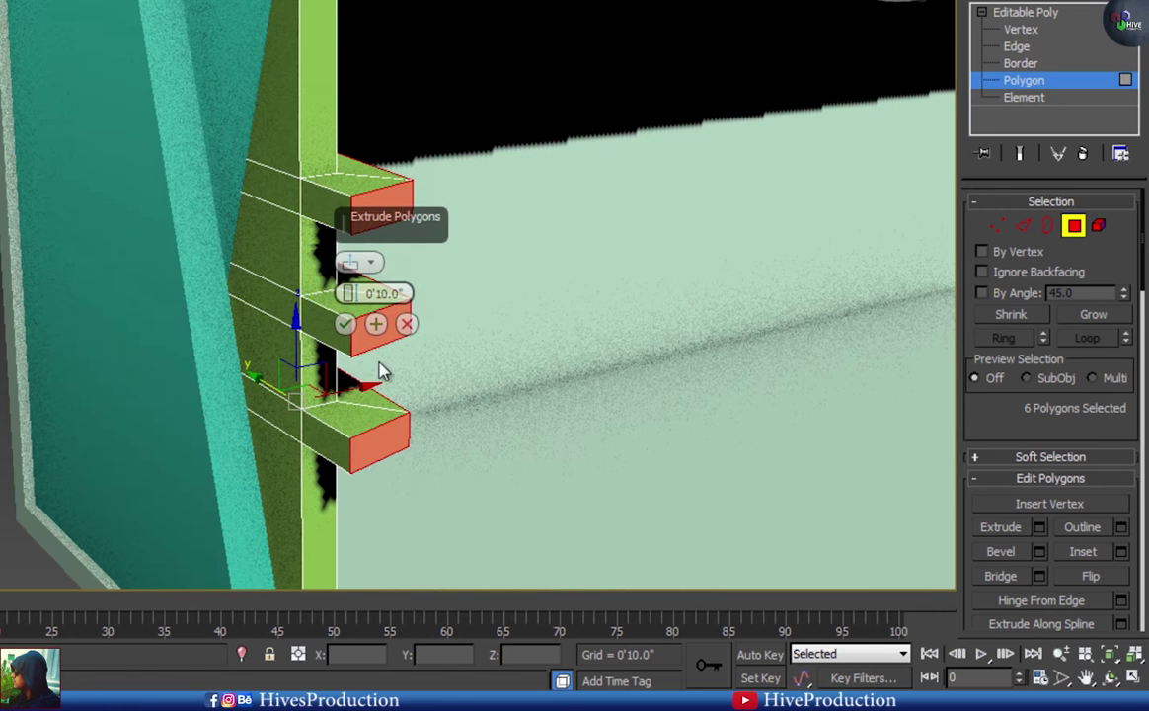
click(406, 323)
key(ctrl+z)
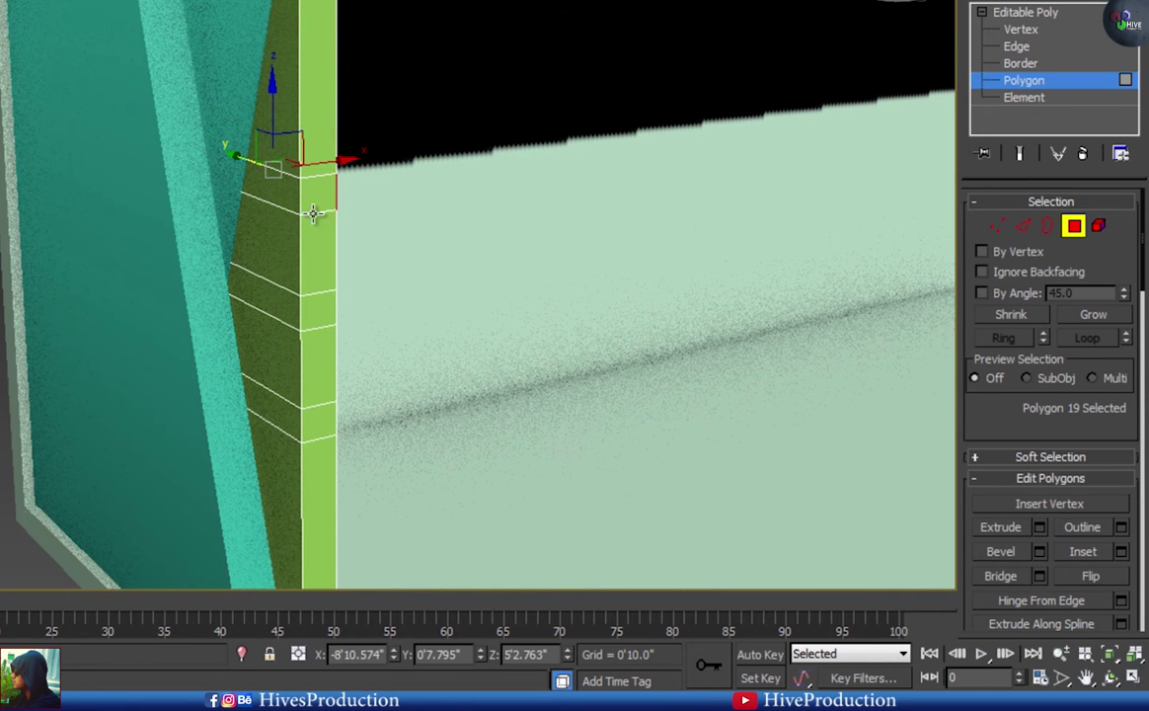
- Select the polygons of all three bands around the upright box and extrude them inward as grooves
ctrl+click(294, 200)
key(2)
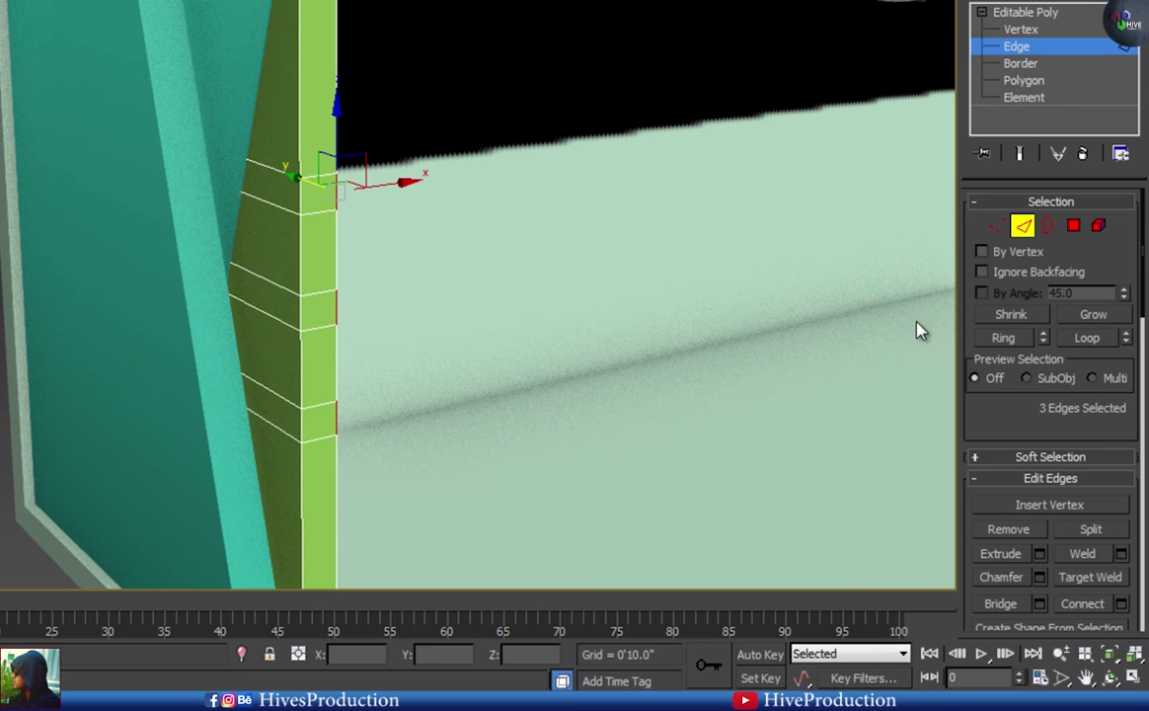
click(995, 339)
ctrl+click(1073, 225)
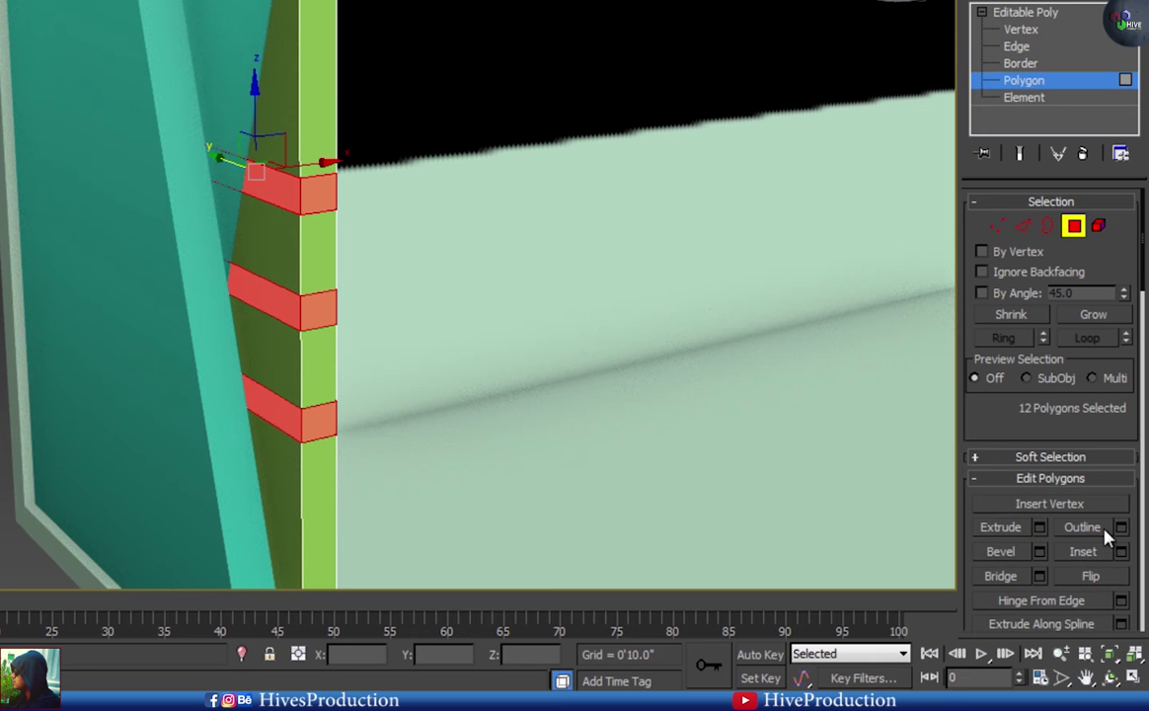
click(1040, 527)
drag(348, 293, 350, 386)
click(345, 324)
click(1077, 232)
click(106, 326)
scroll(623, 387, down, 6)
middle_drag(623, 387, 403, 409)
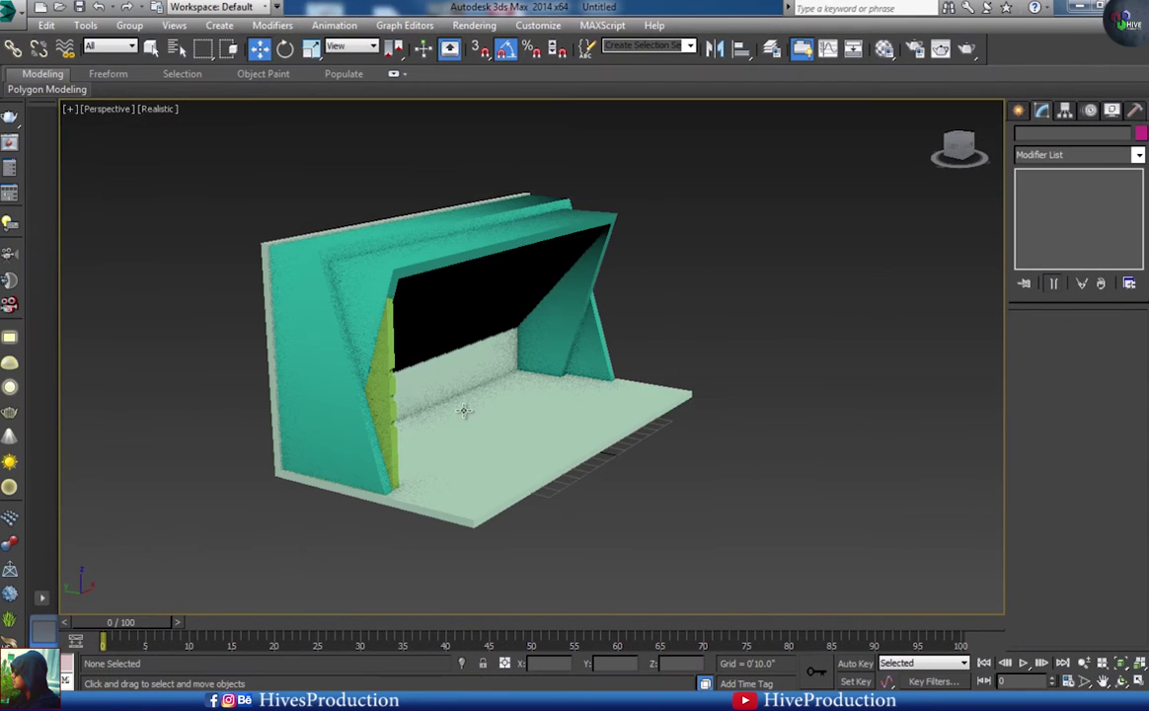
- Move the grooved upright's two bottom rear vertices back along Y to widen its base
click(383, 374)
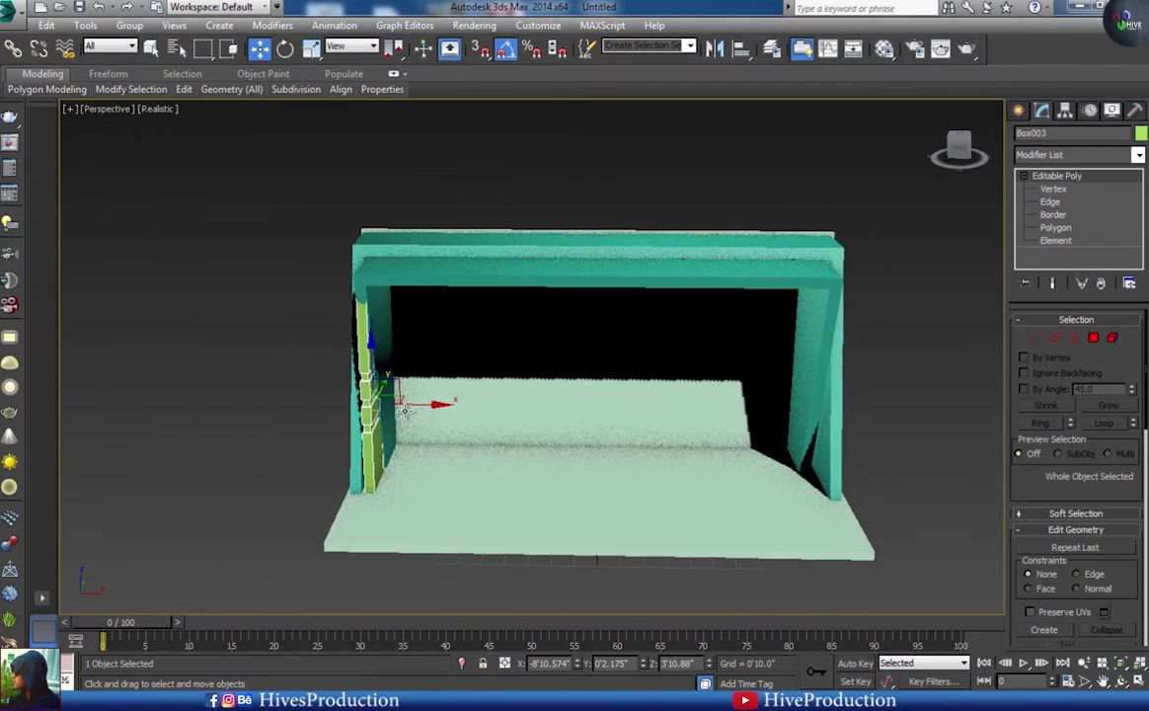
alt+middle_drag(470, 441, 414, 440)
key(1)
drag(391, 469, 450, 525)
drag(426, 475, 434, 470)
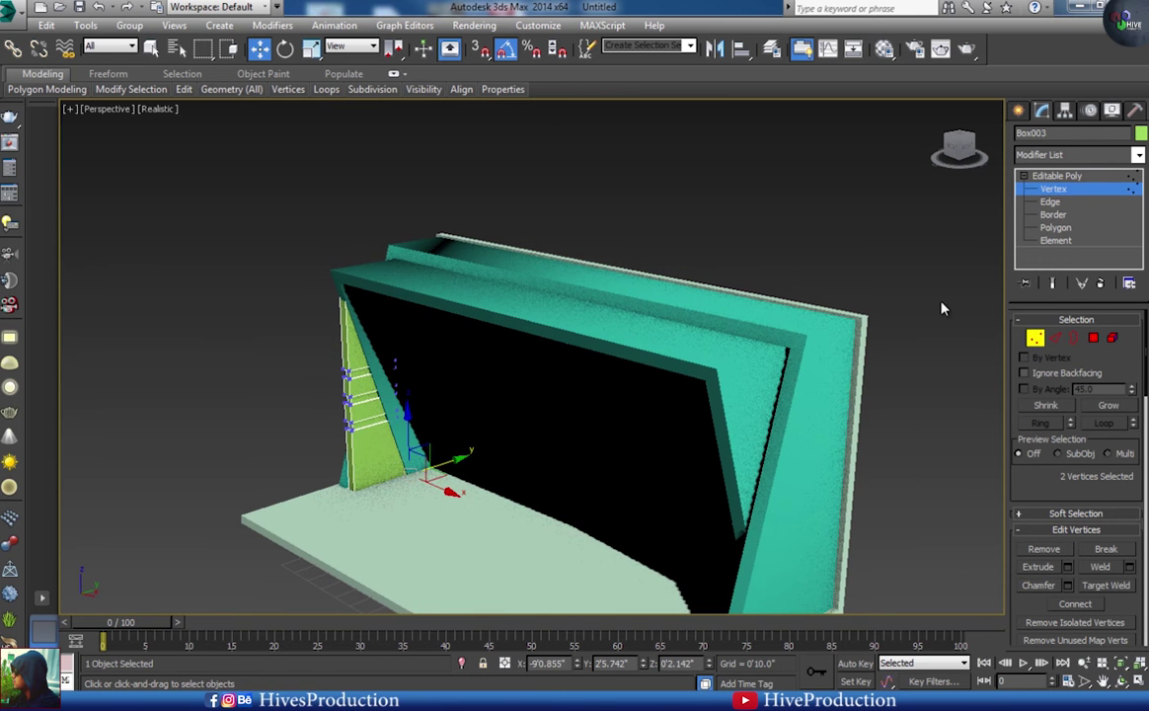
click(1033, 339)
- Copy the grooved upright along X to the booth's right side and nudge the copy into line with the right legs
alt+middle_drag(505, 385, 456, 416)
shift+drag(429, 403, 856, 428)
click(576, 418)
key(z)
alt+middle_drag(674, 459, 684, 465)
drag(582, 402, 579, 402)
alt+middle_drag(479, 425, 551, 413)
drag(598, 386, 601, 386)
click(664, 419)
- Switch the Perspective viewport to Shaded display and orbit to view the booth from the front
scroll(533, 443, down, 5)
middle_drag(518, 416, 553, 460)
alt+middle_drag(365, 478, 364, 358)
click(155, 109)
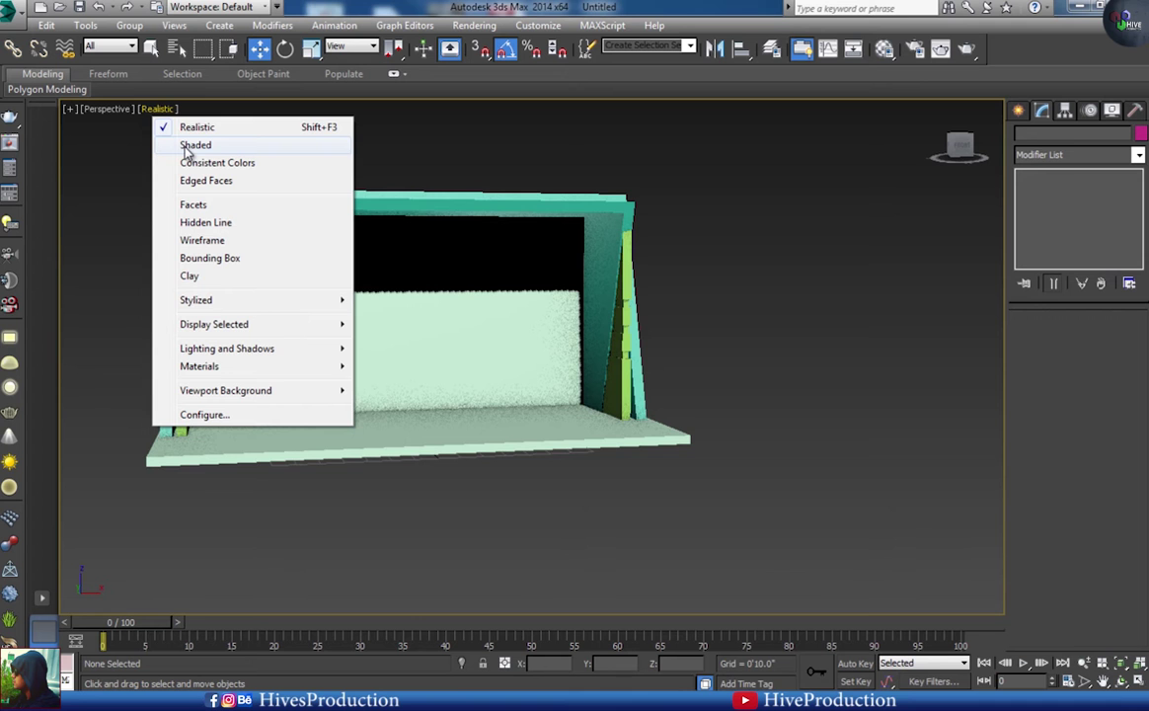
click(190, 145)
mouse_move(454, 482)
alt+middle_down()
mouse_move(462, 385)
mouse_move(547, 501)
mouse_move(395, 502)
mouse_move(536, 494)
mouse_move(510, 481)
alt+middle_up()
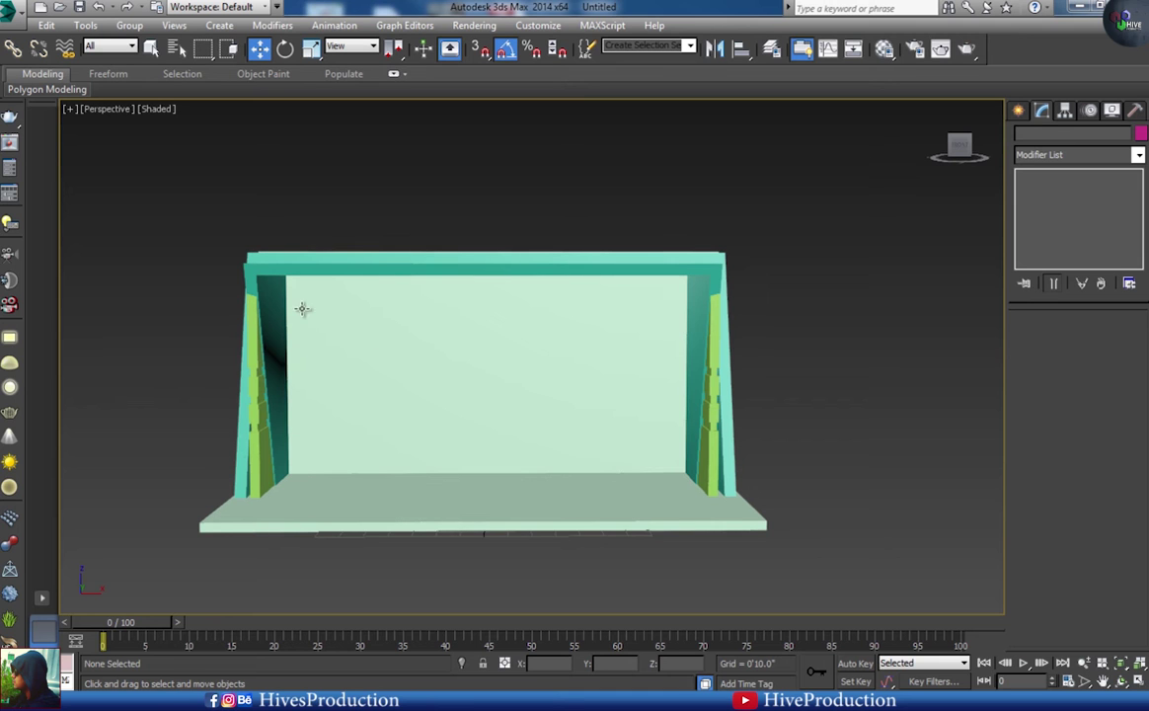
- Draw a rectangle about 2'6" by 5'11" in the Front view near the booth's right floor area and set its width to 4'0"
click(1019, 111)
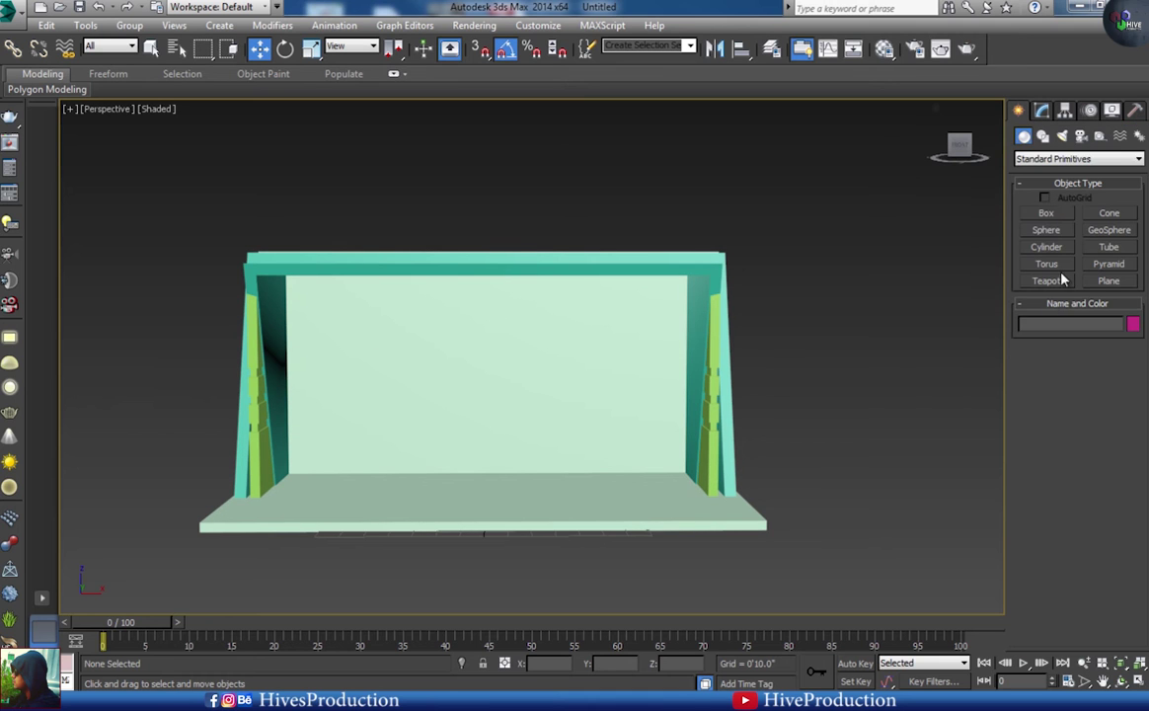
click(1042, 136)
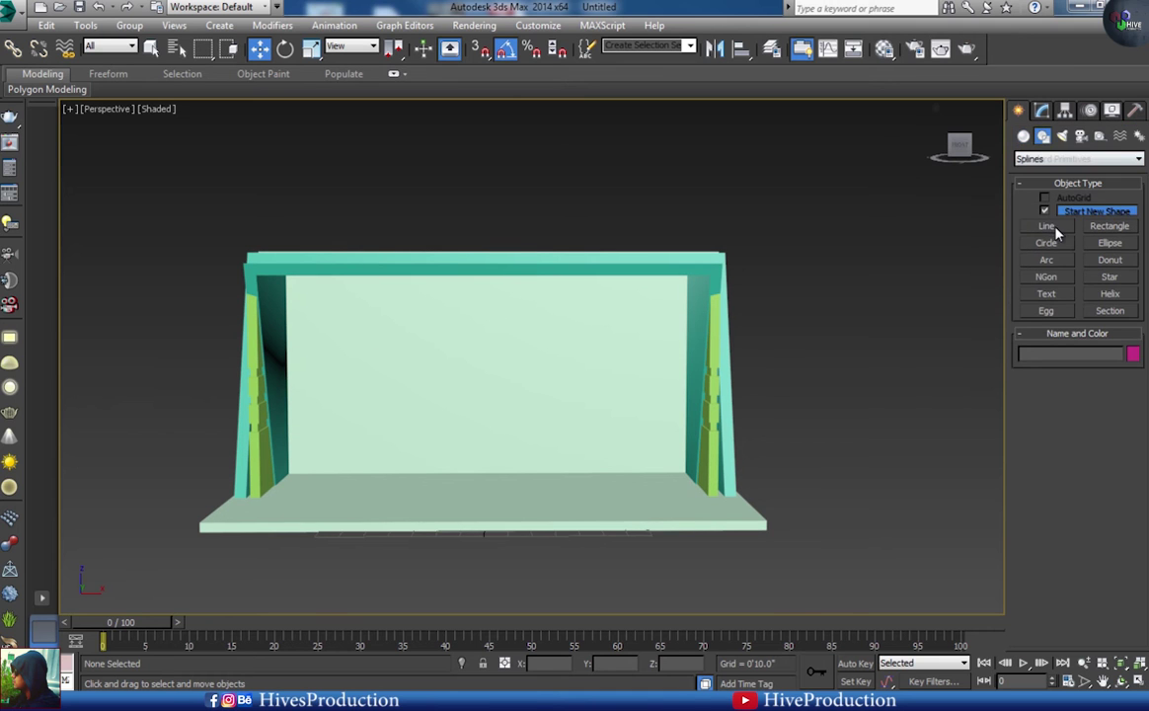
click(1124, 228)
key(alt+w)
middle_click(841, 276)
key(alt+w)
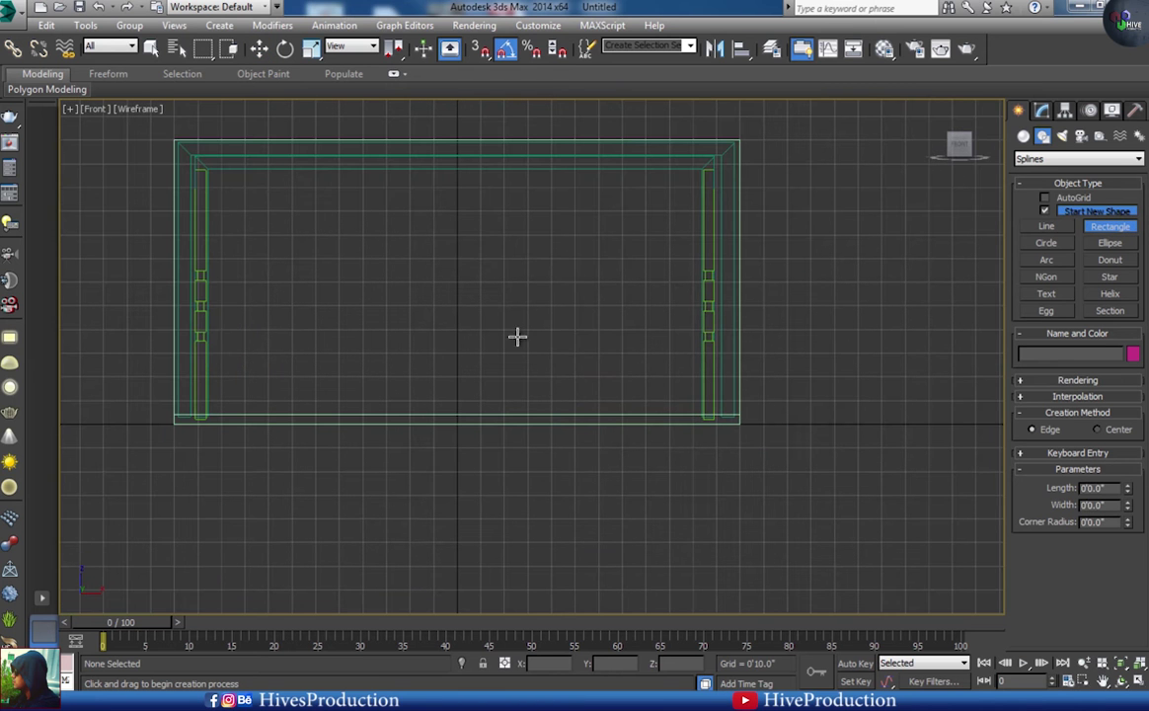
drag(516, 335, 685, 404)
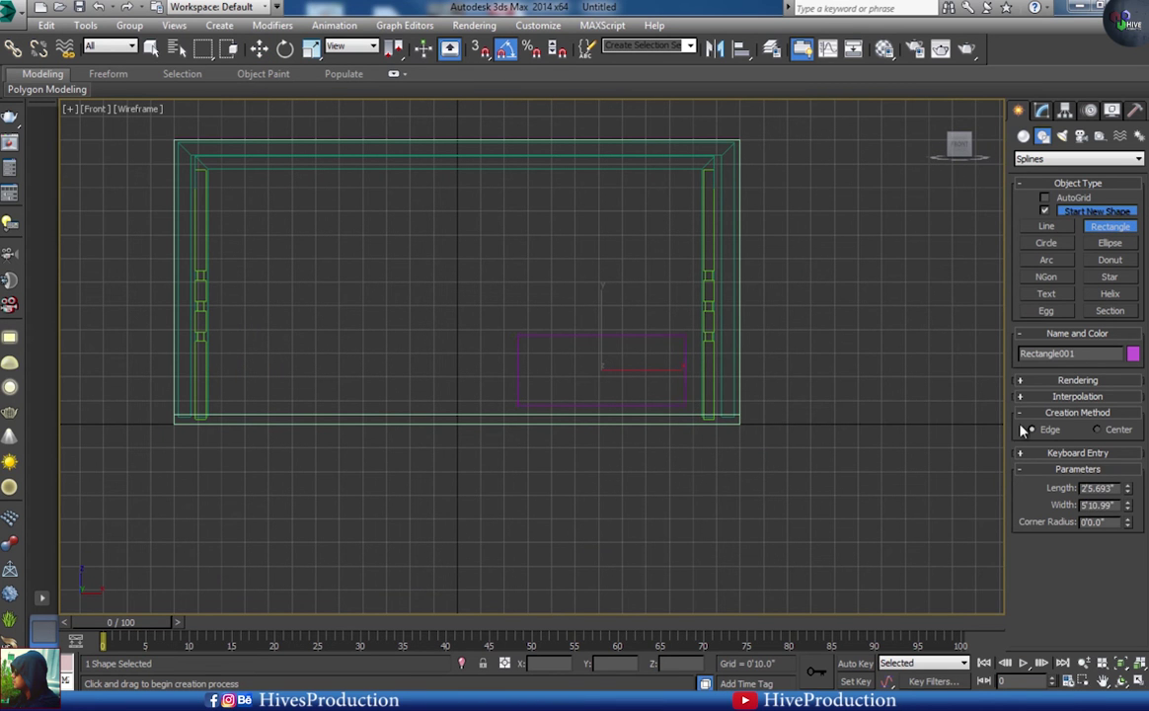
text(40)
key(Return)
scroll(618, 425, up, 3)
key(w)
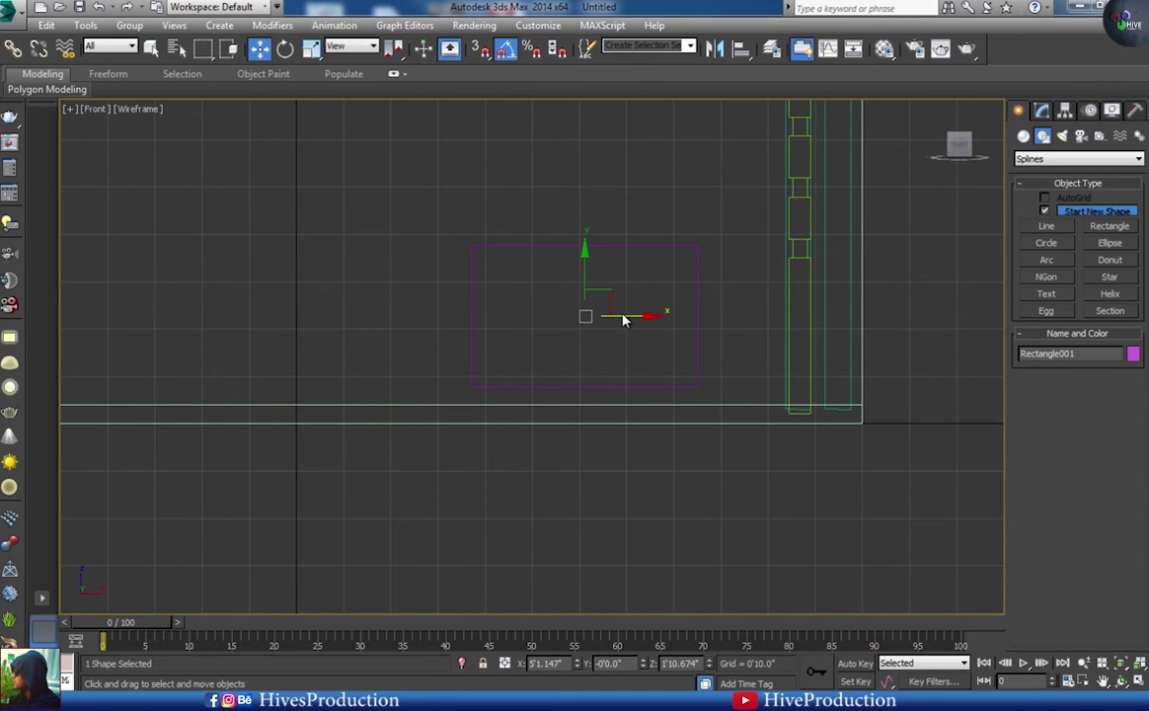
- Convert the rectangle to an Editable Spline and fillet all four corner vertices by about 1'4" to form a capsule outline
right_click(622, 314)
mouse_move(742, 460)
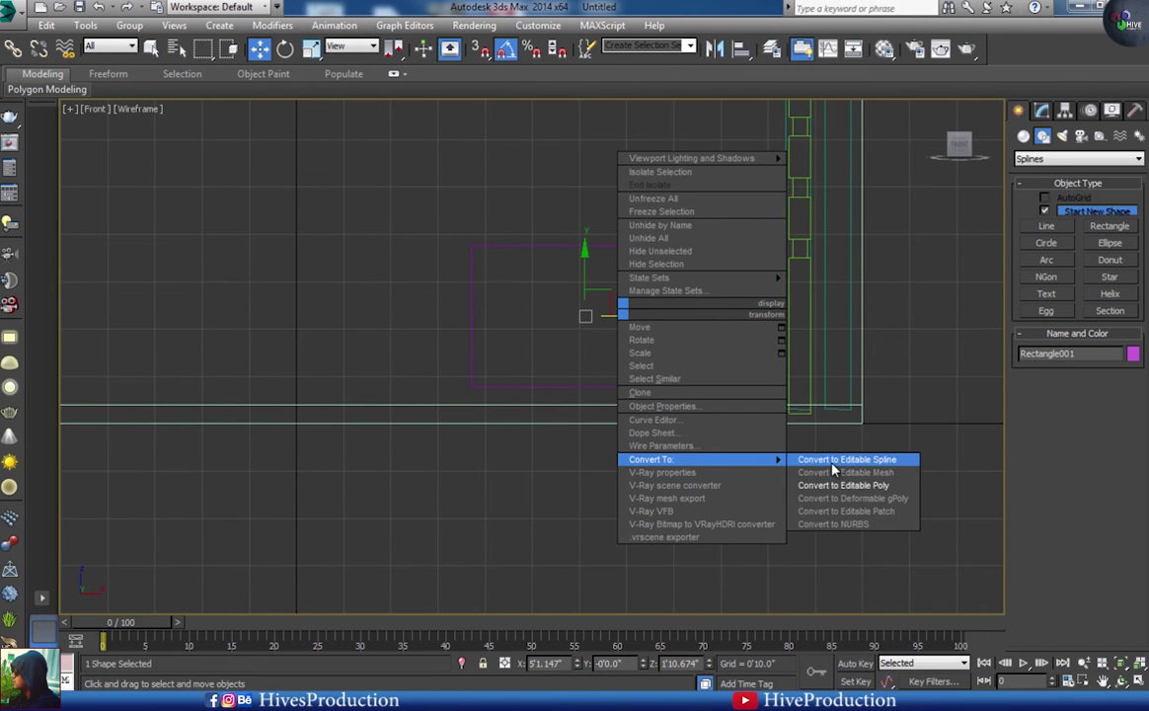
click(831, 462)
middle_drag(630, 361, 696, 437)
scroll(696, 435, down, 3)
scroll(740, 430, up, 2)
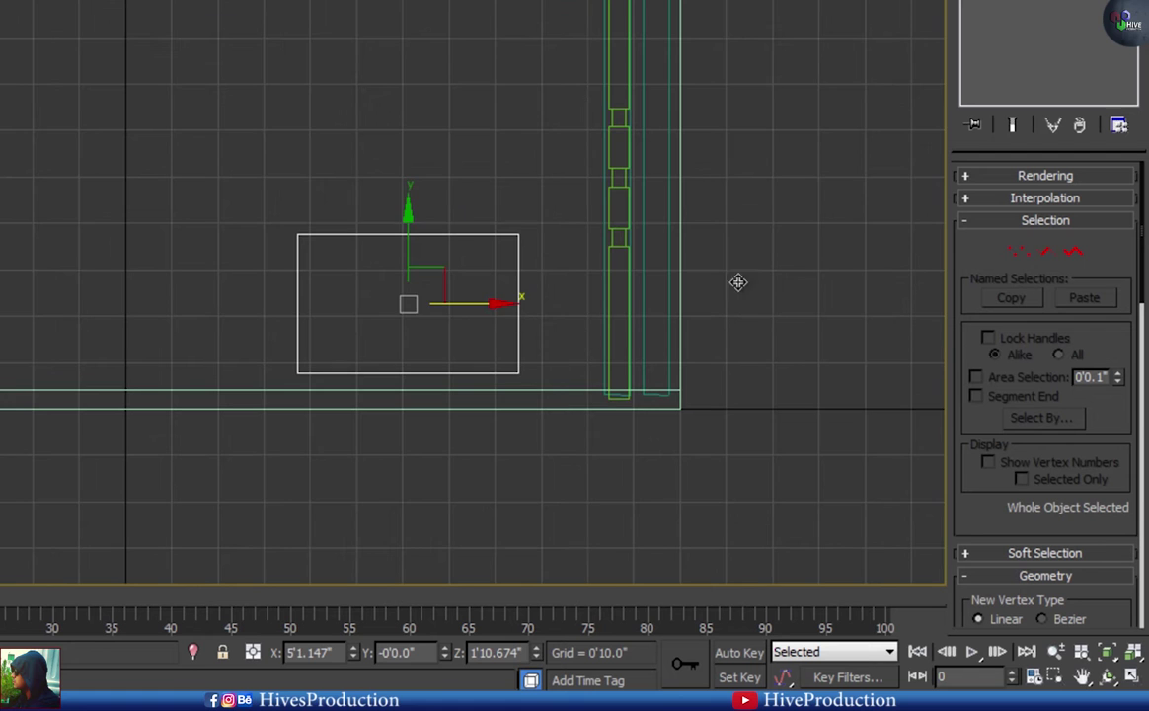
click(1017, 256)
drag(318, 206, 713, 444)
drag(211, 136, 632, 434)
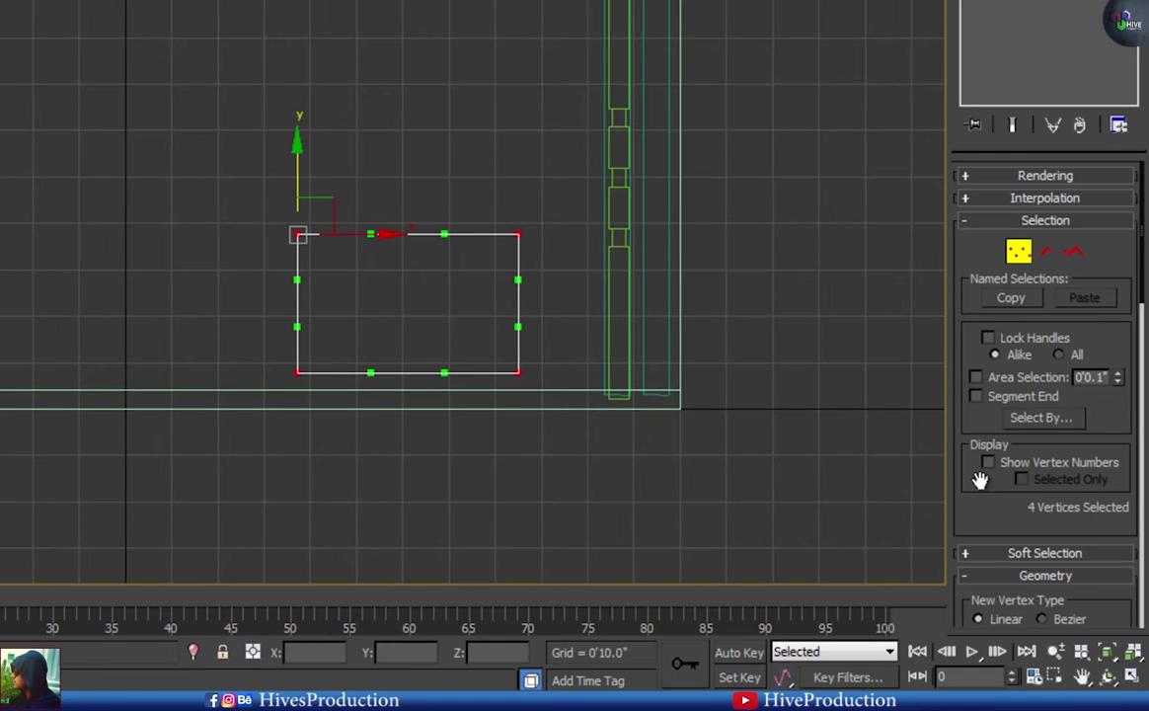
scroll(992, 415, down, 10)
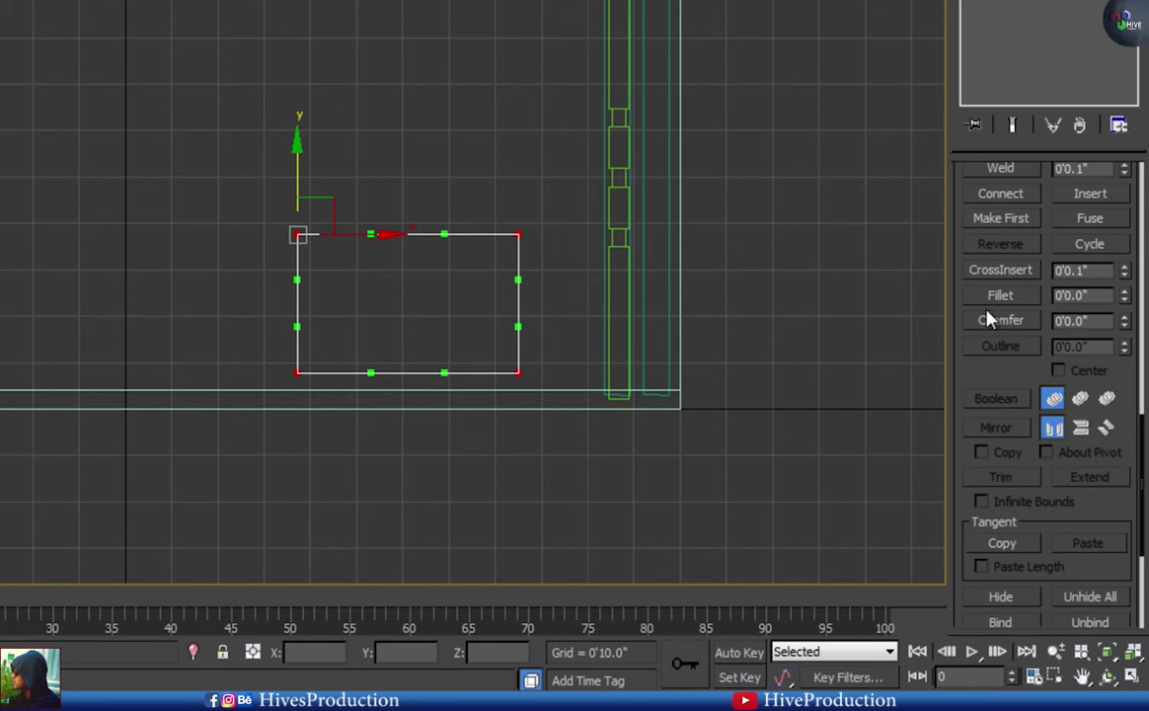
click(992, 296)
drag(518, 234, 491, 158)
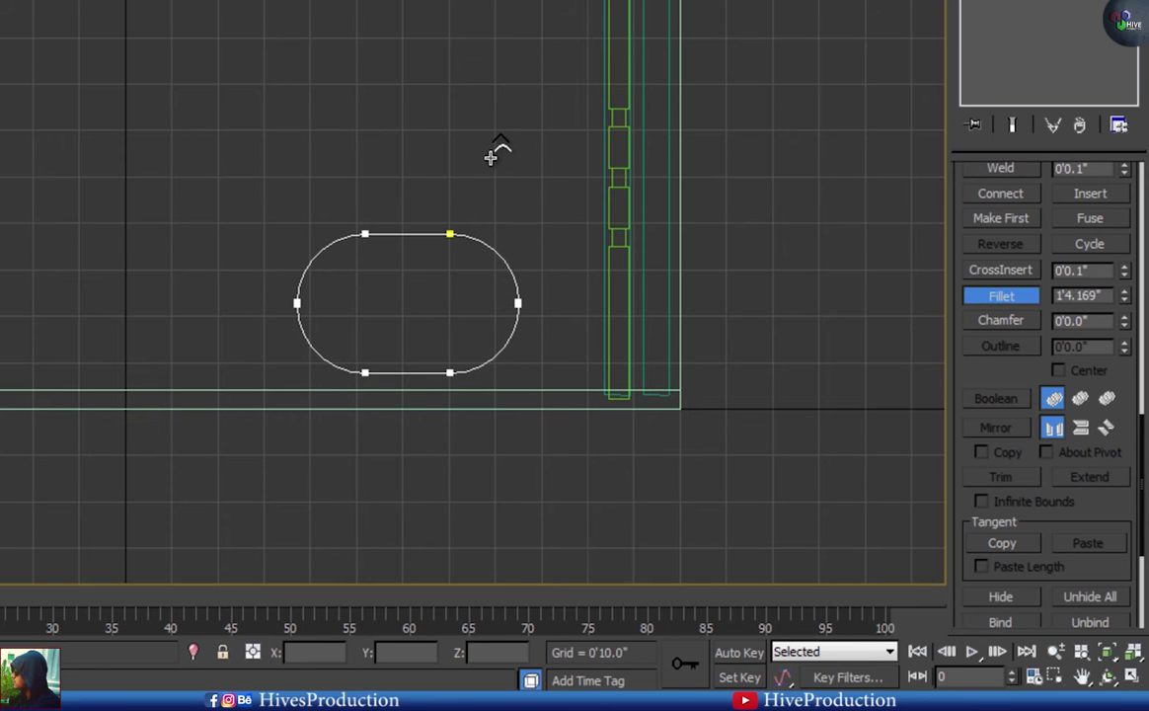
- Move the capsule outline's right-hand vertices outward along X to lengthen its straight section
click(974, 303)
drag(423, 207, 551, 452)
drag(521, 236, 563, 234)
click(1022, 1)
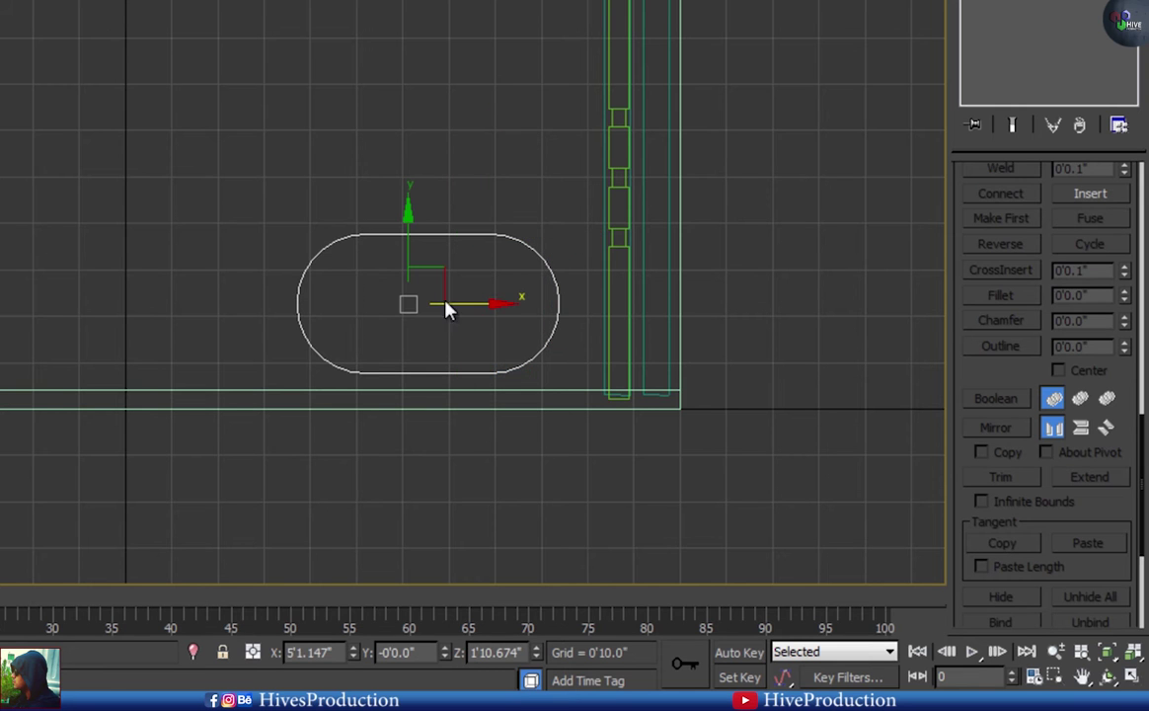
- Copy the capsule outline along X to its left side and scale the copy up slightly and uniformly
mouse_move(474, 307)
shift+mouse_down()
mouse_move(197, 307)
mouse_move(136, 281)
mouse_move(169, 303)
shift+mouse_up()
click(353, 315)
key(r)
key(w)
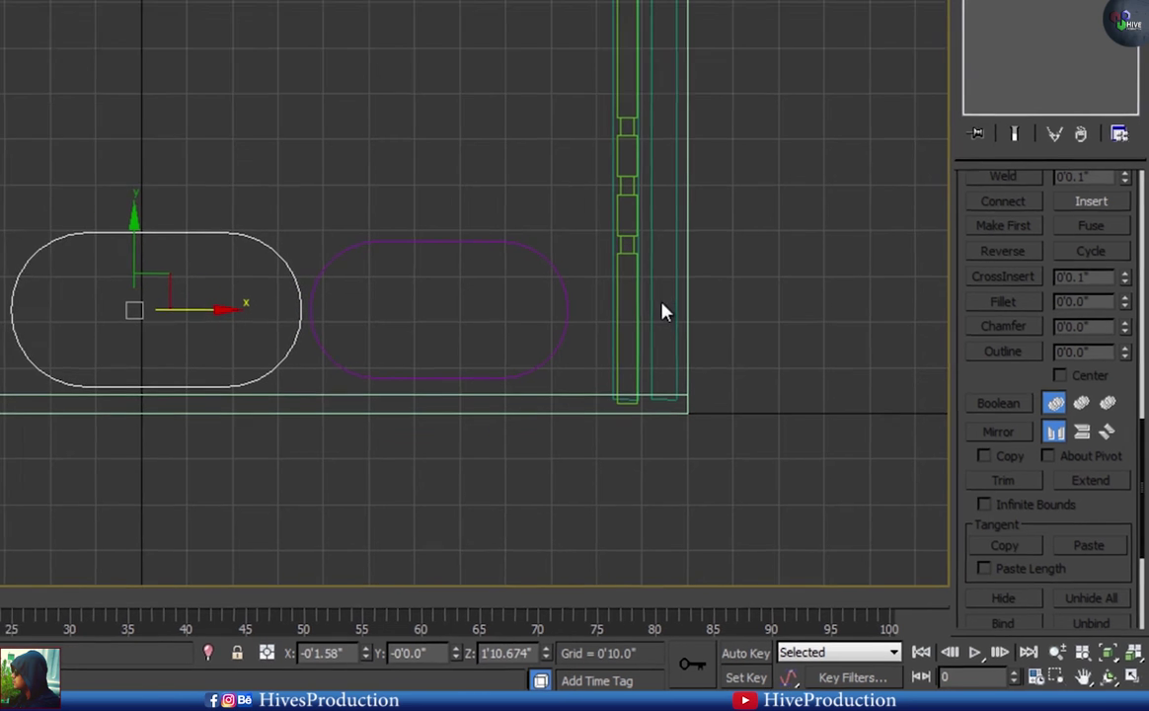
- Apply an Extrude modifier to the original, smaller capsule outline in the Perspective view with an amount of 1'6.5"
key(alt+w)
right_click(822, 501)
key(alt+w)
alt+middle_drag(669, 508, 727, 538)
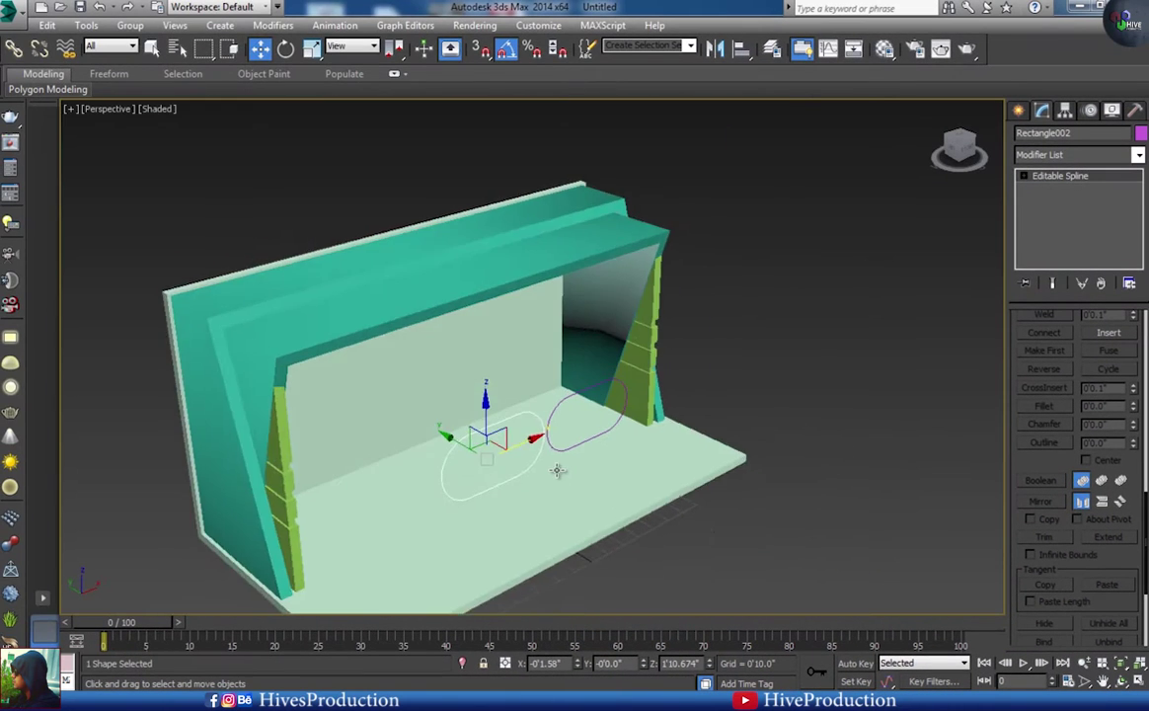
scroll(559, 471, up, 5)
mouse_move(572, 400)
alt+middle_down()
mouse_move(605, 386)
mouse_move(571, 385)
alt+middle_up()
click(542, 349)
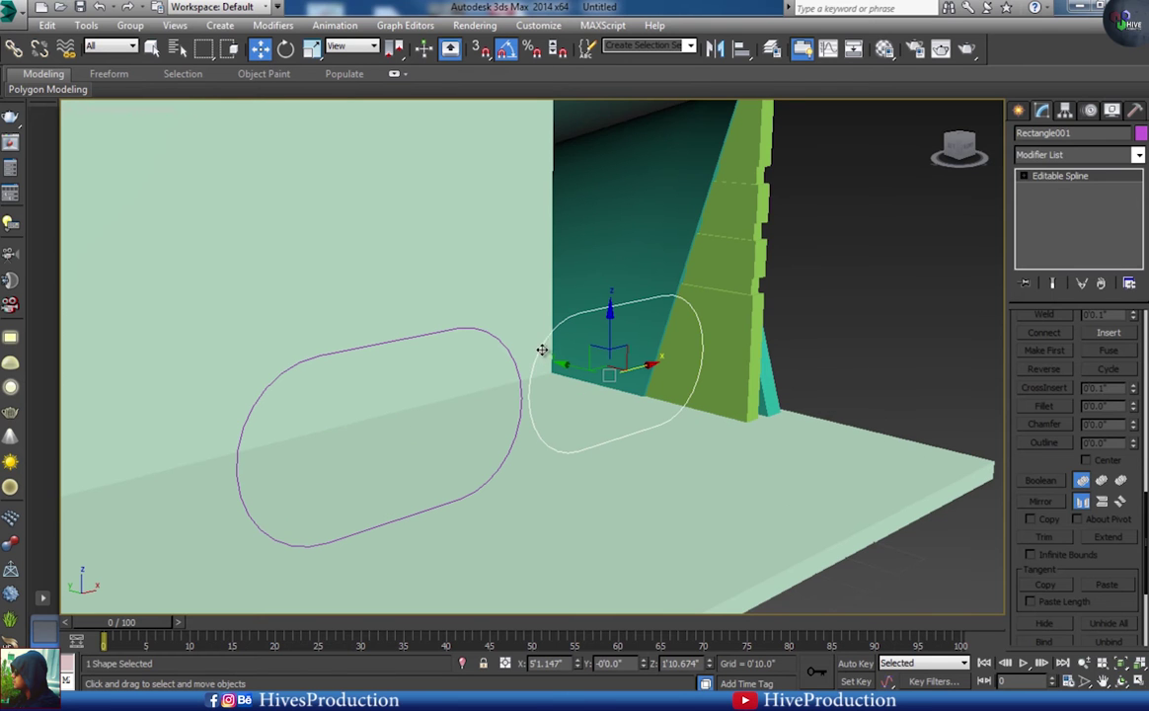
click(1040, 158)
key(e)
click(1041, 237)
drag(1124, 343, 1117, 309)
click(788, 406)
click(696, 406)
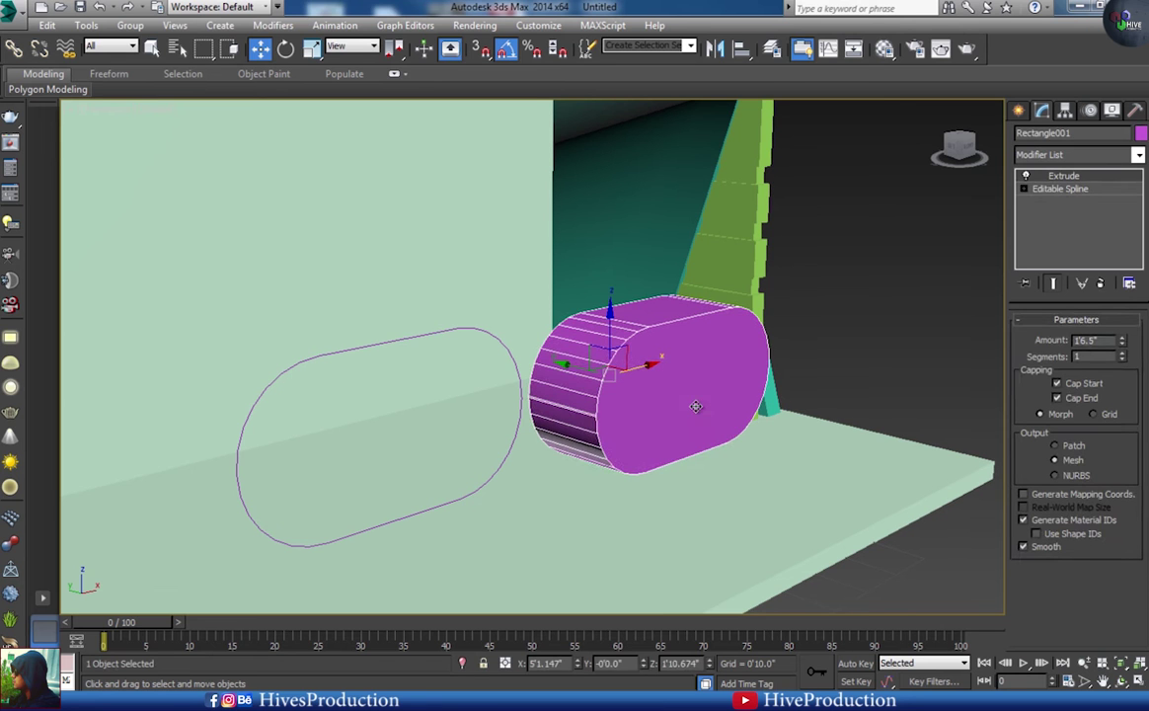
- Outline the larger capsule copy's spline slightly outward to create a double-line ring profile
click(300, 361)
click(995, 62)
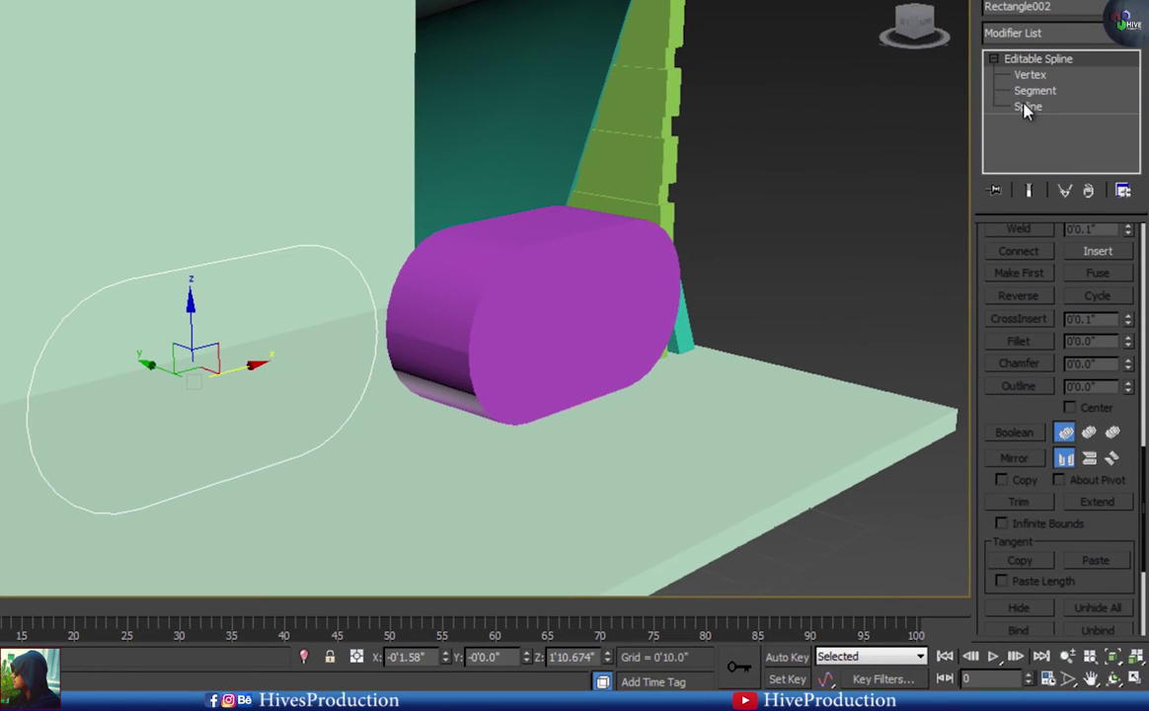
click(1028, 110)
click(284, 255)
mouse_move(1126, 384)
mouse_down()
mouse_move(1128, 357)
mouse_move(1132, 387)
mouse_up()
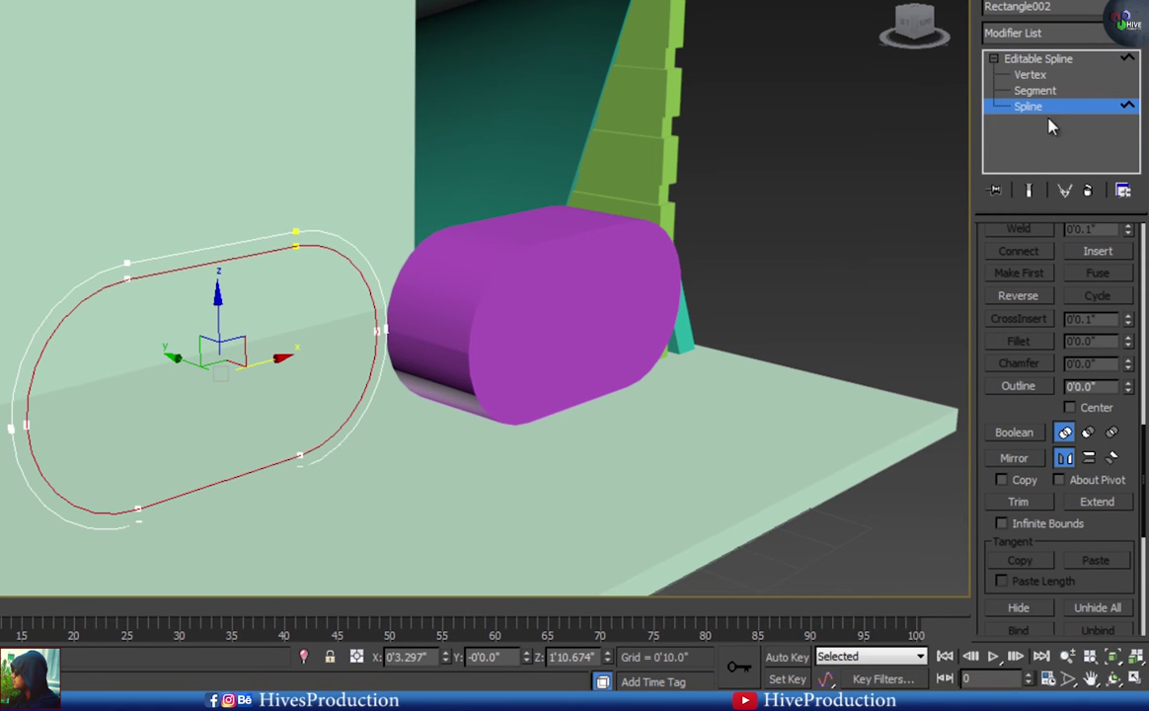
click(1022, 59)
- Apply an Extrude modifier of 1'6.5" to the double-outlined capsule to form a hollow ring
click(464, 301)
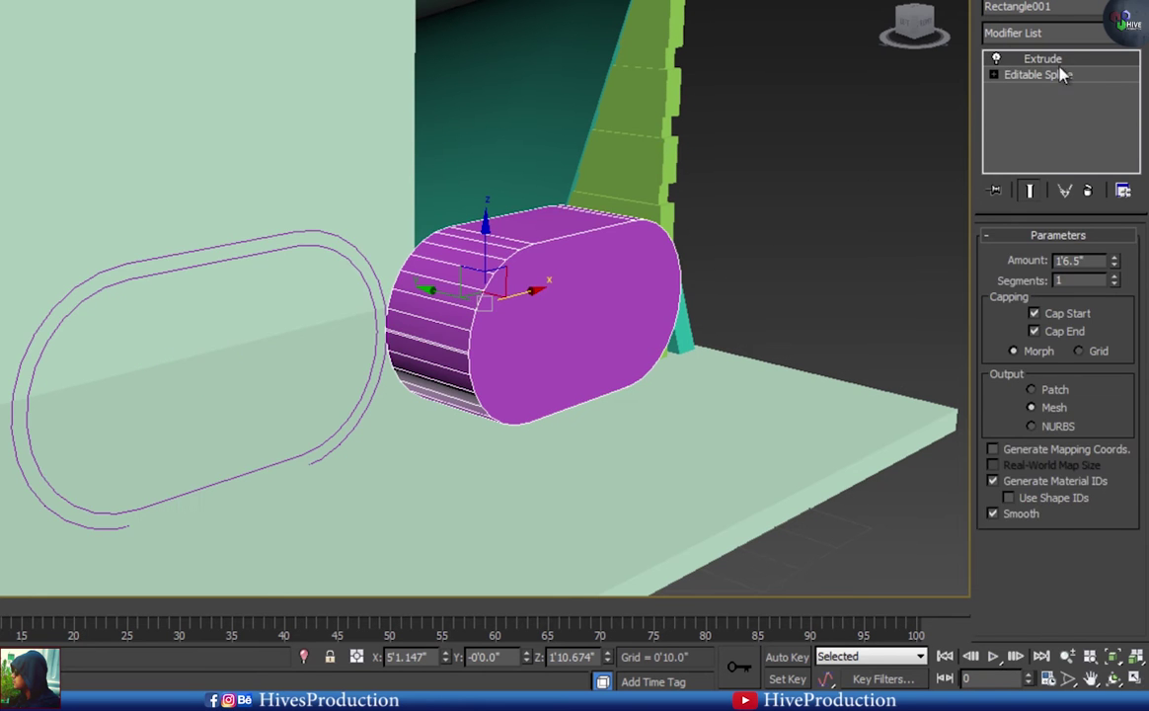
click(290, 237)
click(1015, 39)
key(e)
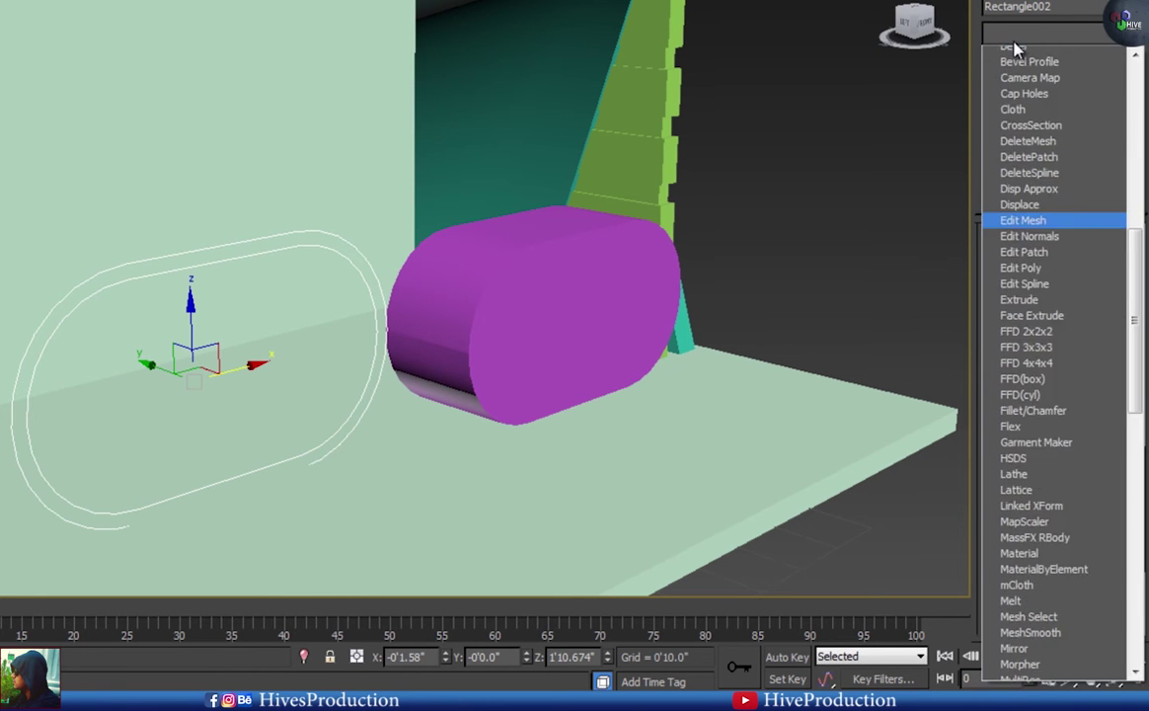
click(1025, 135)
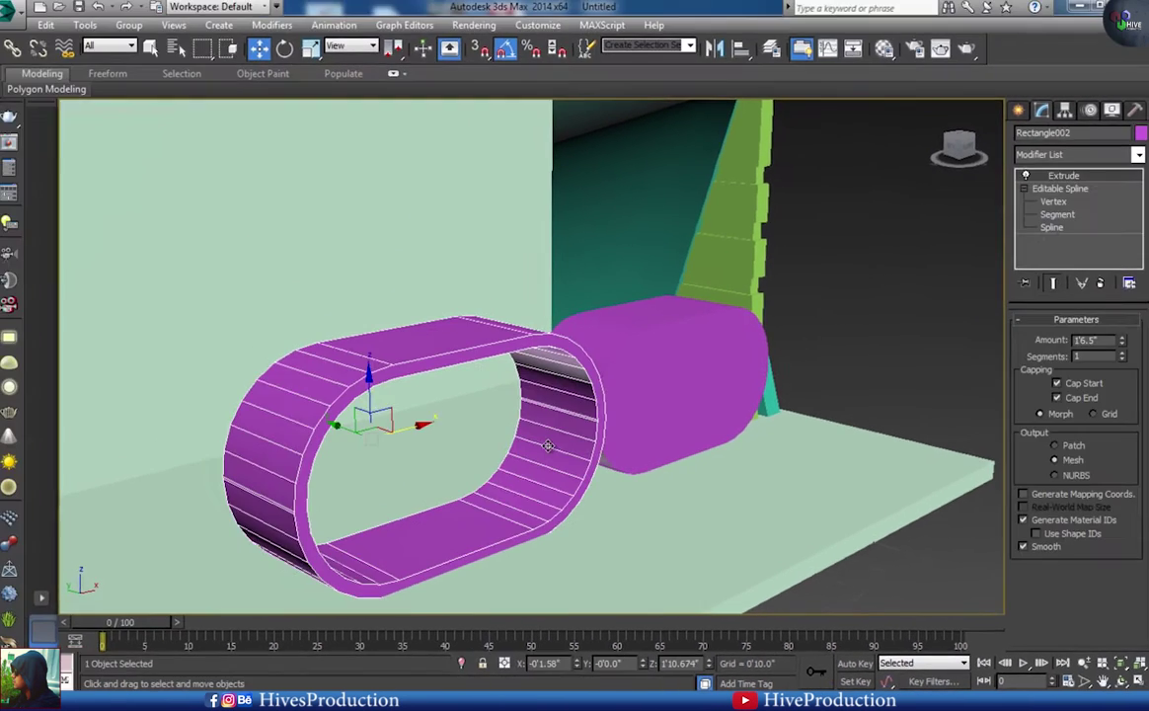
- Move the hollow capsule ring along X in the Front view so it surrounds the solid capsule
key(alt+w)
right_click(674, 339)
key(alt+w)
drag(464, 413, 674, 427)
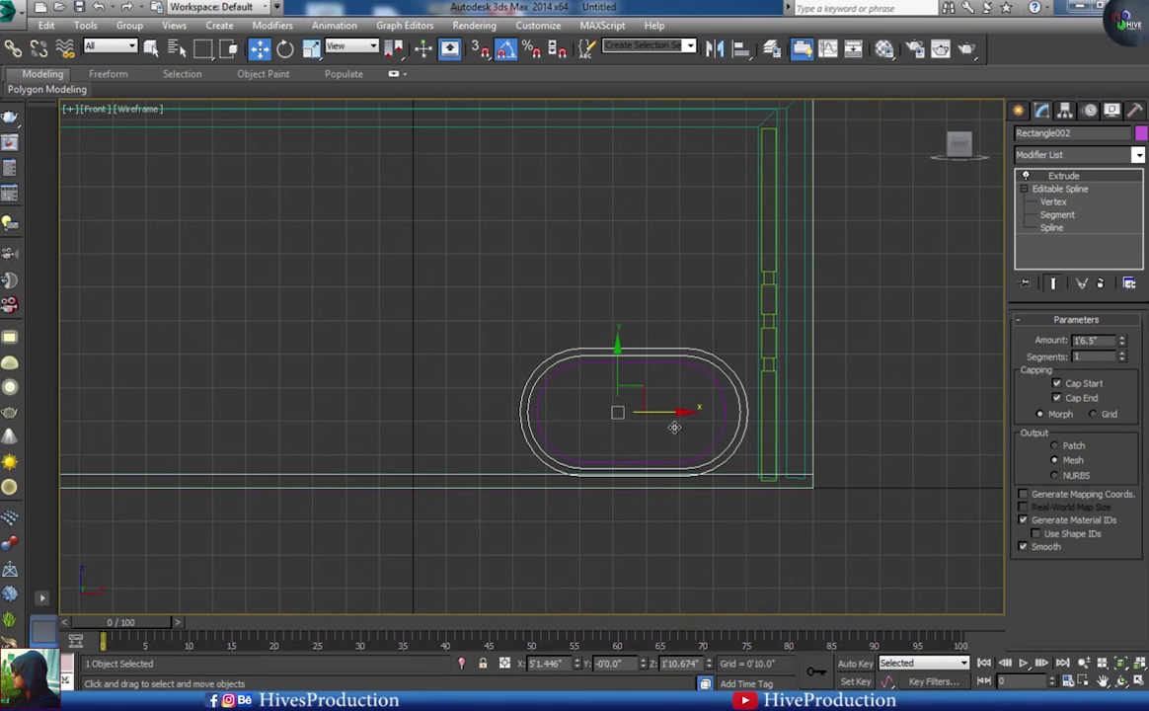
- Move the ring spline's right-hand vertices slightly inward along X to fit it around the solid capsule
click(1051, 202)
drag(627, 331, 790, 481)
drag(784, 417, 777, 416)
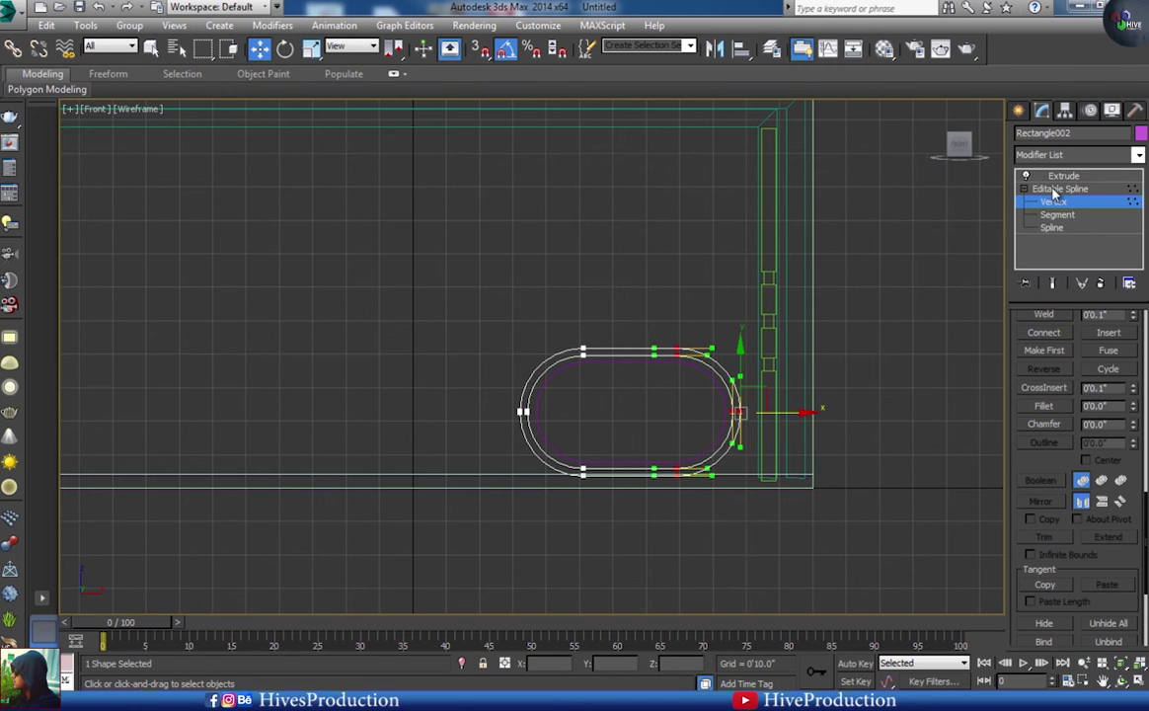
click(1054, 190)
click(1061, 177)
click(900, 385)
- Select the ring and the solid capsule together and move them forward along Y toward the floor slab's front edge
key(alt+w)
key(alt+w)
click(661, 441)
ctrl+click(573, 421)
alt+middle_drag(574, 421, 639, 448)
drag(619, 374, 805, 435)
alt+middle_drag(805, 435, 779, 476)
scroll(779, 477, down, 6)
alt+middle_drag(692, 480, 731, 477)
click(799, 493)
scroll(764, 459, up, 7)
- Move the inner solid capsule about 2" forward along Y in the Top view, closer to the ring's front face
click(759, 430)
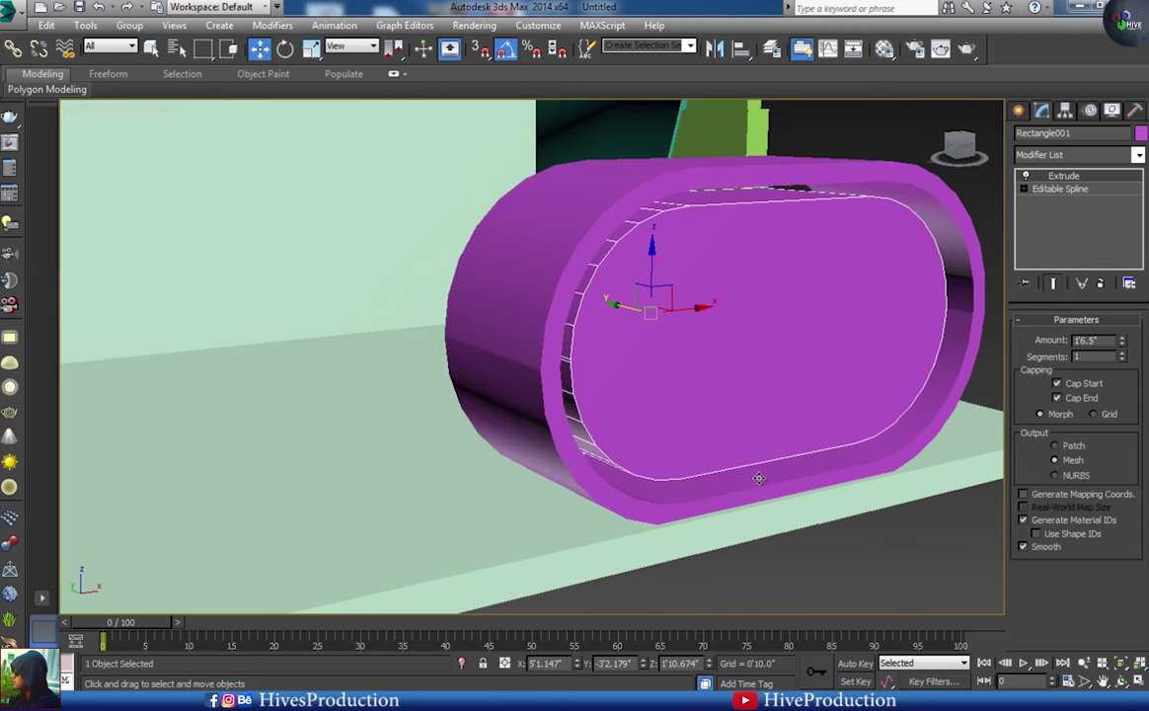
key(alt+w)
middle_click(467, 300)
key(alt+w)
key(z)
middle_drag(736, 501, 642, 481)
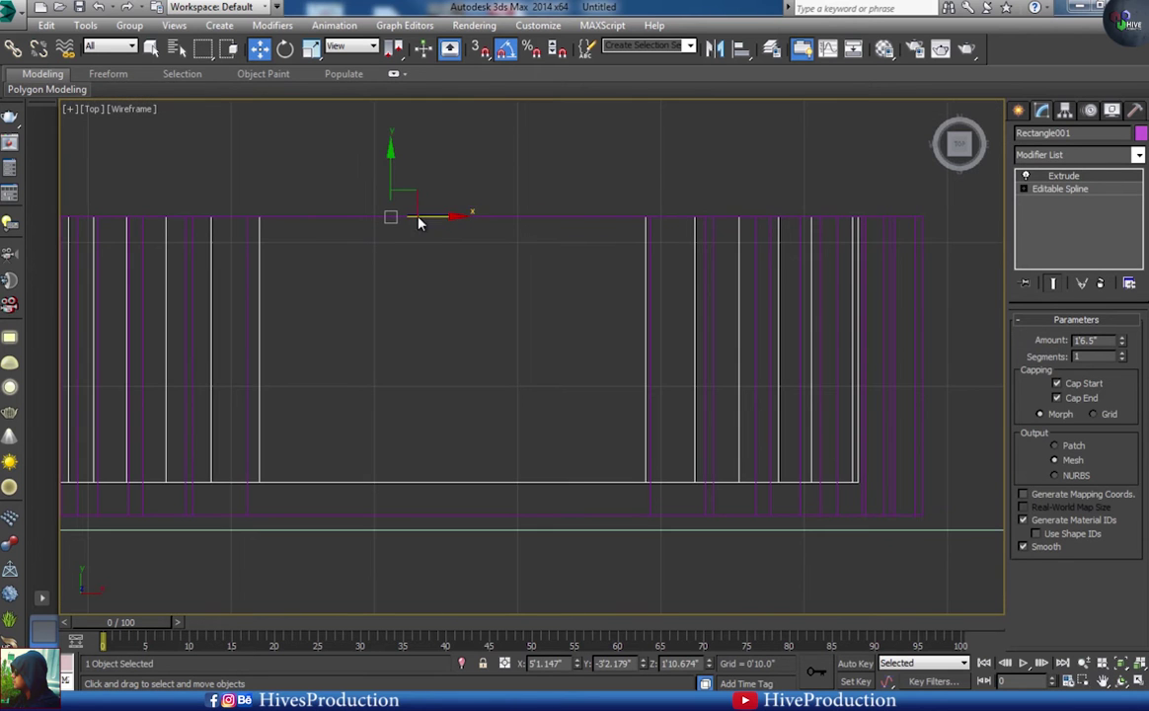
drag(389, 180, 391, 213)
key(alt+w)
middle_click(789, 432)
key(alt+w)
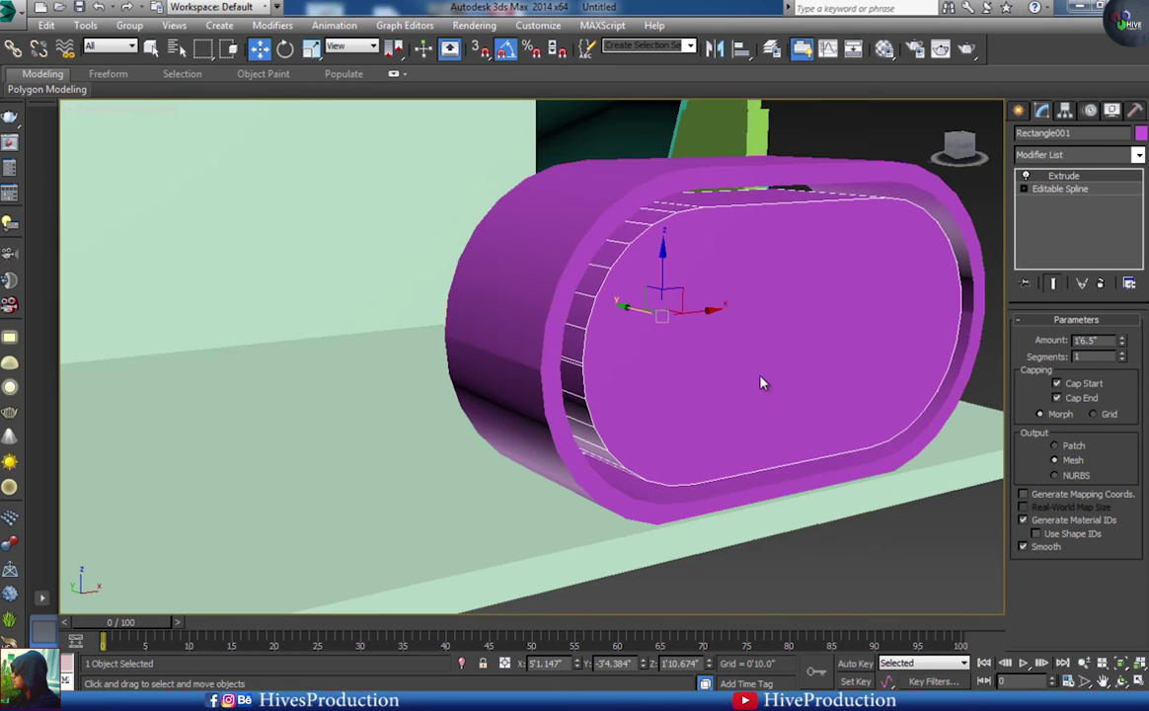
- Convert the inner capsule to an Editable Poly, then inset its front polygon and extrude the inset face slightly
right_click(759, 375)
mouse_move(810, 474)
click(893, 484)
click(871, 373)
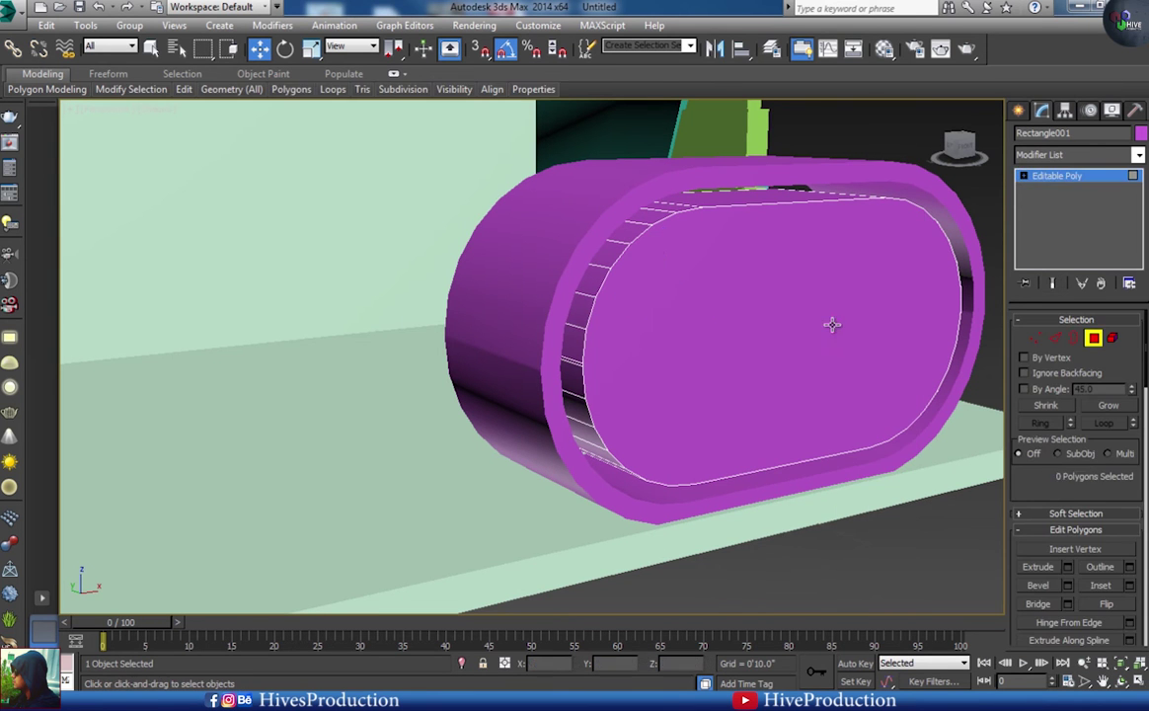
click(1103, 590)
drag(774, 258, 778, 273)
click(1031, 571)
drag(702, 297, 705, 309)
click(1090, 345)
click(881, 565)
middle_drag(785, 420, 703, 467)
scroll(700, 416, down, 5)
scroll(698, 432, down, 2)
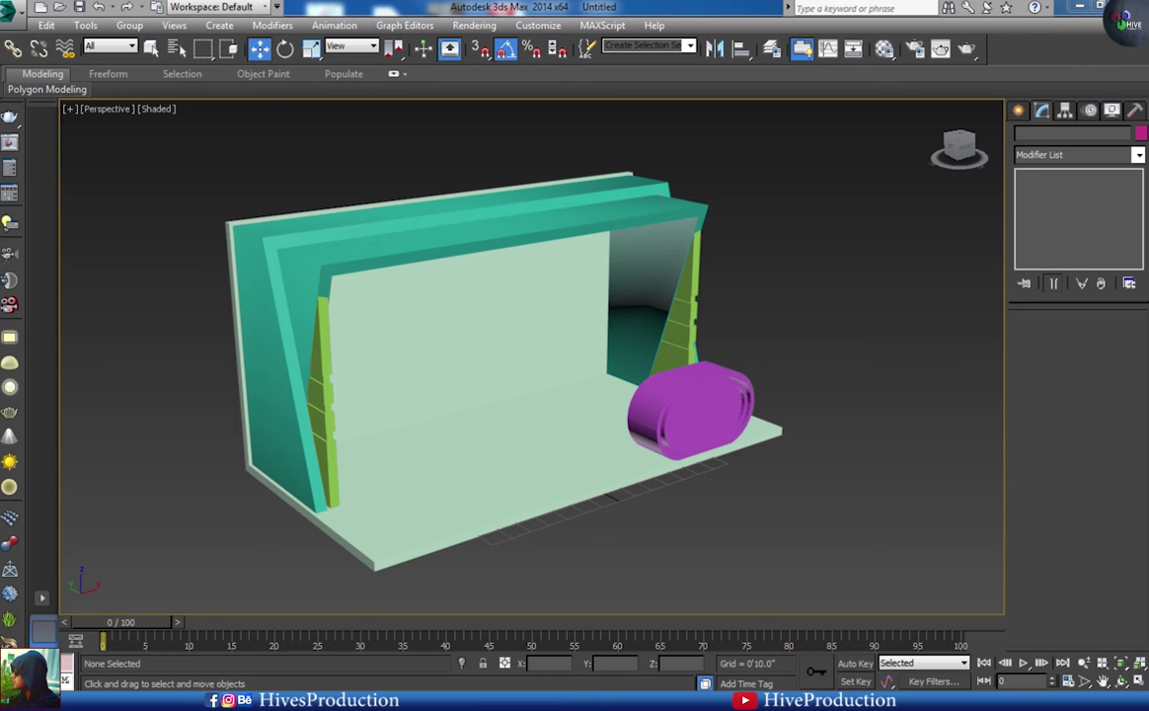
right_click(266, 700)
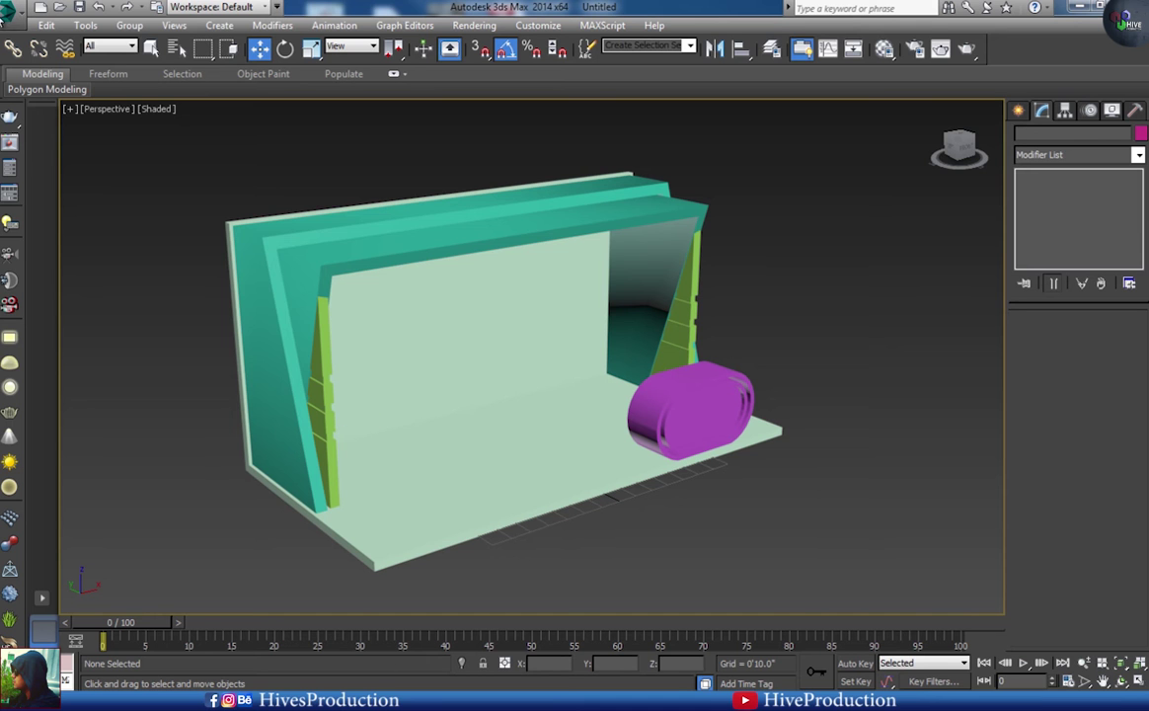
click(12, 12)
mouse_move(43, 227)
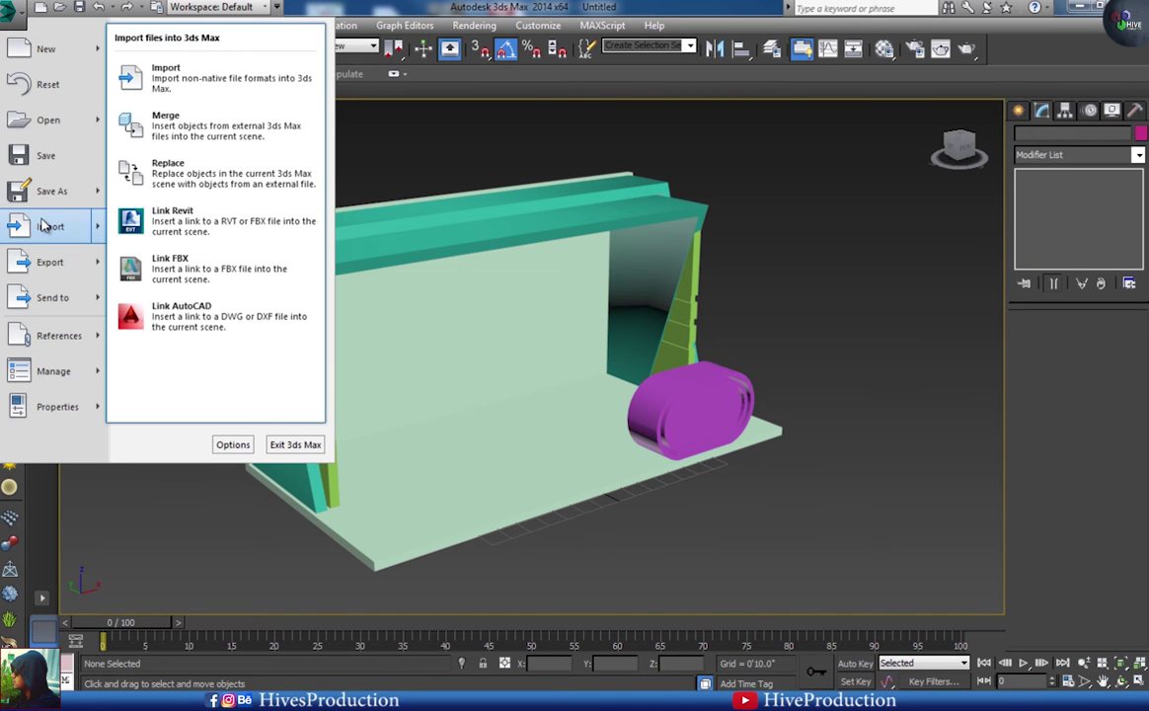
click(174, 129)
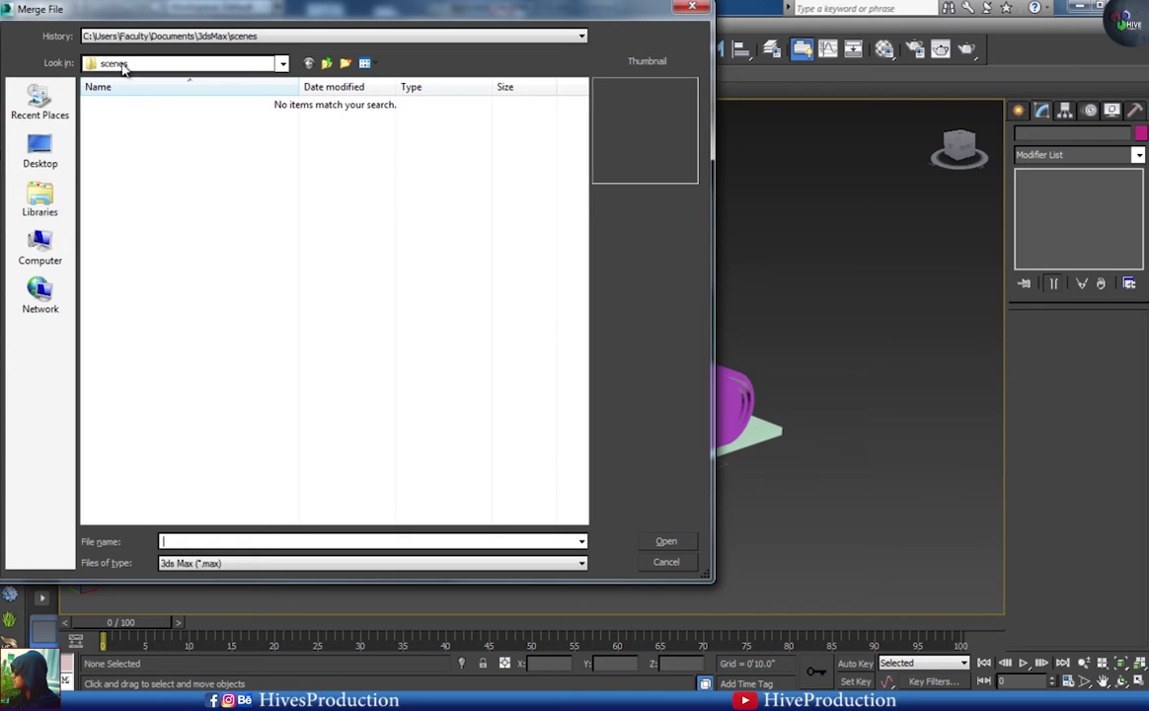
click(39, 150)
double_click(95, 234)
double_click(202, 134)
click(670, 569)
- Import the sofa OBJ file from the Desktop's Data\battery folder using the current import settings and frame it in the Perspective view
click(9, 14)
click(48, 230)
click(139, 39)
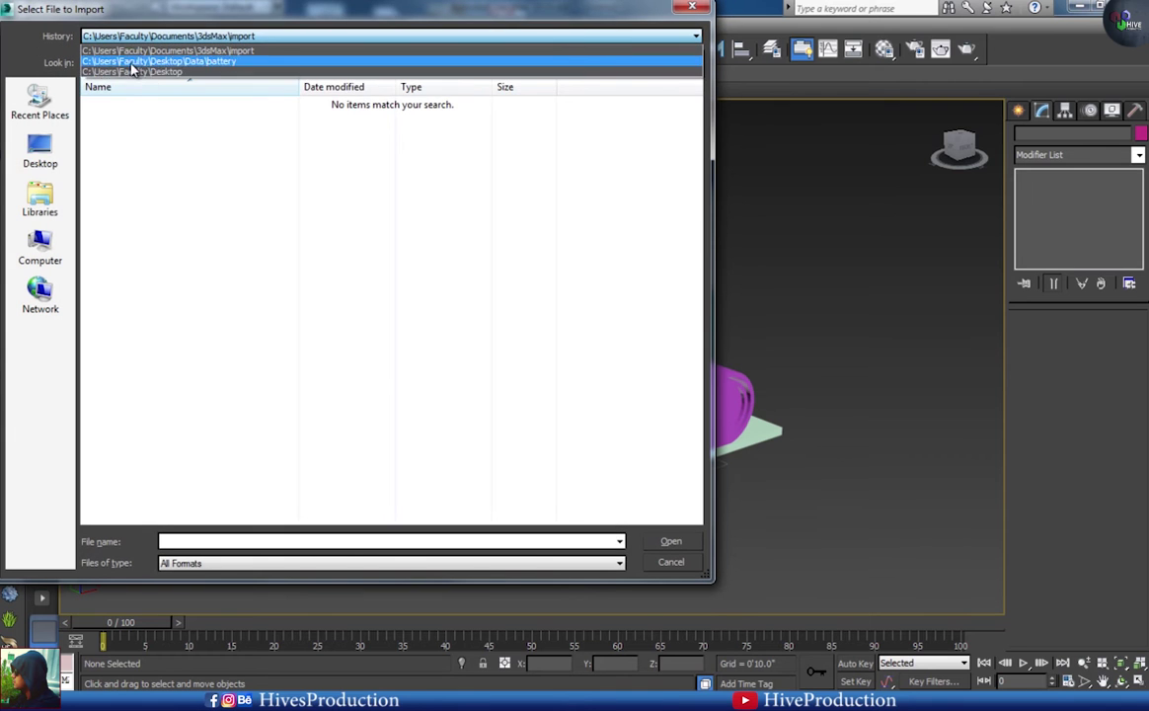
click(127, 67)
double_click(151, 202)
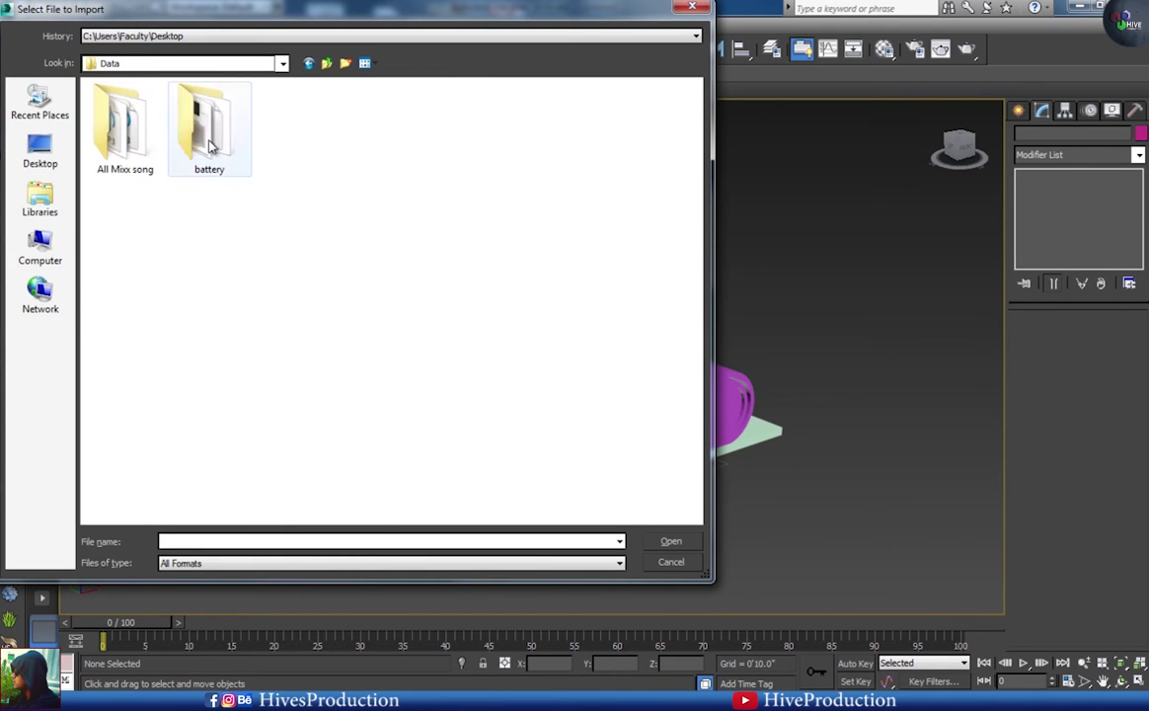
double_click(202, 128)
click(223, 135)
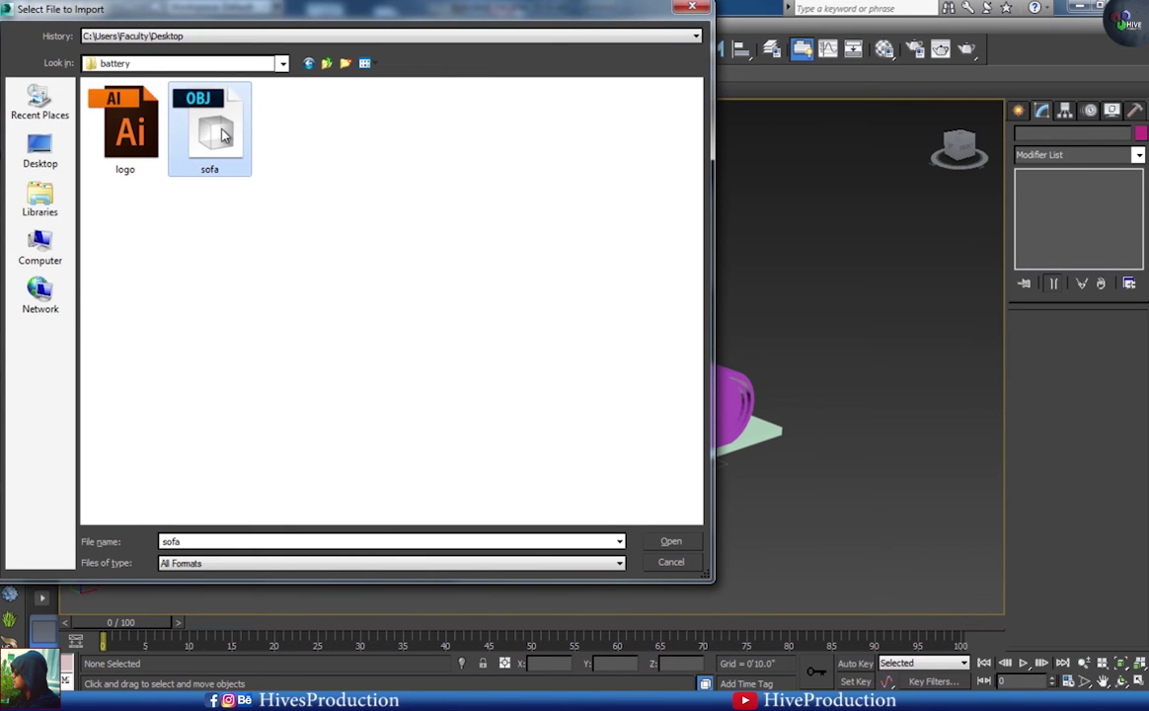
double_click(223, 135)
click(444, 620)
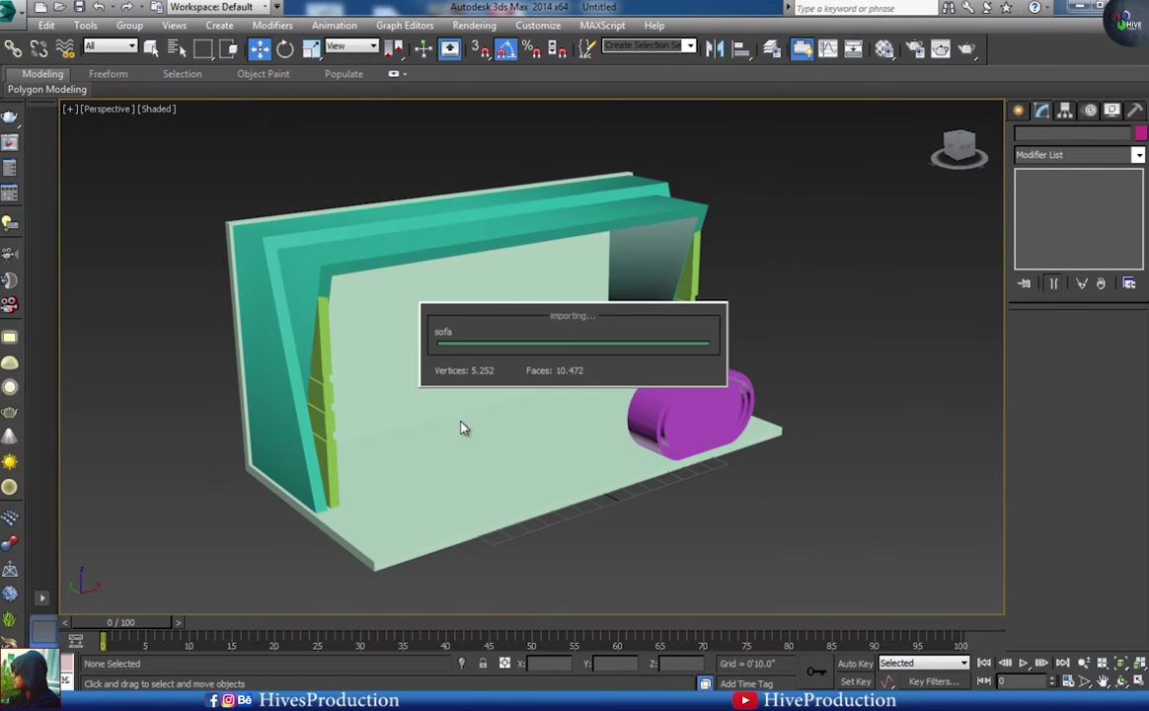
key(z)
alt+middle_drag(532, 450, 484, 465)
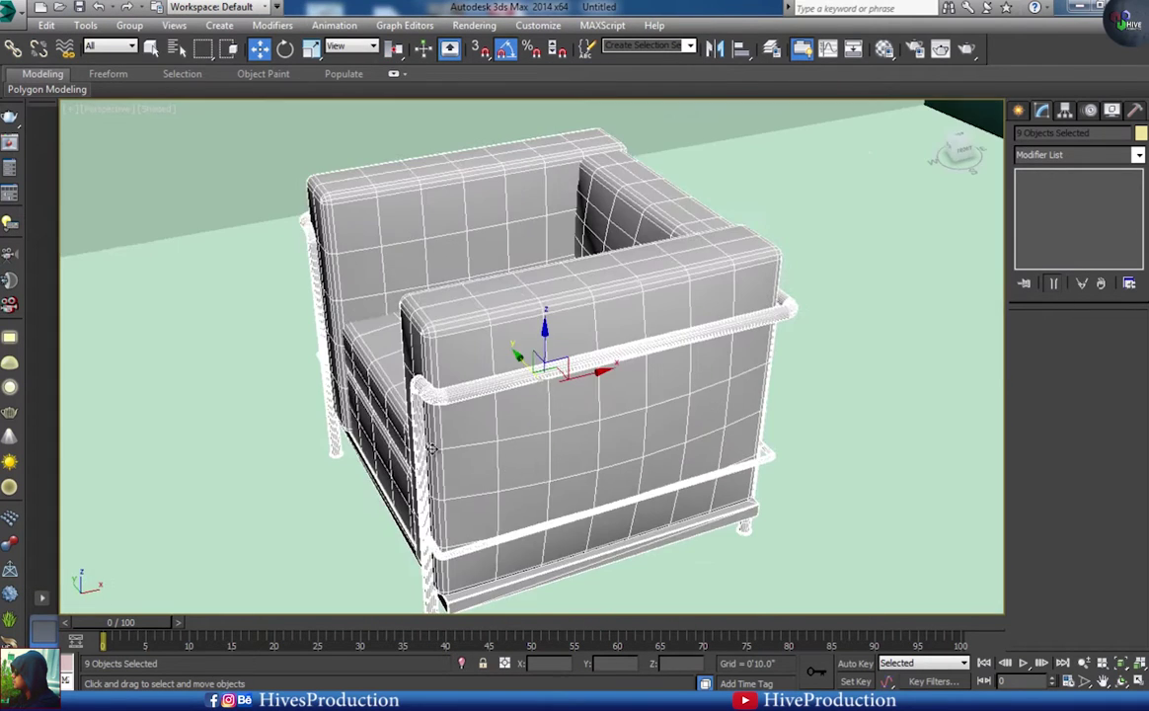
- Adjust the imported sofa's position on the booth floor and copy it along Y toward the back panel in the Top view
key(alt+w)
scroll(768, 270, down, 3)
key(alt+w)
scroll(424, 481, up, 3)
drag(643, 403, 604, 401)
key(alt+w)
scroll(316, 180, down, 6)
key(alt+w)
middle_drag(295, 245, 512, 354)
shift+drag(592, 324, 597, 230)
click(573, 419)
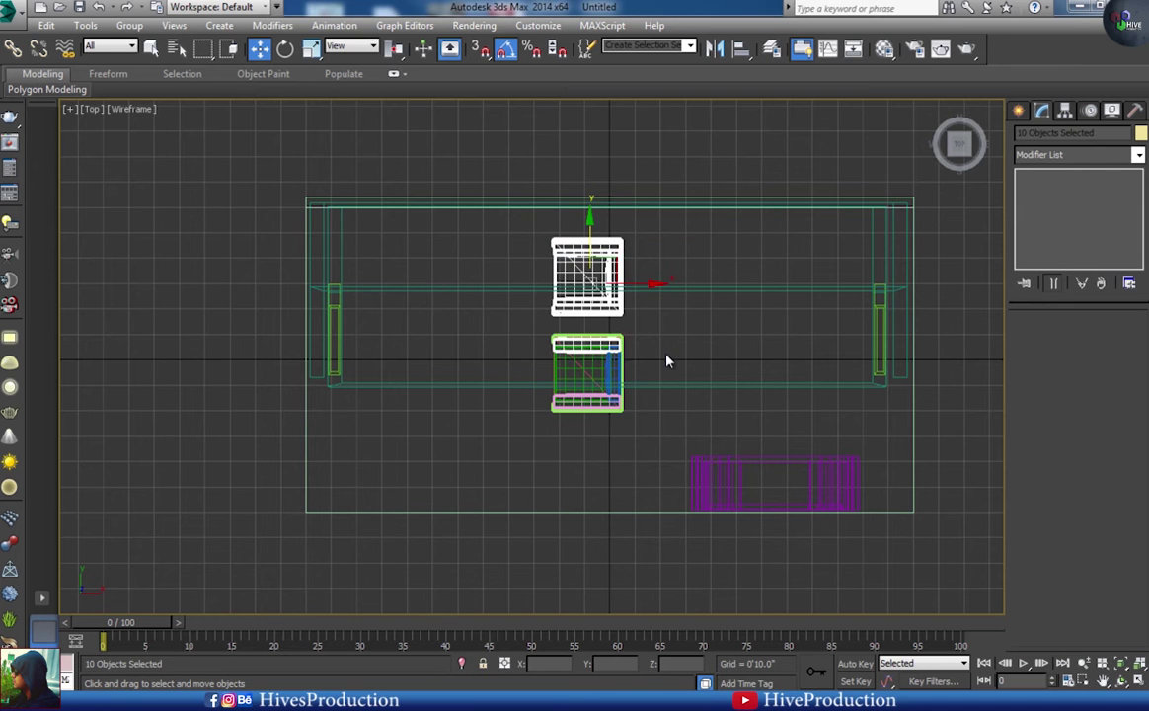
- Select all parts of both sofas and copy the pair along negative X in the Top view
click(588, 323)
drag(598, 345, 612, 379)
alt+drag(488, 449, 523, 279)
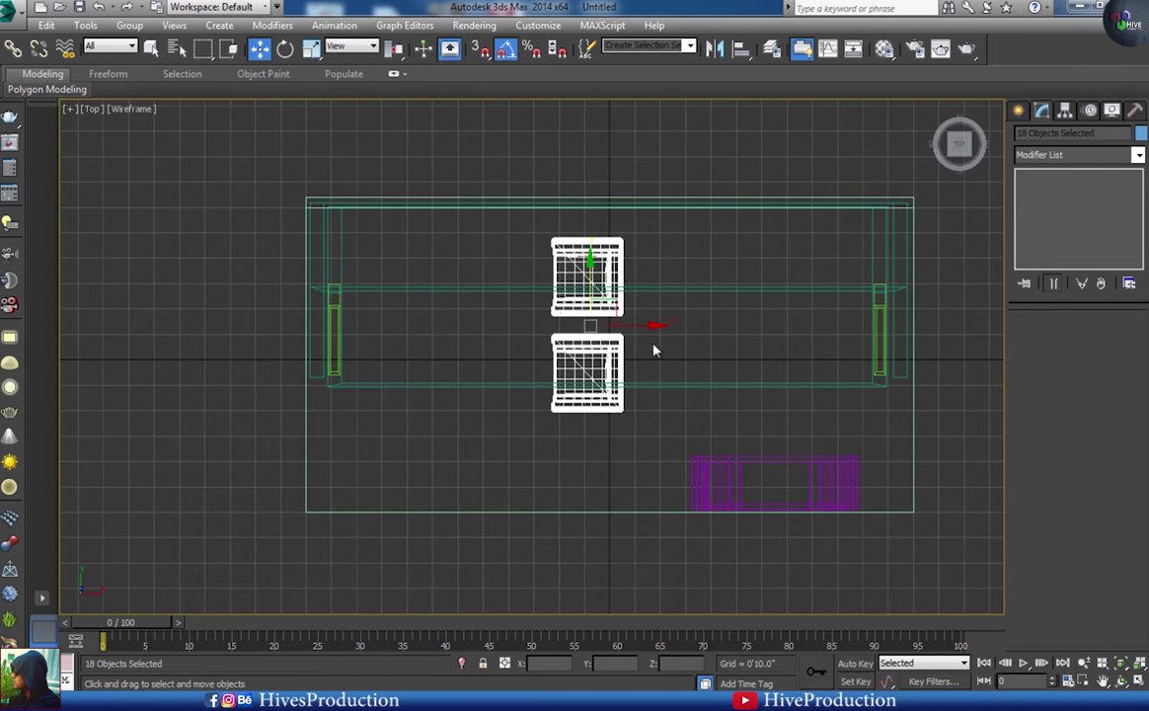
mouse_move(639, 326)
shift+mouse_down()
mouse_move(505, 326)
mouse_move(487, 167)
shift+mouse_up()
click(577, 418)
- Rotate the copied sofa pair 180° about Z and move it farther along negative X, facing the original pair
key(e)
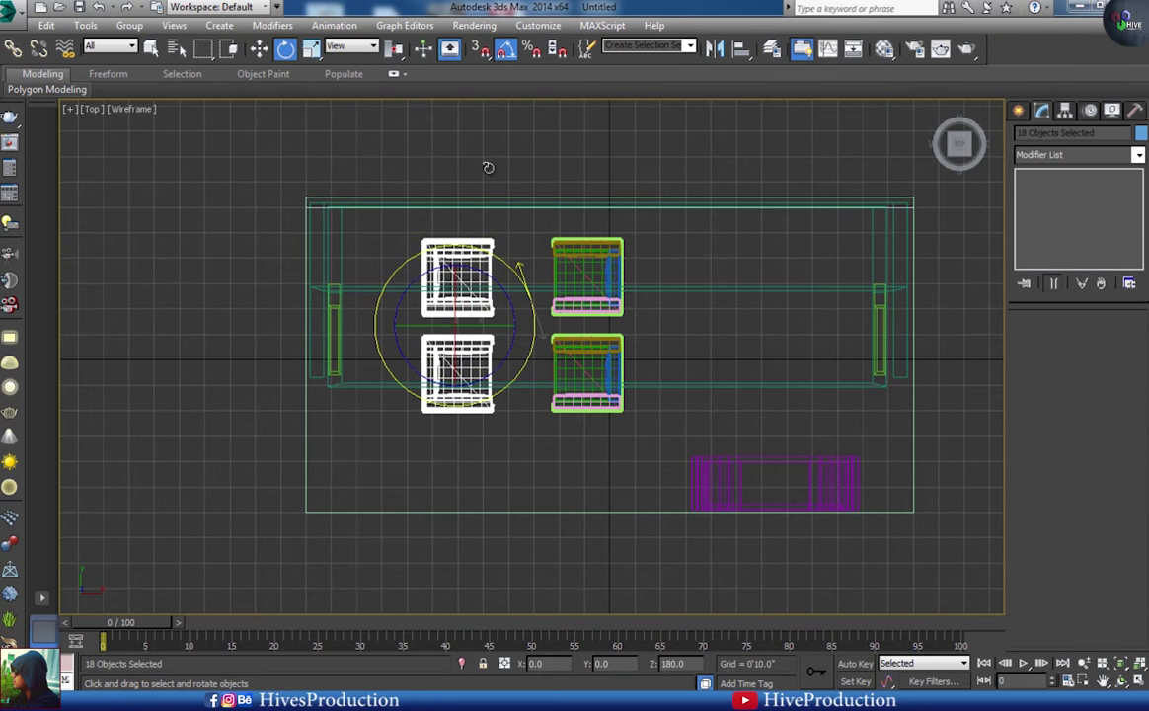
key(w)
drag(494, 335, 435, 335)
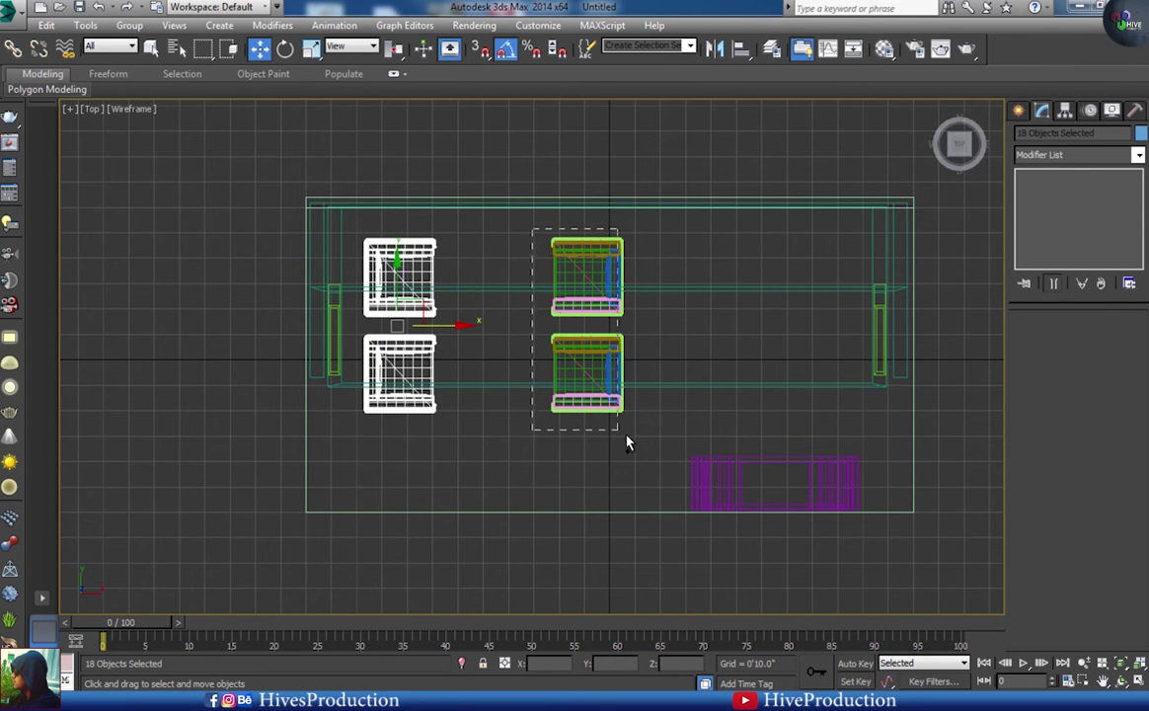
- Add the original pair so all four sofas are selected, and fine-tune their height on the floor slab in the Front view
ctrl+drag(607, 421, 634, 436)
alt+drag(712, 422, 659, 145)
key(alt+w)
right_click(568, 395)
key(alt+w)
scroll(469, 459, down, 4)
alt+middle_drag(468, 459, 429, 484)
key(alt+w)
right_click(748, 298)
key(alt+w)
scroll(454, 462, up, 6)
drag(400, 174, 401, 172)
middle_drag(492, 331, 477, 379)
scroll(477, 379, down, 7)
- Group the four selected sofas under the name sofa_Set and deselect the group
click(130, 24)
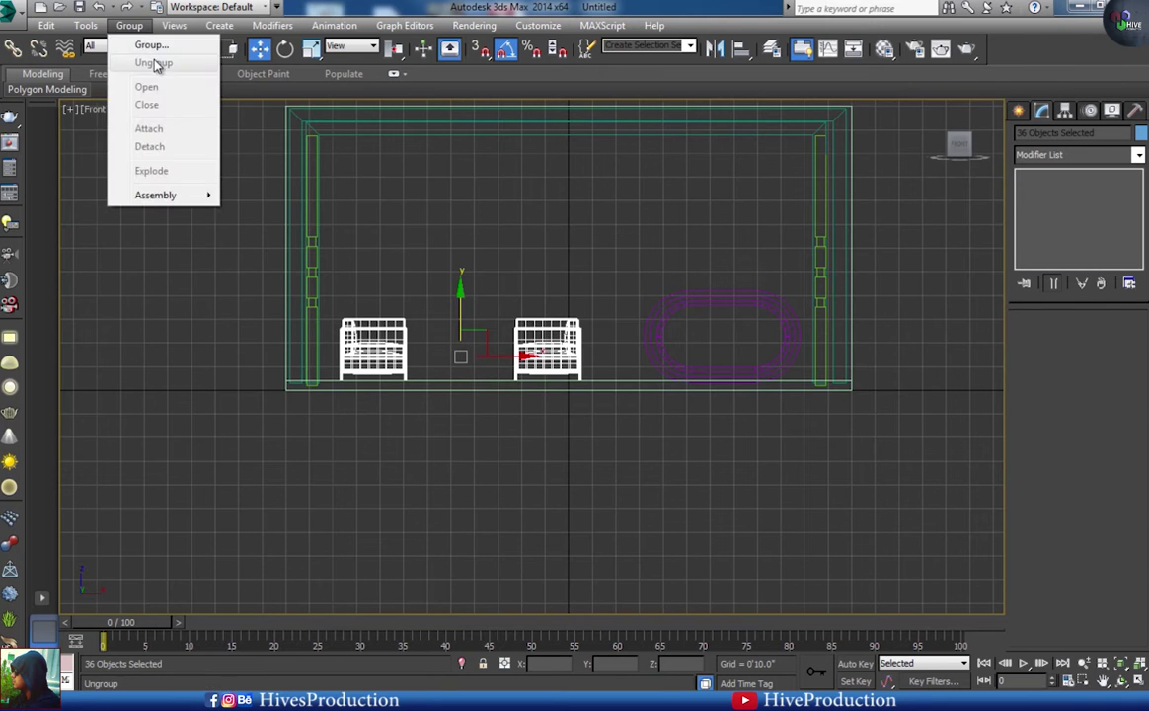
click(148, 48)
text(sofa_Set)
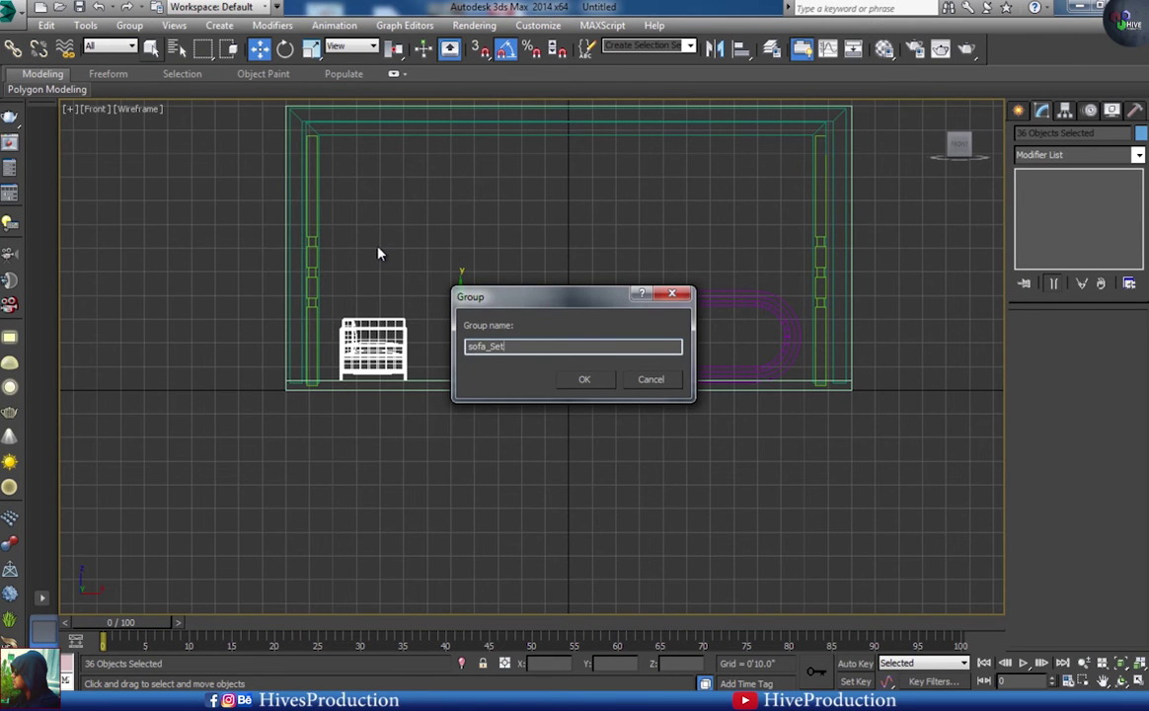
key(Return)
click(431, 473)
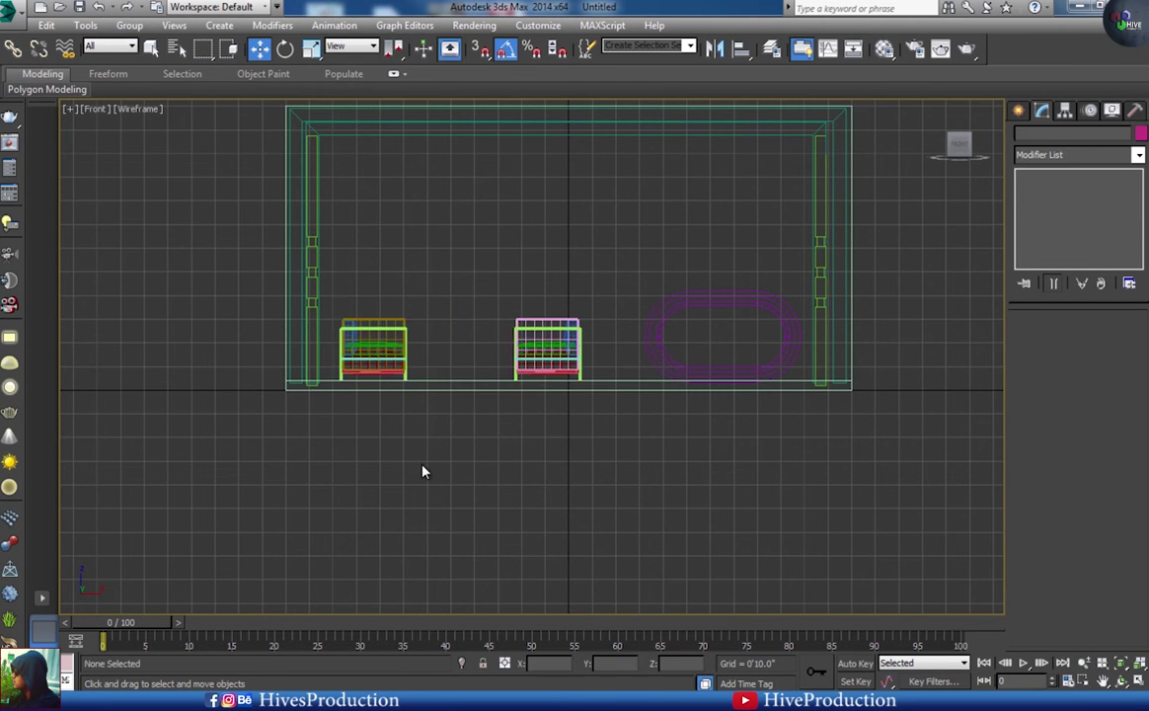
- Create a ChamferBox between the sofas in the Top view, about 2'4.3" long, 2'8.7" wide and 0'11.9" high, with a fillet of about 0'1.4"
click(1019, 111)
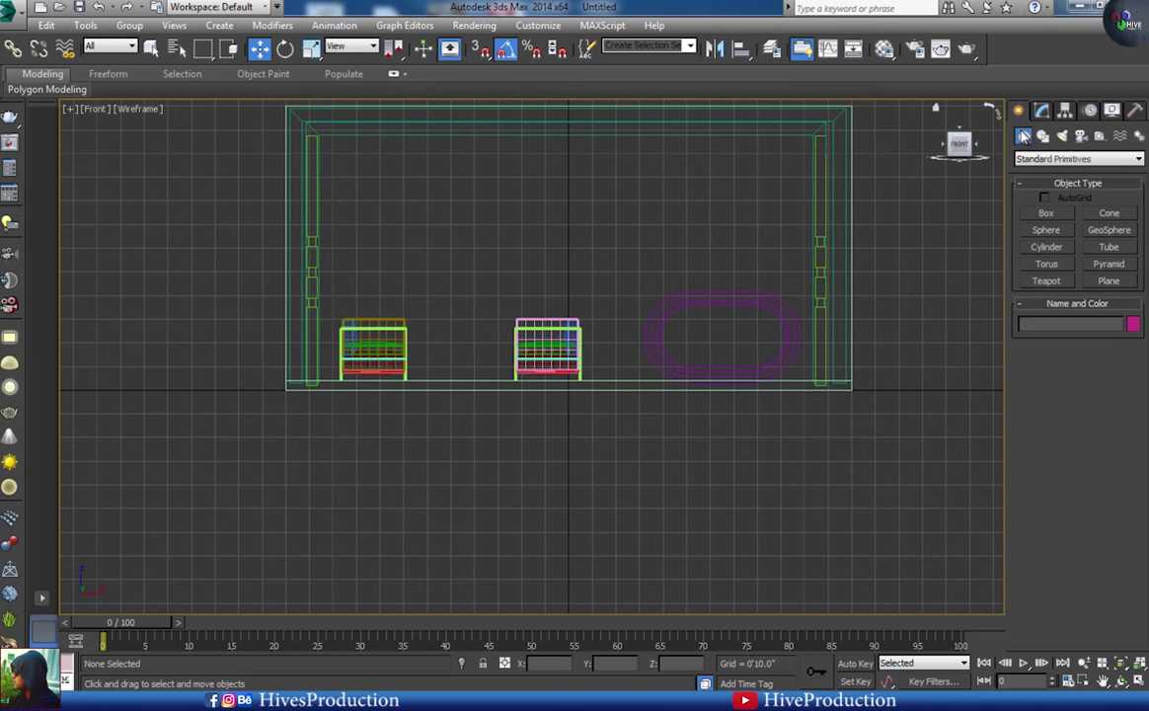
click(1043, 139)
click(1024, 138)
click(1038, 159)
click(1039, 184)
click(1038, 231)
key(t)
scroll(477, 310, up, 4)
drag(422, 265, 588, 406)
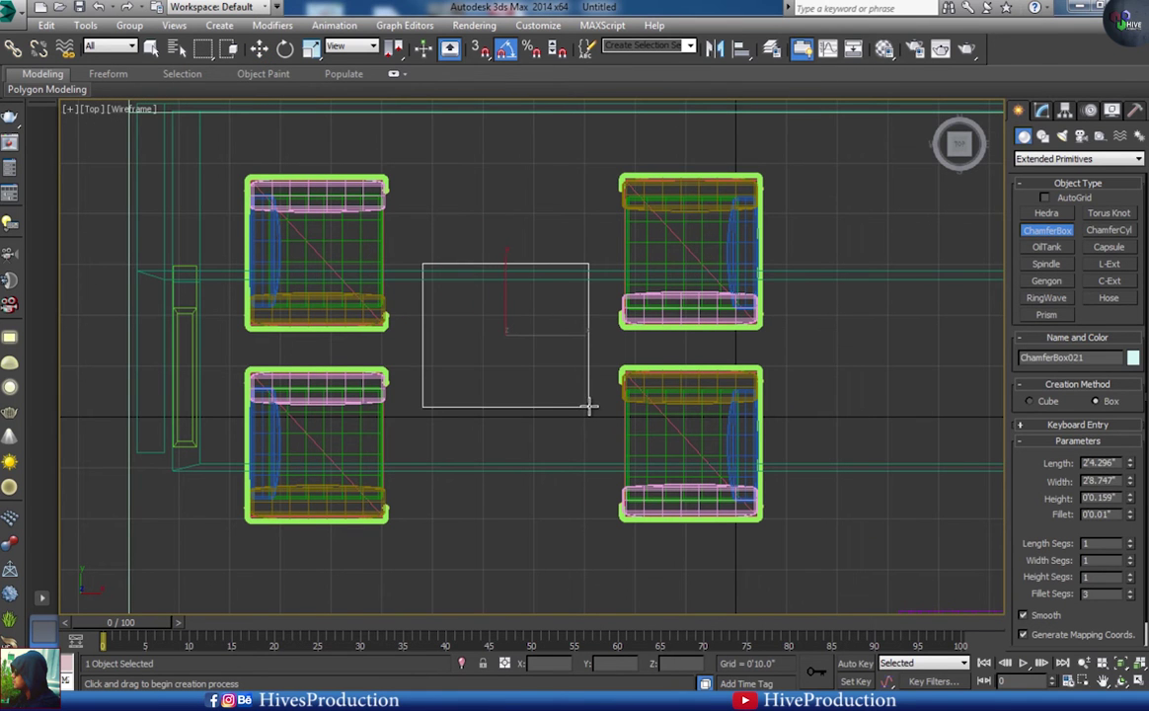
click(581, 340)
click(573, 337)
- Raise the chamfer box above the floor slab in the Front view to a Z position of about 0'8.9"
key(alt+w)
right_click(852, 472)
key(alt+w)
key(alt+w)
right_click(734, 241)
key(alt+w)
middle_drag(652, 315, 716, 324)
scroll(600, 330, up, 3)
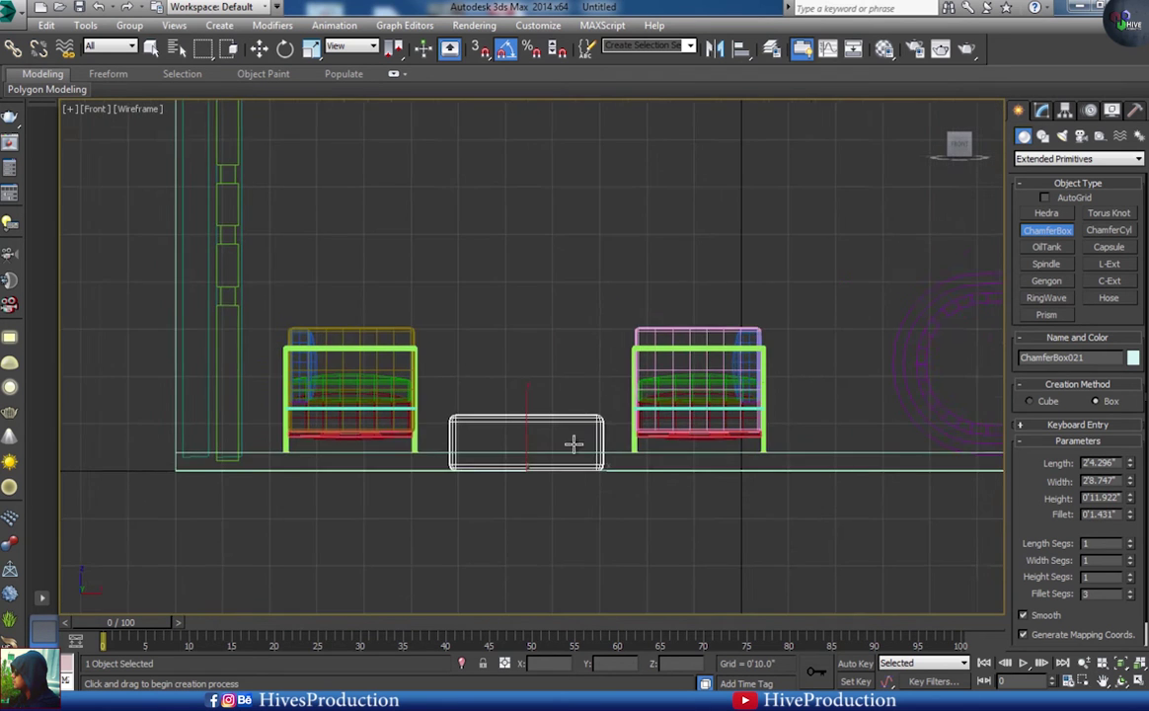
middle_drag(563, 441, 634, 413)
key(w)
drag(597, 404, 590, 361)
scroll(644, 420, up, 2)
middle_drag(643, 420, 704, 425)
middle_drag(717, 340, 619, 337)
- Set the chamfer box to 2'6" length and width, 0'7.75" height and a fillet of about 0'0.658"
click(1041, 110)
drag(1128, 378, 1128, 387)
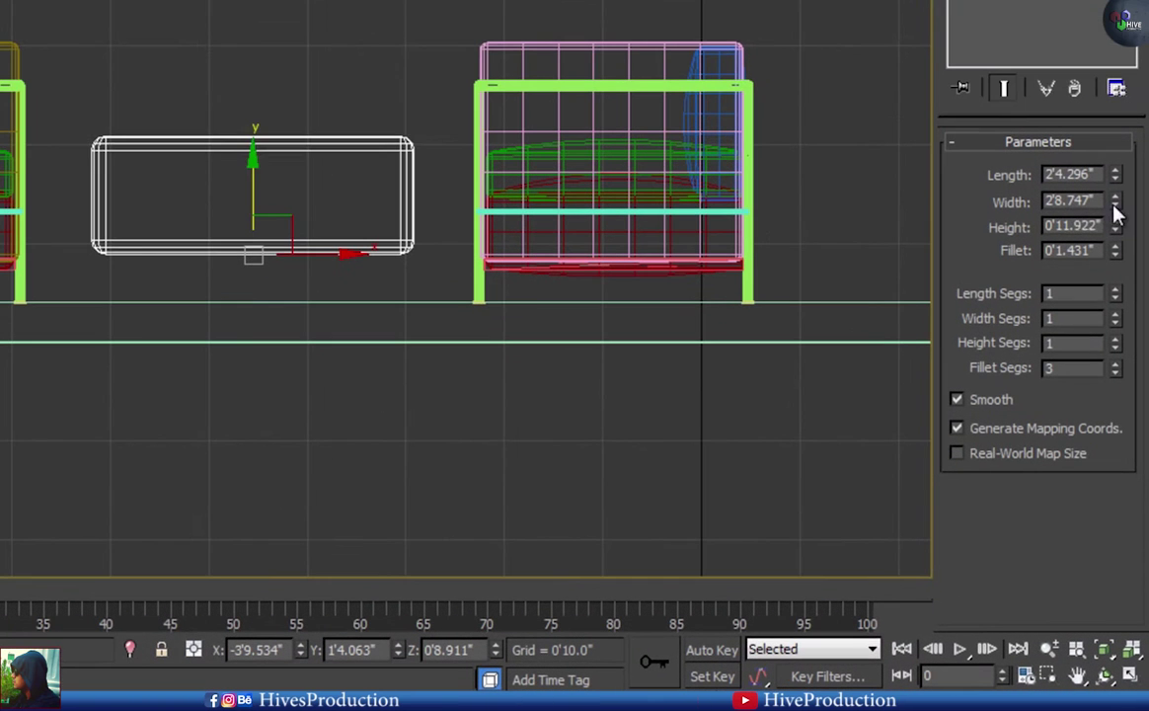
drag(1114, 241, 1118, 278)
drag(1115, 180, 1117, 168)
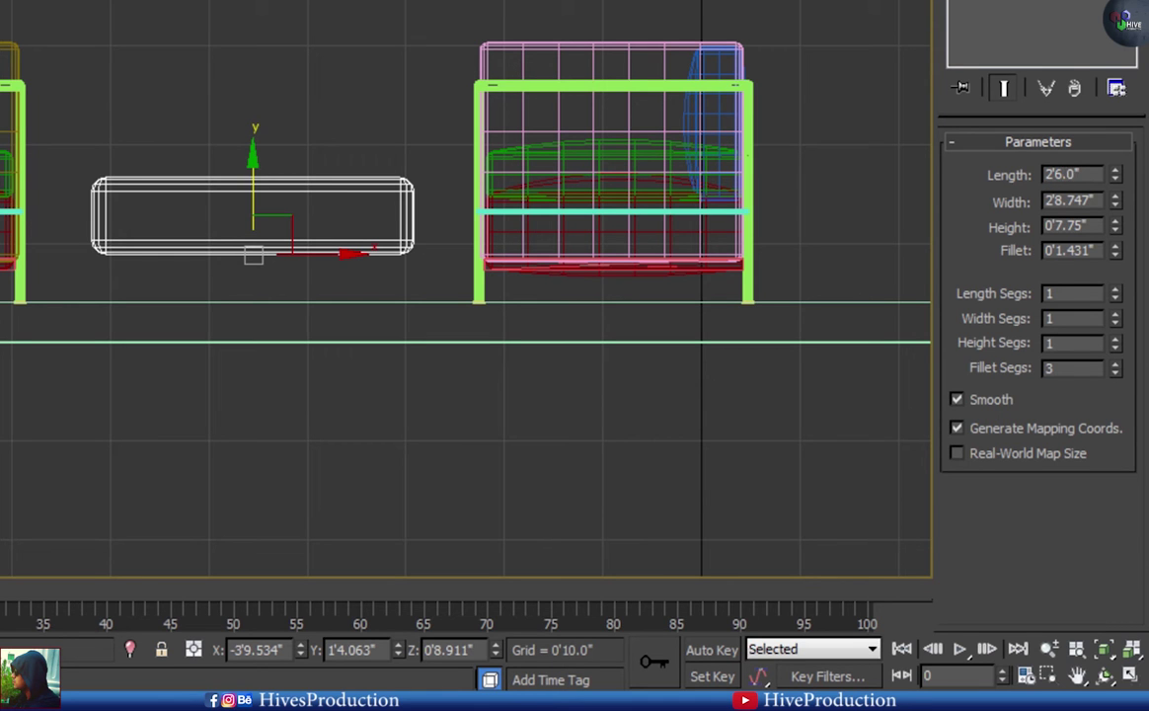
key(ctrl+c)
drag(1095, 201, 995, 201)
key(ctrl+v)
key(Return)
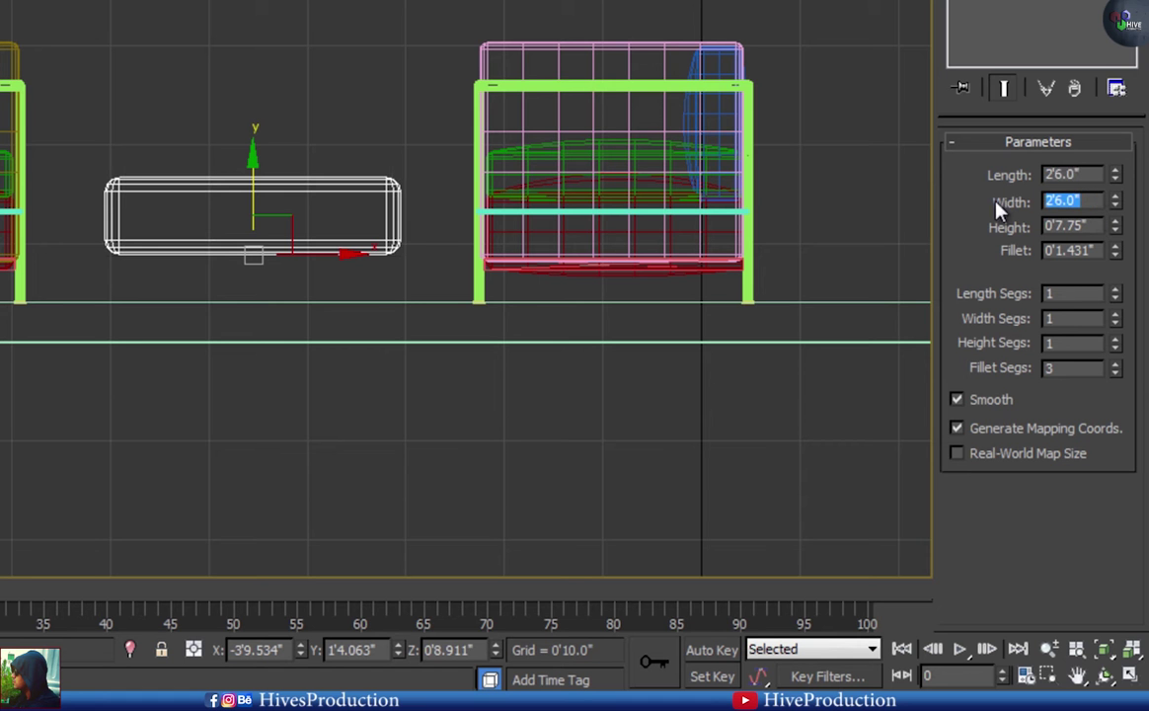
drag(1117, 255, 1122, 319)
- Copy the chamfer box straight up along Z in the Perspective view to make the tabletop slab
key(alt+w)
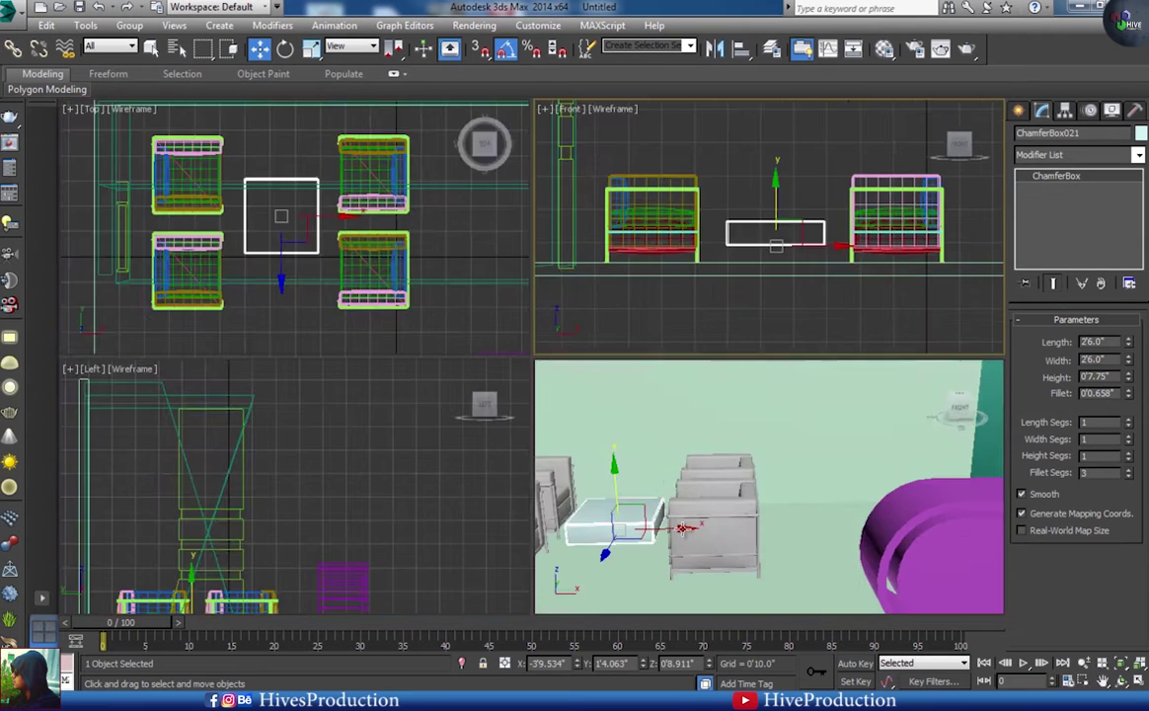
right_click(552, 444)
key(alt+w)
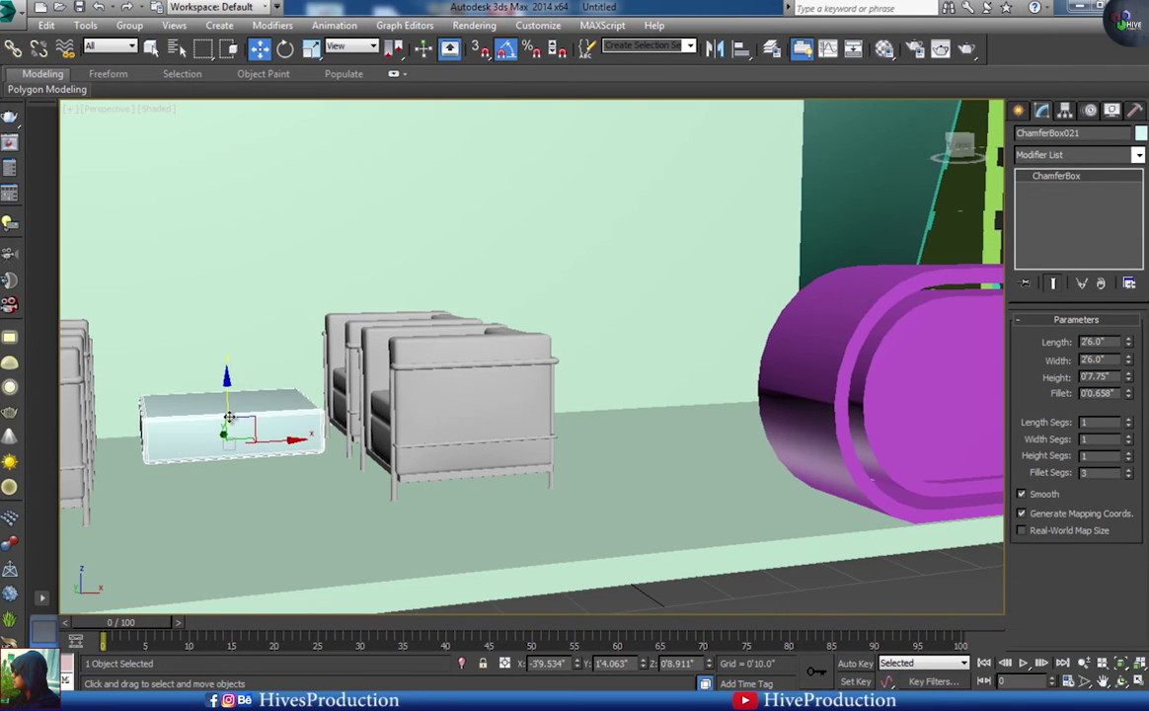
shift+drag(212, 357, 213, 321)
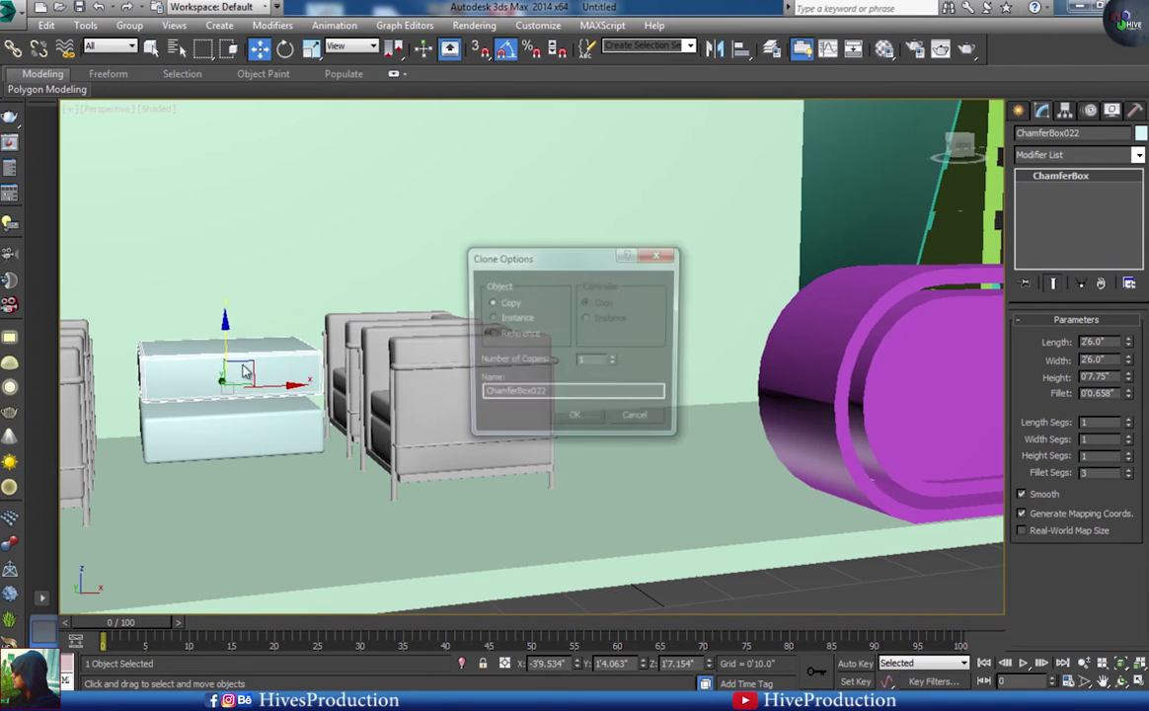
click(575, 425)
- Thin the upper chamfer box to a height of about 0'1.937", with a 0'0.298" fillet and 1 fillet segment
key(alt+w)
right_click(716, 241)
key(alt+w)
drag(1128, 380, 1132, 424)
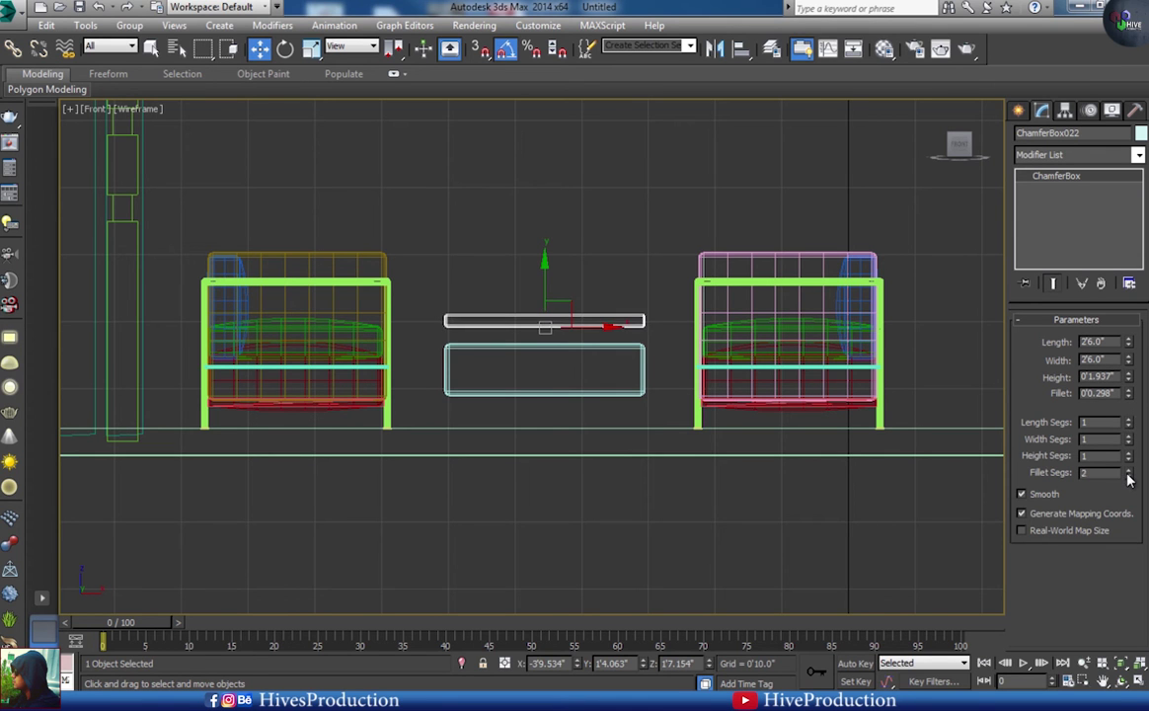
click(485, 504)
- Lower the tabletop slab close above the table body in the Front view and rename it gl
drag(508, 304, 546, 309)
scroll(545, 329, up, 3)
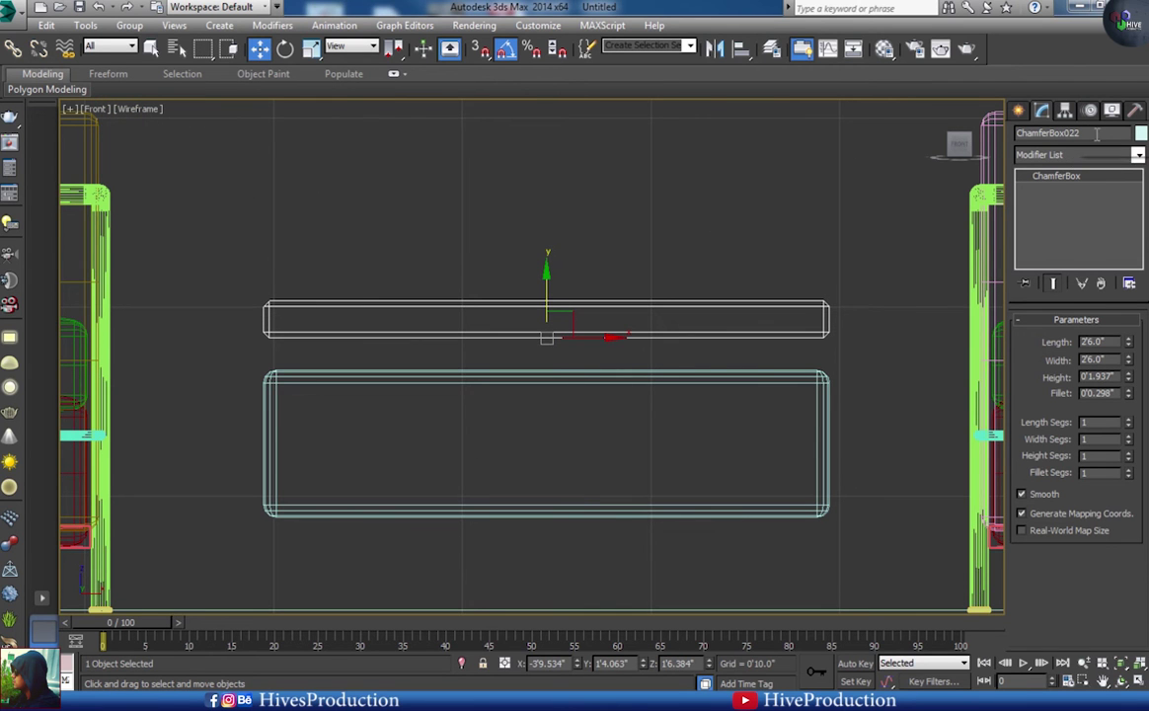
drag(1097, 134, 997, 134)
text(gl)
drag(548, 291, 548, 294)
click(687, 228)
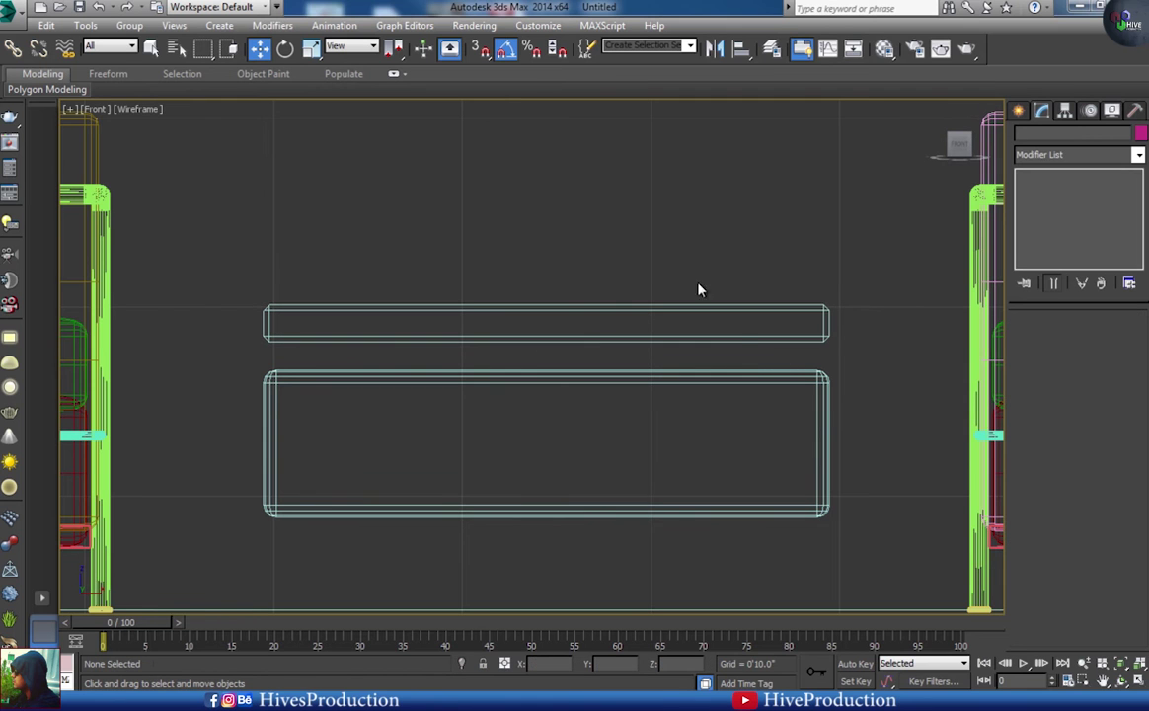
- Create a small cylinder of about 0'0.9" radius inside the table's back corner on the positive X side in the Top view
click(1020, 111)
click(1077, 158)
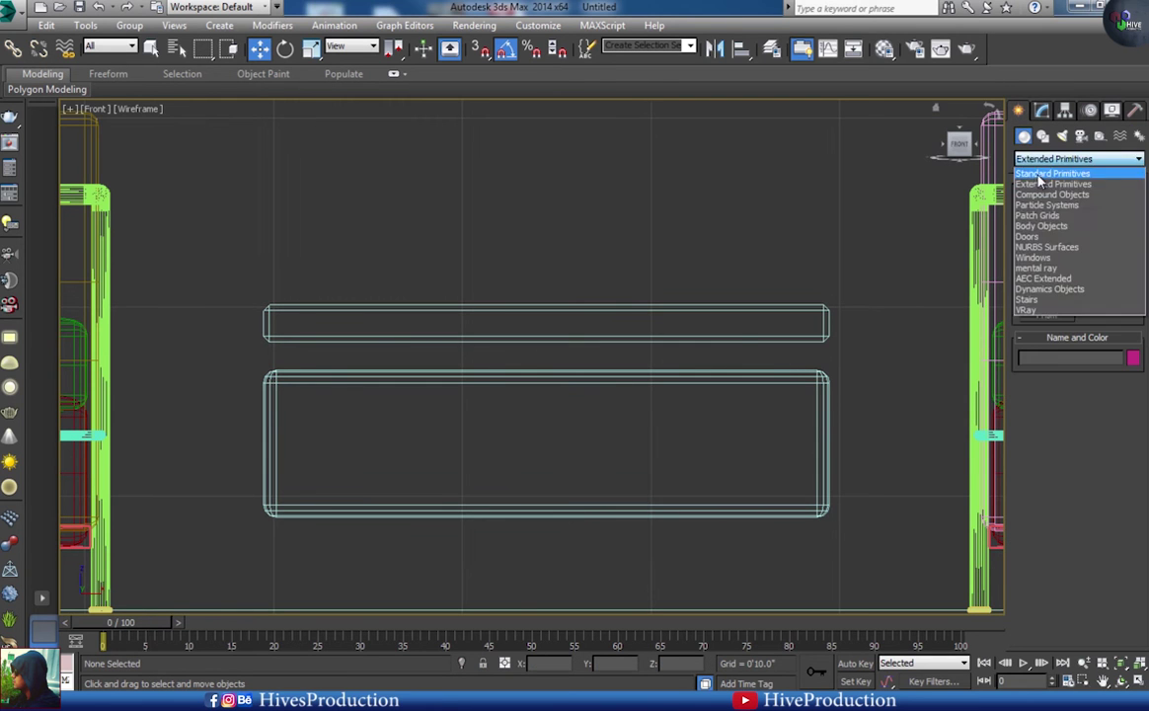
click(1061, 171)
click(1044, 252)
key(alt+w)
middle_click(354, 267)
key(alt+w)
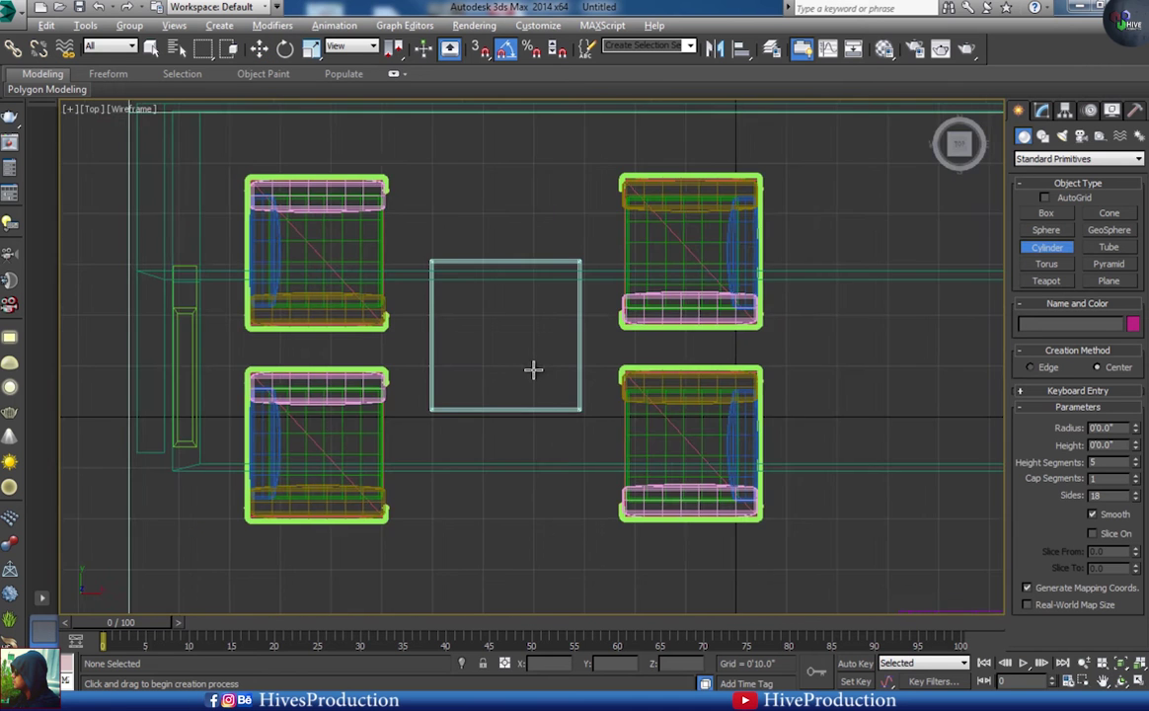
scroll(533, 368, up, 5)
middle_drag(658, 179, 627, 312)
drag(631, 230, 636, 234)
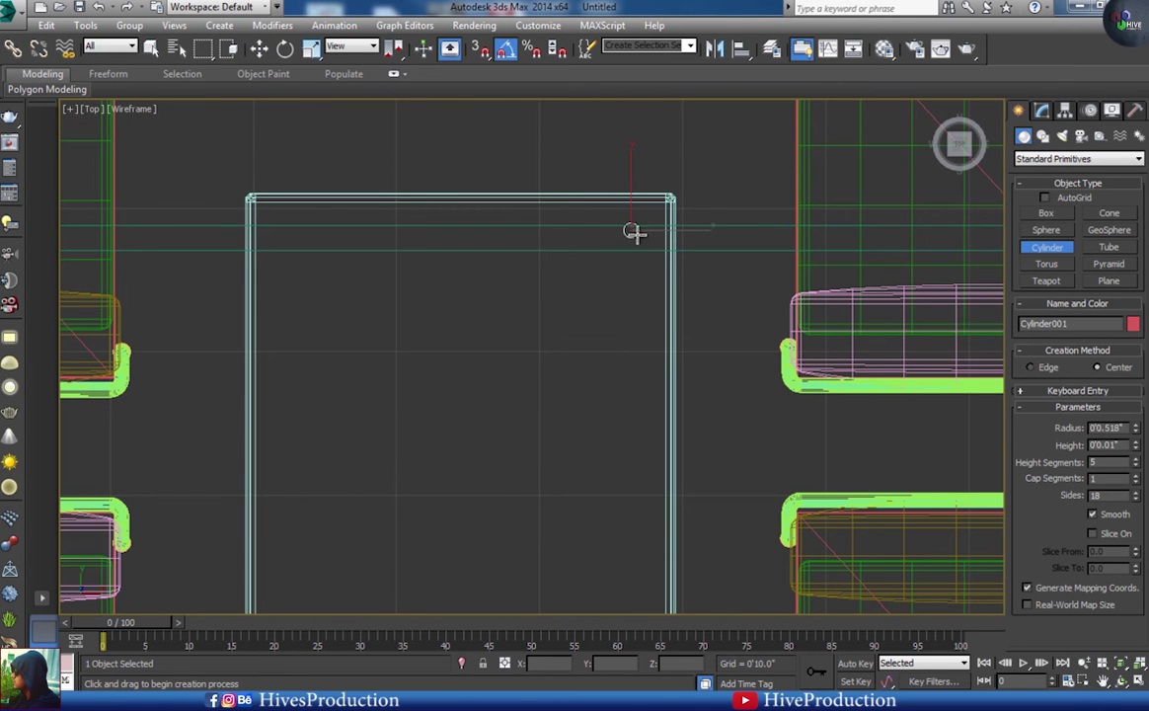
click(634, 293)
- Move the cylinder up in the Front view so it bridges the gap between the table body and the tabletop slab
key(alt+w)
middle_click(728, 252)
scroll(721, 245, down, 5)
key(w)
scroll(727, 239, up, 5)
drag(712, 235, 683, 158)
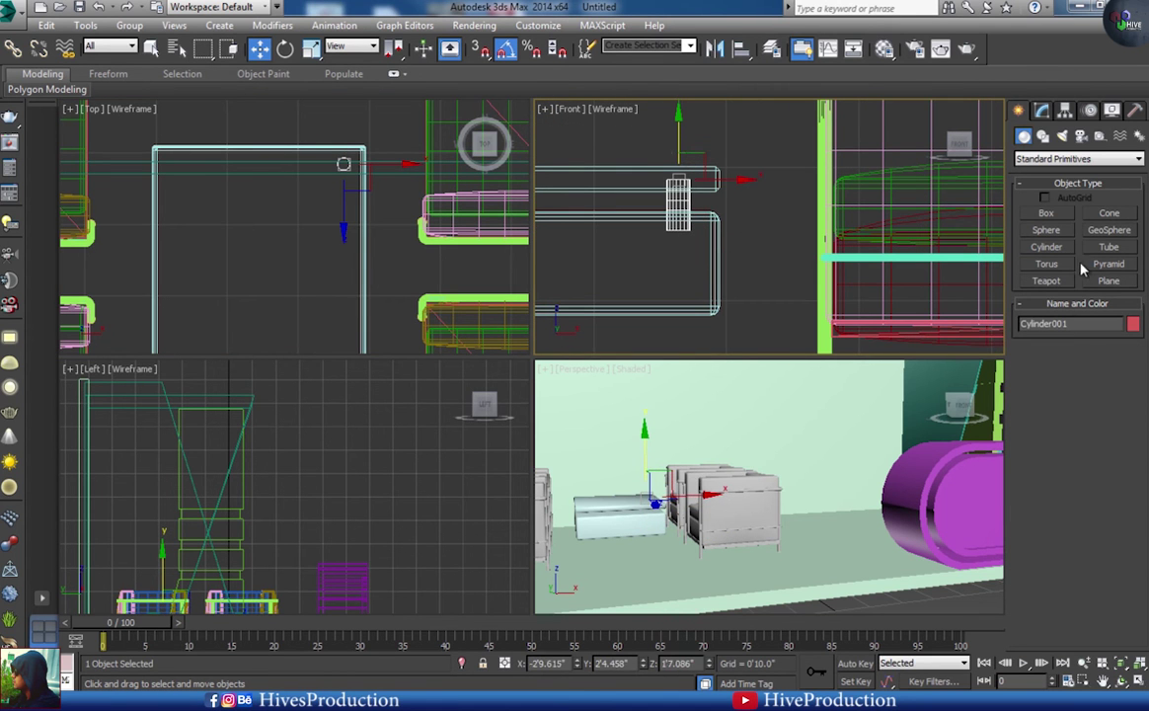
- Reduce the cylinder to 1 height segment and 12 sides
click(1042, 111)
right_click(1136, 406)
click(1136, 406)
click(1135, 406)
click(1135, 406)
drag(1108, 407, 1057, 404)
text(12)
key(Return)
- Copy the cylinder along X to the opposite back corner, and copy both along Y to the table's front corners
right_click(367, 187)
key(alt+w)
middle_drag(485, 289, 606, 294)
shift+drag(781, 242, 433, 242)
click(521, 385)
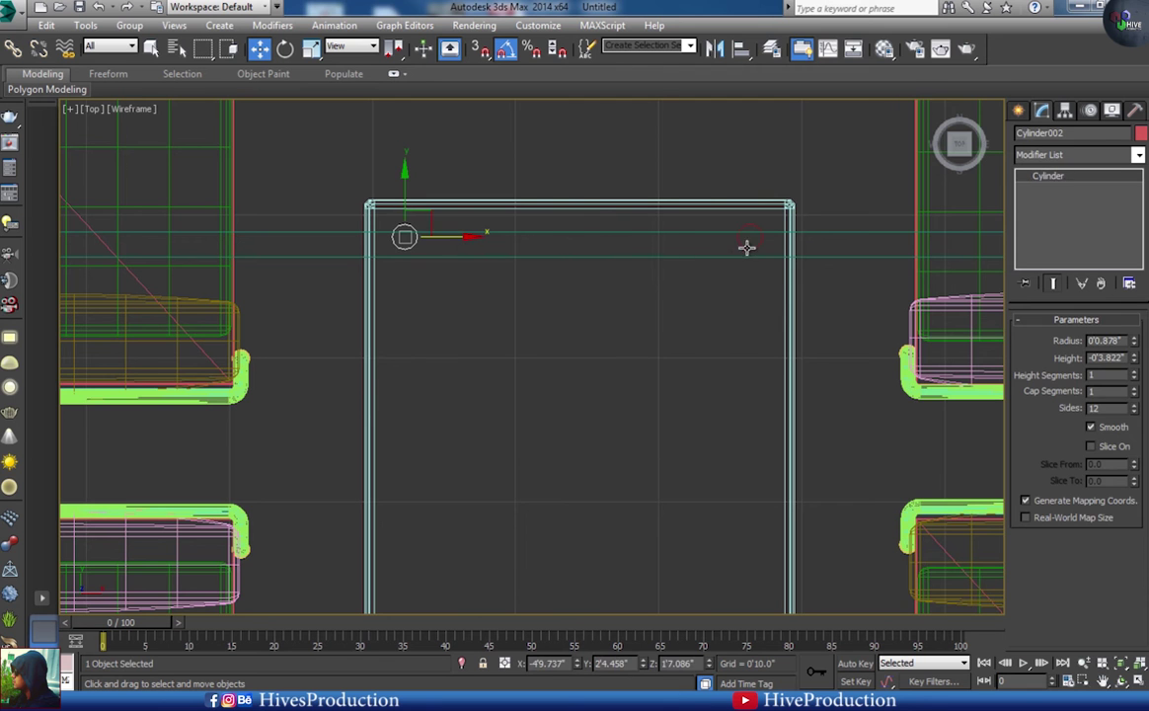
ctrl+click(746, 247)
scroll(596, 210, down, 3)
shift+drag(588, 178, 589, 352)
click(576, 420)
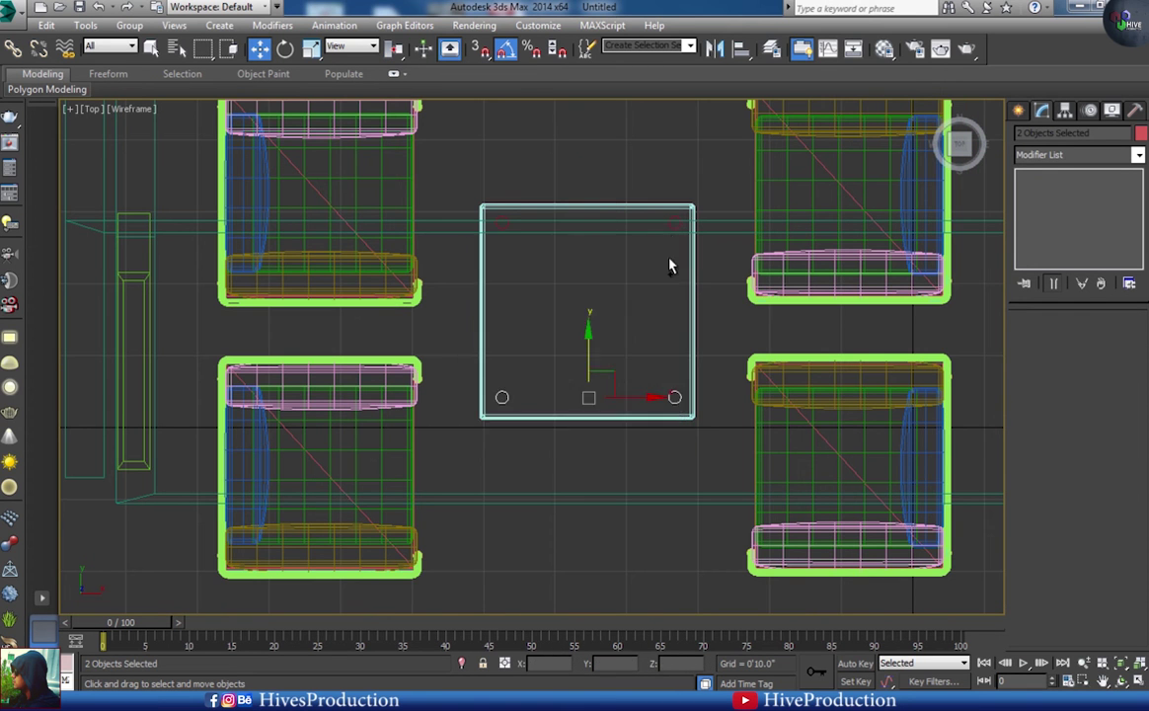
- Select all four connector cylinders and copy them downward beneath the table body in the Front view as legs
ctrl+click(500, 225)
ctrl+click(431, 221)
key(alt+w)
right_click(592, 259)
key(alt+w)
scroll(478, 368, down, 3)
middle_drag(478, 367, 758, 347)
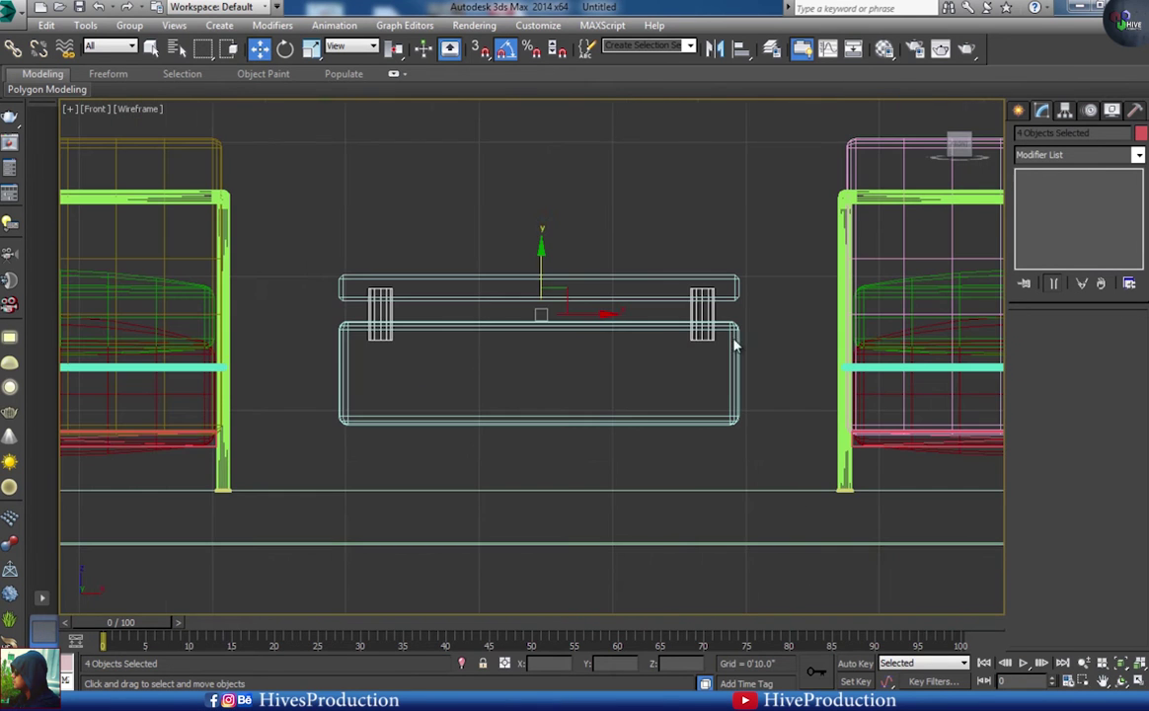
shift+drag(541, 268, 541, 402)
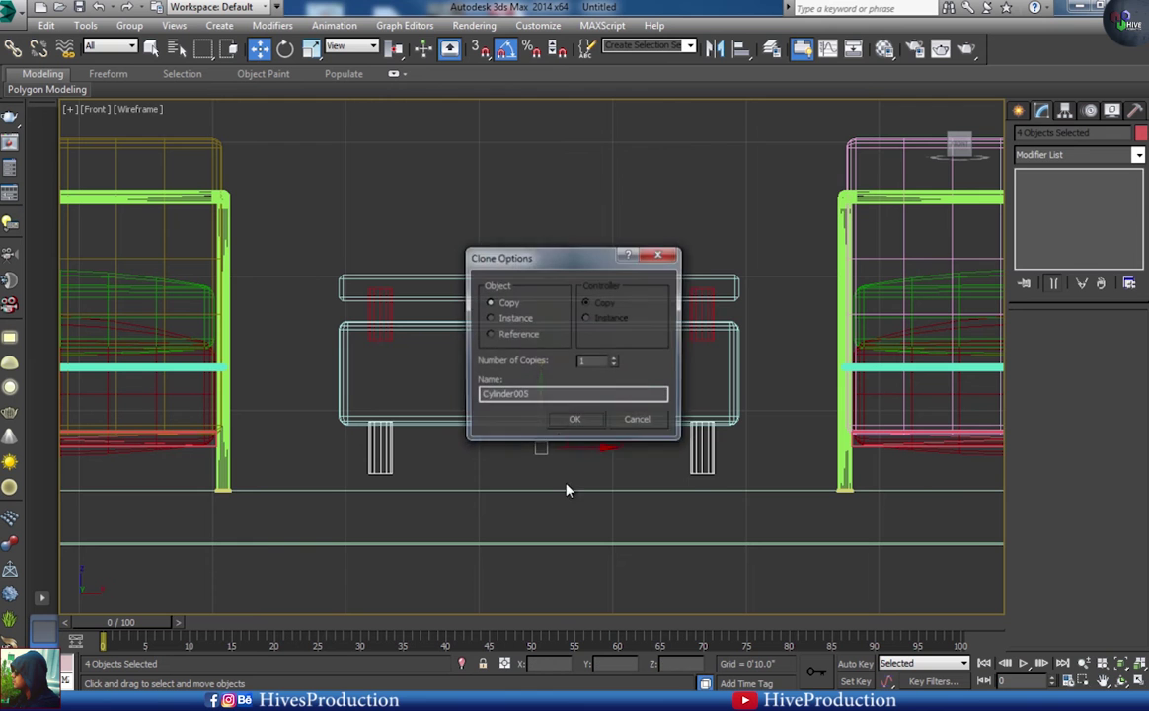
click(573, 421)
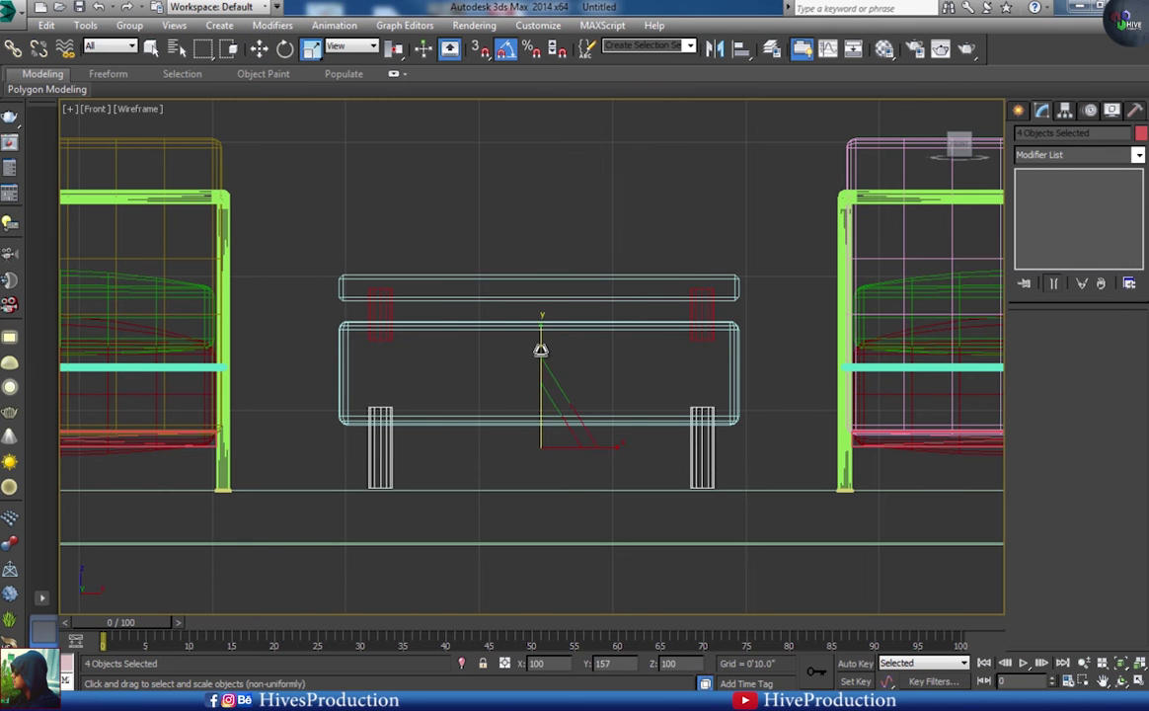
- Stretch the four leg cylinders vertically to about 157% so they reach the floor slab, and deselect them
drag(541, 394, 541, 397)
key(alt+w)
right_click(687, 478)
key(alt+w)
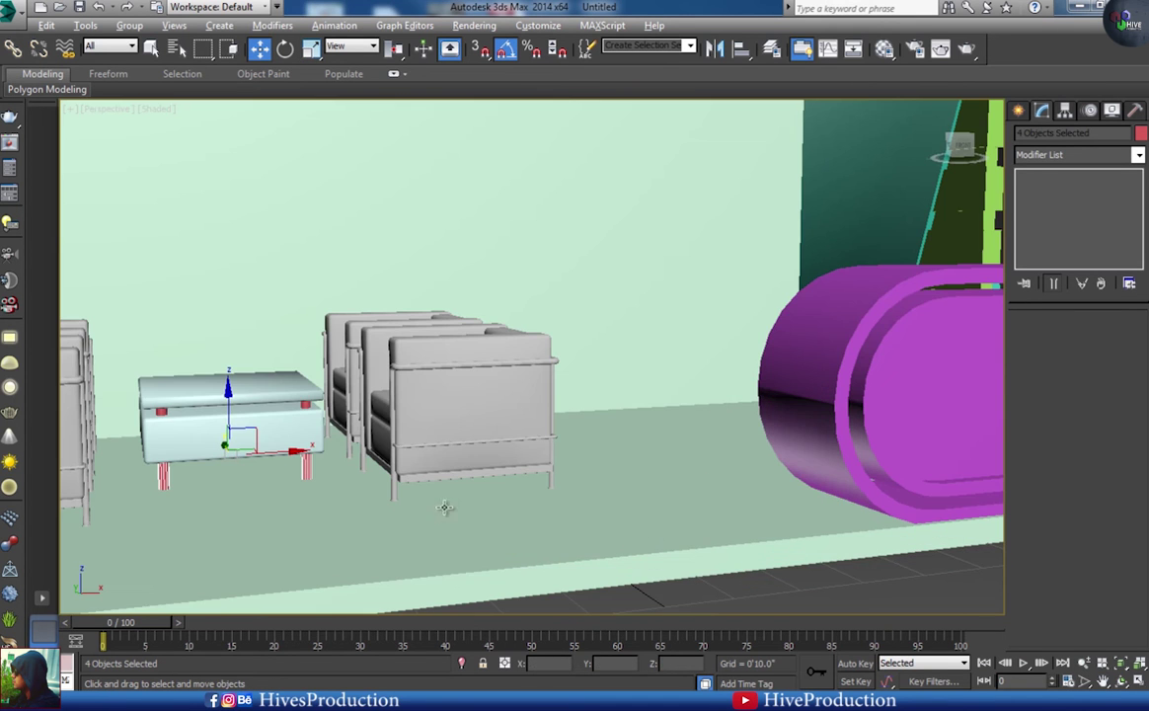
click(651, 599)
- Select the sofa_Set group and move it about 5" forward along negative Y in the Top view
middle_drag(249, 457, 464, 415)
key(alt+w)
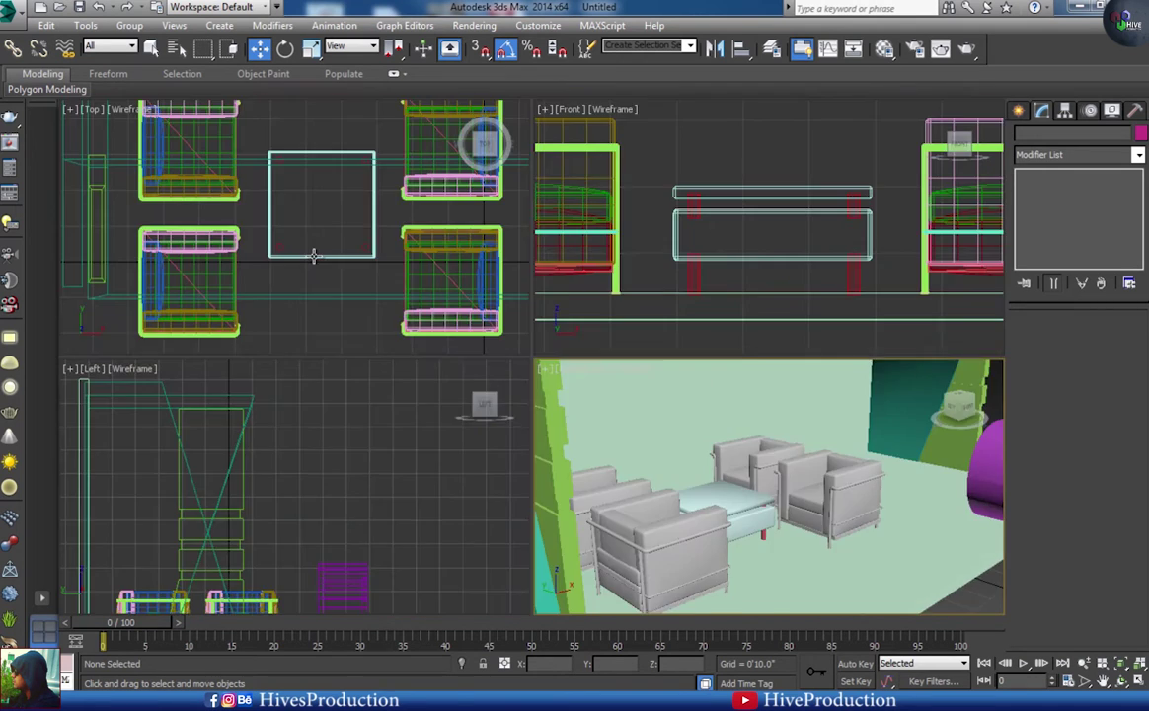
right_click(315, 264)
key(alt+w)
middle_drag(563, 306, 526, 372)
scroll(515, 372, down, 4)
click(433, 356)
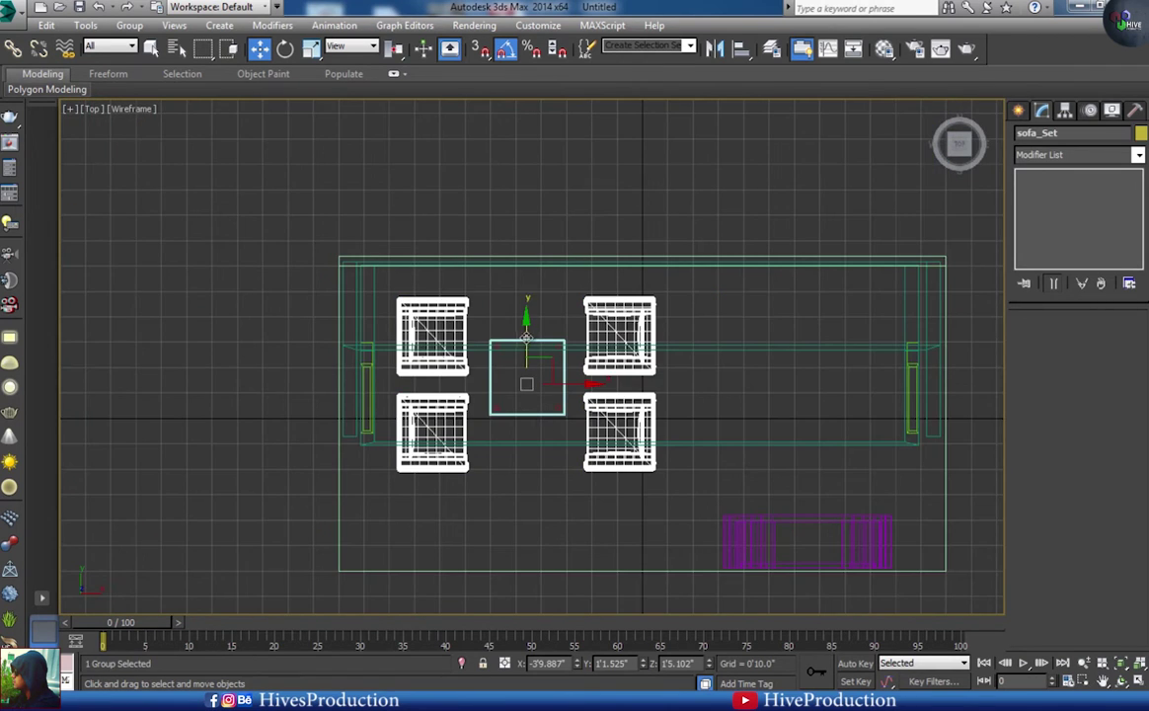
key(z)
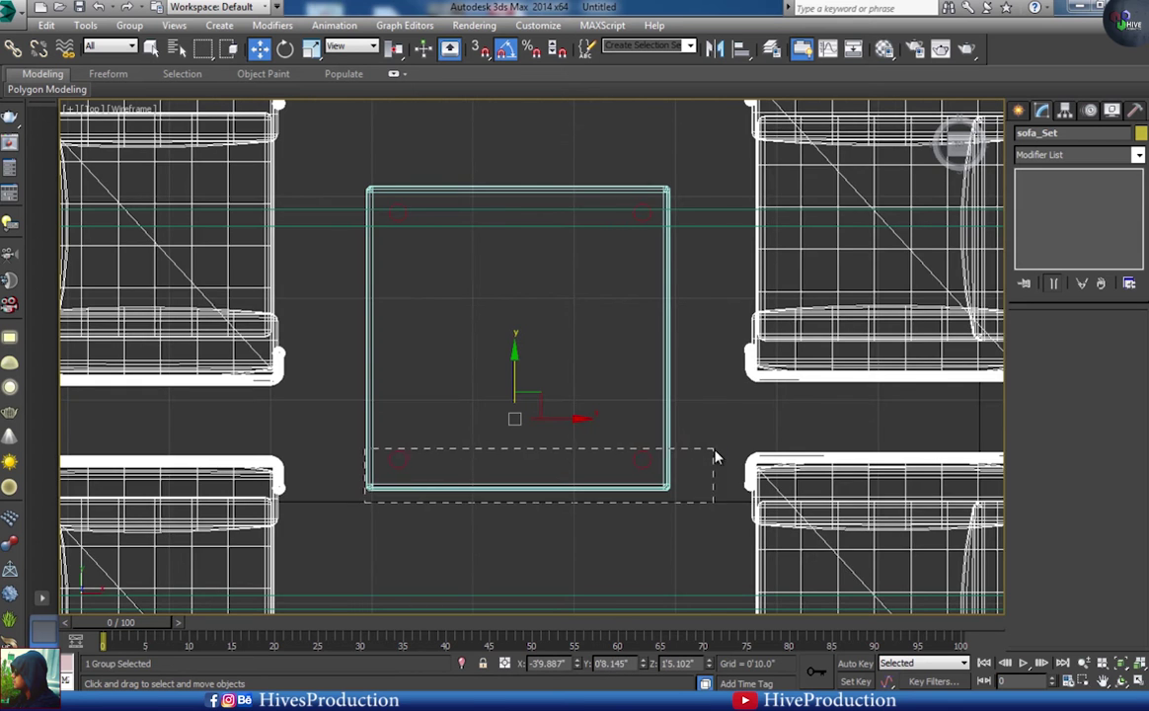
- Select the table with its cylinders and move it forward along Y until it is centred between the sofas
drag(715, 452, 715, 449)
ctrl+click(638, 218)
ctrl+click(400, 220)
mouse_move(522, 313)
mouse_down()
mouse_move(523, 391)
mouse_move(523, 312)
mouse_up()
ctrl+drag(705, 530, 693, 547)
alt+drag(724, 293, 725, 294)
drag(530, 282, 529, 366)
click(740, 434)
- Draw a box about 4'11" wide, 1'9" high and 2.4" thick above the seating area in the Front view
scroll(643, 403, down, 5)
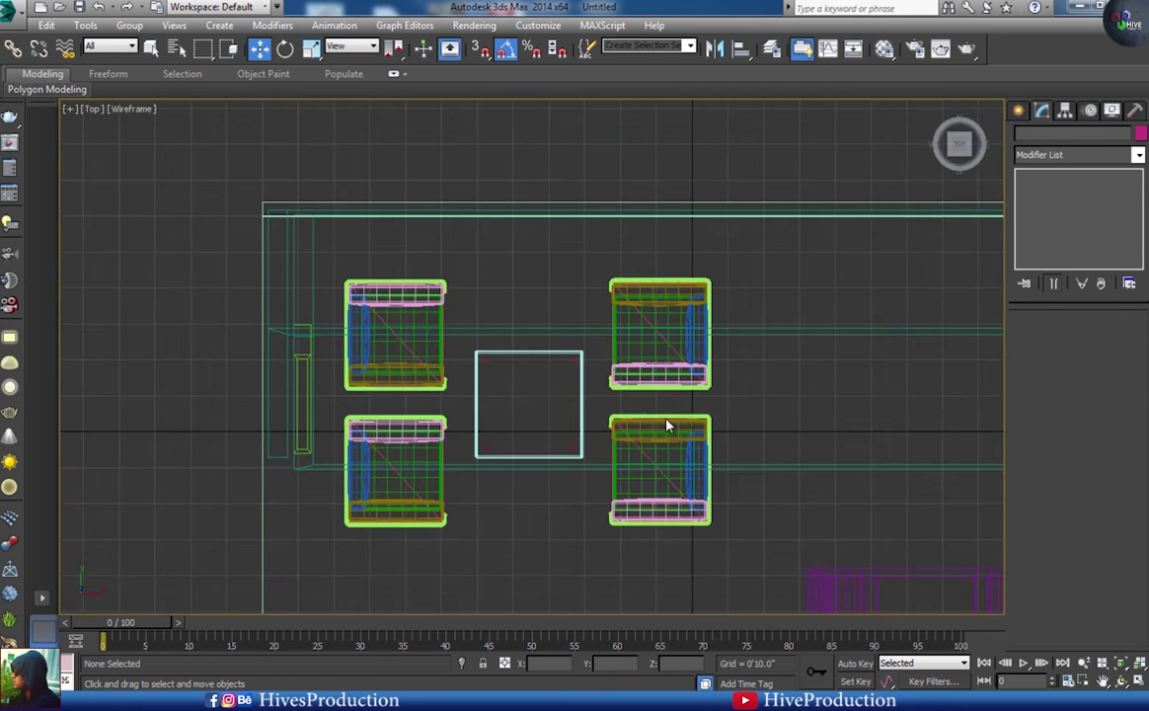
key(alt+w)
right_click(802, 454)
key(alt+w)
alt+middle_drag(696, 472, 597, 444)
scroll(603, 447, down, 5)
click(1019, 111)
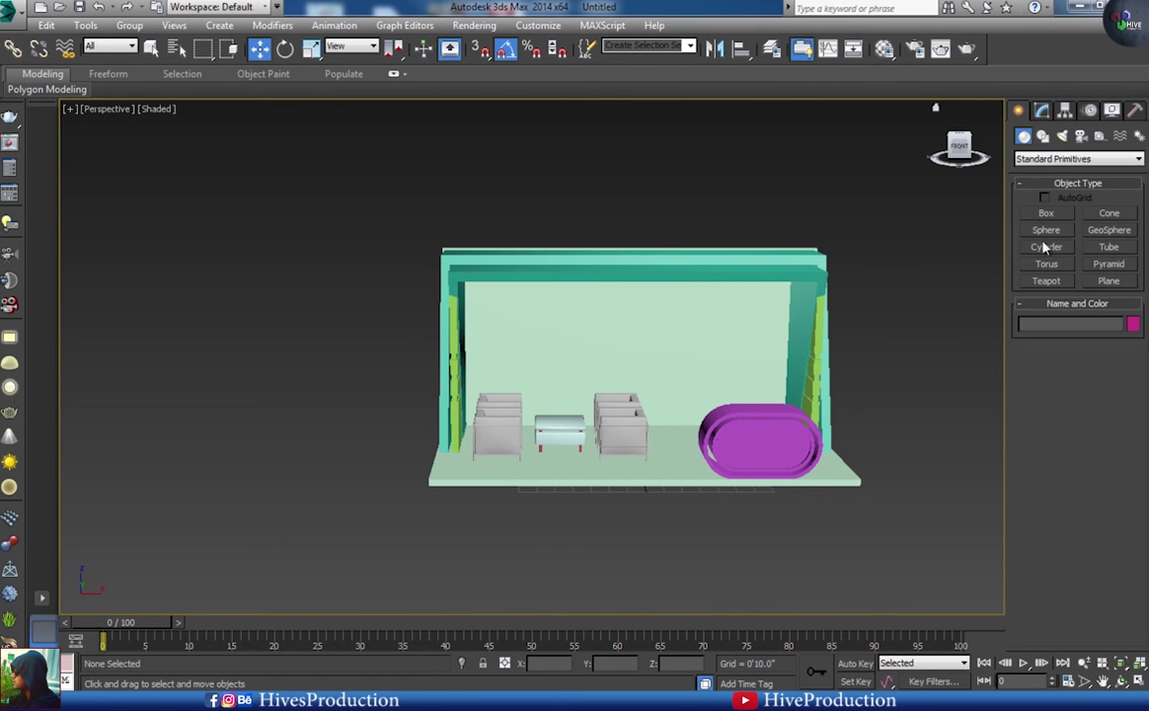
click(1046, 214)
key(alt+w)
right_click(647, 221)
key(alt+w)
scroll(563, 247, down, 5)
middle_drag(563, 247, 689, 348)
middle_drag(662, 274, 582, 366)
drag(522, 262, 718, 331)
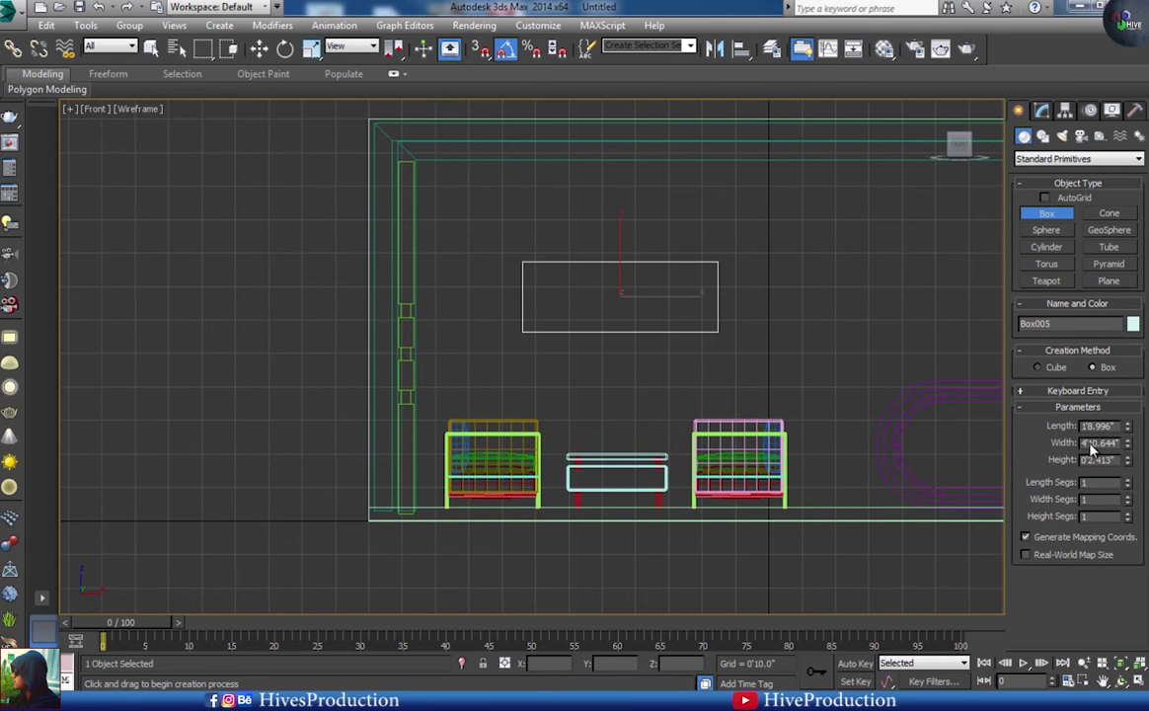
- Set the new box's length to 5' and its width to 8', and shift it slightly upward in the Front view
drag(1130, 448, 1062, 431)
text(6')
key(Return)
text(5)
key(Return)
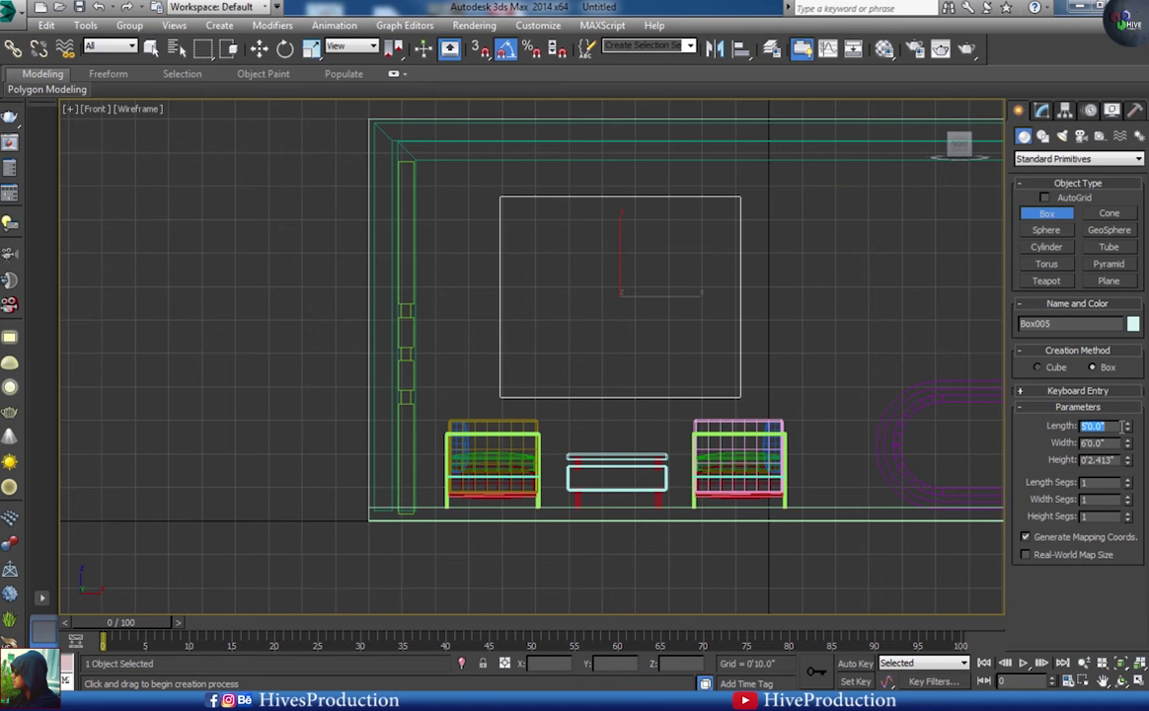
text(8)
key(Return)
key(w)
drag(619, 257, 619, 242)
- Move the 8' by 5' box back along Y in the Perspective view until it sits against the booth's back panel
key(alt+w)
right_click(758, 429)
key(alt+w)
key(z)
alt+middle_drag(610, 418, 544, 434)
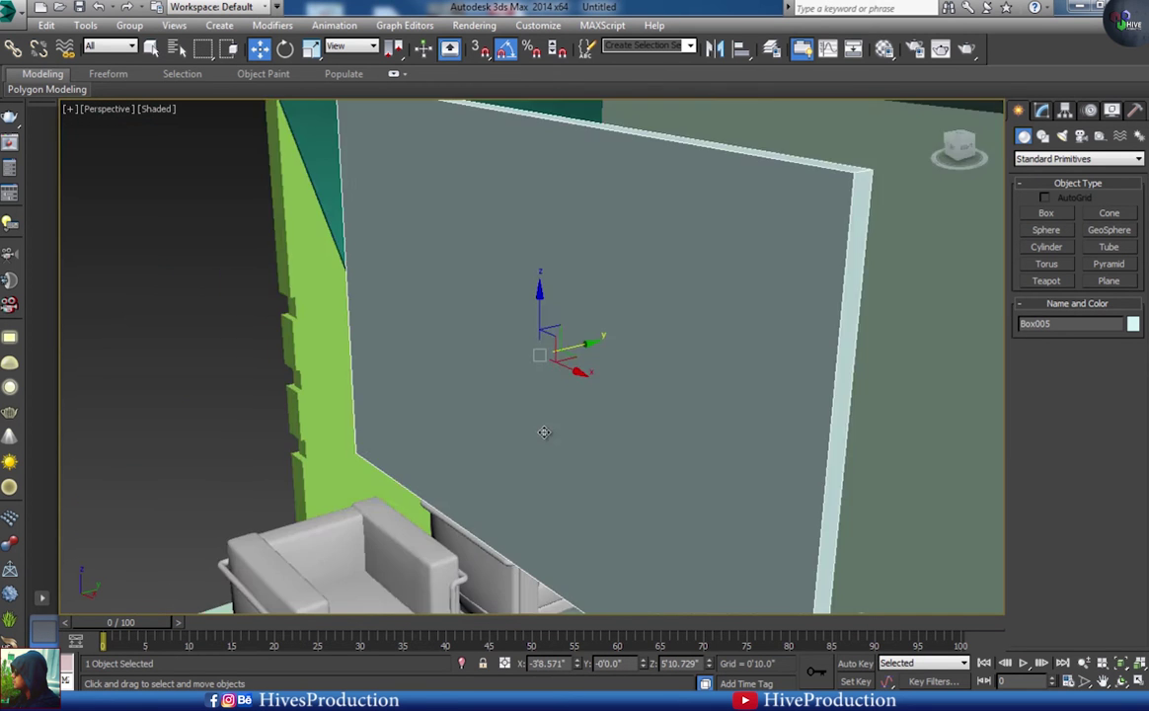
scroll(544, 433, down, 4)
drag(577, 393, 729, 380)
alt+middle_drag(633, 452, 667, 457)
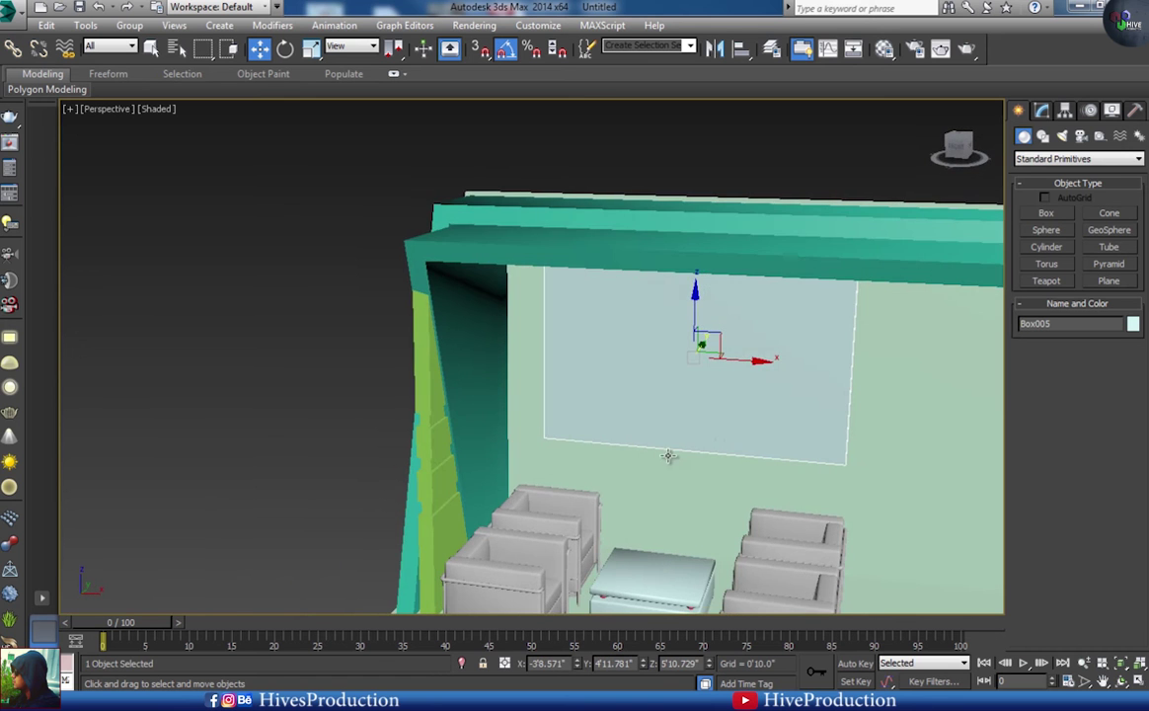
- Draw a four-sided tube with radii of about 1'4.6" and 1'1.2" over the wall box in the Front view
key(alt+w)
right_click(728, 243)
key(alt+w)
drag(600, 272, 613, 334)
click(1103, 250)
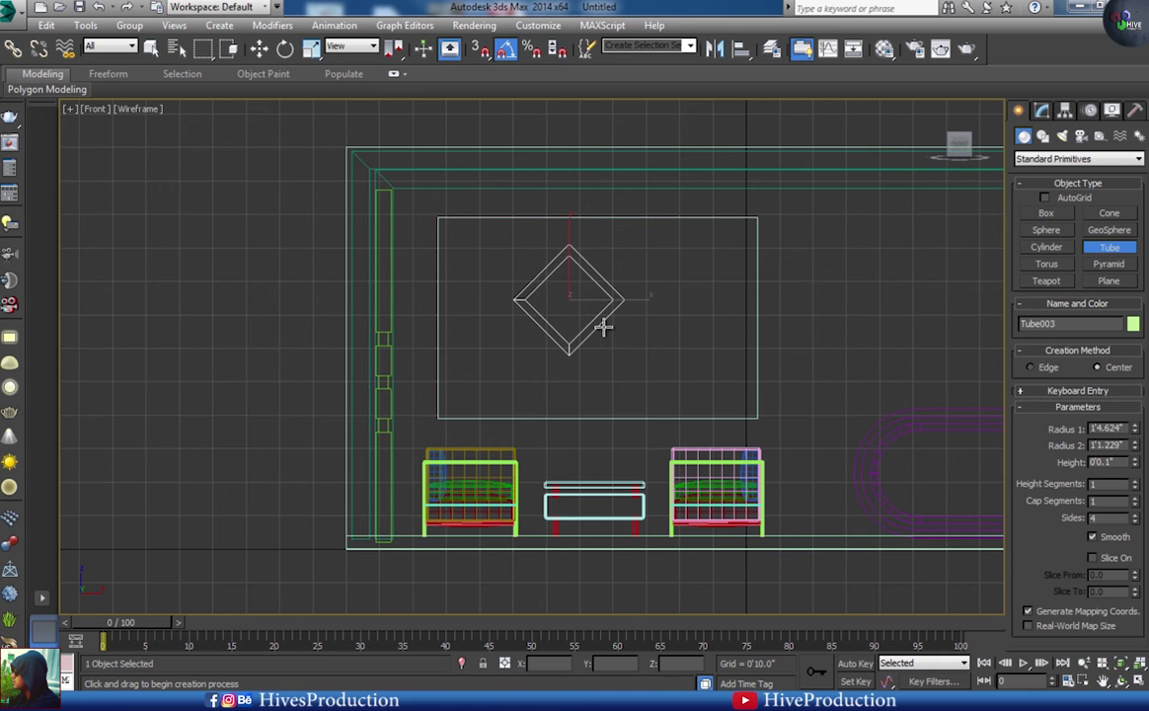
- Rotate the four-sided tube by 45° so its sides run square to the wall box, and convert it to Editable Poly
key(w)
key(e)
drag(638, 258, 579, 336)
key(w)
right_click(598, 280)
mouse_move(710, 429)
click(788, 444)
- Move the tube's side, upper and lower vertices outward so it becomes a rectangular frame around the wall box
key(1)
drag(639, 300, 801, 301)
drag(404, 406, 561, 247)
drag(568, 303, 462, 303)
drag(409, 241, 816, 298)
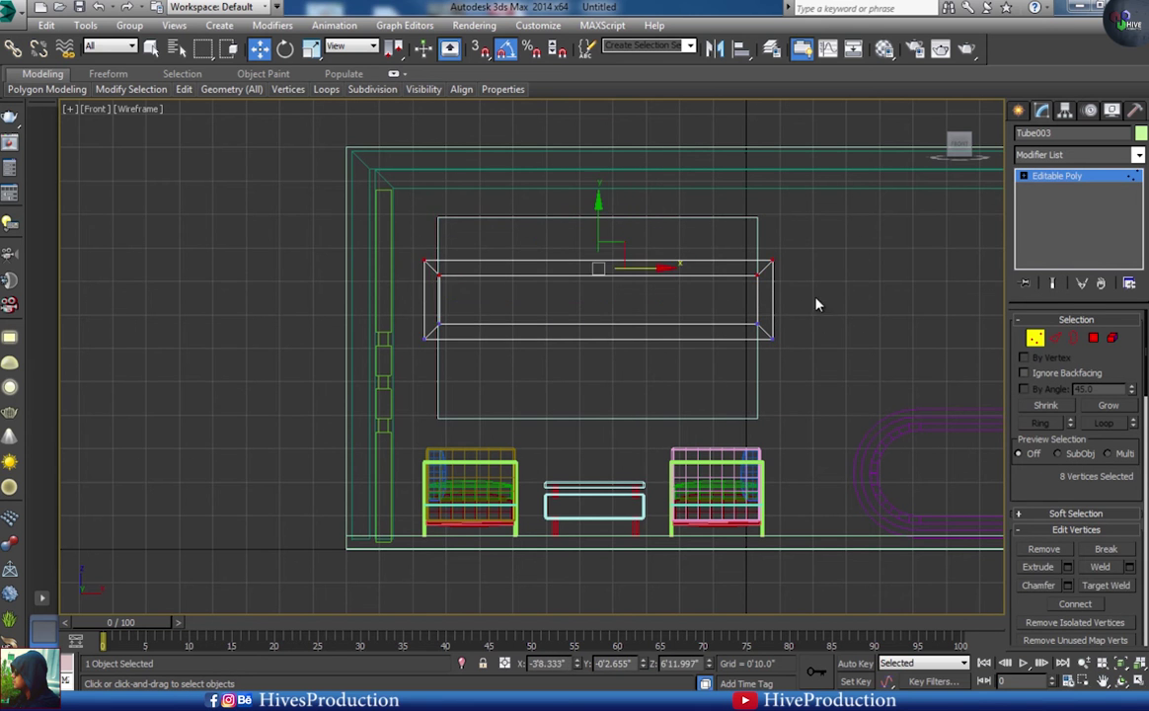
drag(598, 226, 595, 166)
drag(395, 301, 802, 363)
drag(603, 294, 606, 386)
click(1035, 342)
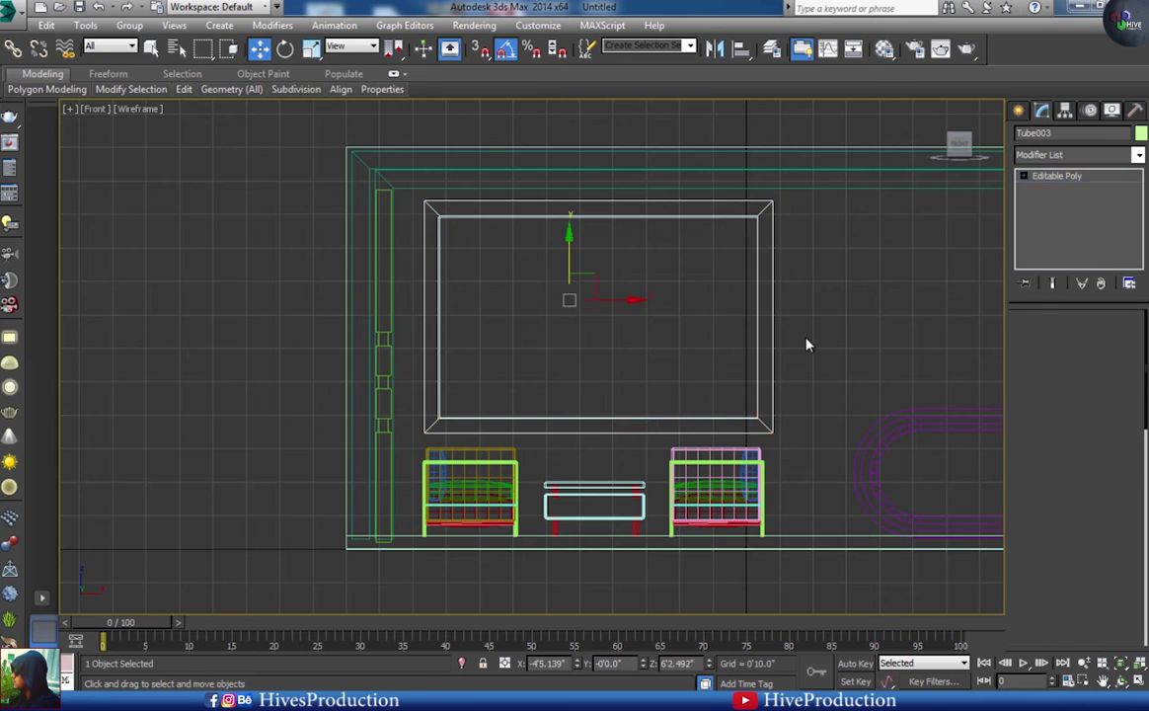
- Move the rectangular frame back along Y onto the wall box in the Perspective view, and deselect it
click(959, 349)
key(alt+w)
middle_click(819, 480)
key(alt+w)
click(671, 530)
alt+middle_drag(670, 530, 760, 528)
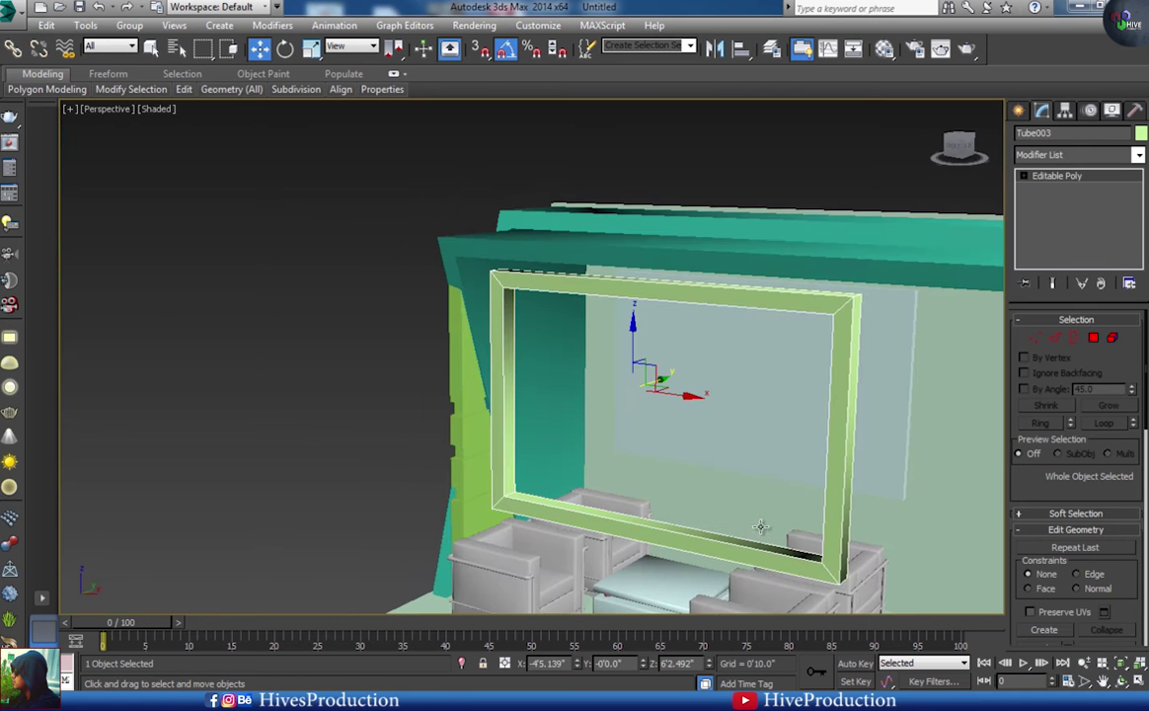
drag(663, 380, 764, 362)
click(382, 481)
alt+middle_drag(383, 480, 531, 496)
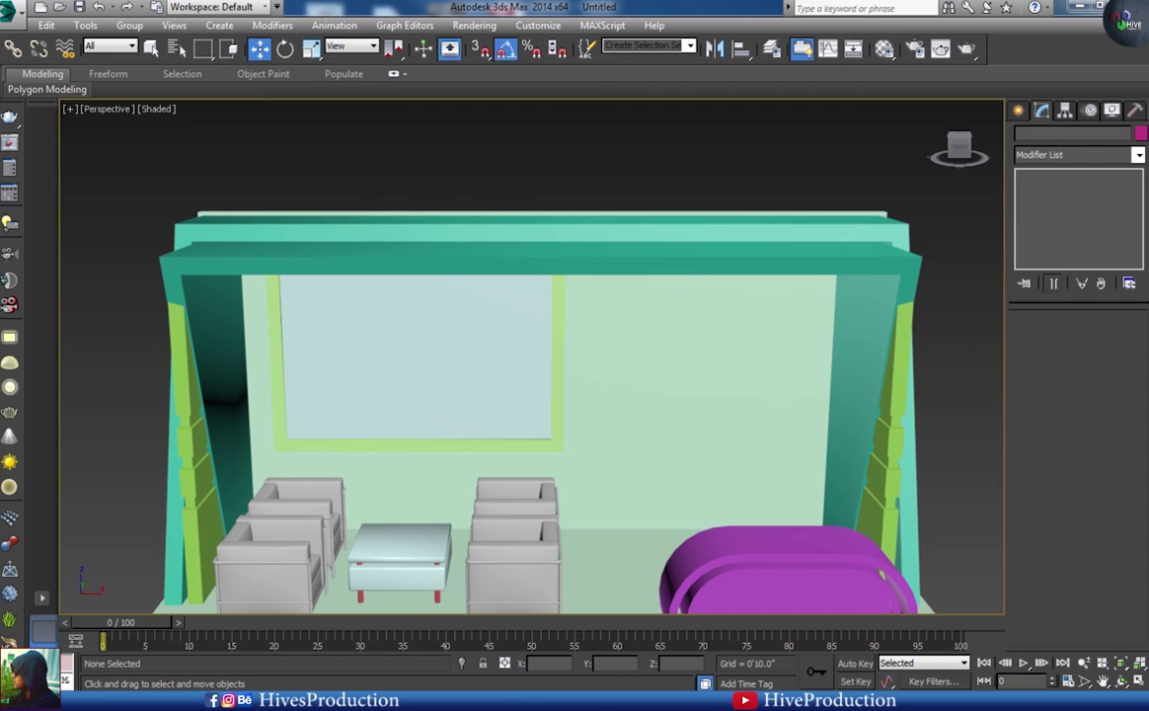
- Import the 3DS file "Chair bar Bar Cahier R3131 Brown Leather N130121", merging it with unit conversion and keeping the current animation length
click(12, 10)
click(45, 226)
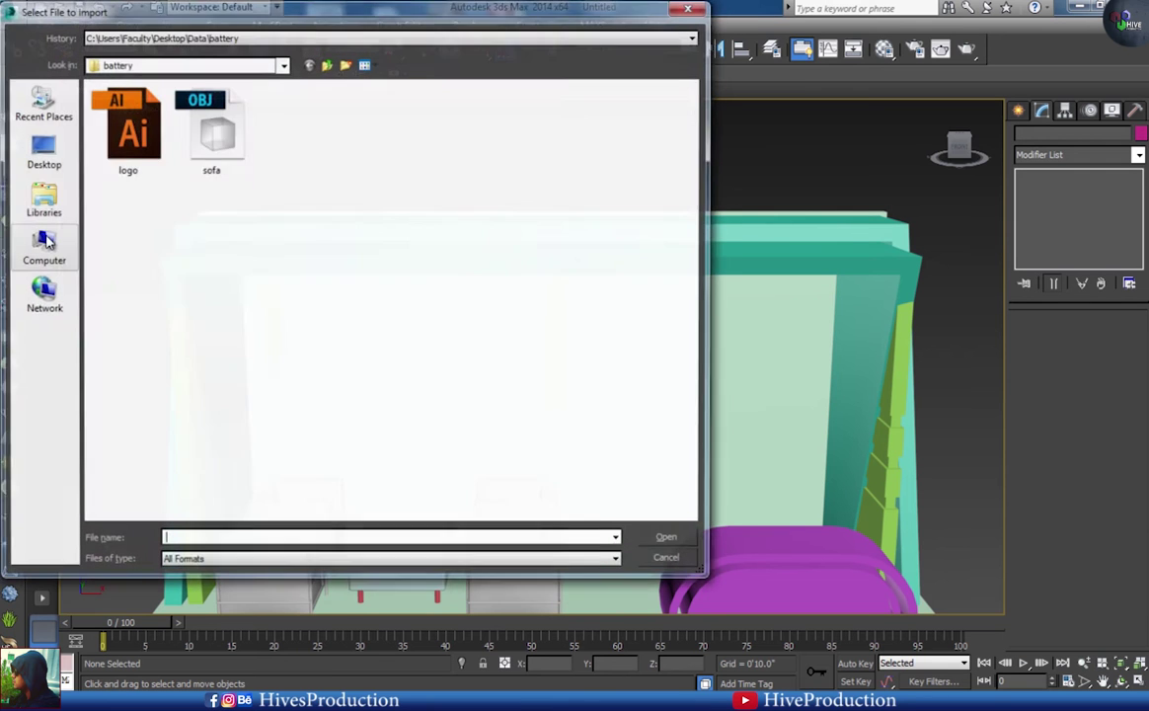
text(C:\Users\Faculty\Downloads\Bar Chair\Chair bar Bar Cahier R3131 Brown Leather N130121)
key(Return)
click(208, 141)
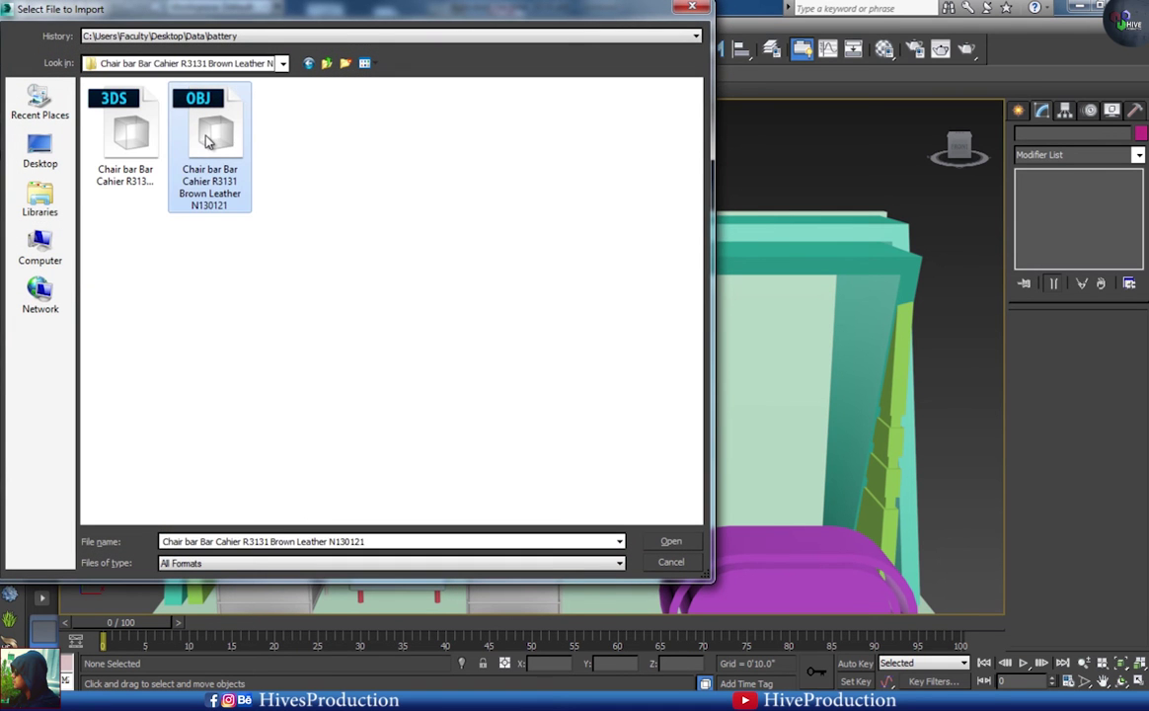
double_click(146, 141)
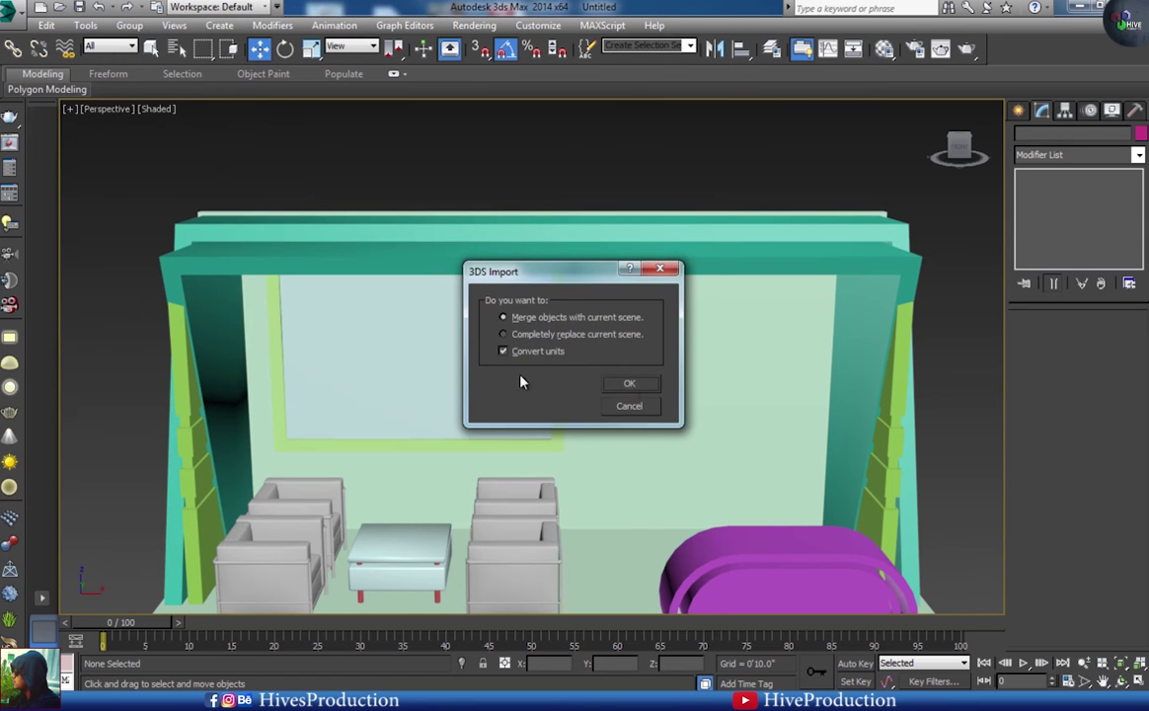
click(622, 383)
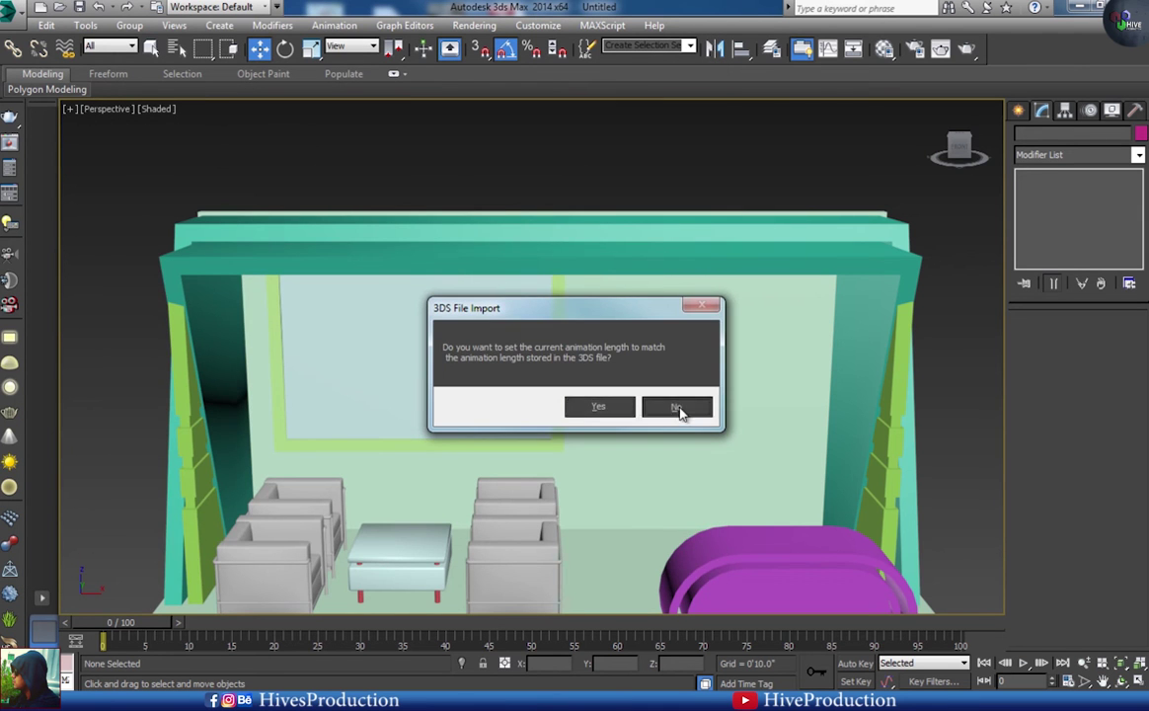
click(677, 408)
- Scale the imported bar chair down in the Perspective view and raise it along Z to the booth floor
alt+middle_drag(566, 387, 632, 420)
key(r)
drag(541, 533, 371, 589)
drag(521, 586, 541, 608)
key(w)
drag(539, 515, 545, 309)
key(alt+w)
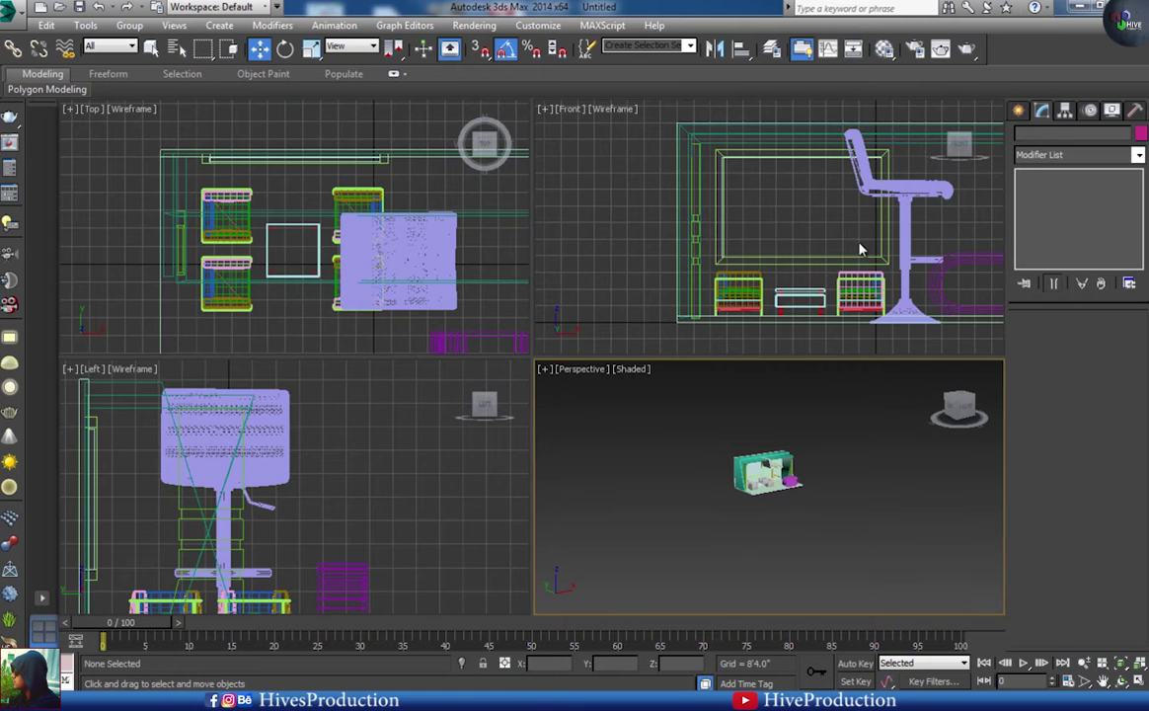
- Scale the bar chair down further in the Front view and move it along X to line up with the counter
middle_drag(858, 249, 748, 254)
key(r)
drag(806, 326, 661, 472)
key(w)
drag(811, 305, 891, 297)
- Rotate the bar chair 90° about Z in the Top view to face the counter, and move it forward behind the counter
middle_drag(518, 300, 390, 276)
scroll(390, 276, up, 3)
key(e)
drag(418, 185, 425, 252)
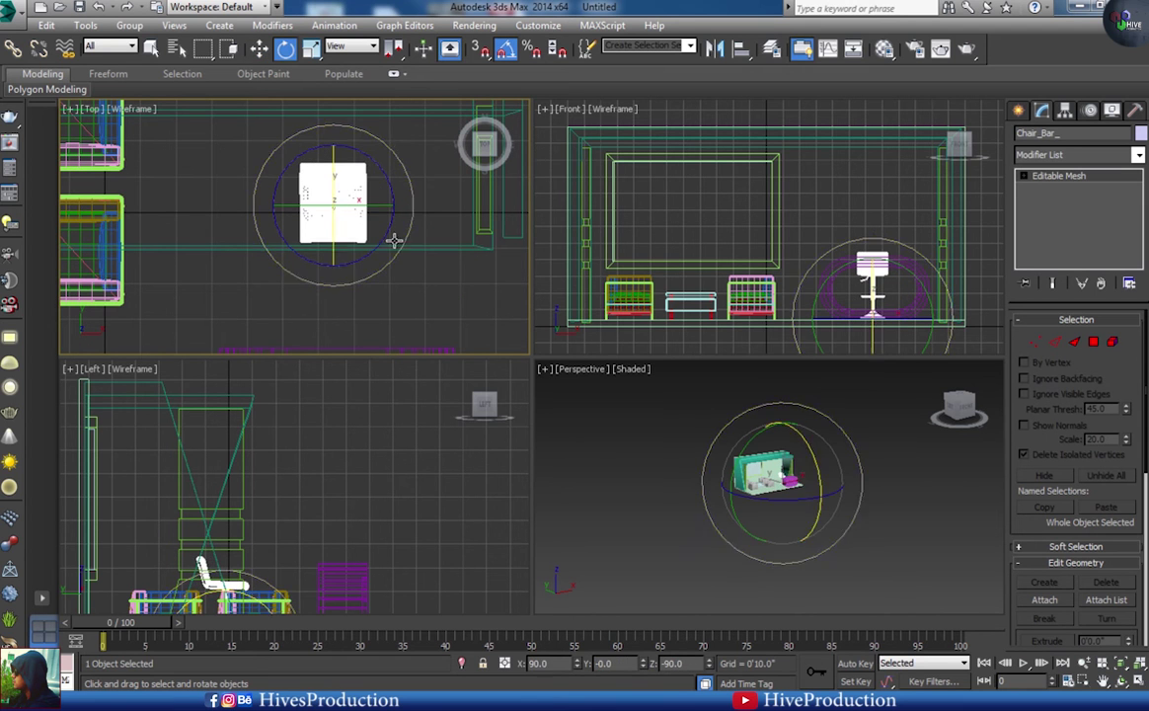
key(w)
drag(349, 186, 349, 276)
- Move the bar chair slightly away from the counter along Y and enlarge it slightly with uniform scaling
scroll(808, 521, up, 8)
alt+middle_drag(805, 523, 867, 523)
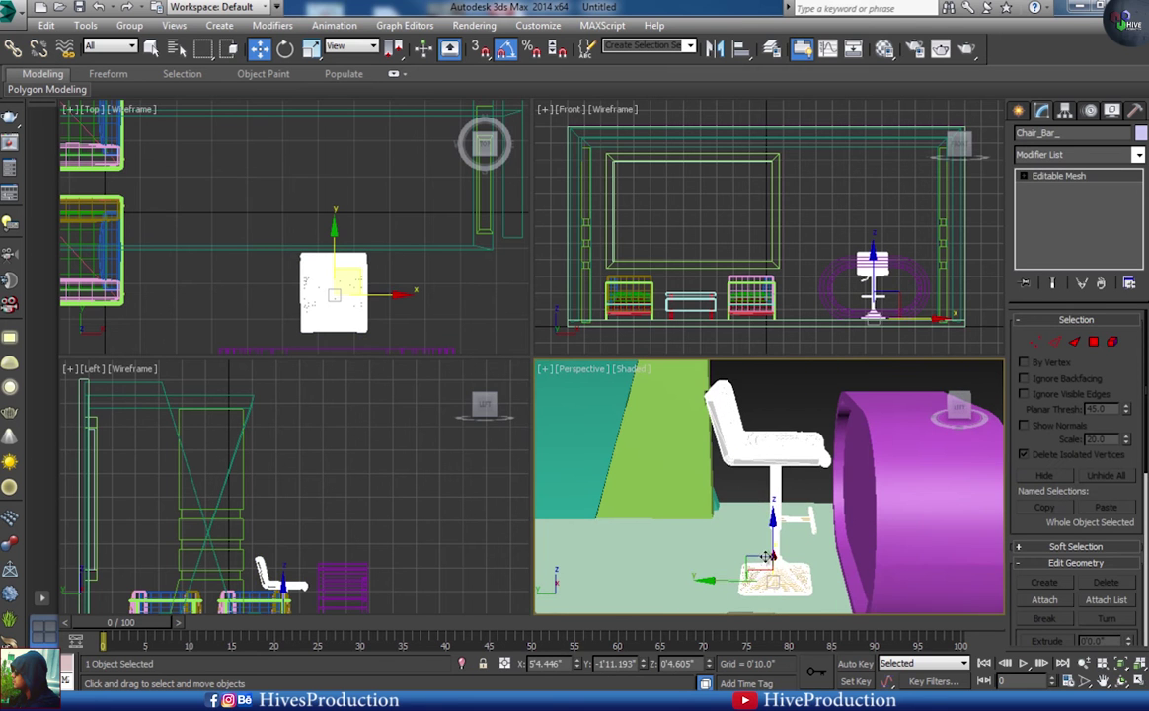
drag(723, 583, 697, 581)
key(r)
drag(766, 574, 767, 564)
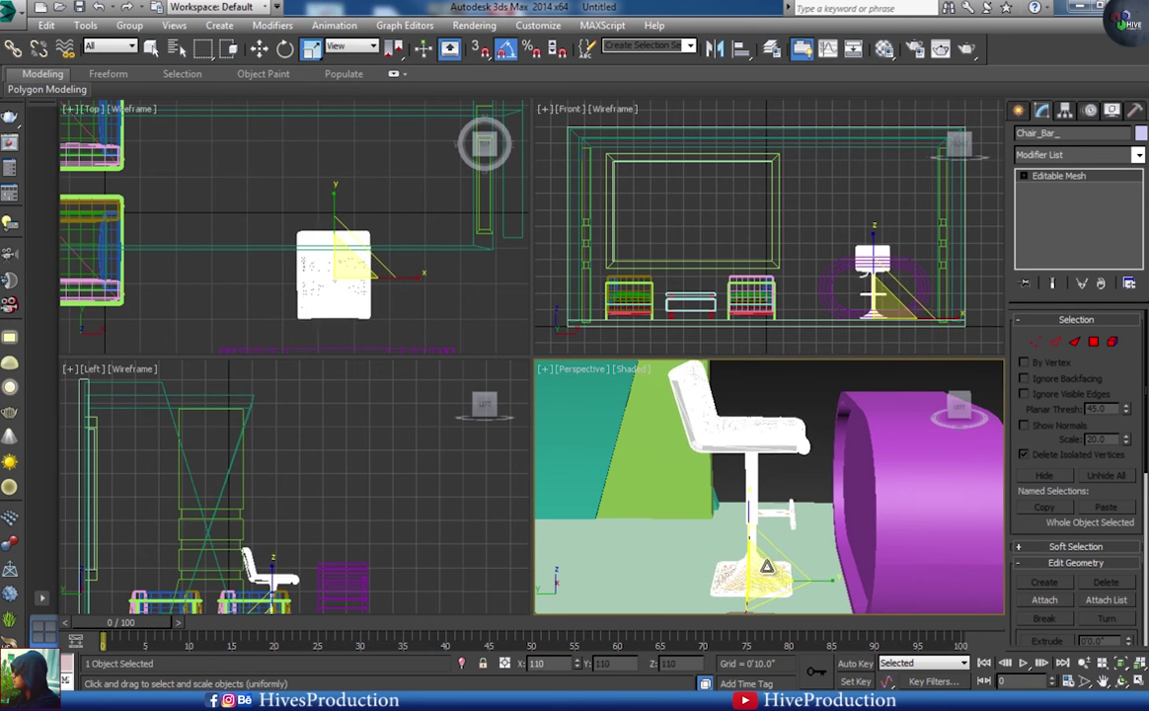
click(794, 250)
click(351, 277)
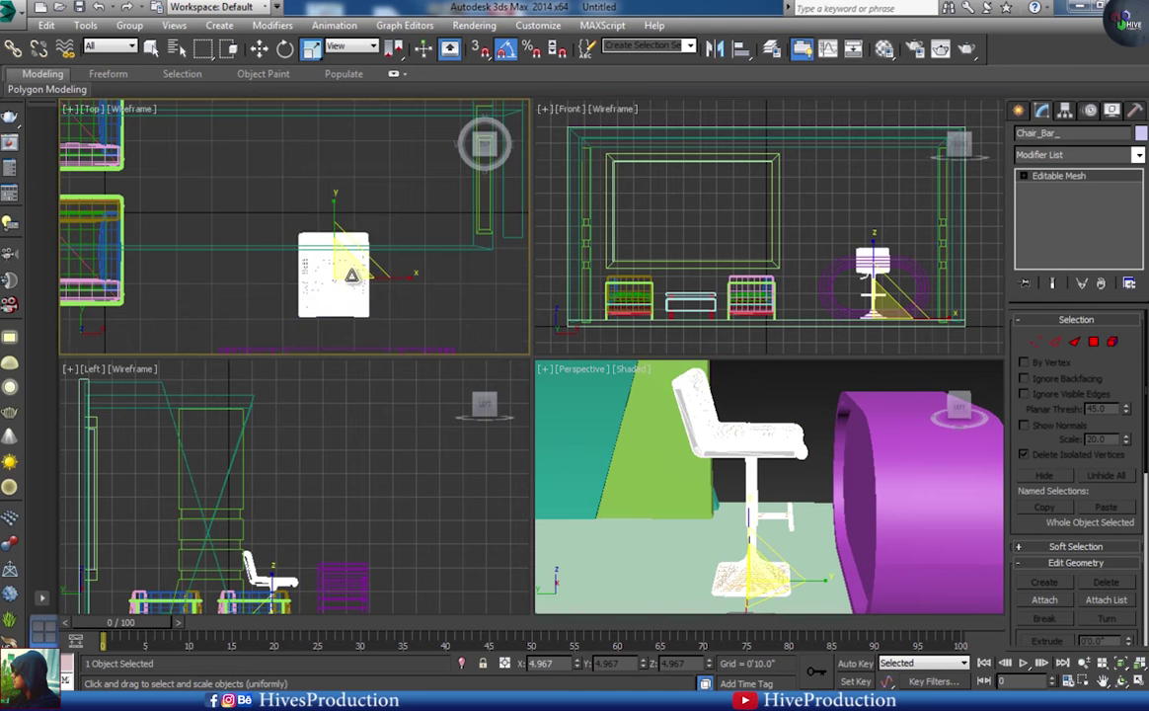
- Copy the bar chair in the Top view to form a row of three chairs along the back wall, and deselect
scroll(351, 281, down, 4)
key(w)
mouse_move(342, 286)
shift+mouse_down()
mouse_move(341, 180)
mouse_move(427, 180)
mouse_move(382, 179)
shift+mouse_up()
click(579, 425)
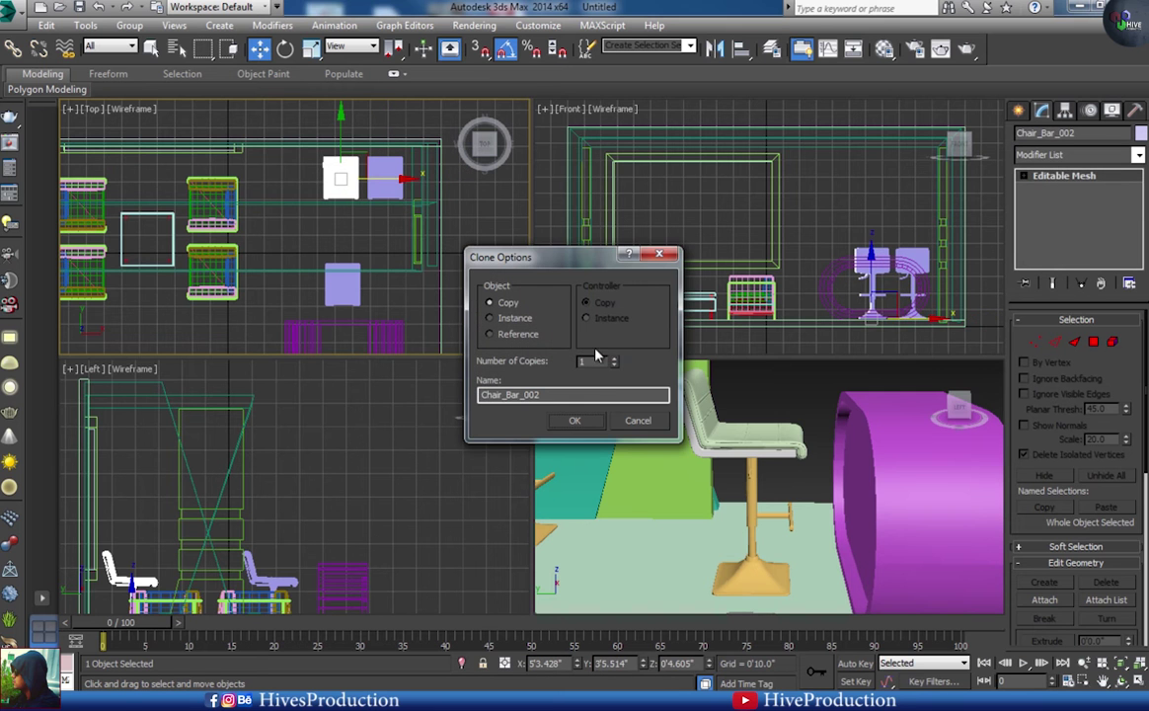
click(590, 425)
click(823, 218)
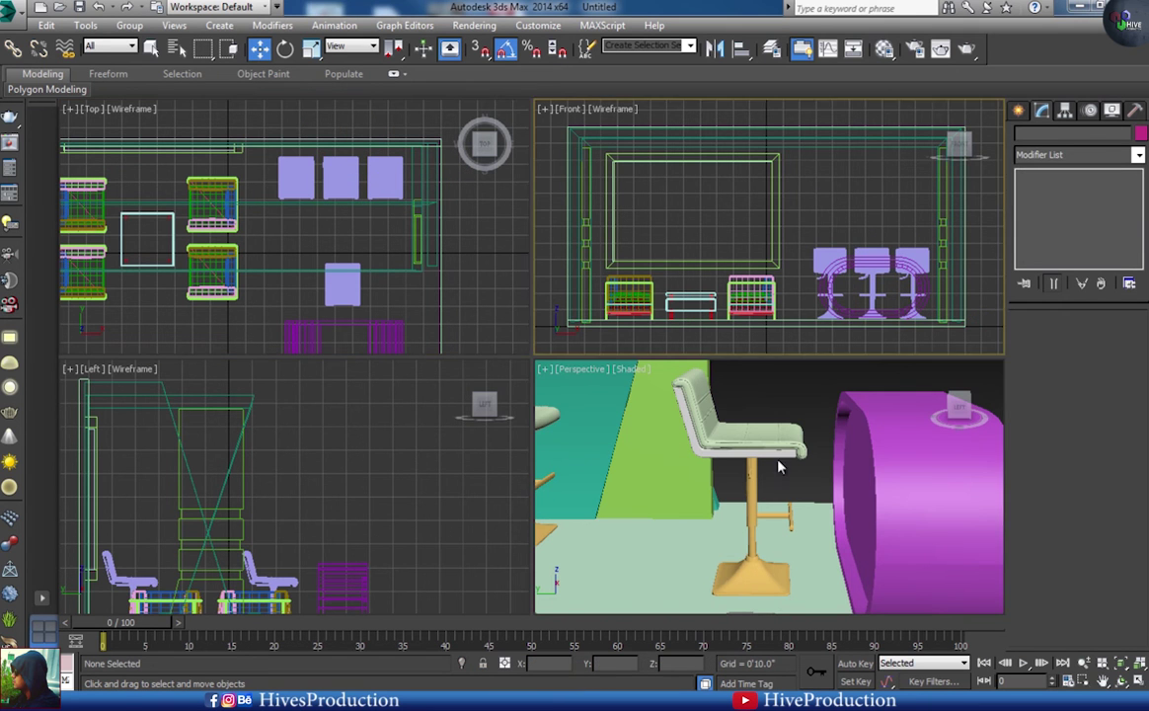
scroll(784, 437, down, 5)
alt+middle_drag(785, 443, 705, 472)
key(alt+w)
middle_drag(483, 346, 548, 427)
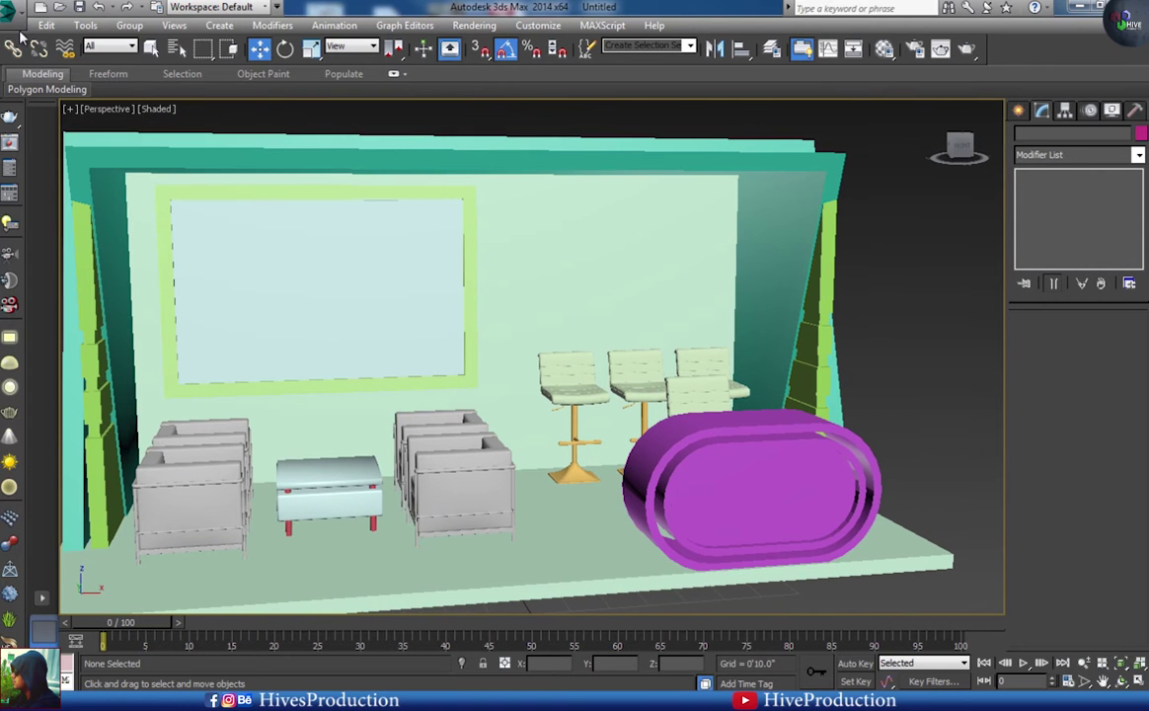
- Import the Illustrator file logo from the Desktop's Data\battery folder, bringing its shapes in as a single object
click(11, 13)
click(24, 226)
click(40, 148)
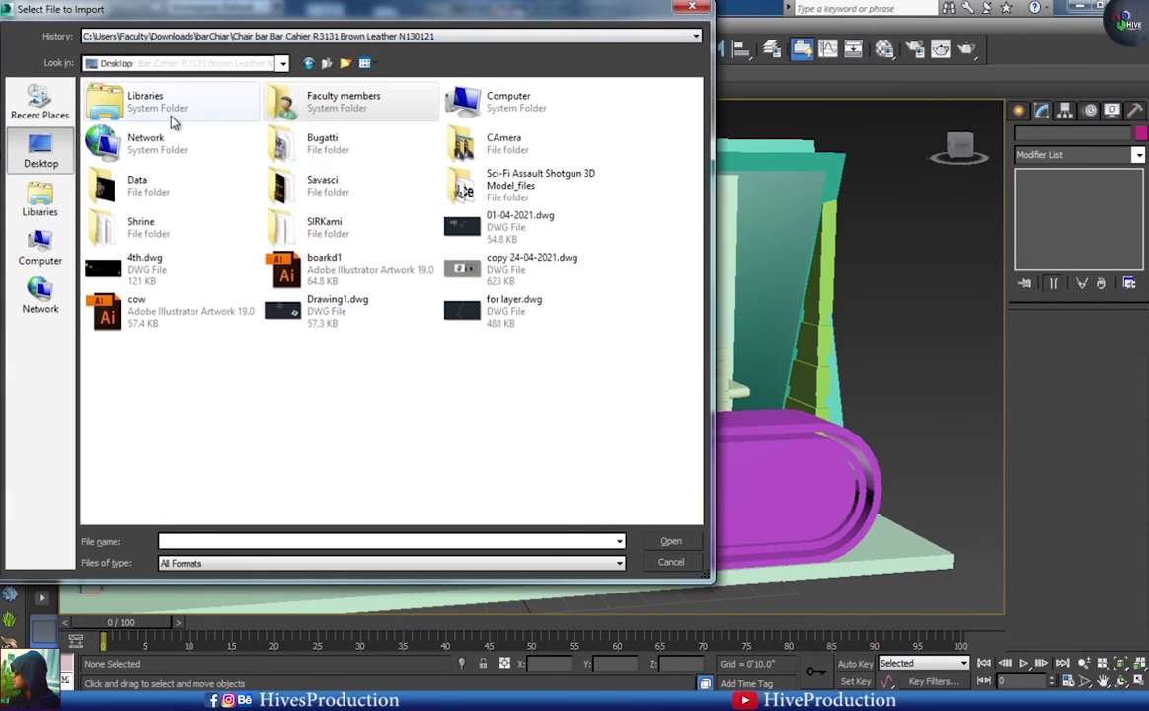
double_click(143, 185)
double_click(206, 128)
click(150, 139)
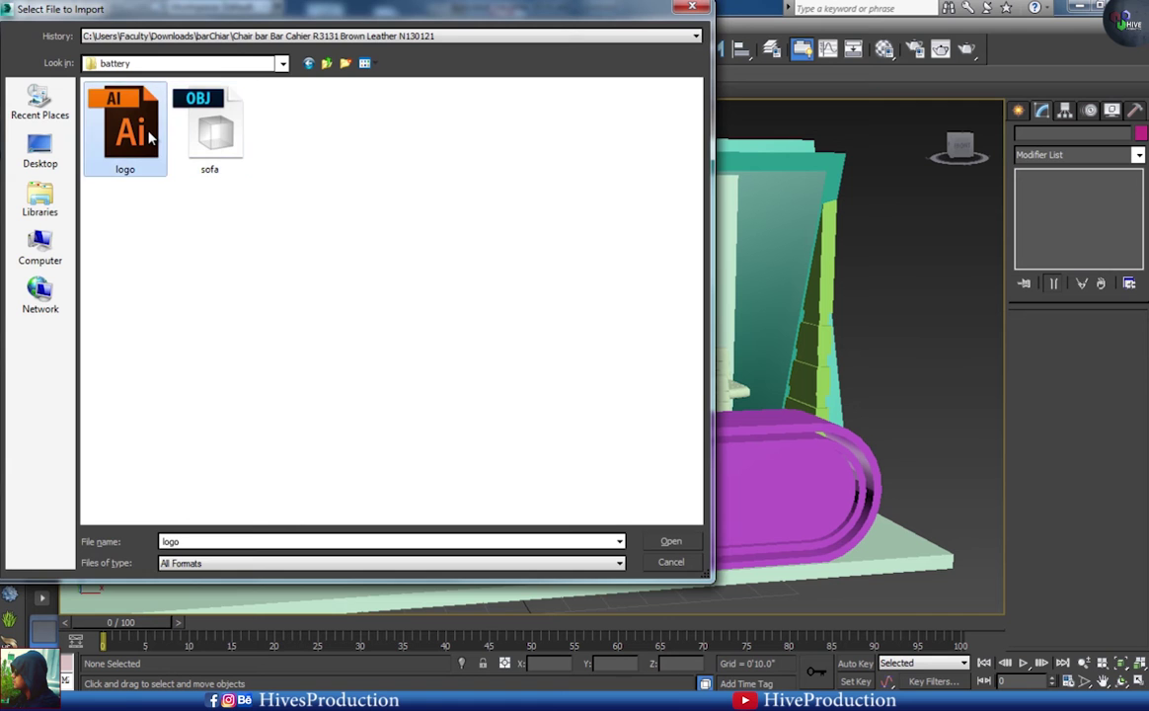
double_click(150, 138)
click(612, 386)
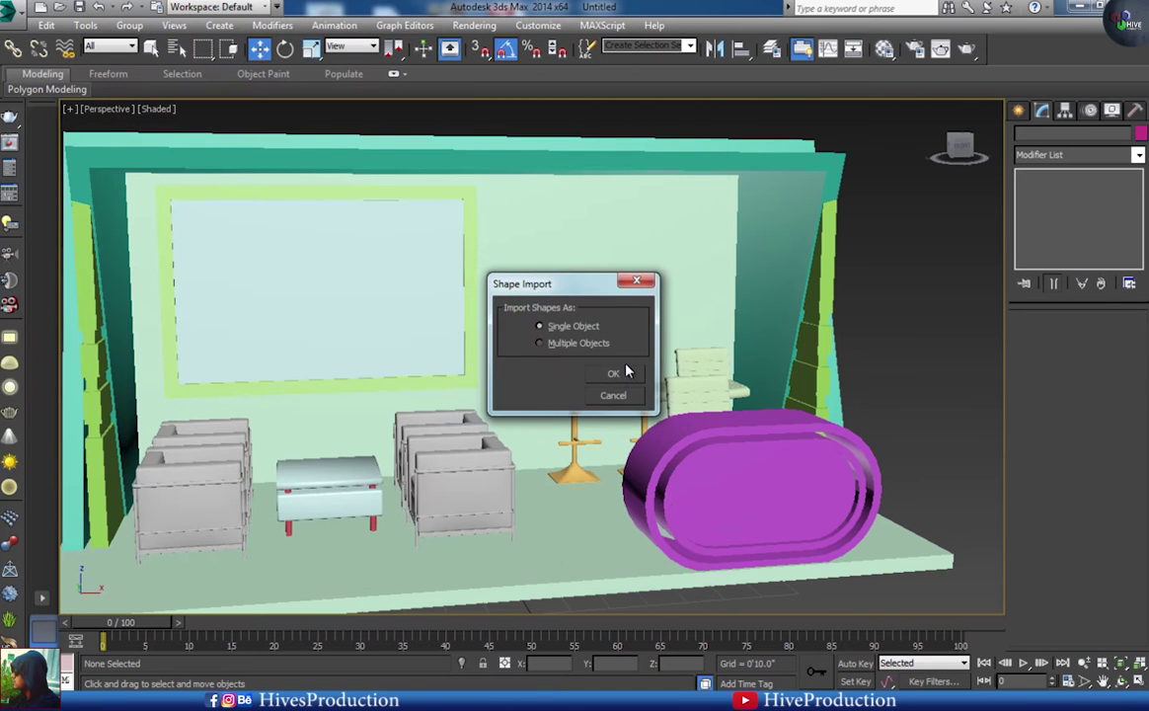
click(613, 376)
- Raise the imported logo shape along Z above the booth roof and scale it up uniformly
key(z)
alt+middle_drag(526, 451, 535, 465)
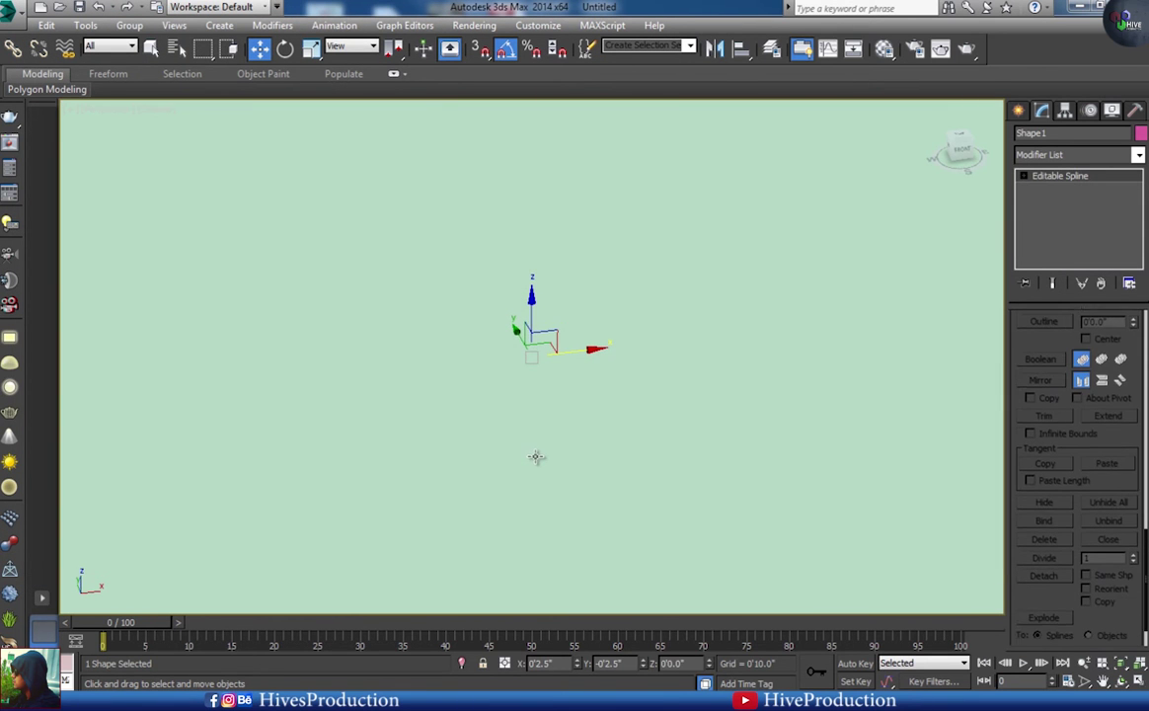
scroll(528, 457, down, 6)
drag(483, 422, 488, 107)
key(z)
alt+middle_drag(493, 296, 503, 369)
scroll(519, 382, down, 5)
key(r)
drag(525, 321, 579, 610)
- Rotate the logo shape upright and move it forward along Y in front of the roof frame, to about Y -5'8.7"
key(e)
drag(559, 309, 592, 408)
scroll(595, 425, down, 6)
alt+middle_drag(574, 528, 589, 461)
key(w)
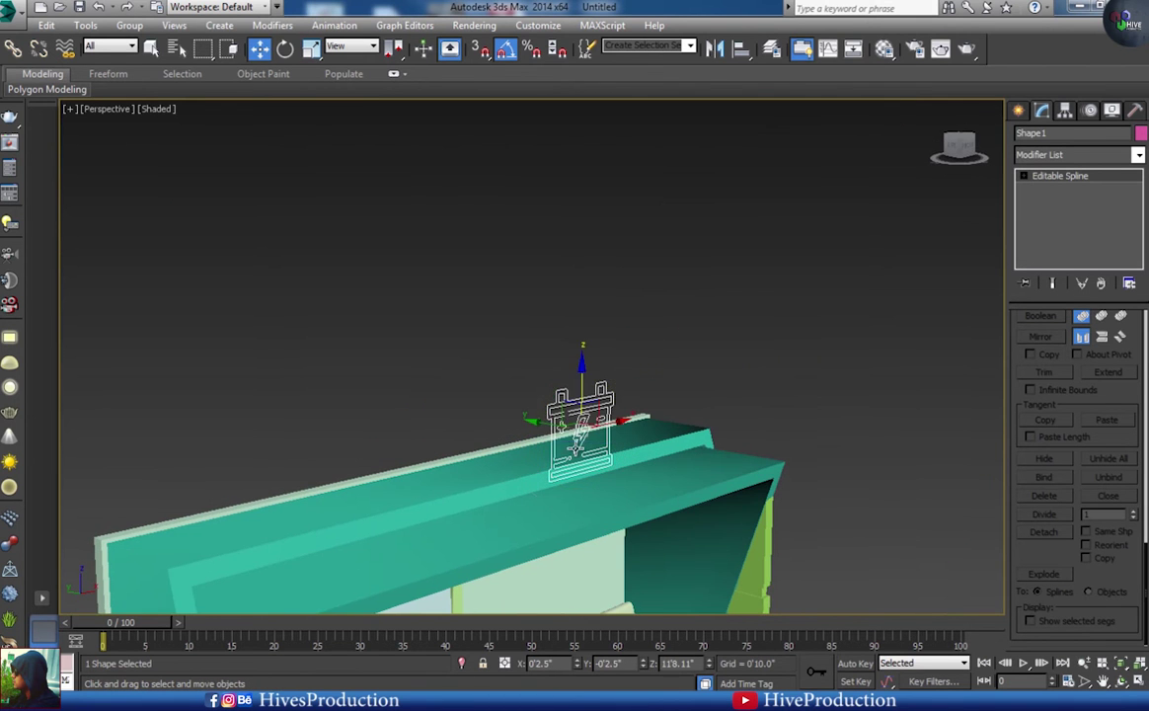
drag(547, 424, 733, 466)
alt+middle_drag(742, 544, 765, 567)
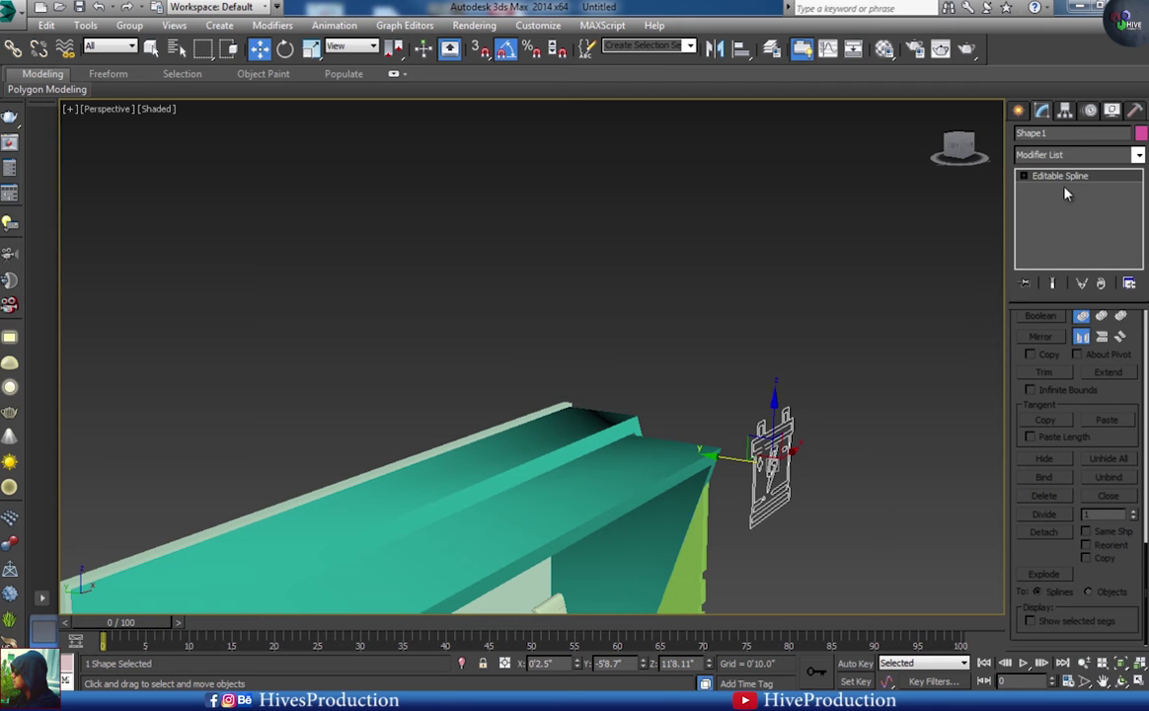
- Apply an Extrude modifier to the logo shape, reset its amount and raise it slightly, and deselect the logo
click(1054, 156)
key(e)
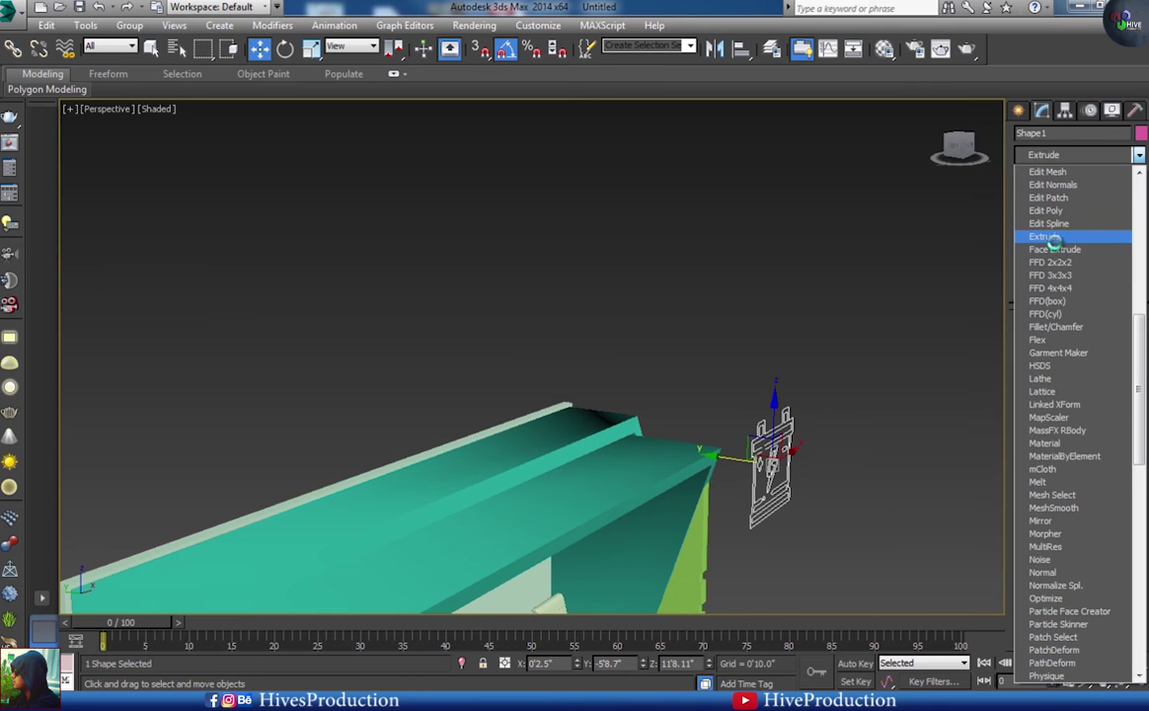
click(1052, 239)
right_click(1123, 343)
click(1123, 338)
click(873, 477)
middle_drag(876, 499, 648, 471)
key(z)
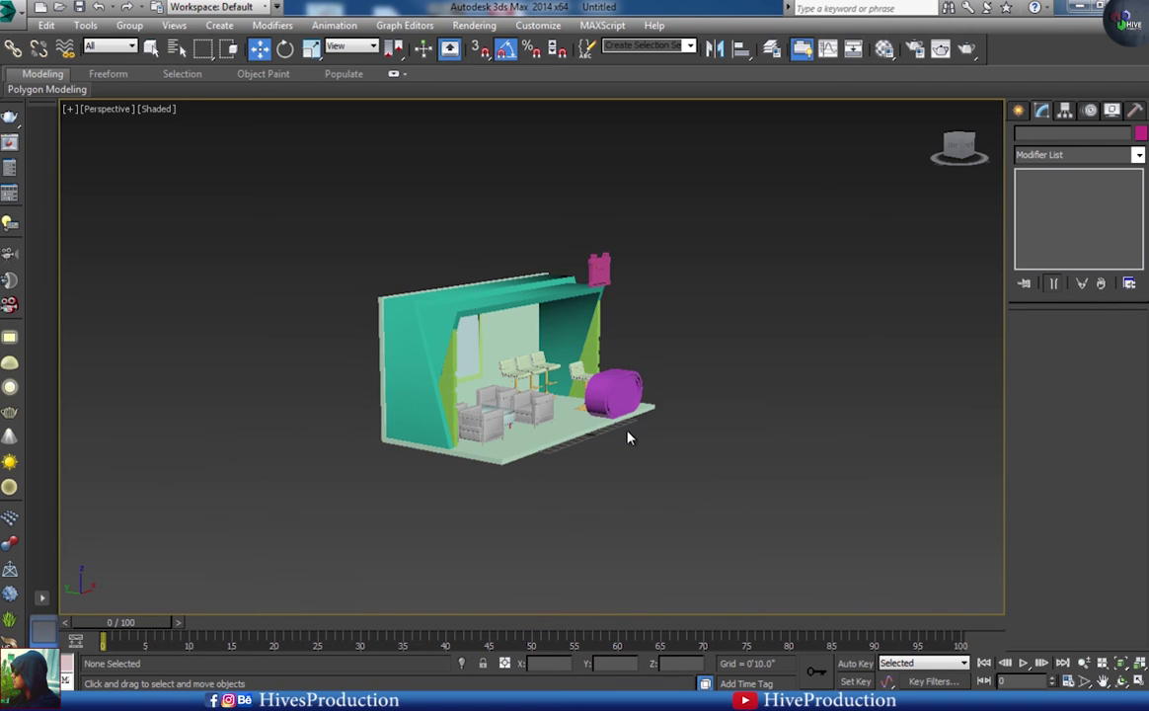
- Select the logo and open its Editable Spline for vertex editing beneath the Extrude modifier
click(600, 269)
key(z)
alt+middle_drag(679, 432, 431, 286)
click(1074, 189)
click(1023, 188)
click(1053, 202)
scroll(491, 274, up, 5)
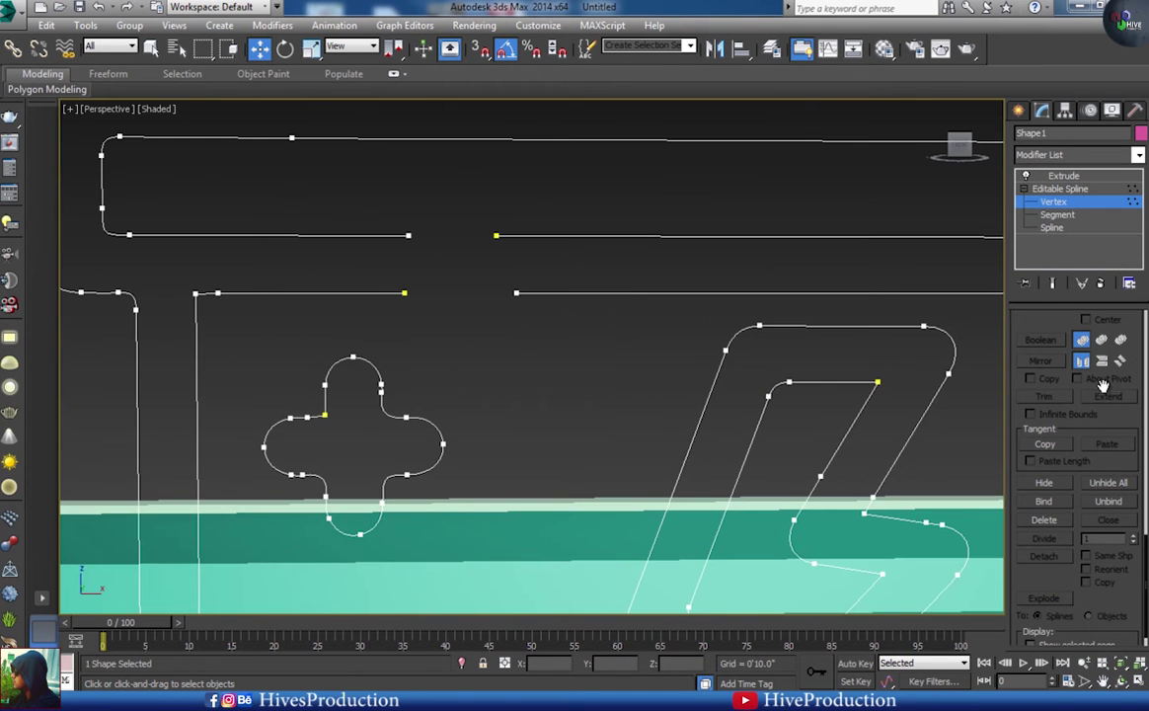
scroll(1091, 414, up, 5)
scroll(1085, 455, up, 2)
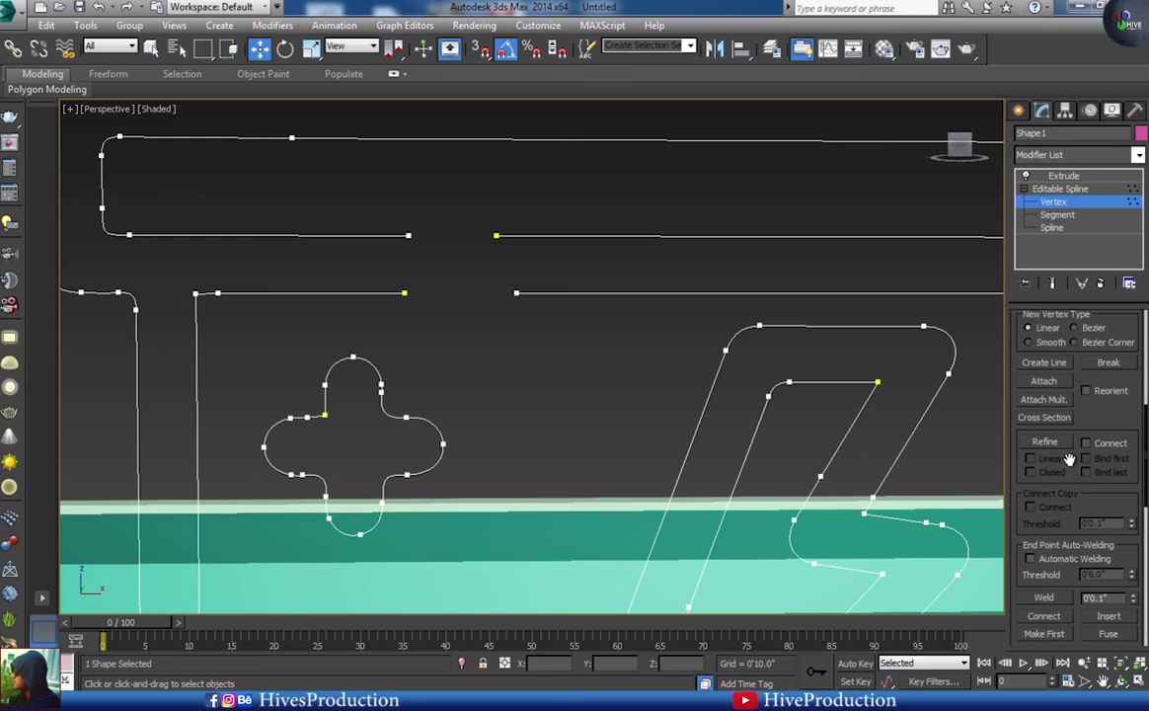
- Try to refine a vertex beside the open end of the upper line right of the gap, and delete the extra vertex
click(1042, 443)
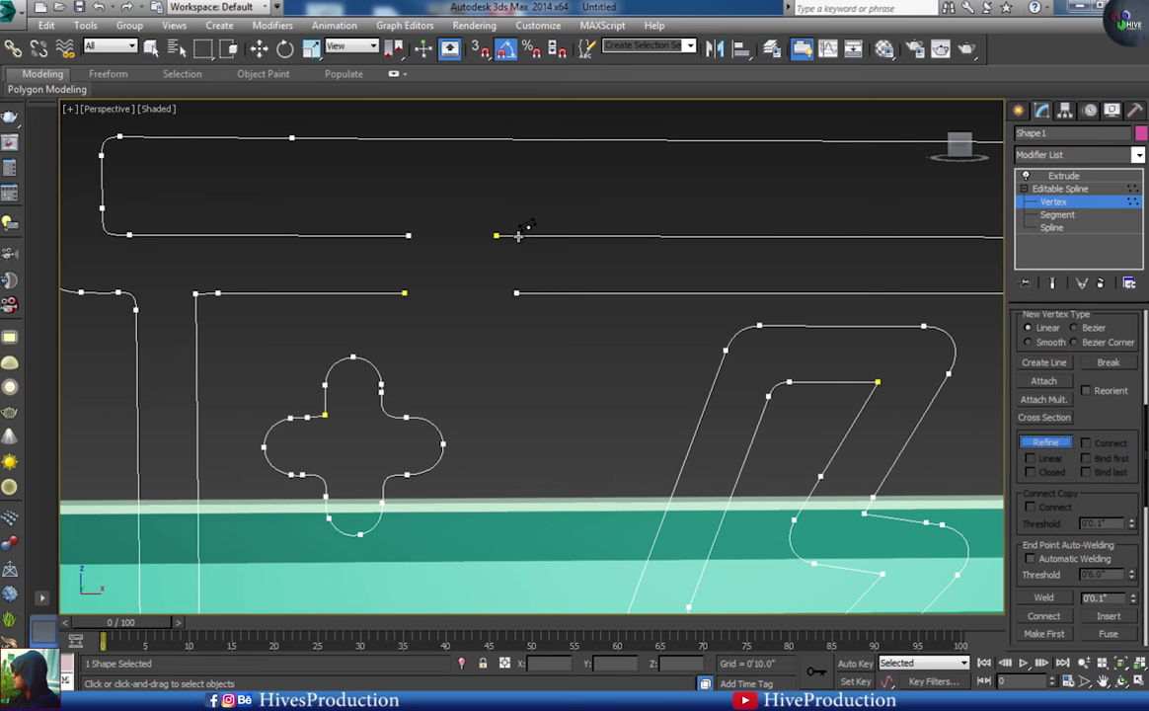
click(516, 238)
key(w)
click(447, 237)
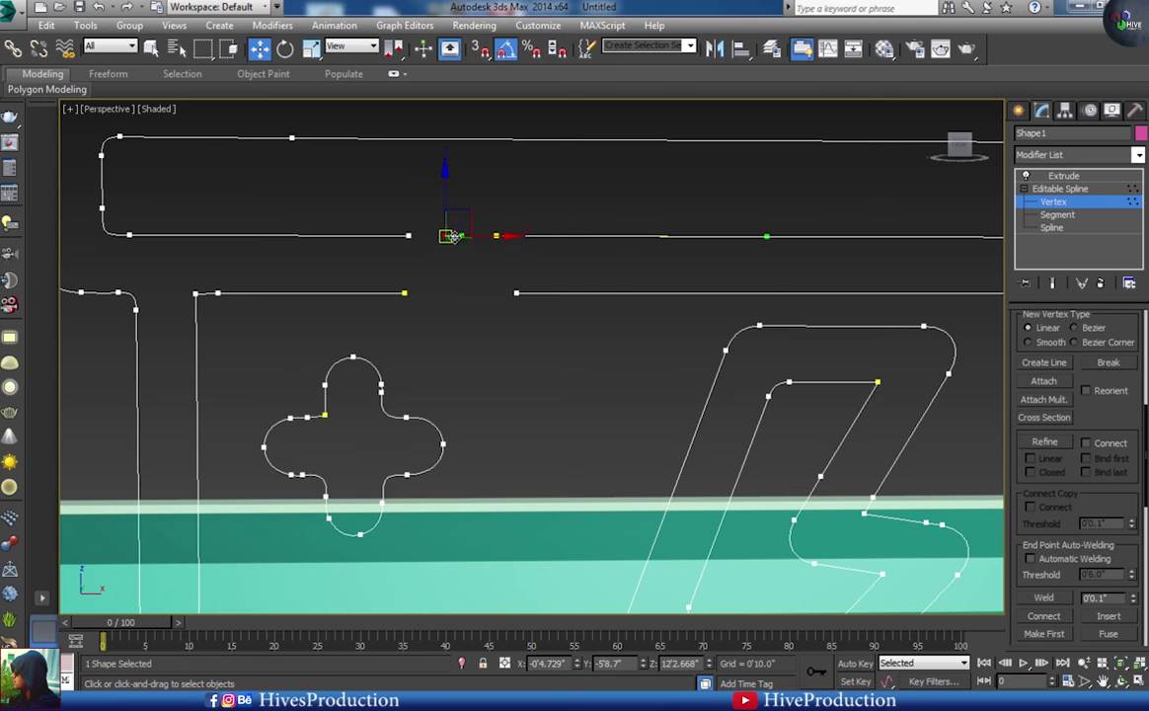
drag(469, 213, 514, 280)
right_click(515, 280)
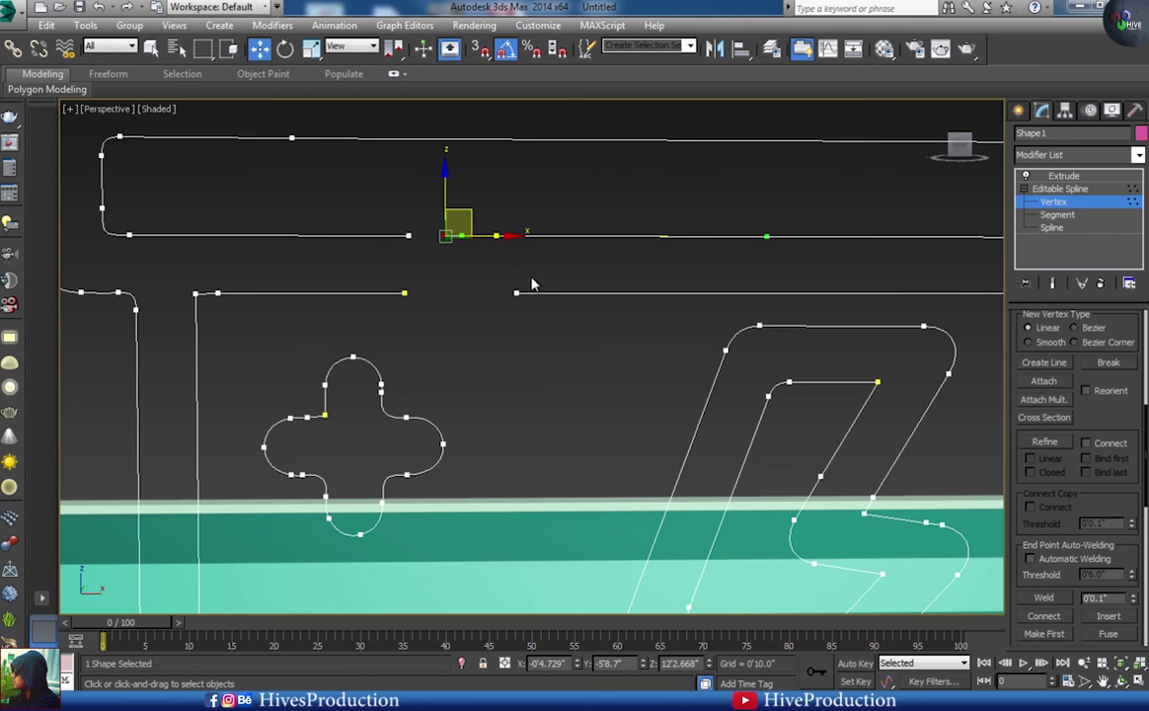
key(Delete)
click(497, 235)
drag(508, 215, 514, 187)
right_click(514, 187)
key(alt+w)
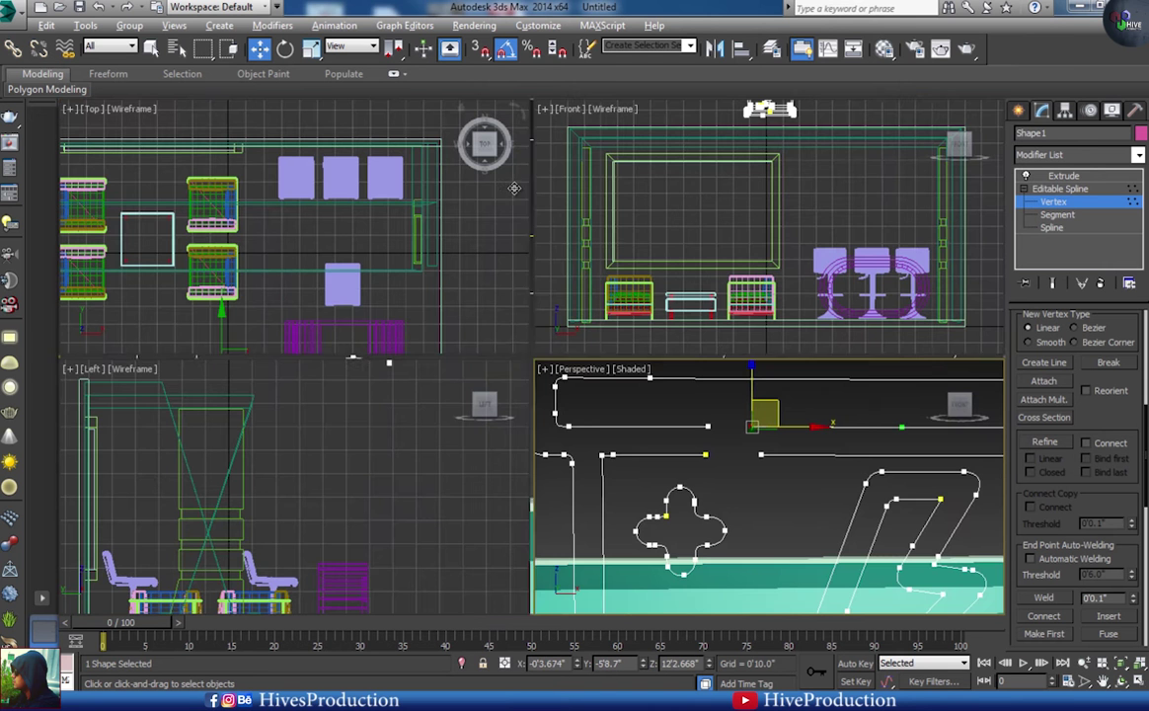
- In the Front view, refine the upper line right of the gap, move its end vertex onto the lower line's end, and weld at 20'5.1"
middle_drag(767, 237, 764, 284)
scroll(765, 284, down, 2)
key(alt+w)
middle_drag(550, 272, 564, 373)
scroll(566, 371, up, 8)
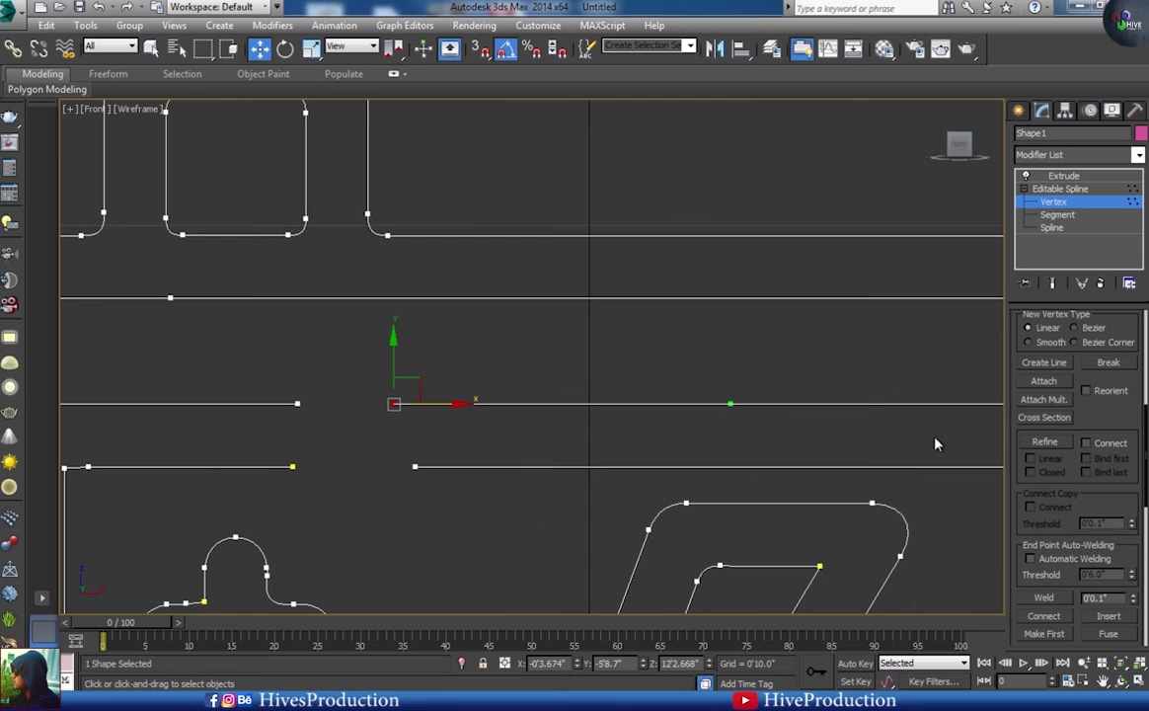
click(1046, 441)
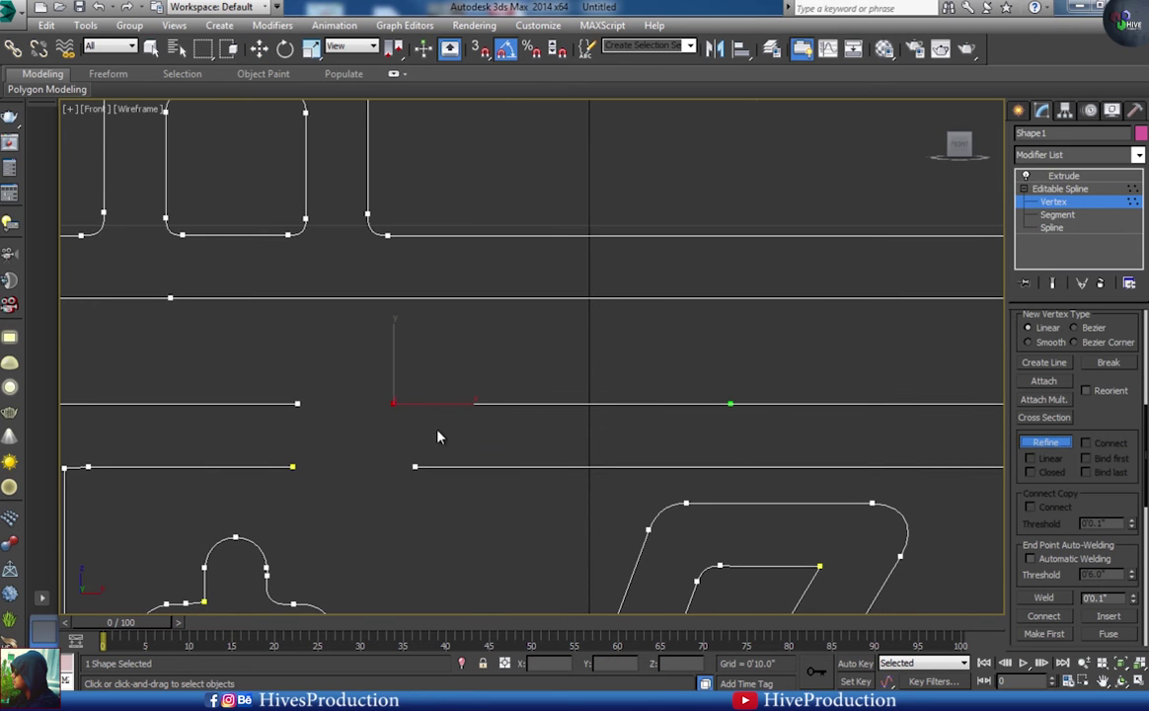
key(w)
drag(401, 403, 426, 450)
drag(387, 441, 468, 505)
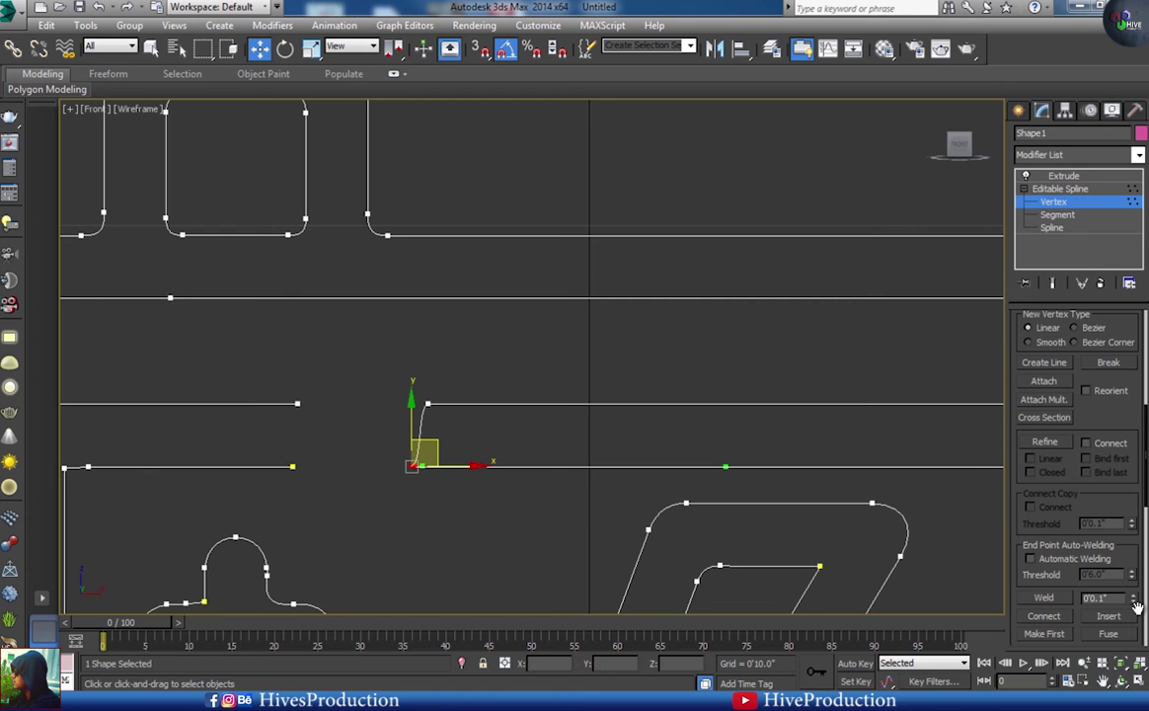
click(1047, 598)
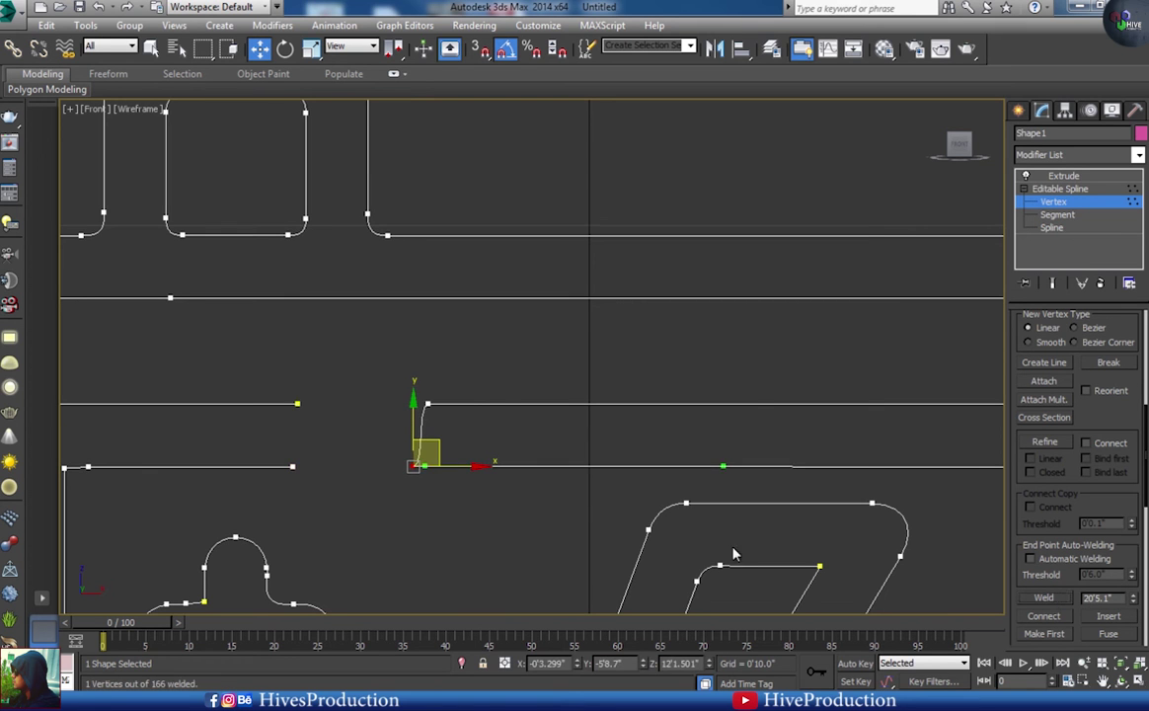
- Convert the vertices closing the bar right of the gap to Corner and align them into a straight vertical end
drag(417, 418, 445, 403)
right_click(406, 428)
drag(379, 386, 451, 470)
click(372, 335)
click(411, 465)
click(363, 433)
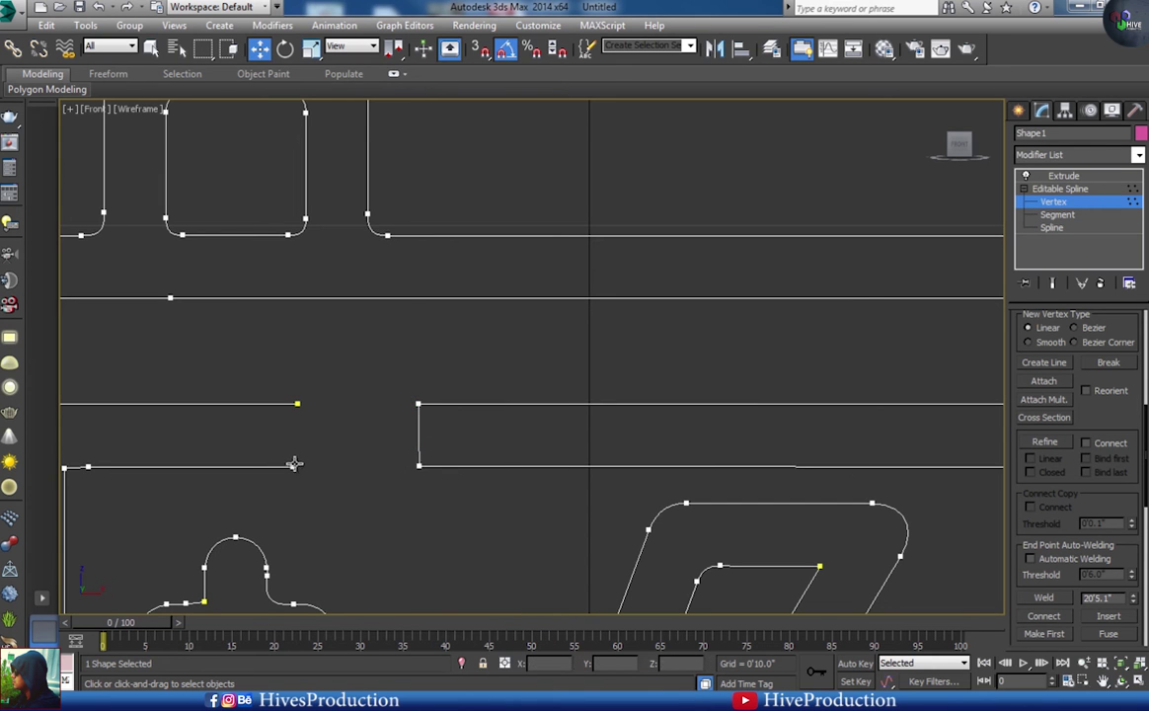
- Refine the upper line left of the gap, move its end vertex onto the lower line's end, and weld the two vertices
click(1046, 445)
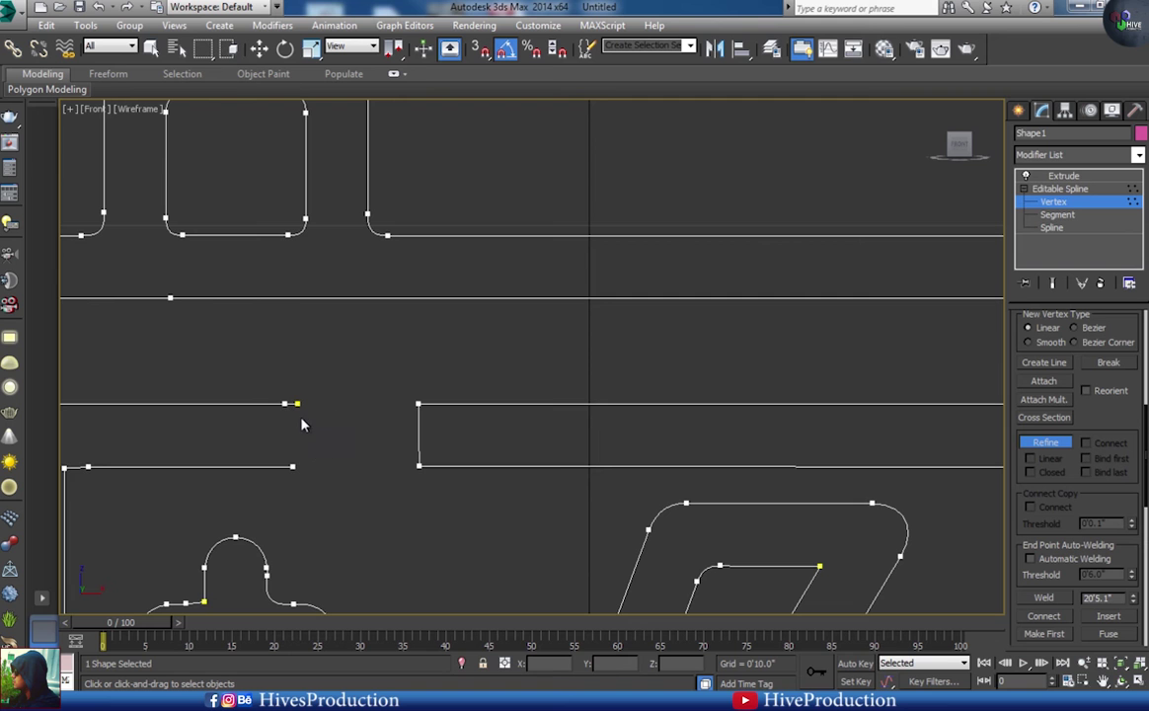
right_click(299, 420)
drag(321, 382, 305, 443)
drag(327, 499, 277, 447)
click(1047, 597)
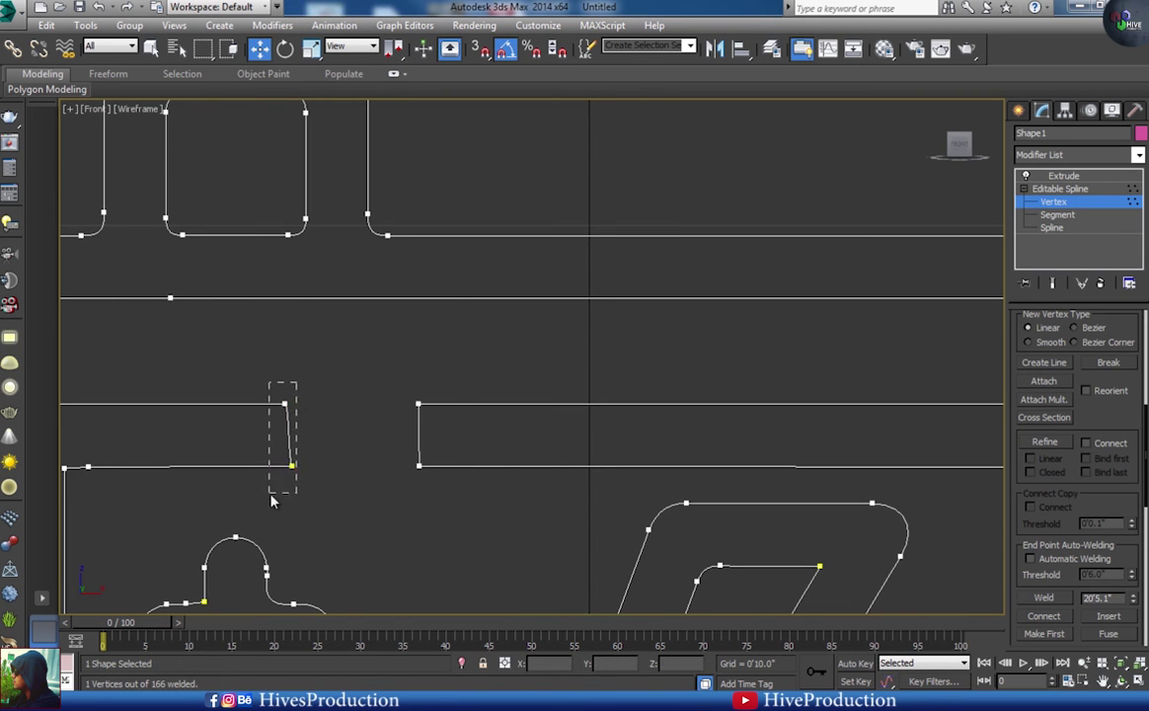
- Convert the vertices left of the gap to Corner, align them vertically, and return to the logo's Extrude modifier
drag(271, 494, 269, 491)
right_click(286, 459)
click(258, 362)
click(285, 404)
drag(302, 407, 309, 405)
click(1055, 177)
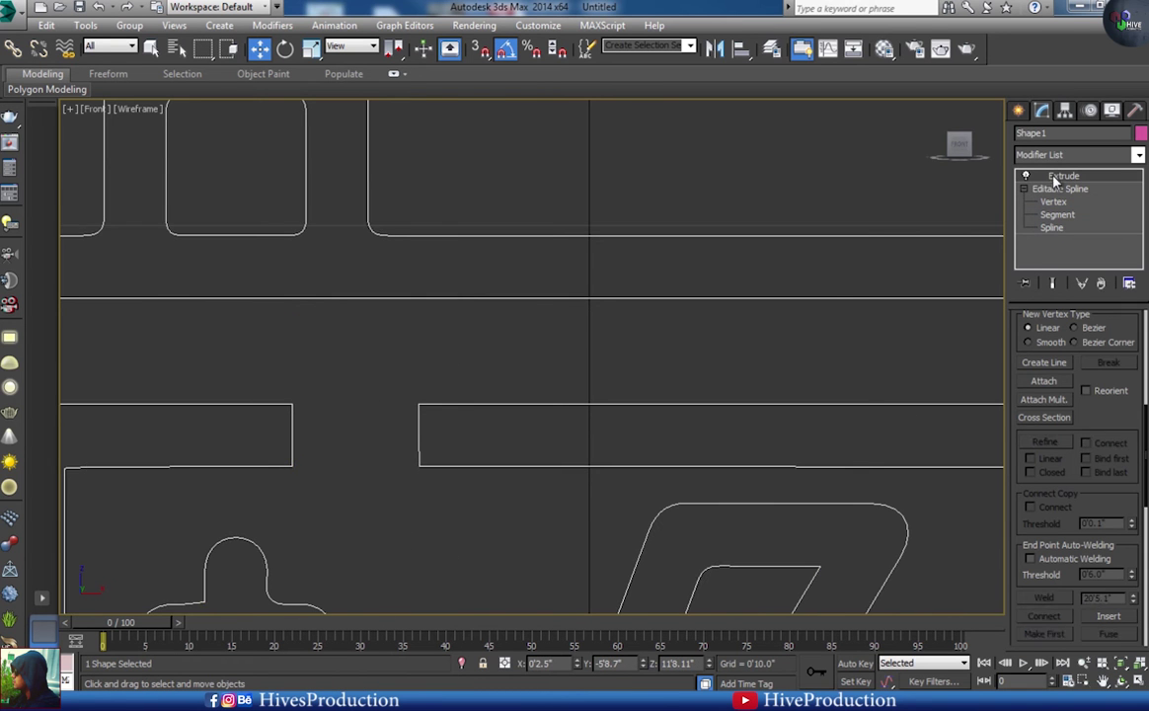
- Move the extruded logo down from above the roof to the wall area over the bar chairs, at about X 5'3.9"
key(alt+w)
click(662, 428)
key(alt+w)
scroll(661, 428, down, 5)
scroll(661, 429, down, 8)
alt+middle_drag(626, 470, 777, 497)
key(alt+w)
right_click(757, 273)
key(alt+w)
middle_drag(757, 272, 688, 291)
scroll(688, 291, down, 10)
drag(708, 286, 857, 413)
- Move the logo back along Y to the booth's back wall, at about Y 5'2.7"
key(alt+w)
right_click(755, 489)
key(alt+w)
middle_drag(754, 523, 835, 295)
drag(839, 387, 534, 342)
key(z)
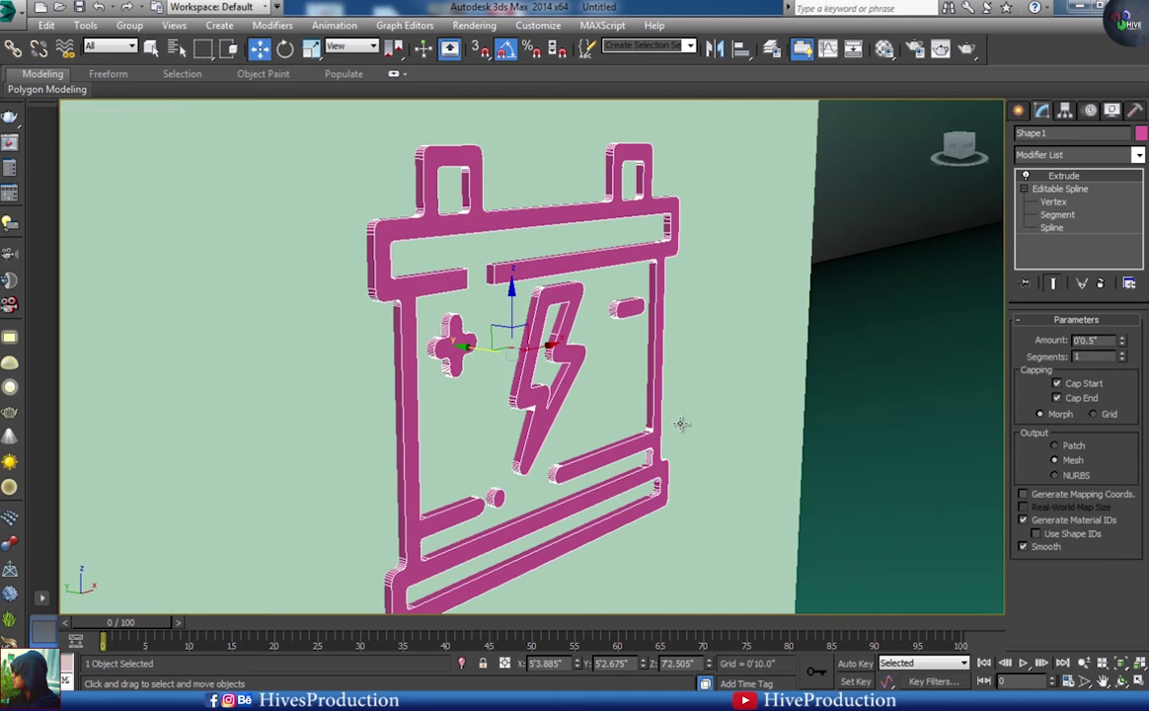
- Scale the battery logo down slightly and raise it a little above the bar chairs in the Front view
key(f)
key(r)
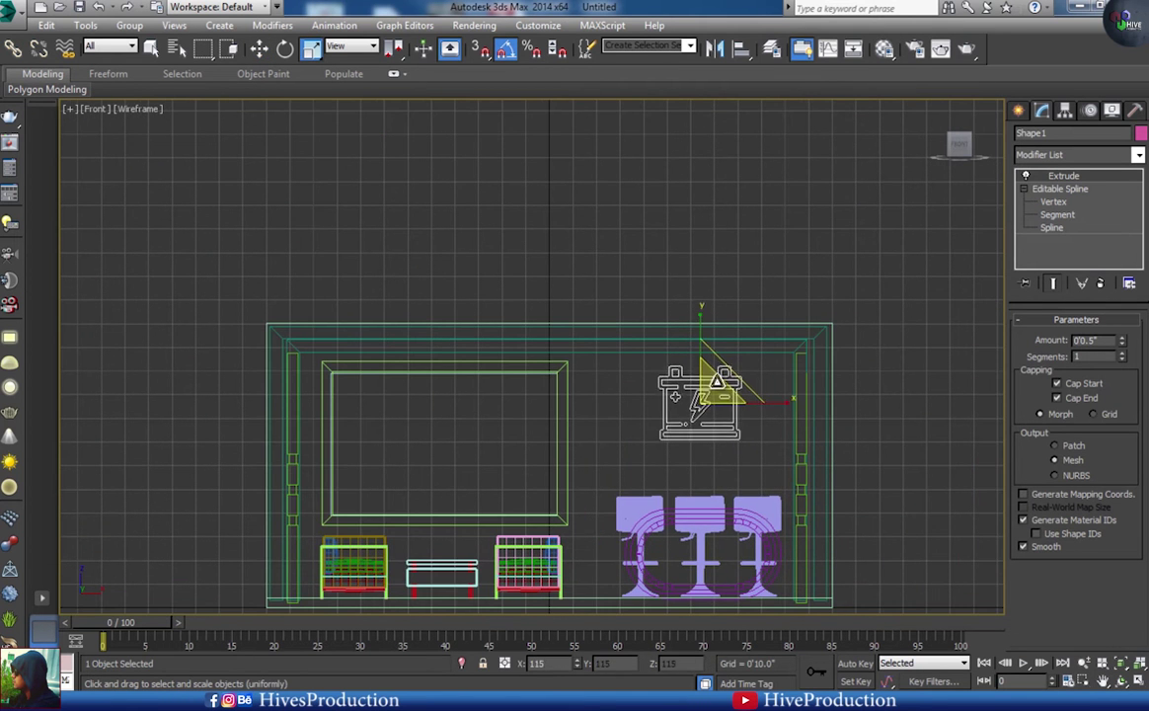
scroll(827, 447, up, 4)
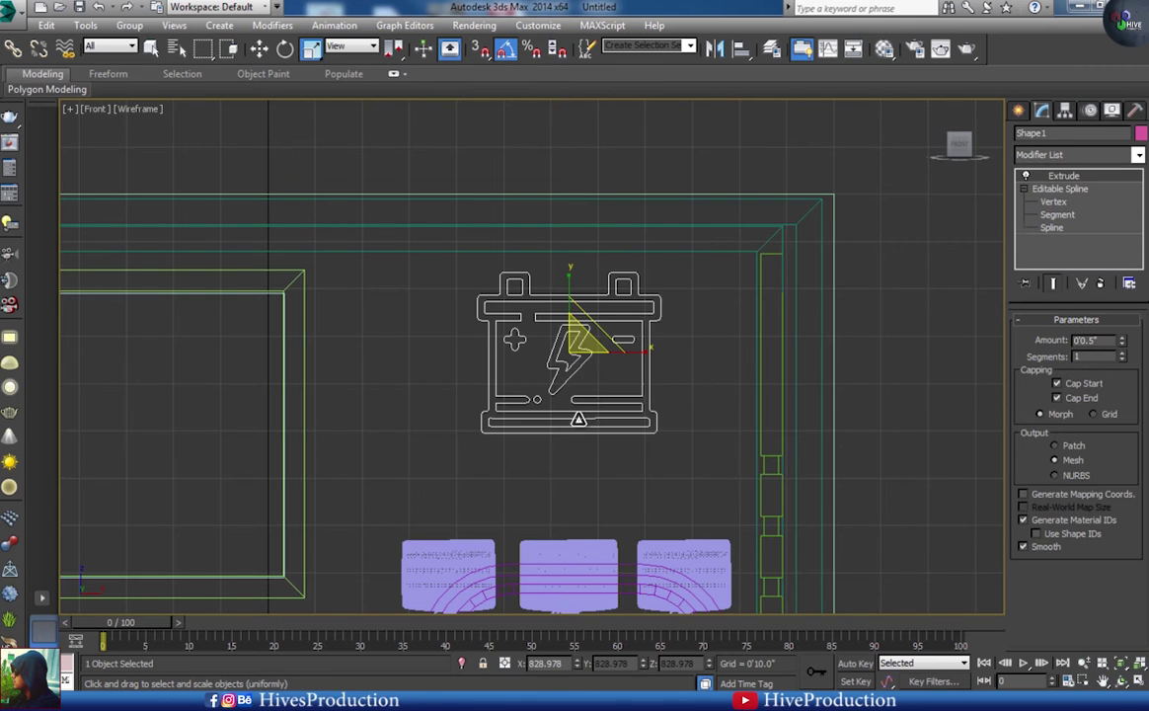
drag(583, 349, 582, 364)
key(w)
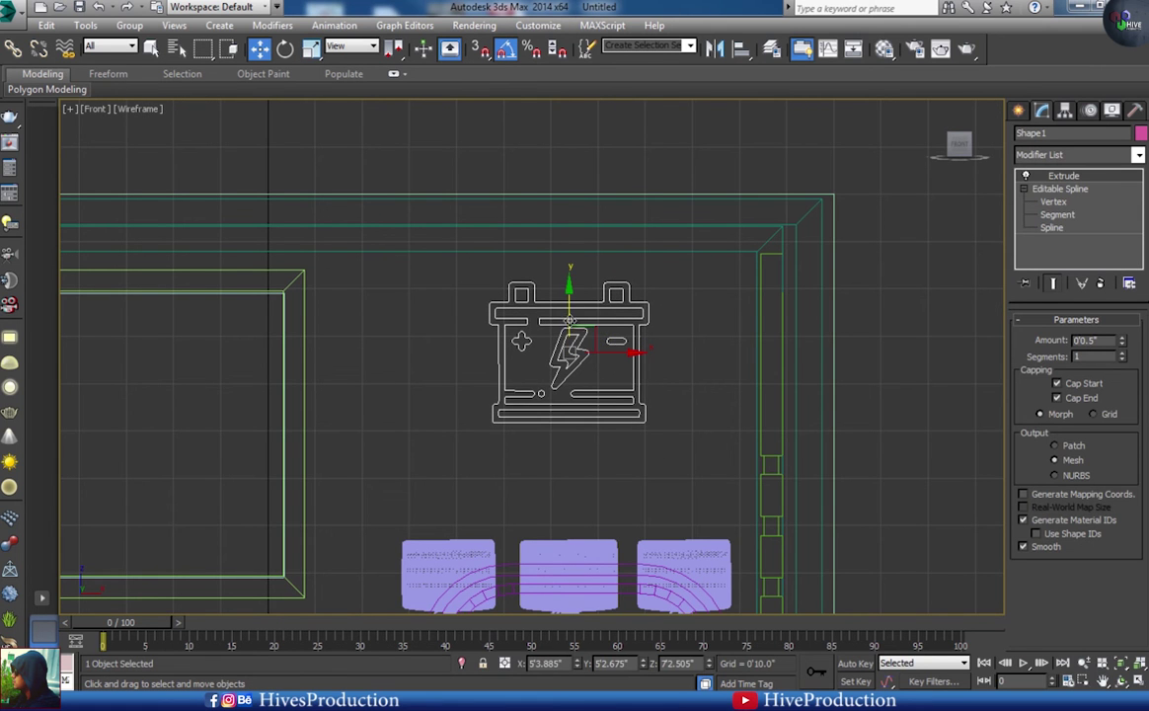
drag(570, 316, 569, 309)
- Create a centred Arial text shape reading MURSK BATTERY on two lines below the logo in the Front view
click(1018, 111)
click(1043, 137)
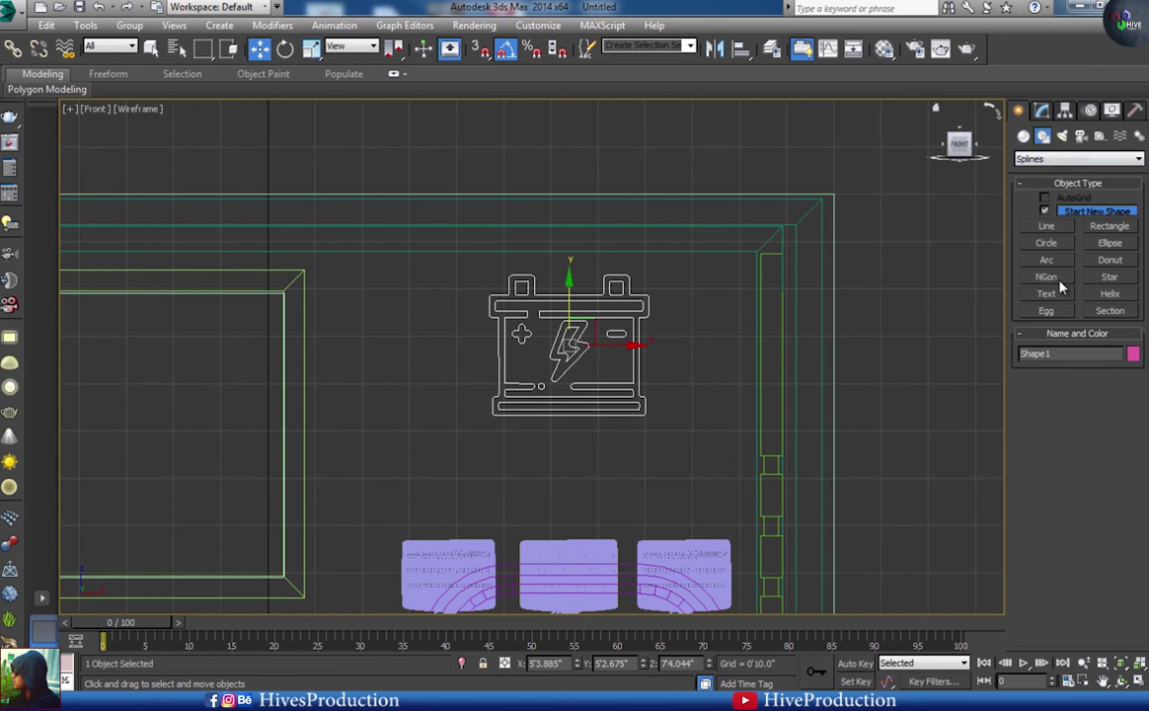
drag(1075, 541, 964, 542)
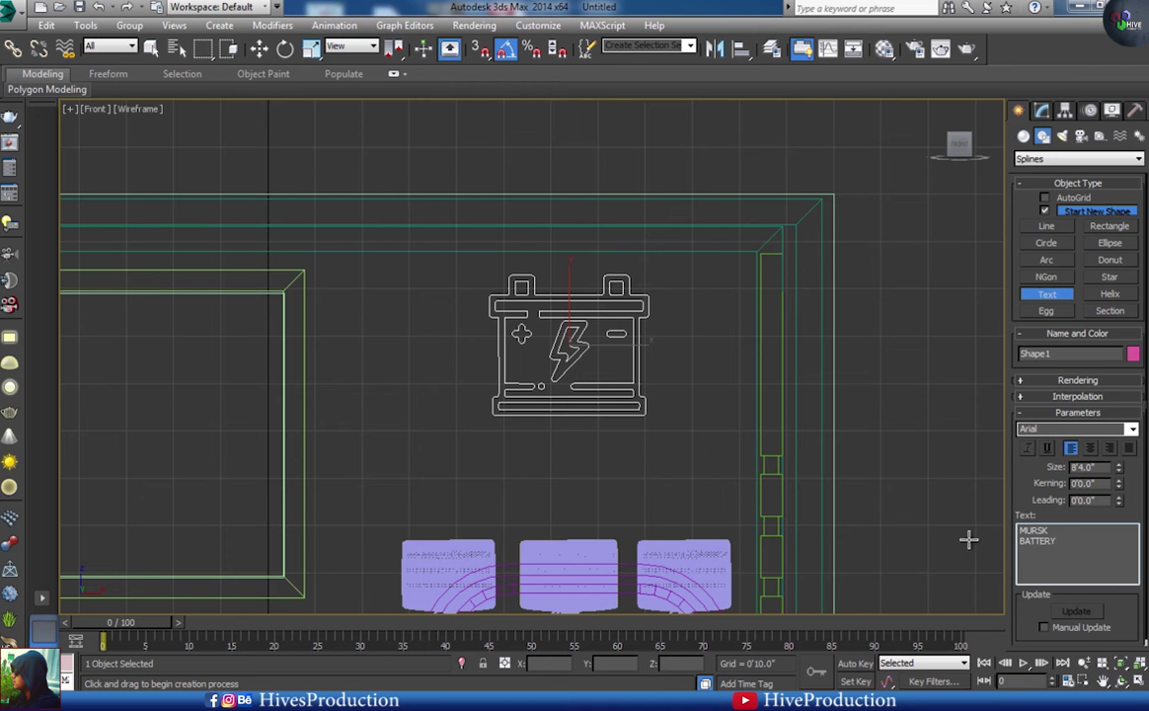
click(552, 468)
key(t)
key(f)
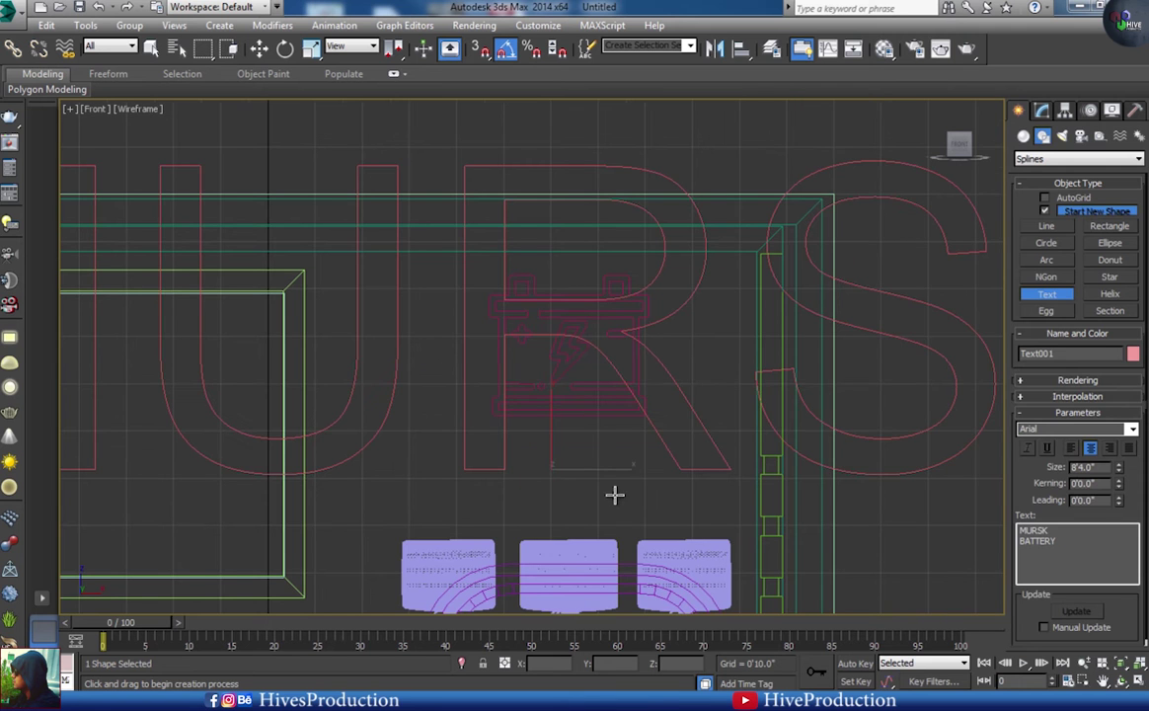
- Scale the text uniformly to about 10.7% and position it centred beneath the battery logo
key(r)
drag(563, 457, 561, 632)
click(561, 478)
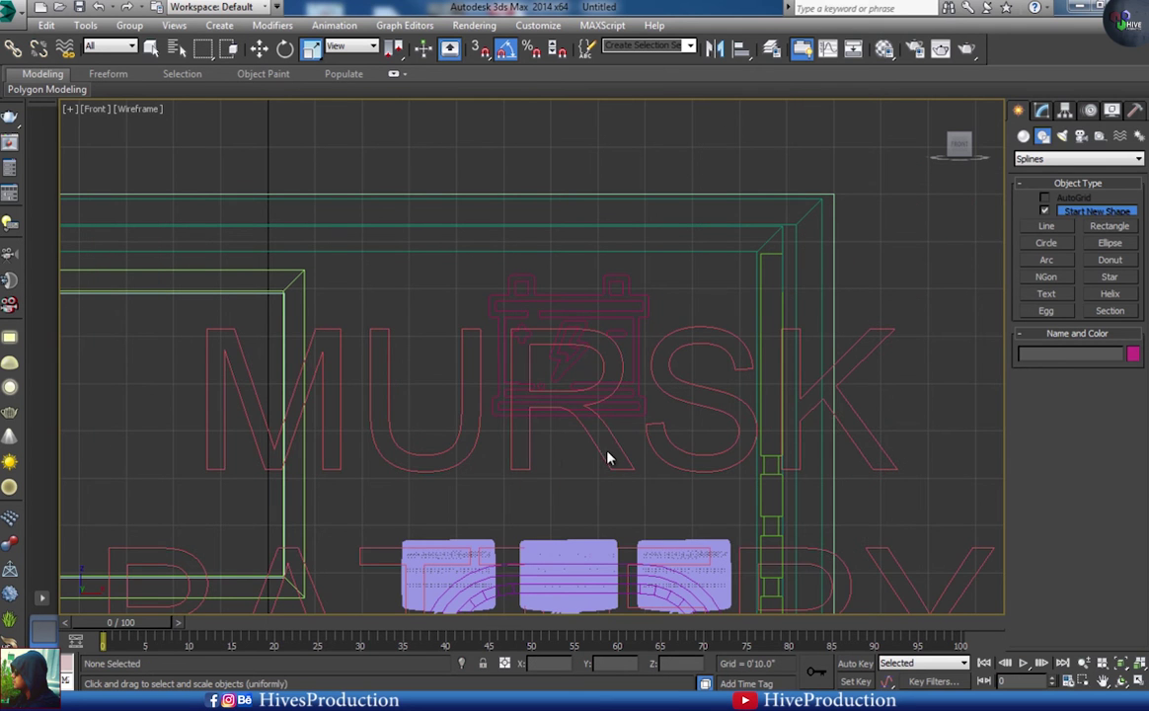
click(607, 457)
drag(569, 461, 474, 677)
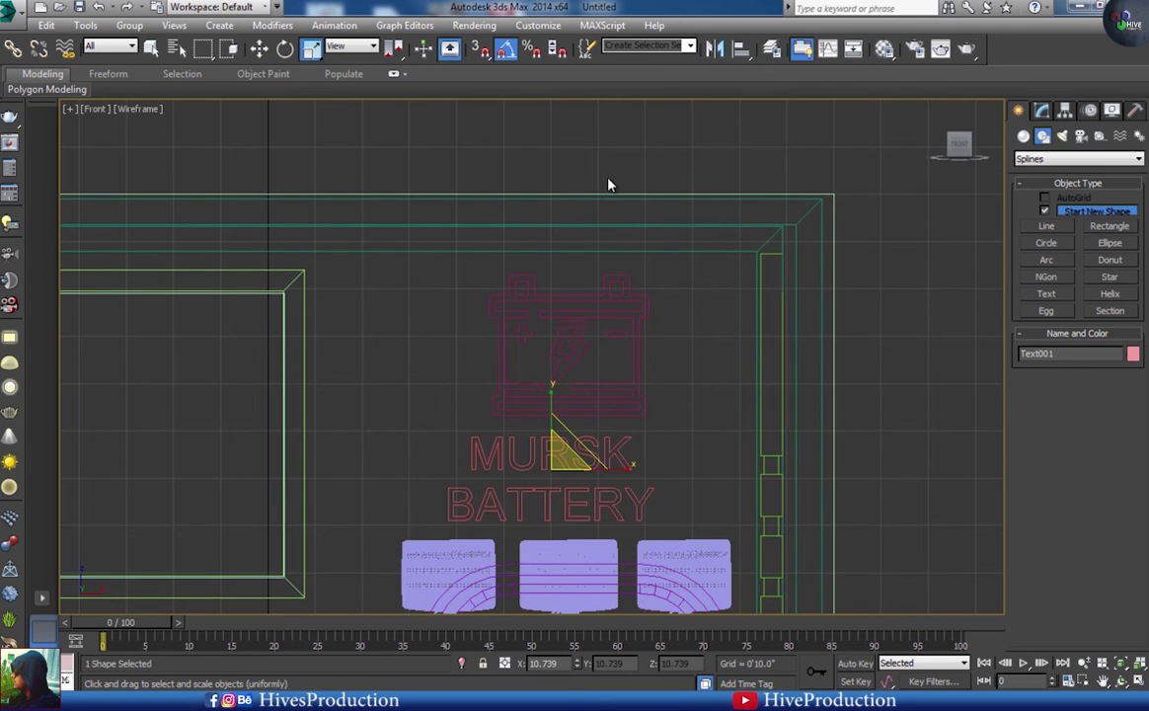
scroll(582, 493, up, 3)
key(w)
drag(546, 421, 586, 399)
- Set the text's font to Times New Roman, its kerning to 0'1.17" and its leading to -2'2.832"
click(1044, 111)
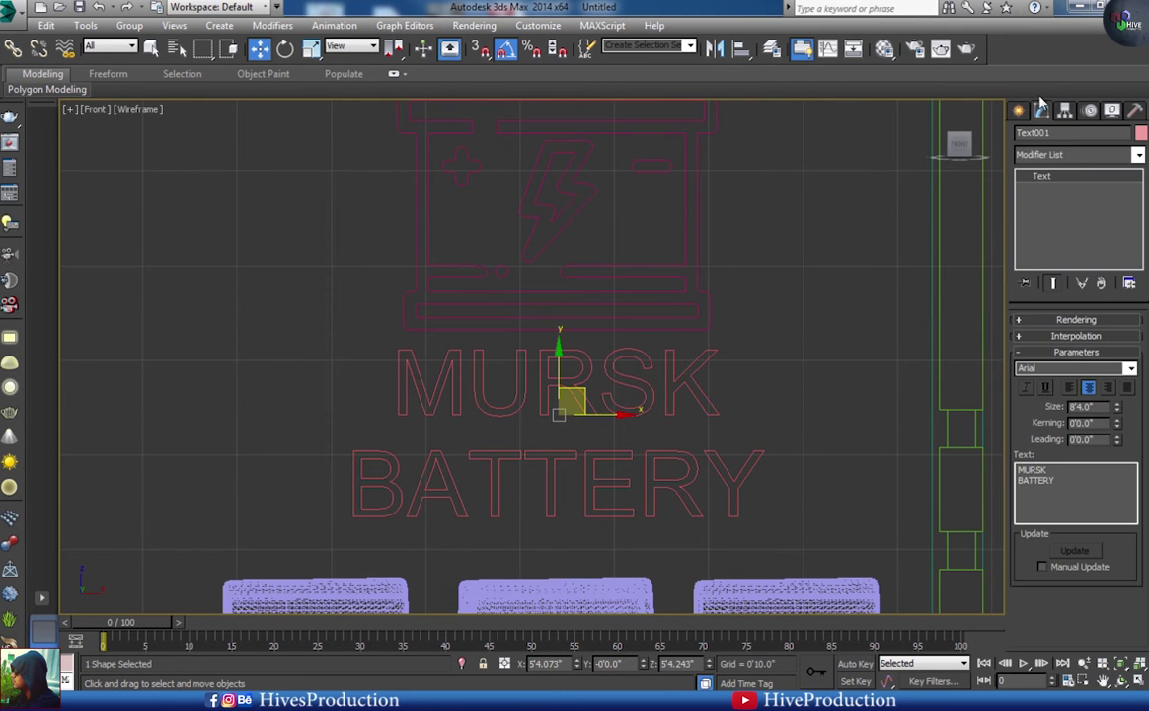
click(1065, 159)
click(1065, 159)
click(1132, 368)
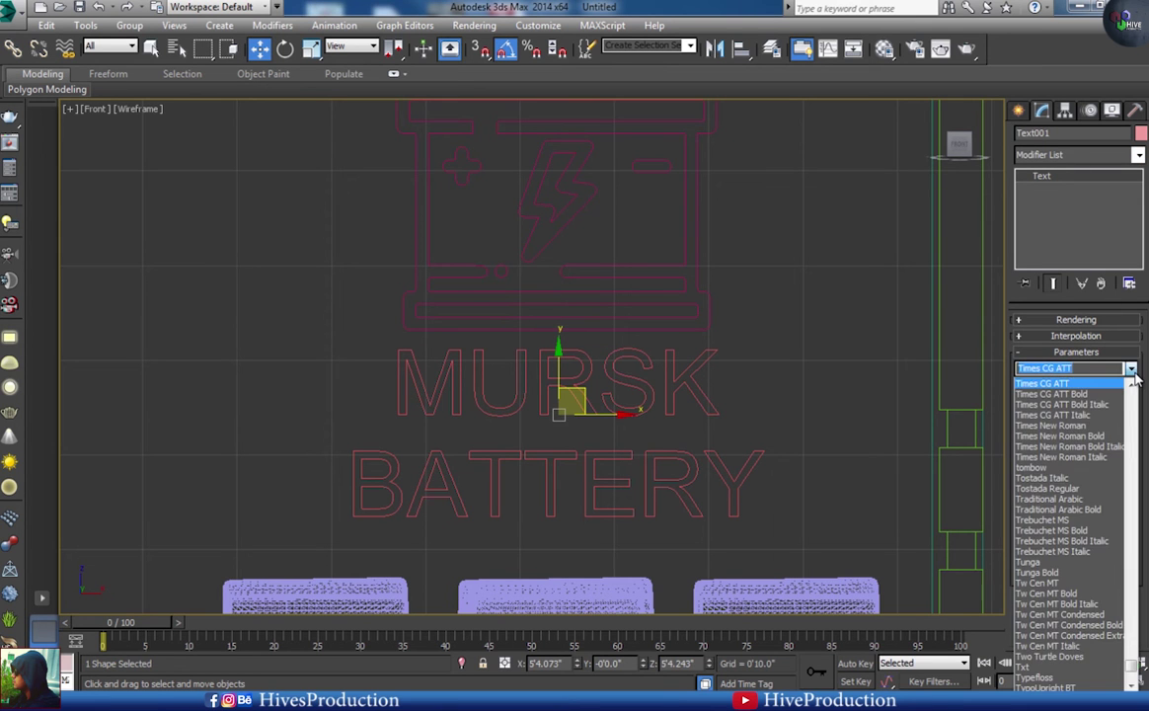
click(1074, 426)
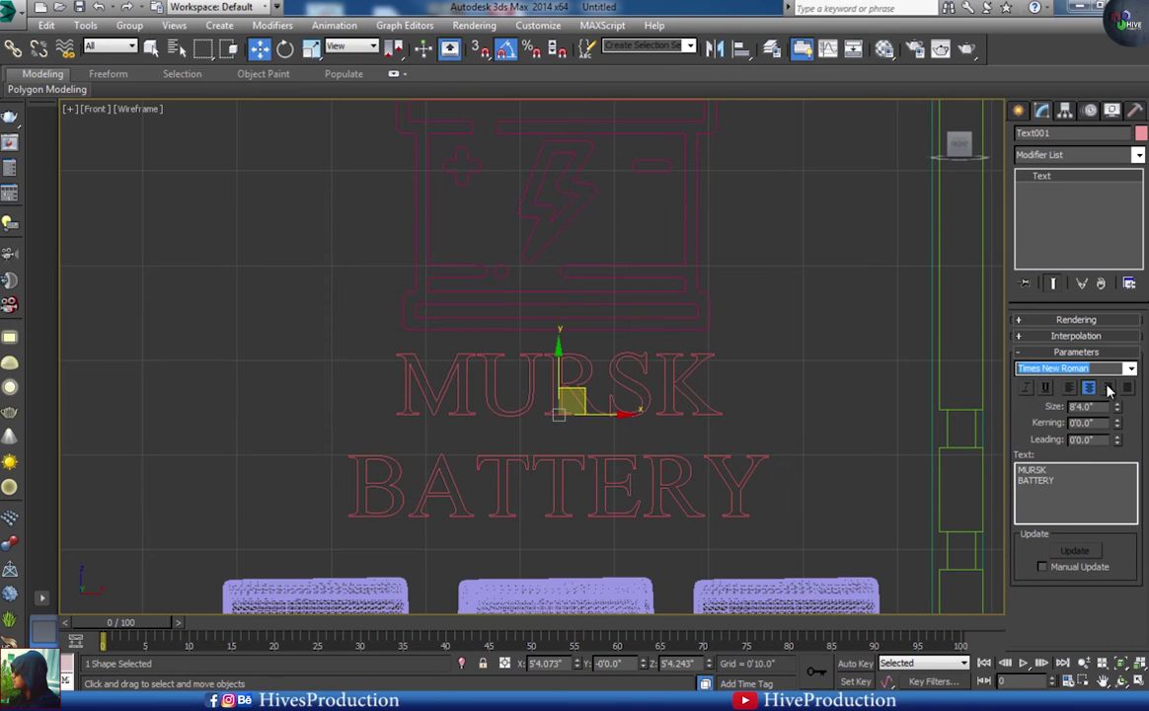
drag(1118, 426, 1120, 331)
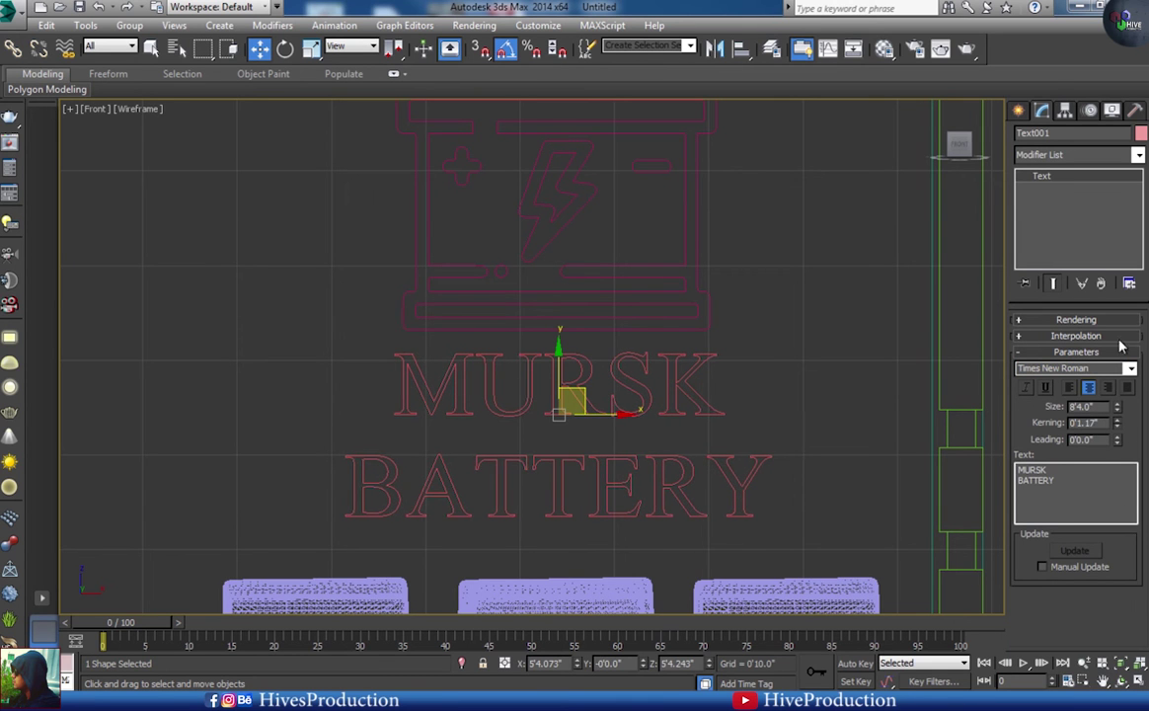
drag(1117, 443, 1061, 505)
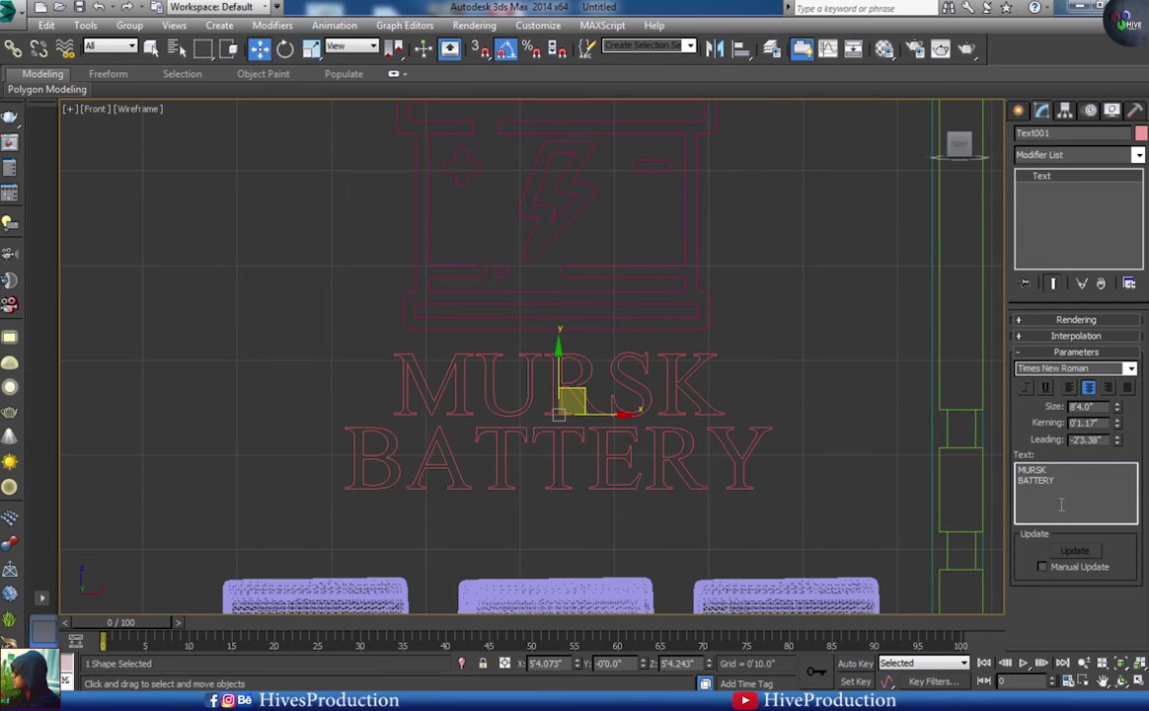
drag(1117, 443, 1121, 437)
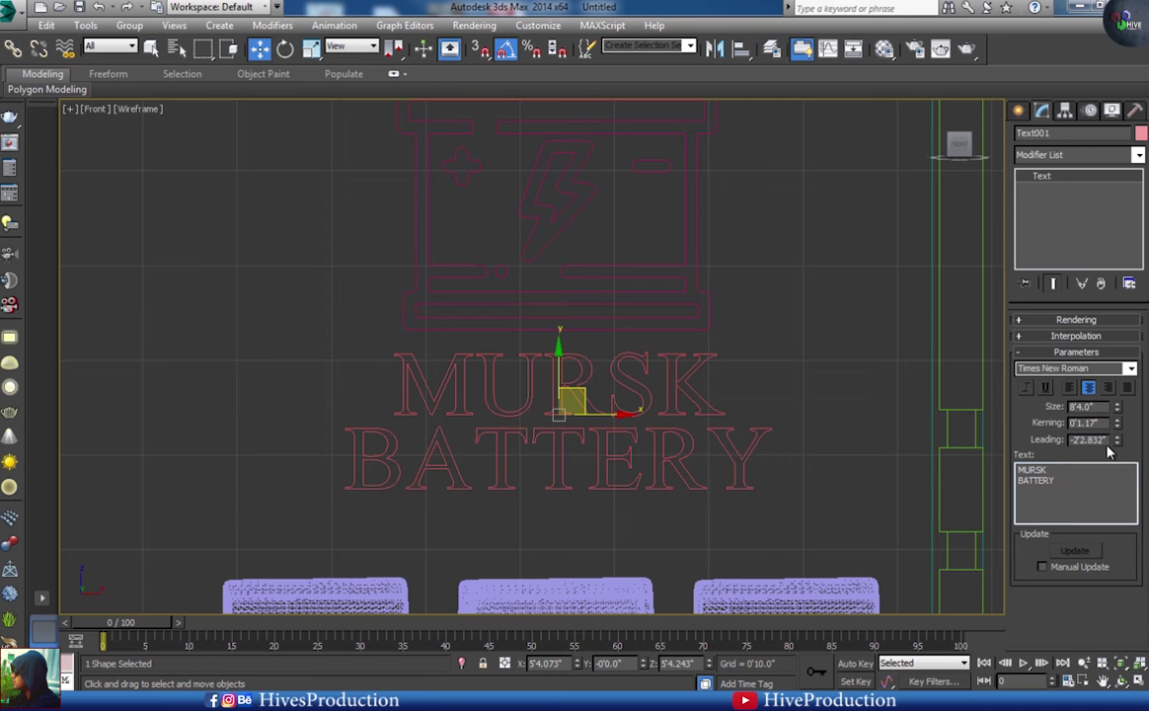
- Copy the Extrude modifier from the battery logo and paste it onto the MURSK BATTERY text
click(804, 418)
click(628, 415)
click(678, 286)
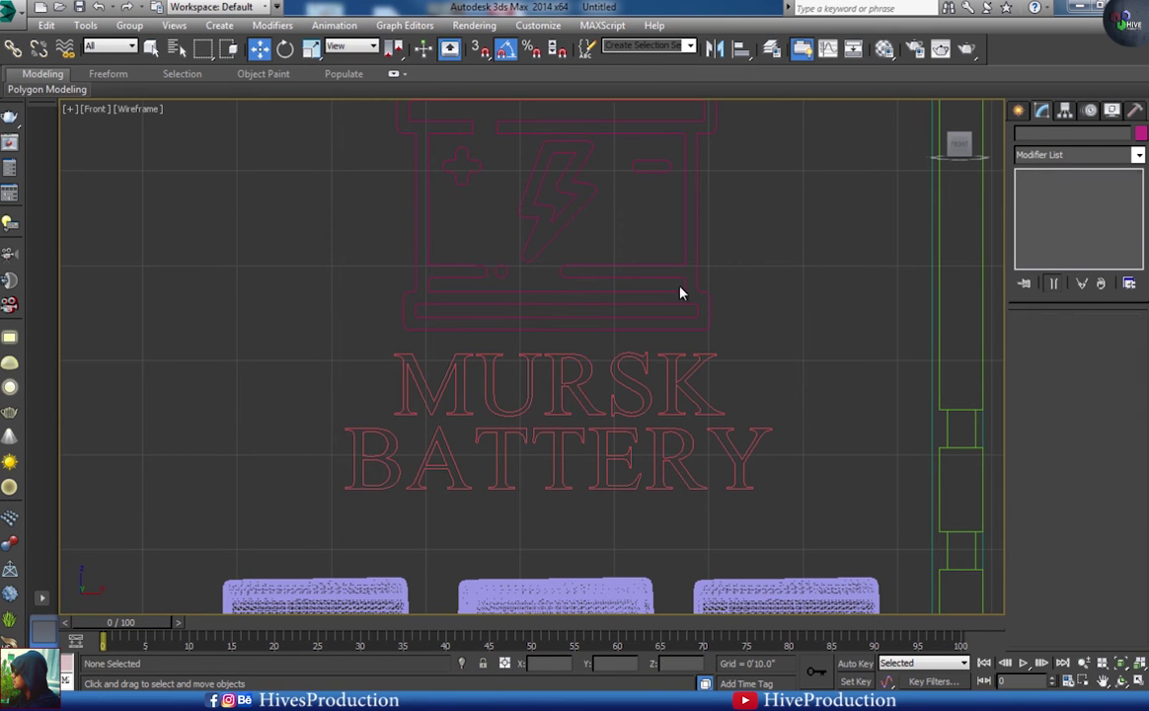
click(700, 276)
right_click(1052, 176)
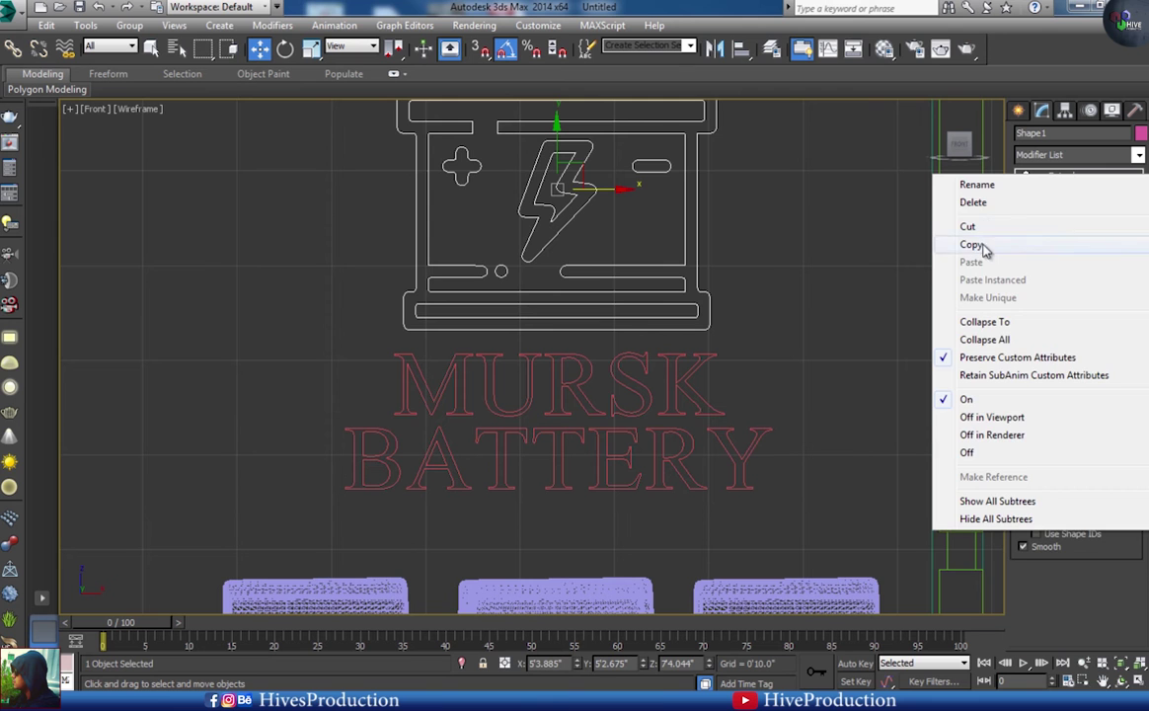
click(985, 246)
drag(748, 386, 700, 443)
right_click(1039, 175)
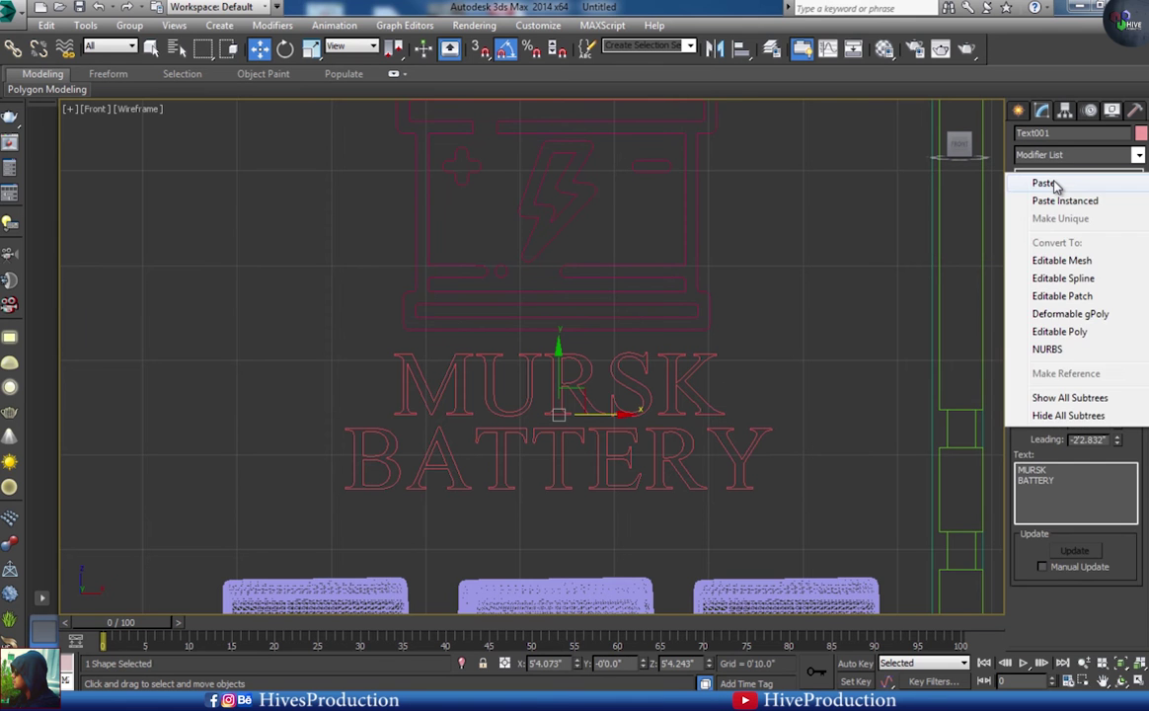
click(1050, 184)
- Select the MURSK BATTERY text in the Perspective view and set its extrude amount to 0'4.5"
click(875, 329)
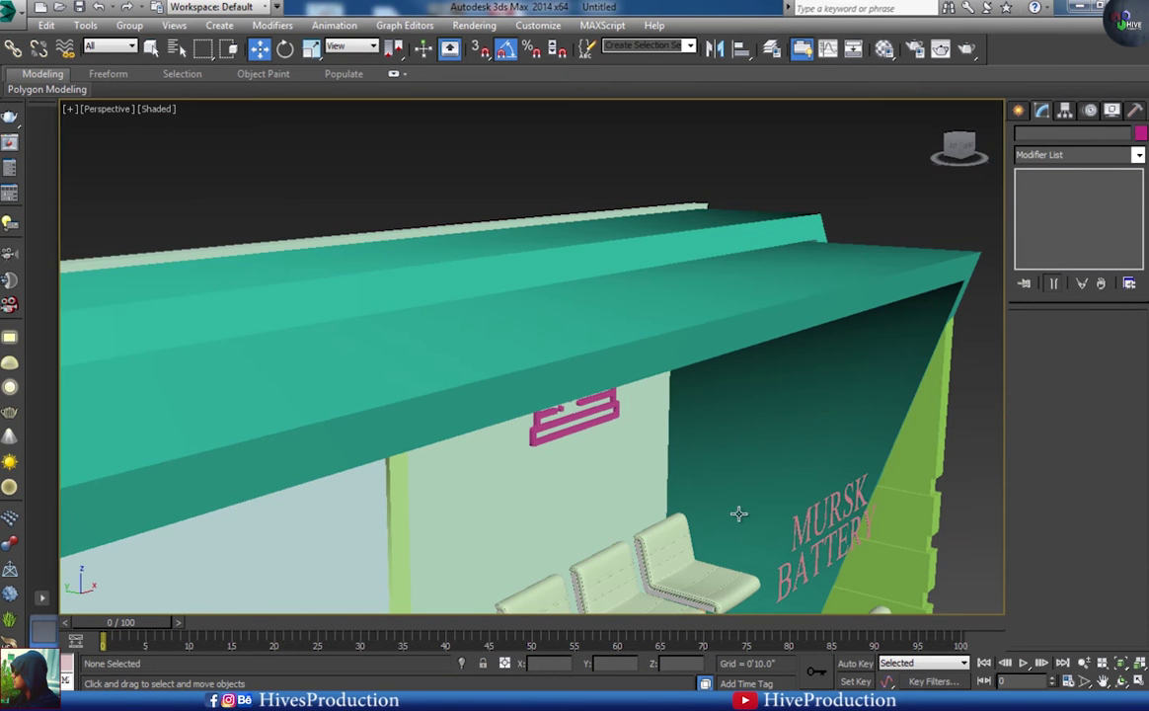
click(805, 528)
click(1123, 338)
click(1123, 338)
click(1123, 337)
click(1122, 338)
- Move the extruded text back along Y to the back wall beneath the logo, at about Y 5'0.1"
drag(657, 476, 541, 453)
key(z)
alt+middle_drag(598, 516, 629, 526)
drag(490, 342, 372, 343)
alt+middle_drag(373, 346, 493, 416)
- Draw a wide rectangle spline above the middle of the booth roof in the Front view
scroll(494, 416, down, 8)
key(alt+w)
click(704, 259)
key(alt+w)
middle_drag(557, 285, 605, 379)
scroll(606, 379, down, 8)
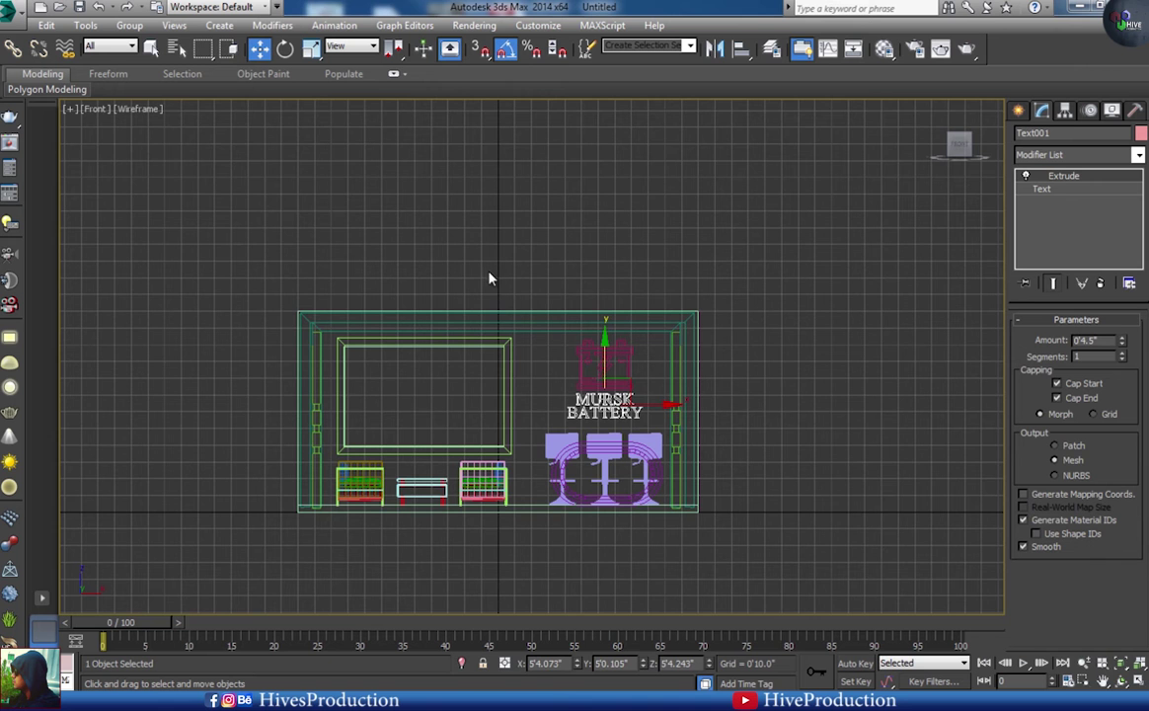
middle_drag(514, 278, 559, 304)
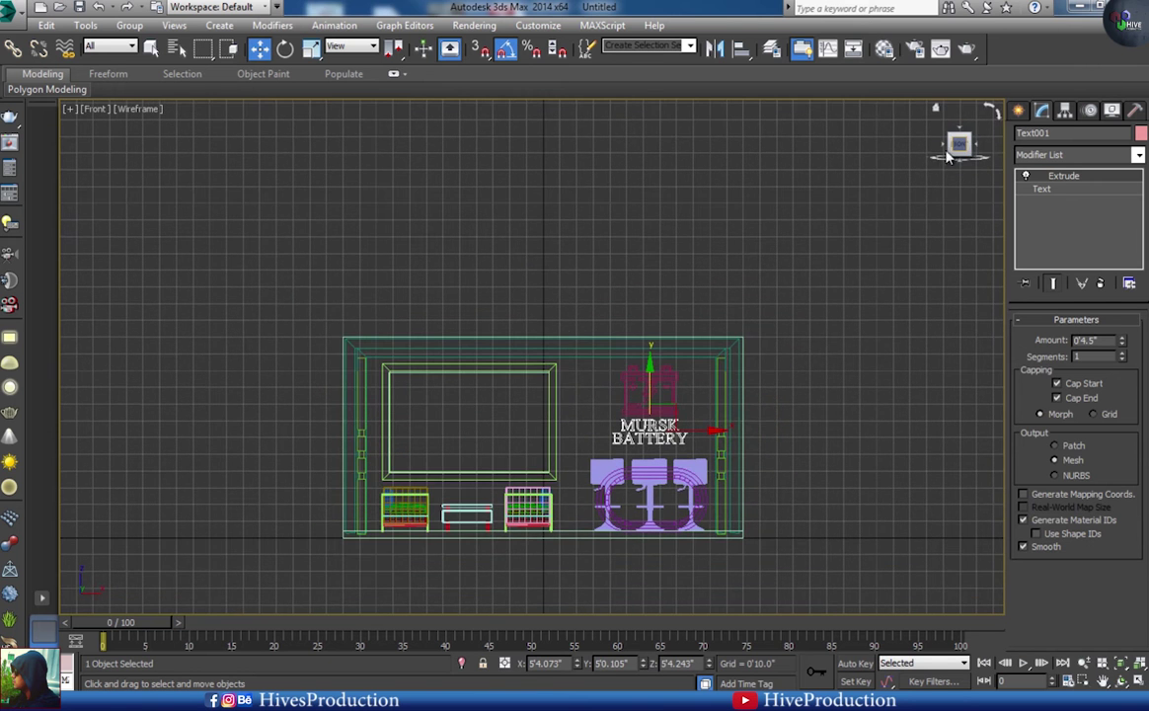
click(1018, 111)
click(1109, 227)
middle_drag(652, 356, 659, 344)
scroll(600, 344, up, 6)
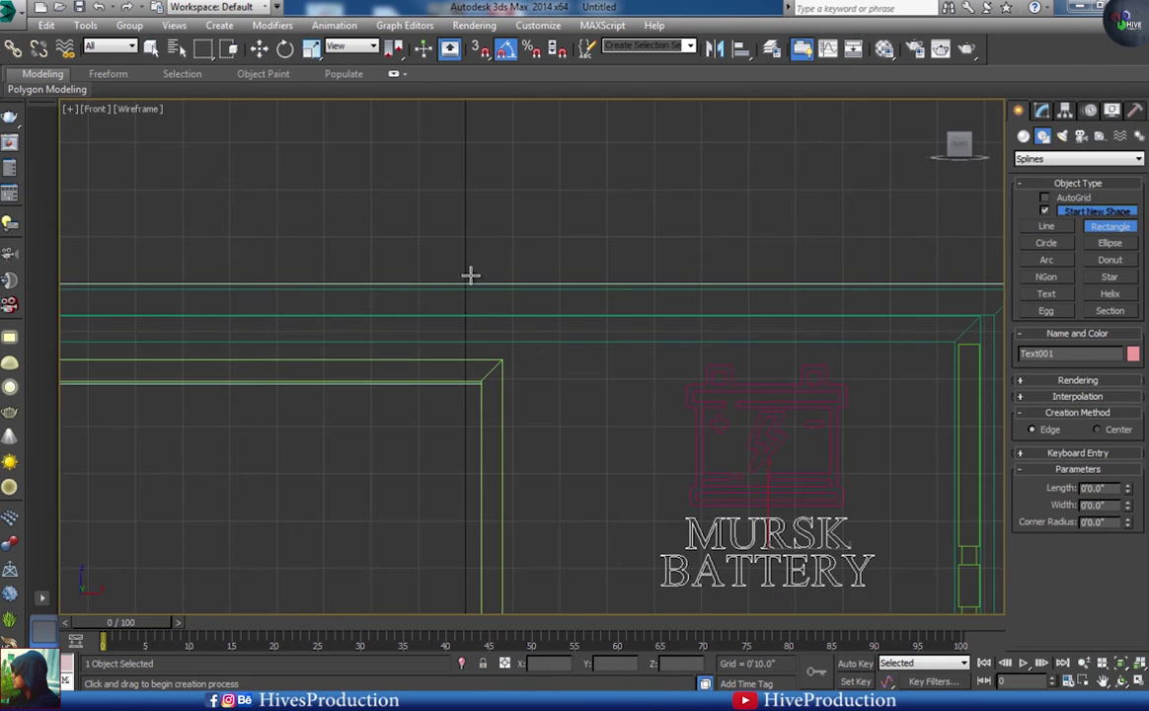
drag(353, 213, 645, 289)
key(w)
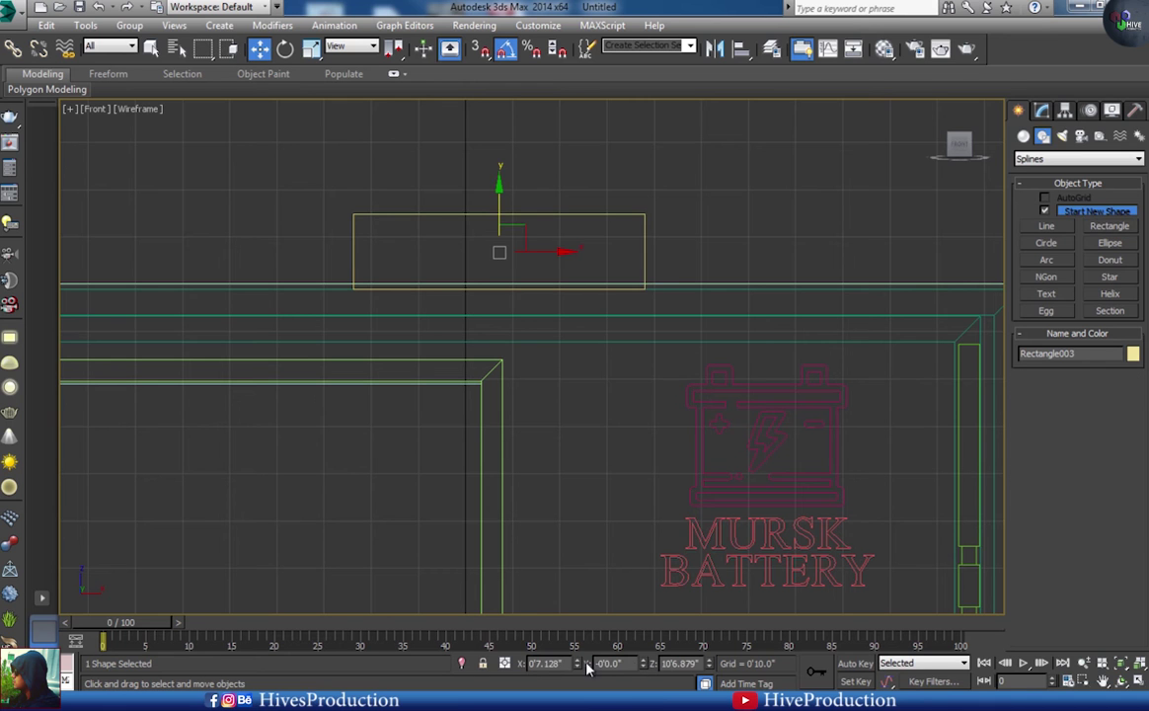
- Centre the roof rectangle at X 0, scaled wider and taller, with its lower edge resting on the roof's upper edge
key(r)
drag(528, 251, 557, 250)
drag(467, 185, 462, 133)
key(w)
drag(464, 187, 459, 156)
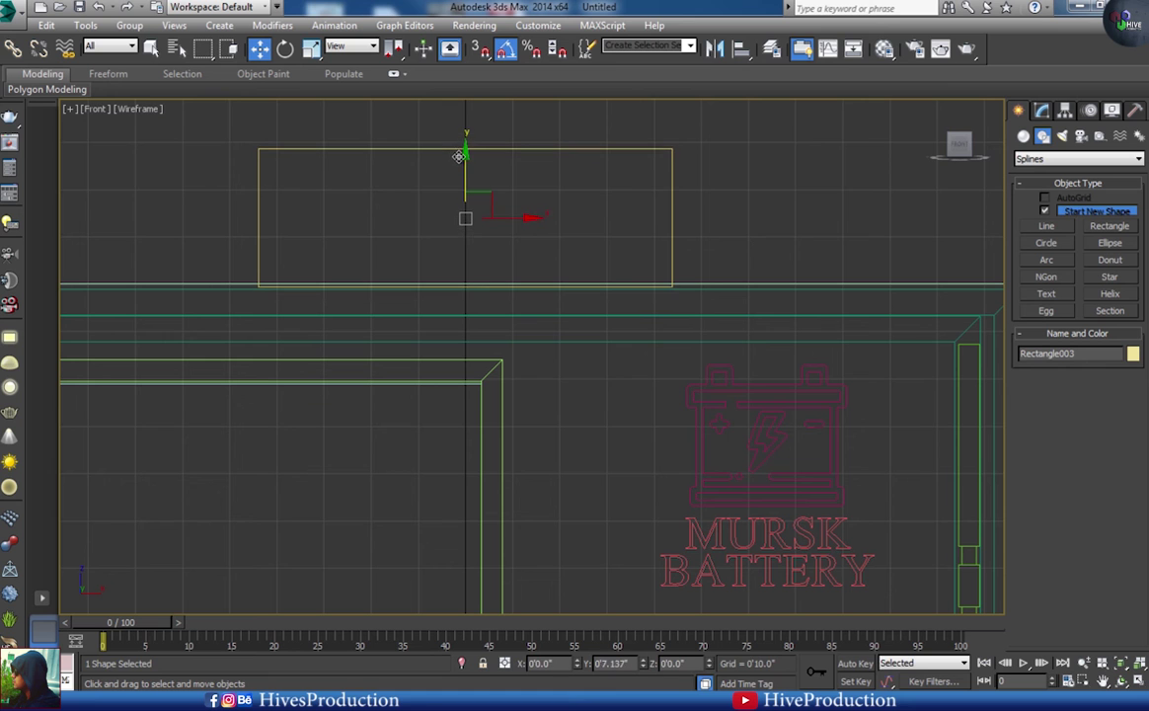
- Convert the rectangle above the roof to an Editable Spline and pull its upper vertices inward into a trapezoid
right_click(536, 186)
mouse_move(665, 333)
click(731, 331)
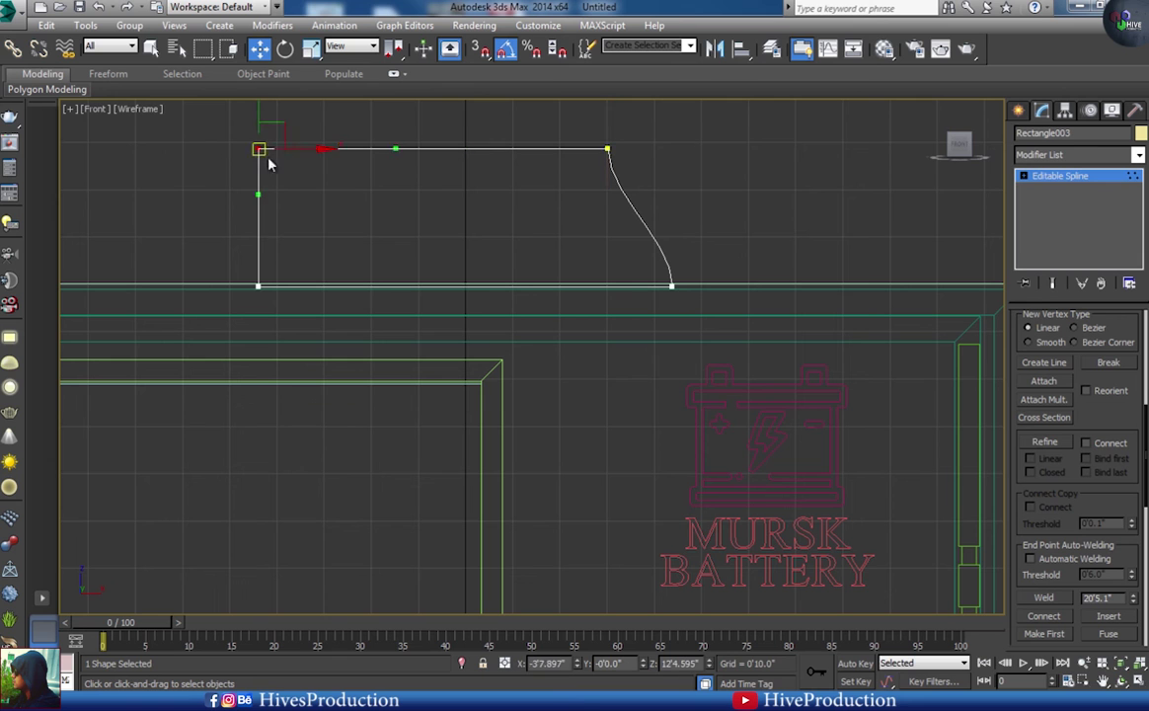
- Select all vertices of the roof trapezoid and set their type to Corner
drag(210, 136, 893, 357)
right_click(574, 225)
click(551, 132)
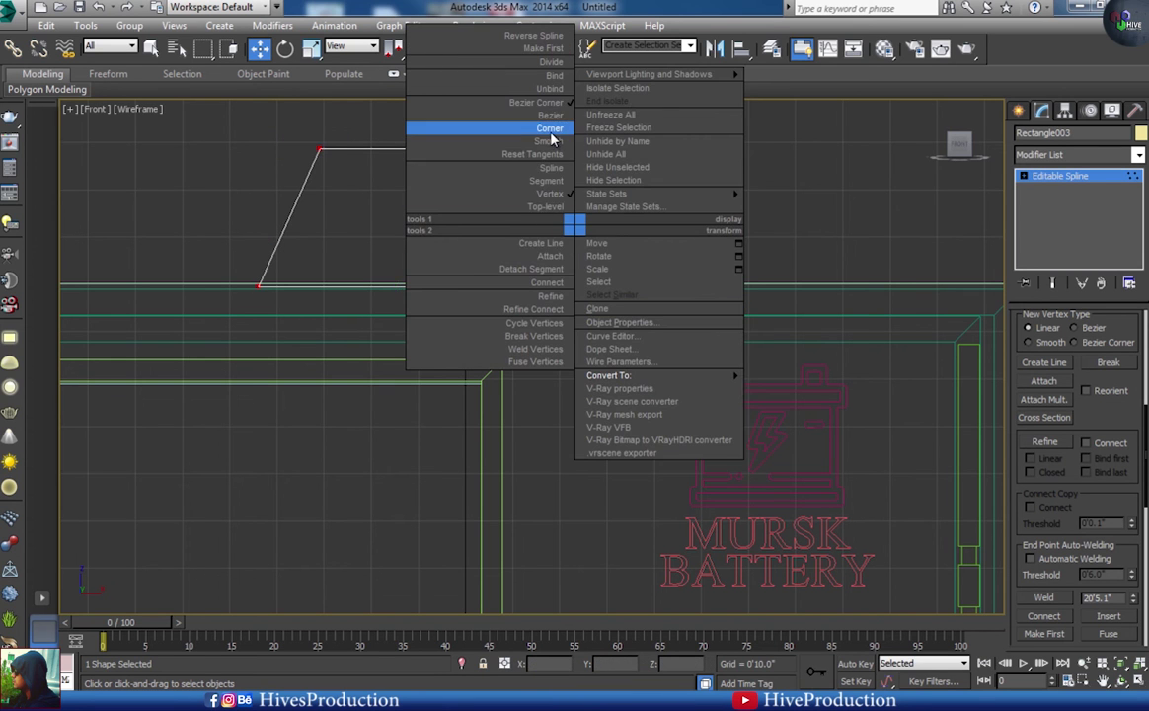
- Make the trapezoid spline's vertices Corner type and fillet its two upper corners above the booth's fascia
drag(276, 160, 276, 160)
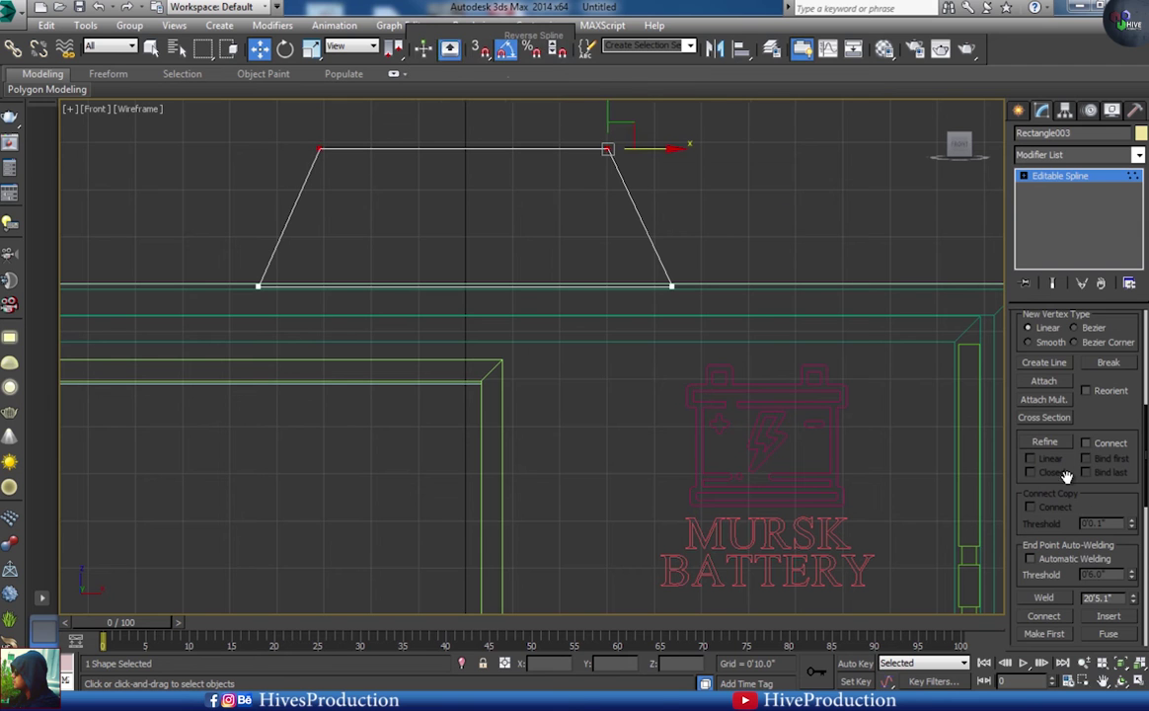
drag(1075, 486, 1076, 337)
click(1046, 524)
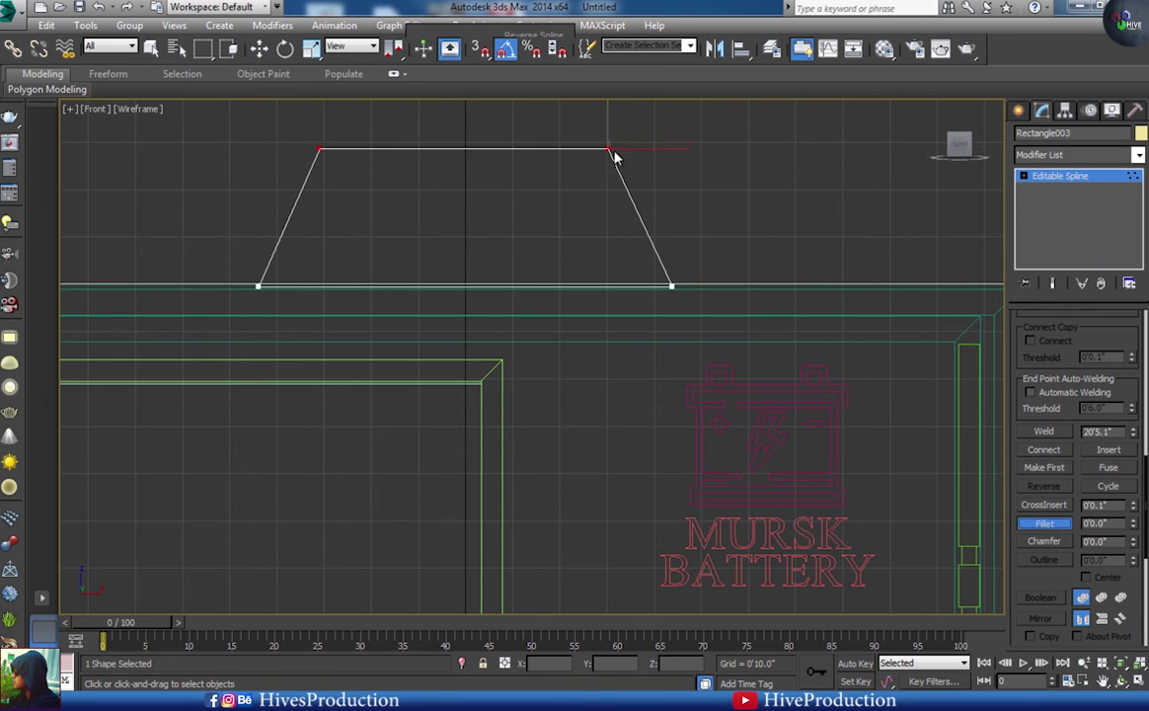
click(1044, 176)
key(w)
click(749, 224)
drag(672, 226, 611, 195)
- Extrude the rounded trapezoid profile by about 1'5.5" to form a header block
key(alt+w)
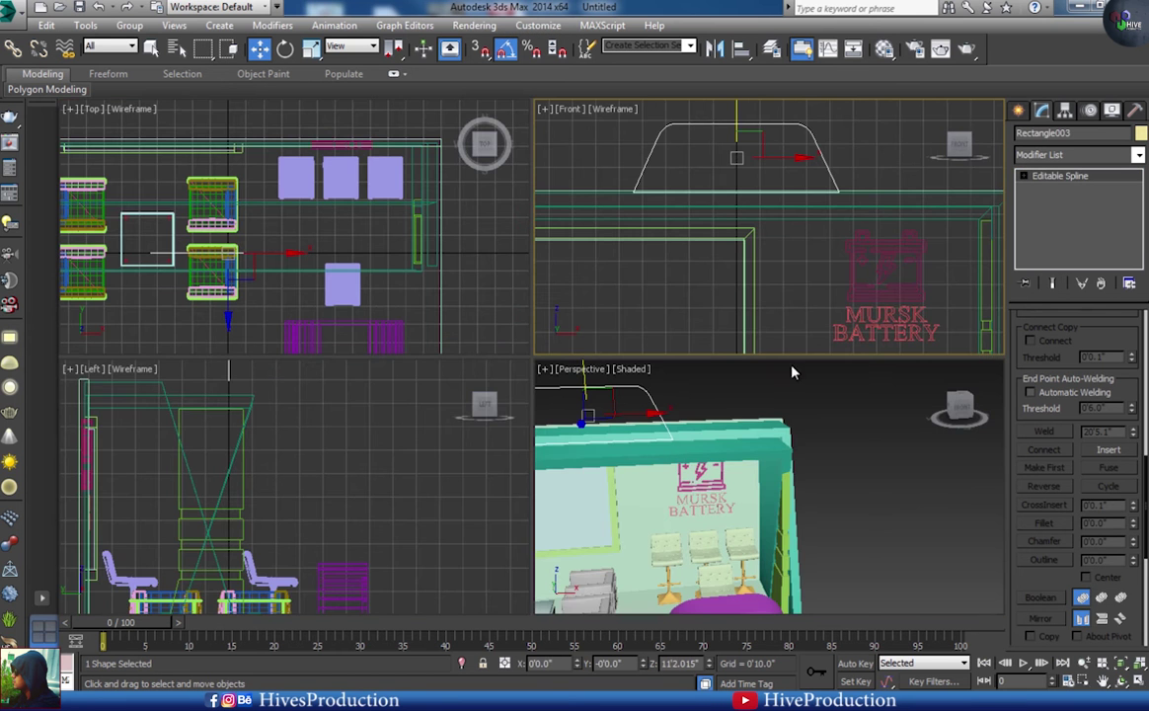
middle_click(650, 411)
key(alt+w)
alt+middle_drag(552, 416, 607, 454)
click(1053, 156)
key(e)
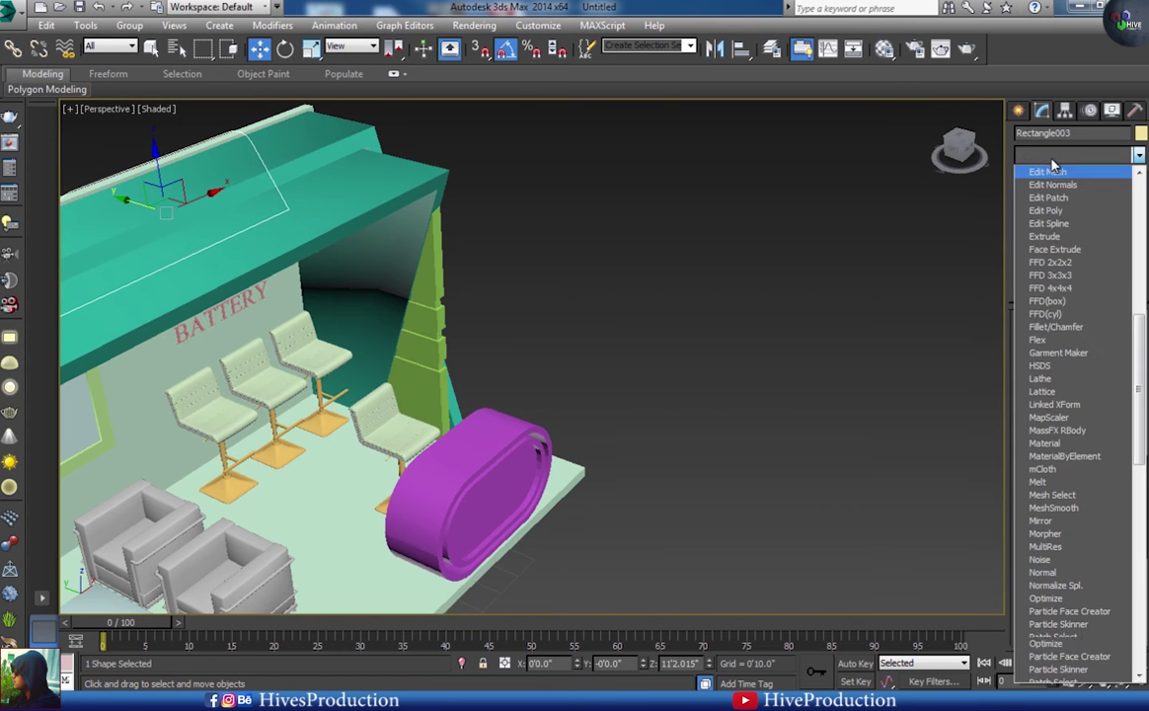
click(1048, 237)
drag(1122, 343, 1121, 317)
alt+middle_drag(559, 312, 430, 238)
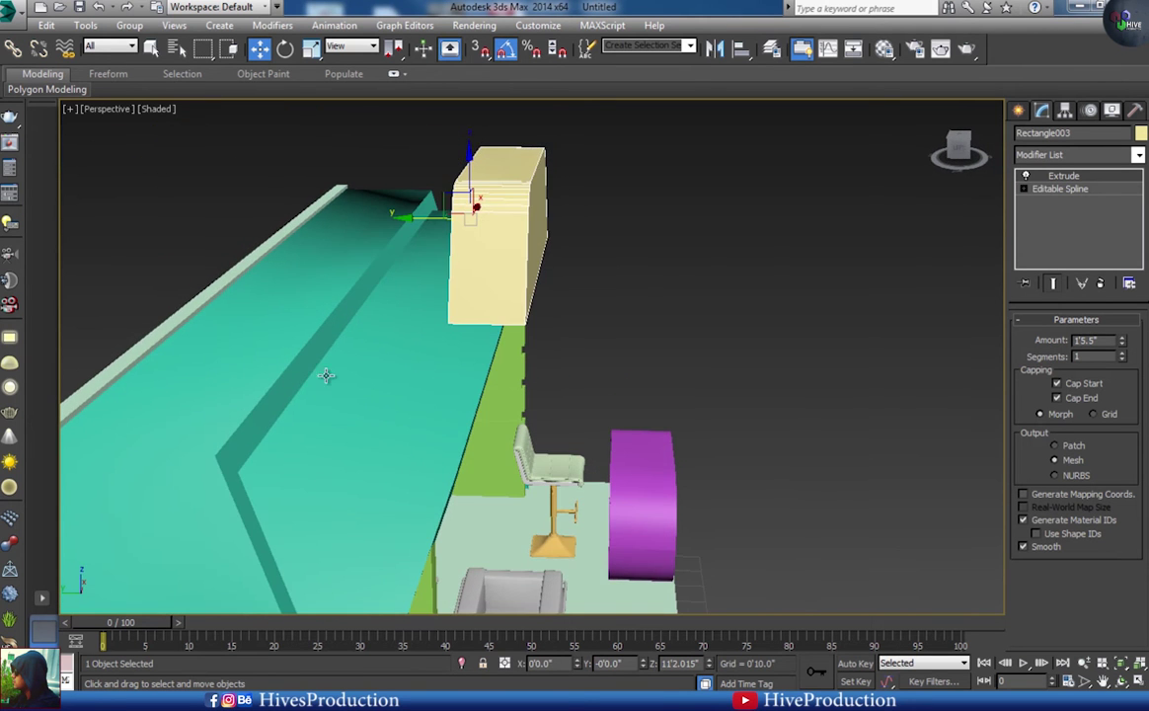
- Move the header block back and down so it sits on the booth's roof fascia
key(l)
scroll(521, 248, up, 4)
drag(527, 216, 471, 246)
key(alt+w)
middle_click(659, 410)
key(alt+w)
alt+middle_drag(553, 434, 599, 445)
- Convert the header block to an Editable Poly
right_click(473, 292)
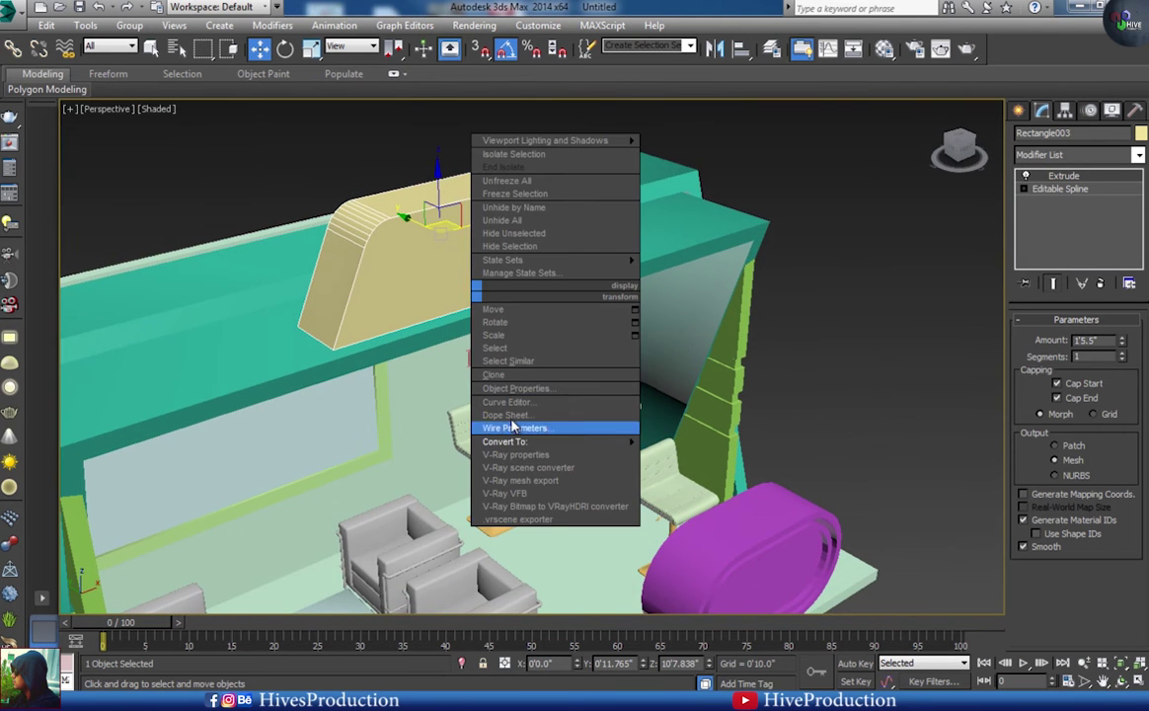
mouse_move(593, 441)
click(681, 442)
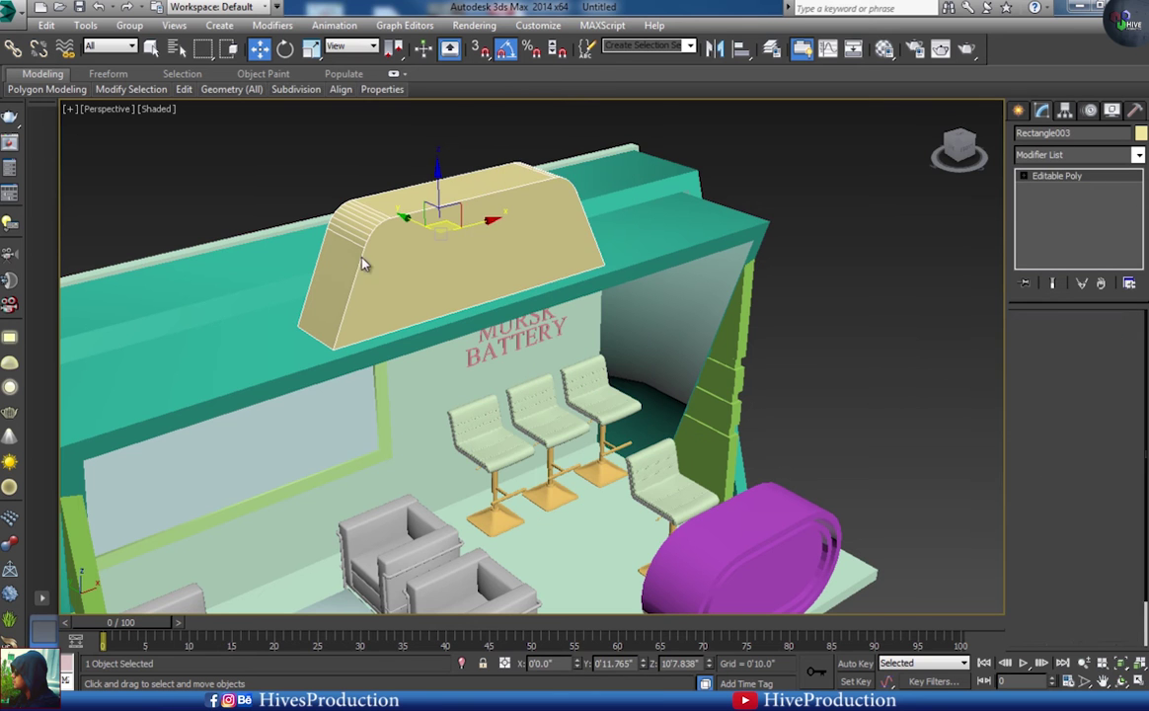
- Inset the header block's front polygon to leave a border and extrude the inner face inward as a recess
key(4)
click(430, 280)
click(1105, 587)
drag(450, 245, 498, 265)
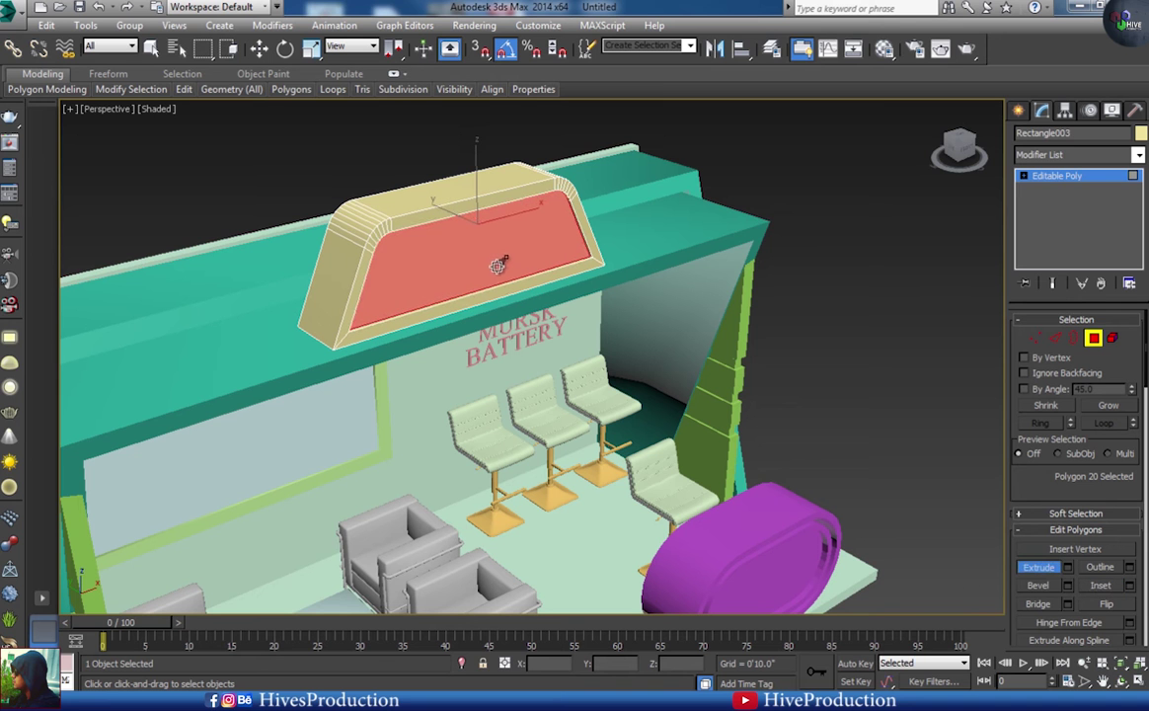
click(1098, 341)
click(901, 342)
- Copy the battery icon and MURSK BATTERY text from the back wall up toward the header in the front view
mouse_move(692, 356)
alt+middle_down()
mouse_move(664, 335)
mouse_move(694, 340)
alt+middle_up()
key(alt+w)
right_click(764, 208)
key(alt+w)
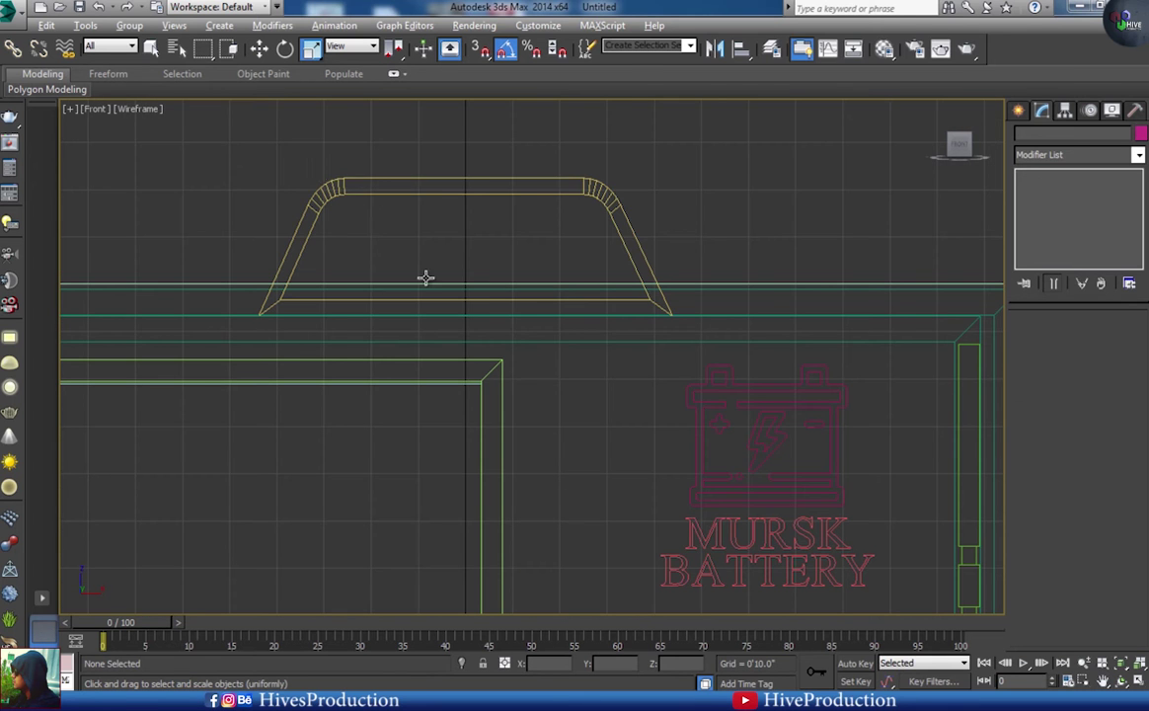
drag(451, 207, 451, 207)
click(539, 219)
click(757, 444)
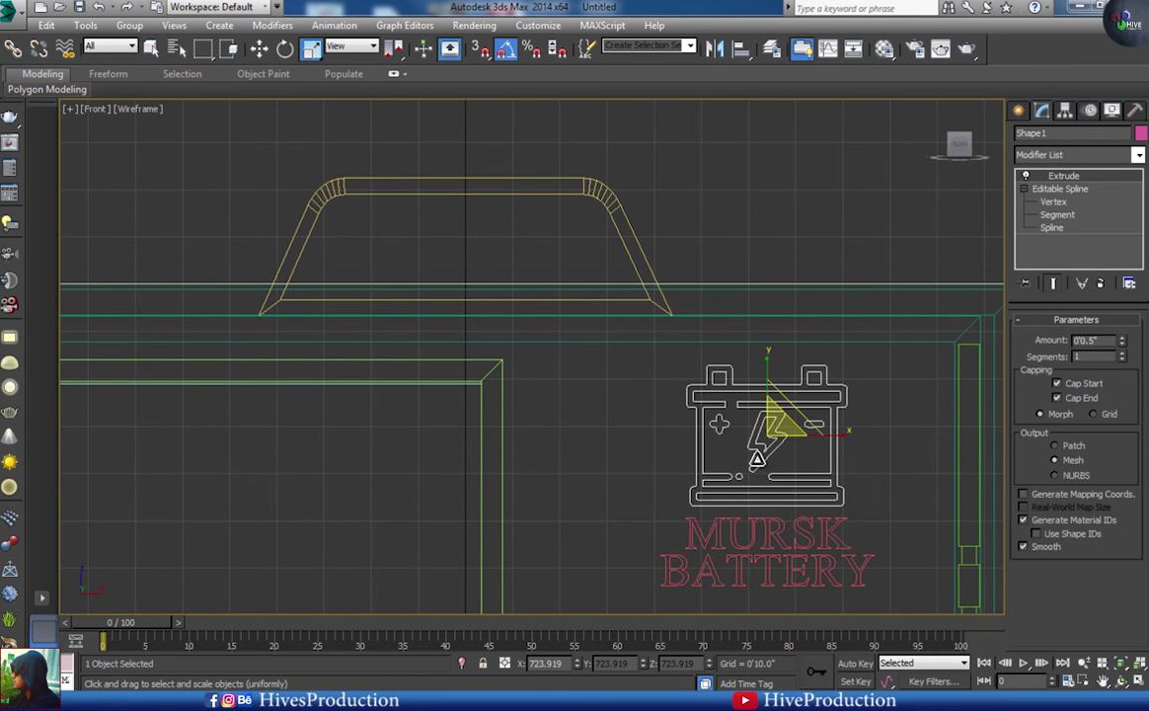
ctrl+click(751, 524)
key(w)
mouse_move(782, 479)
shift+mouse_down()
mouse_move(476, 312)
mouse_move(451, 398)
shift+mouse_up()
click(560, 429)
- Scale down the copied icon and text and move them inside the header's outline
key(r)
key(w)
drag(477, 314, 478, 237)
click(444, 248)
click(385, 283)
click(391, 282)
right_click(478, 237)
click(380, 279)
- Place the copied MURSK BATTERY text beside the battery icon on the header and resize it to fit
drag(402, 273, 587, 179)
key(r)
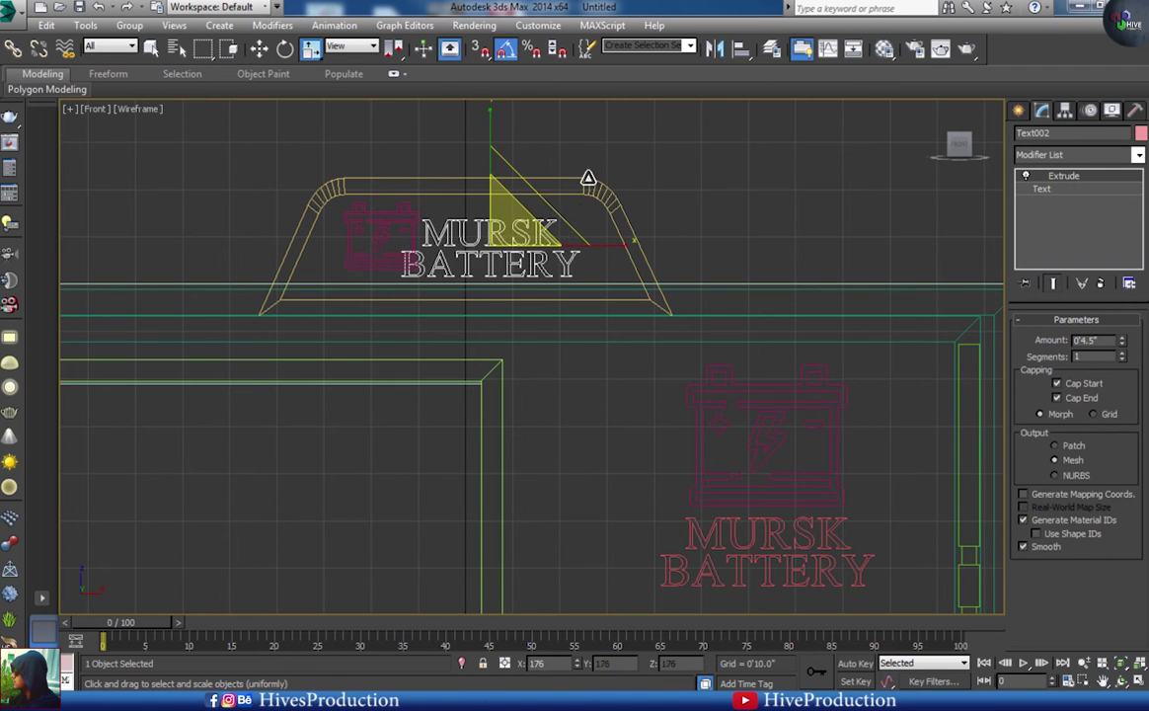
key(w)
mouse_move(518, 226)
mouse_down()
mouse_move(543, 219)
mouse_move(527, 229)
mouse_up()
key(r)
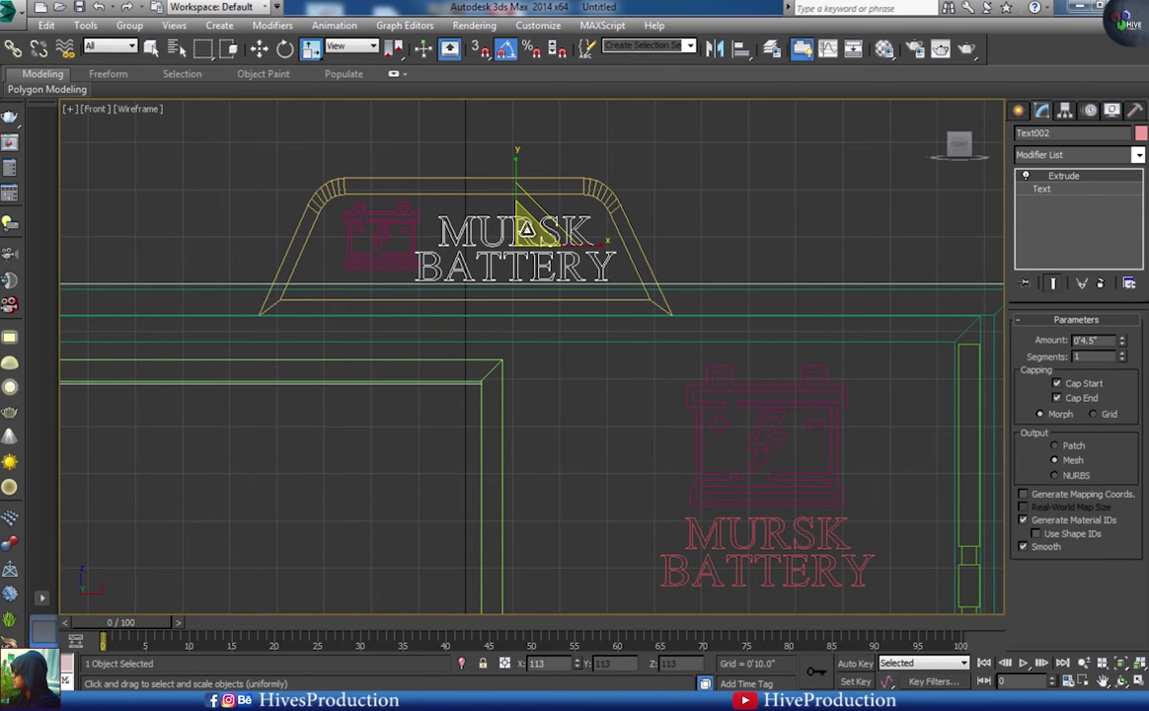
- Enlarge and shift the header's battery icon, then nudge the MURSK BATTERY text upward to balance the layout
click(389, 251)
key(w)
mouse_move(393, 232)
mouse_down()
mouse_move(378, 241)
mouse_move(379, 225)
mouse_up()
key(r)
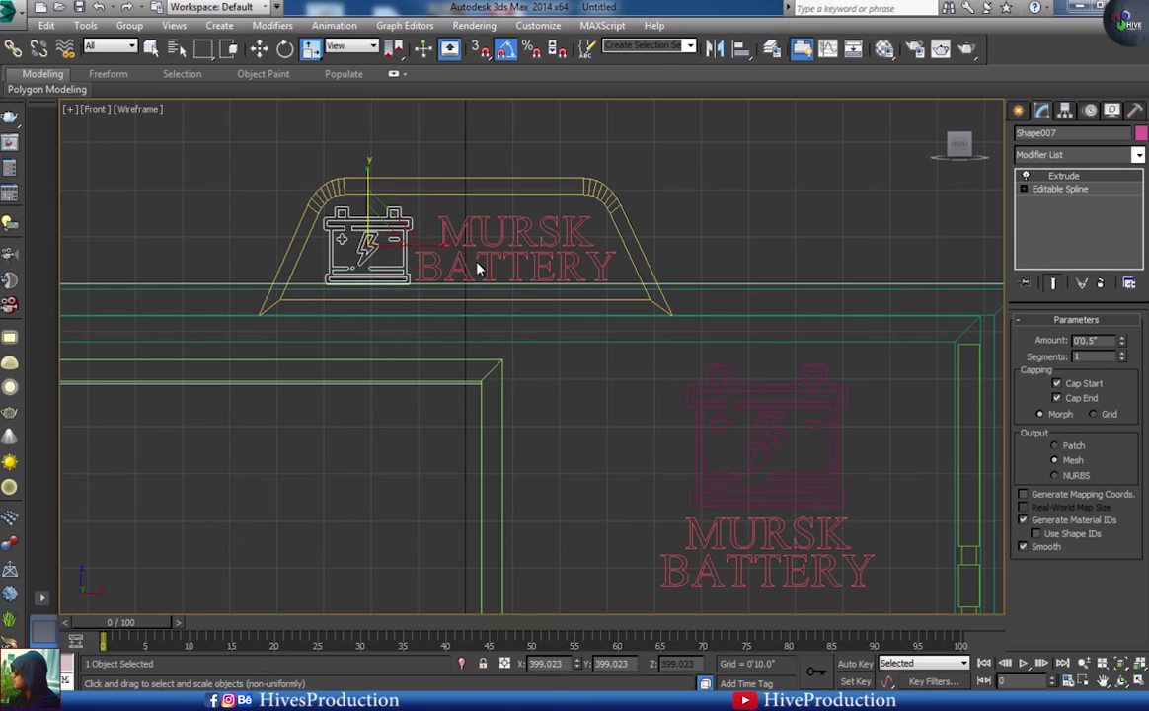
click(531, 272)
key(w)
drag(523, 225, 521, 219)
click(704, 240)
- Move the header's icon and text forward from the back wall onto the header's recessed front face
key(alt+w)
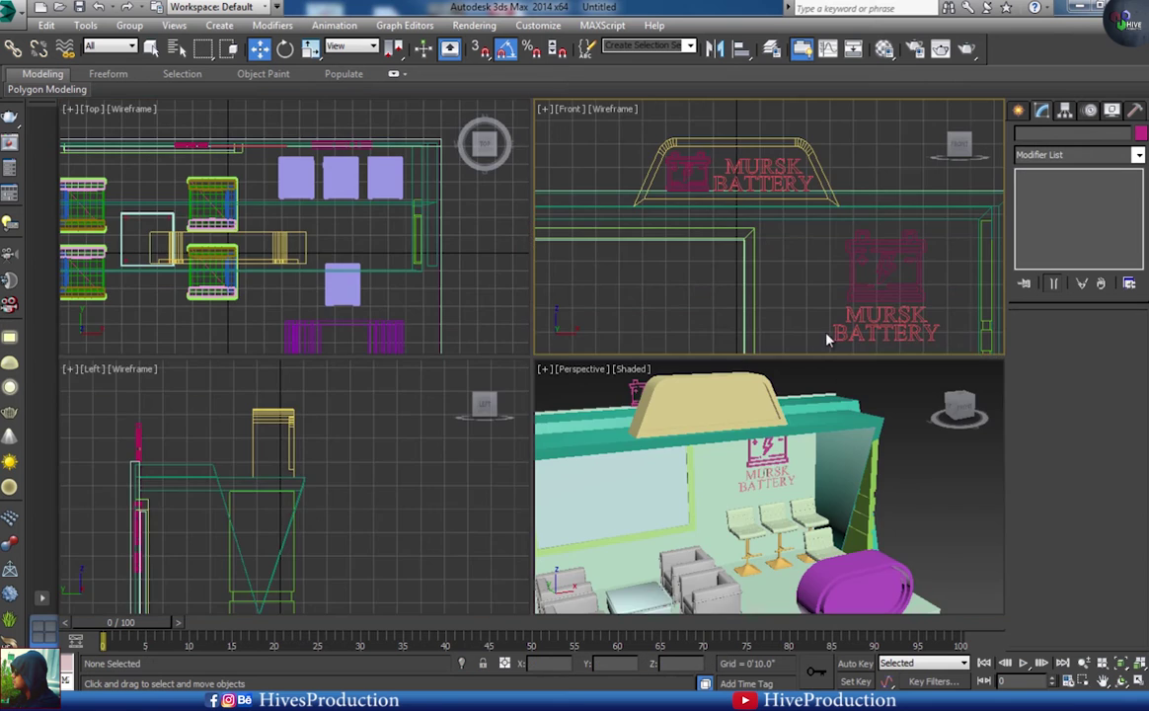
click(839, 379)
key(alt+w)
alt+middle_drag(473, 365, 554, 387)
drag(355, 216, 428, 219)
click(351, 230)
drag(358, 227, 612, 283)
key(z)
alt+middle_drag(629, 305, 594, 342)
drag(483, 390, 445, 382)
alt+middle_drag(444, 382, 377, 406)
click(580, 148)
- Copy the back wall's battery icon and MURSK BATTERY text together to an empty spot left of the booth
middle_drag(588, 378, 520, 333)
scroll(520, 333, down, 5)
mouse_move(516, 411)
middle_down()
mouse_move(520, 331)
mouse_move(529, 450)
mouse_move(626, 423)
mouse_move(530, 421)
middle_up()
scroll(521, 331, down, 2)
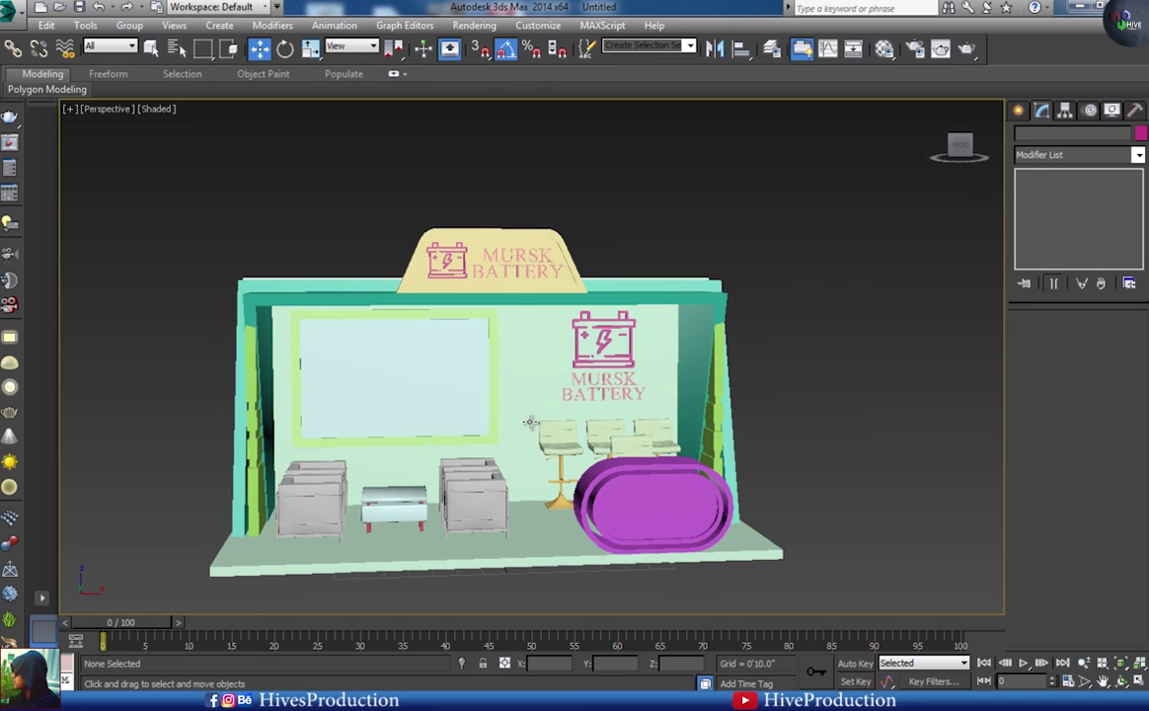
click(598, 366)
ctrl+click(605, 384)
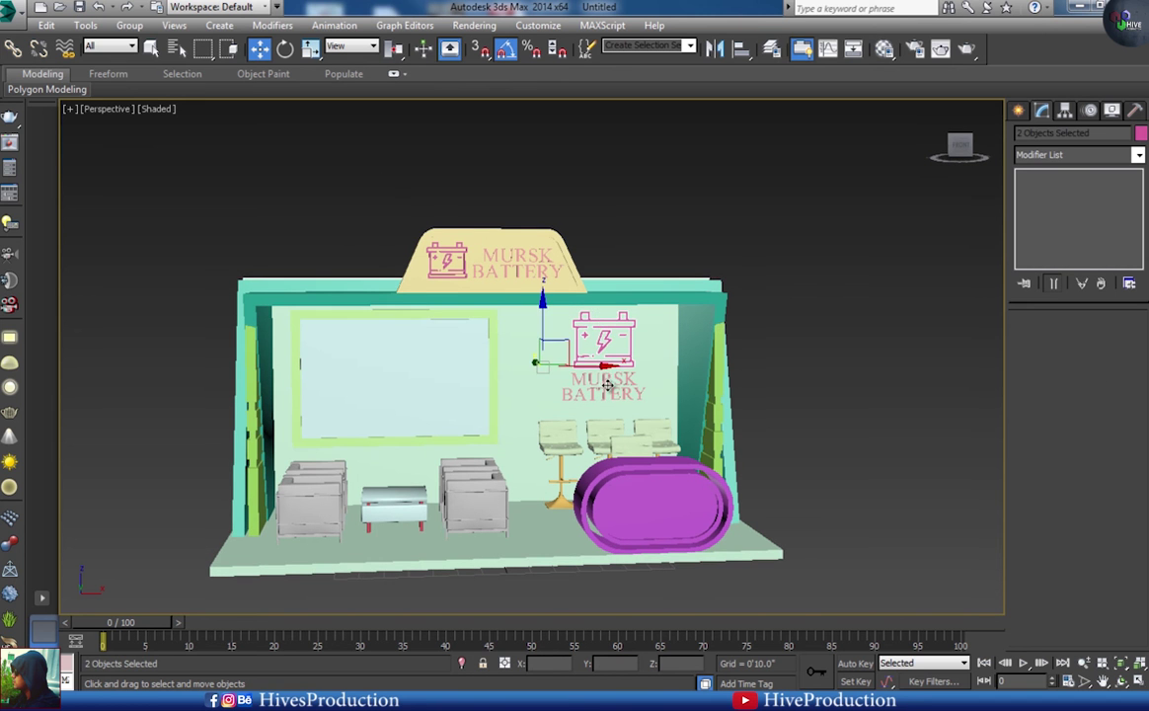
key(alt+w)
click(804, 318)
drag(818, 324, 884, 280)
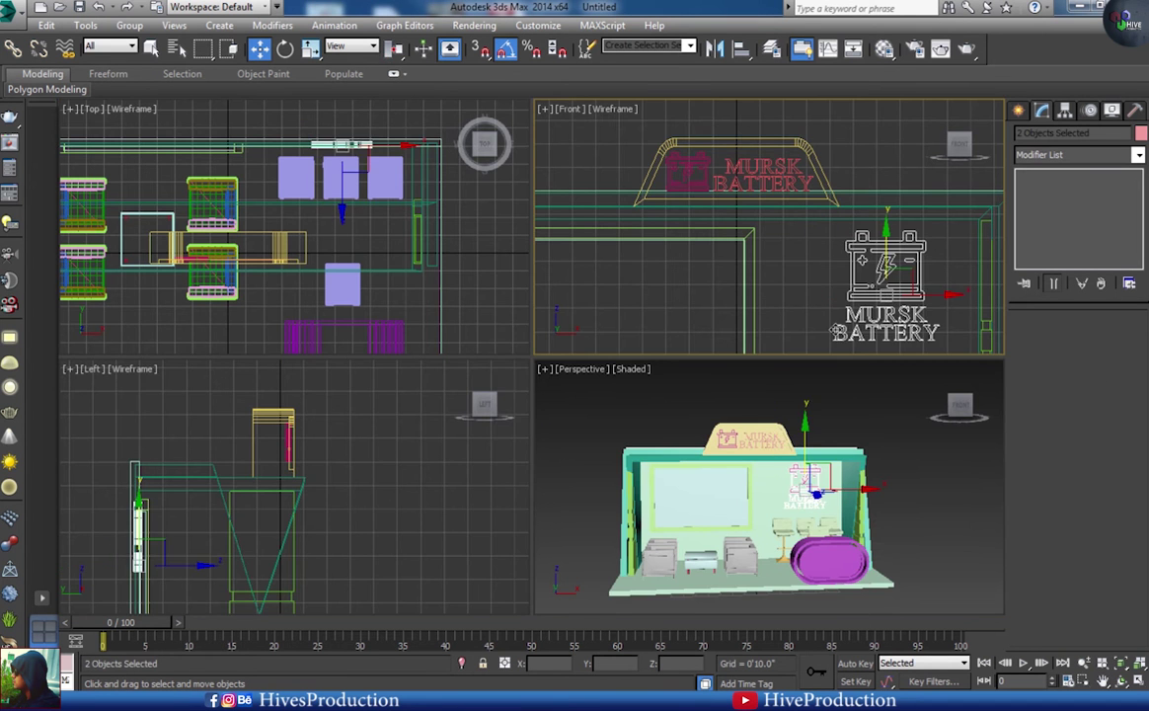
key(alt+w)
middle_drag(592, 393, 711, 338)
scroll(711, 338, down, 4)
shift+drag(828, 379, 289, 379)
click(575, 418)
- Rotate the copied icon and text -90° about the vertical axis and scale them down for the side wall
key(alt+w)
key(e)
drag(657, 239, 589, 240)
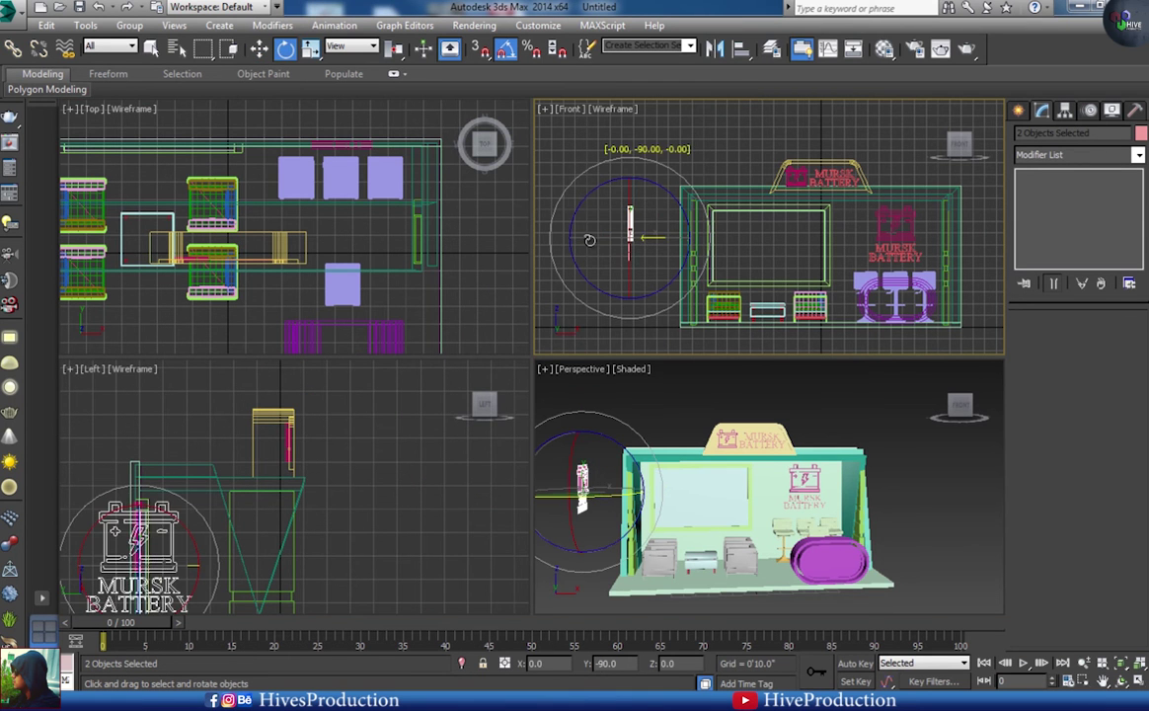
middle_click(232, 582)
key(alt+w)
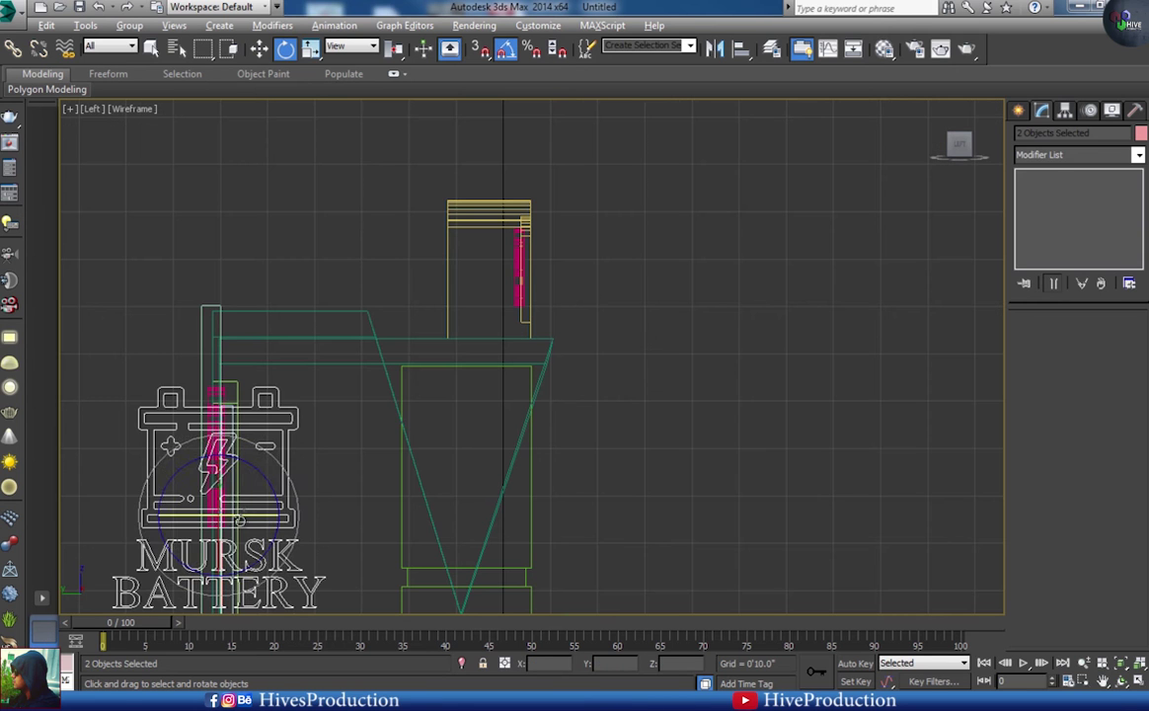
key(r)
drag(222, 507, 221, 648)
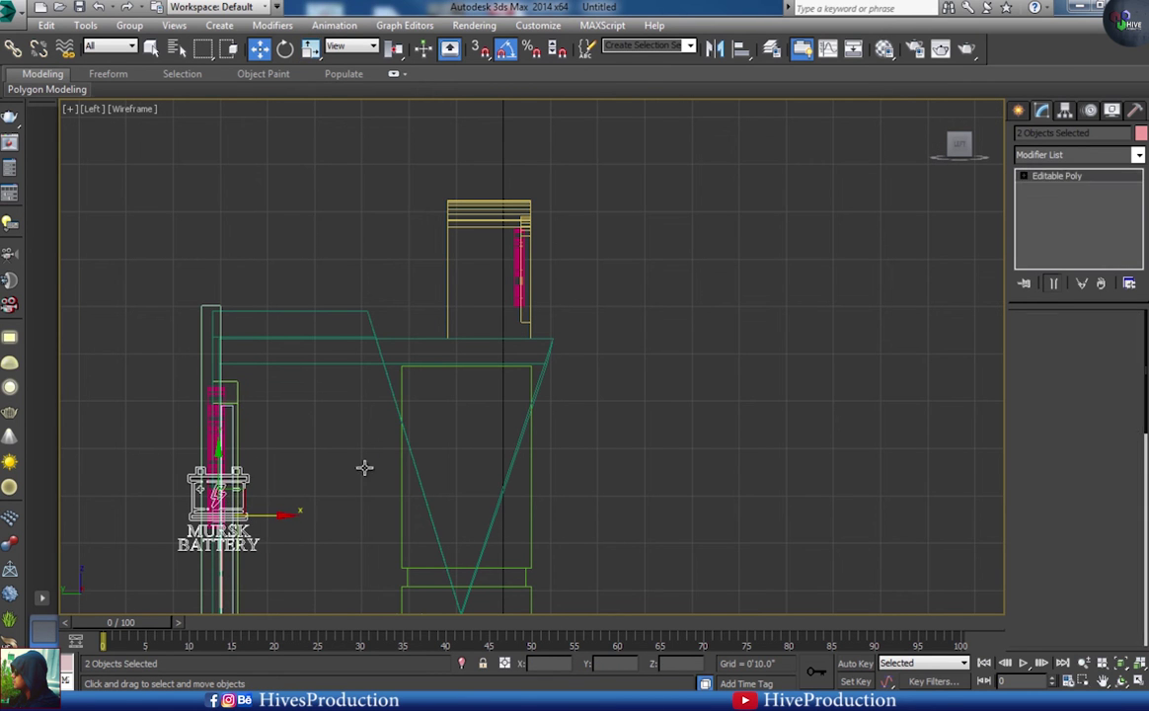
drag(271, 486, 422, 441)
key(ctrl+z)
key(ctrl+z)
- Move the rotated icon and text up and forward along the booth and against the outer face of its left side wall
mouse_move(243, 493)
mouse_down()
mouse_move(513, 402)
mouse_move(484, 392)
mouse_up()
key(alt+w)
middle_click(612, 464)
key(alt+w)
key(alt+w)
drag(677, 219, 729, 226)
middle_click(616, 526)
key(z)
key(alt+w)
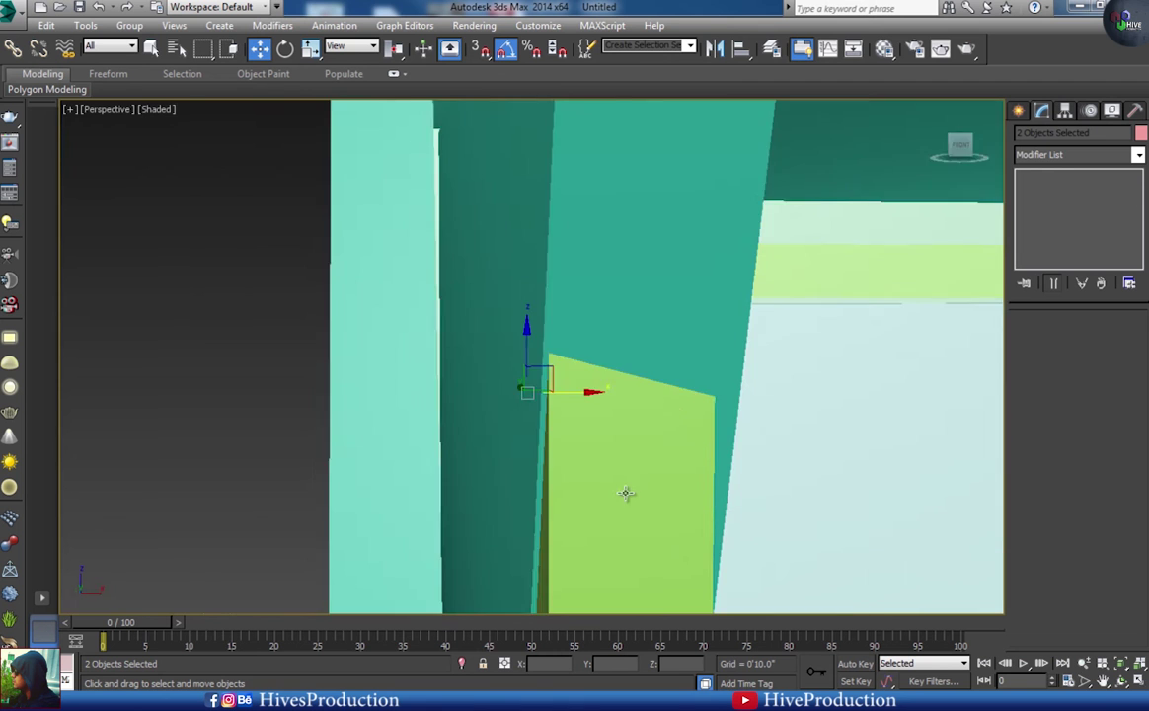
alt+middle_drag(642, 492, 586, 429)
drag(571, 391, 540, 393)
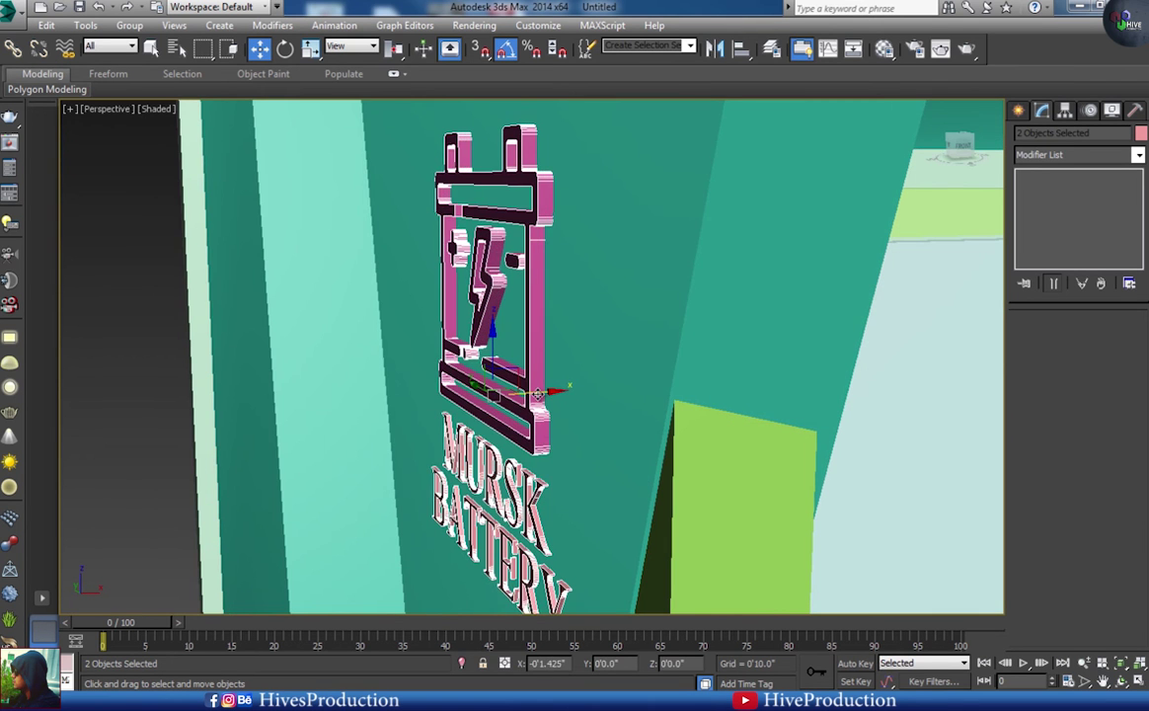
- Scale the left side wall's icon and text uniformly and nudge them along the wall
alt+middle_drag(523, 415, 579, 454)
scroll(580, 455, down, 4)
key(r)
drag(553, 407, 553, 361)
key(w)
alt+middle_drag(610, 383, 555, 403)
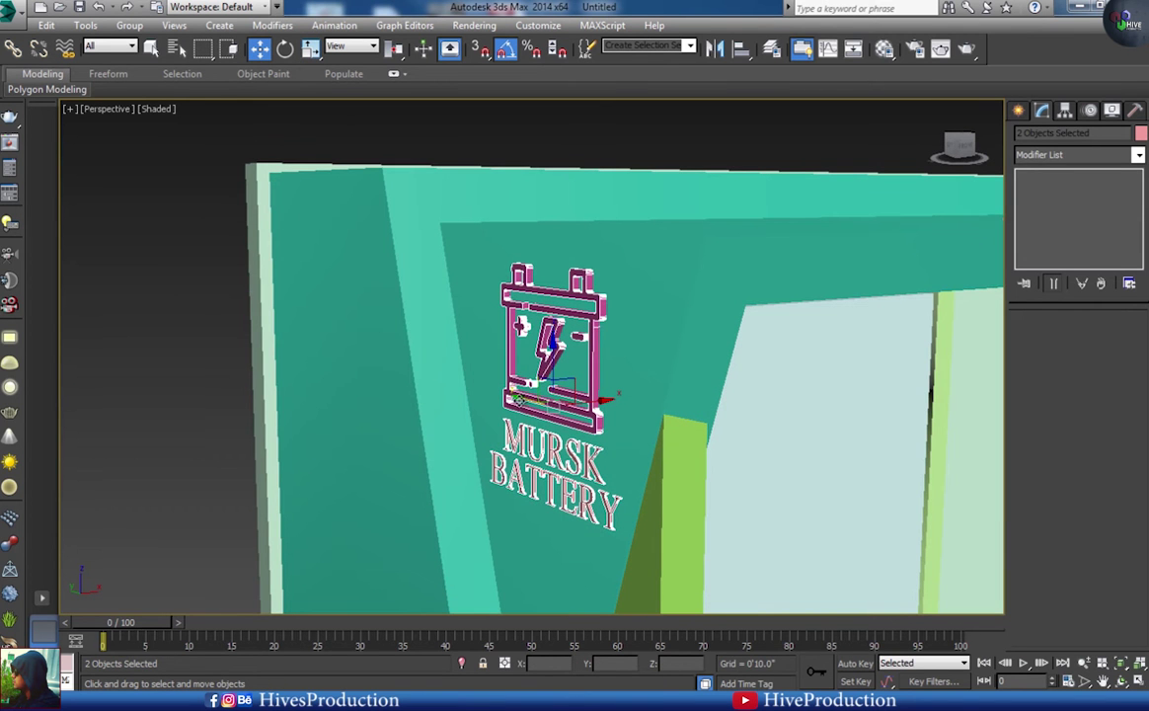
drag(521, 403, 526, 404)
alt+middle_drag(590, 430, 636, 442)
- Copy the side wall's icon and text across to the booth's right side in the top view
key(alt+w)
right_click(375, 304)
key(alt+w)
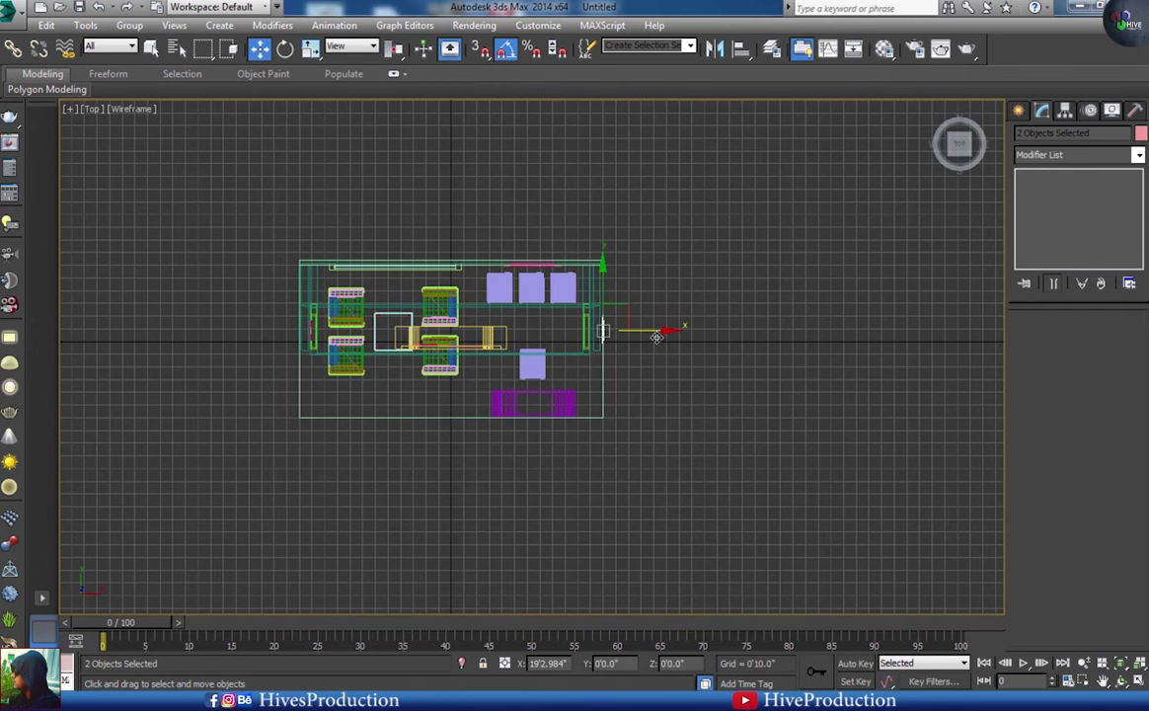
shift+drag(652, 334, 662, 335)
click(577, 420)
- Rotate the right-hand icon and text about the vertical axis so they face the opposite way
middle_drag(580, 358, 451, 443)
scroll(451, 443, up, 8)
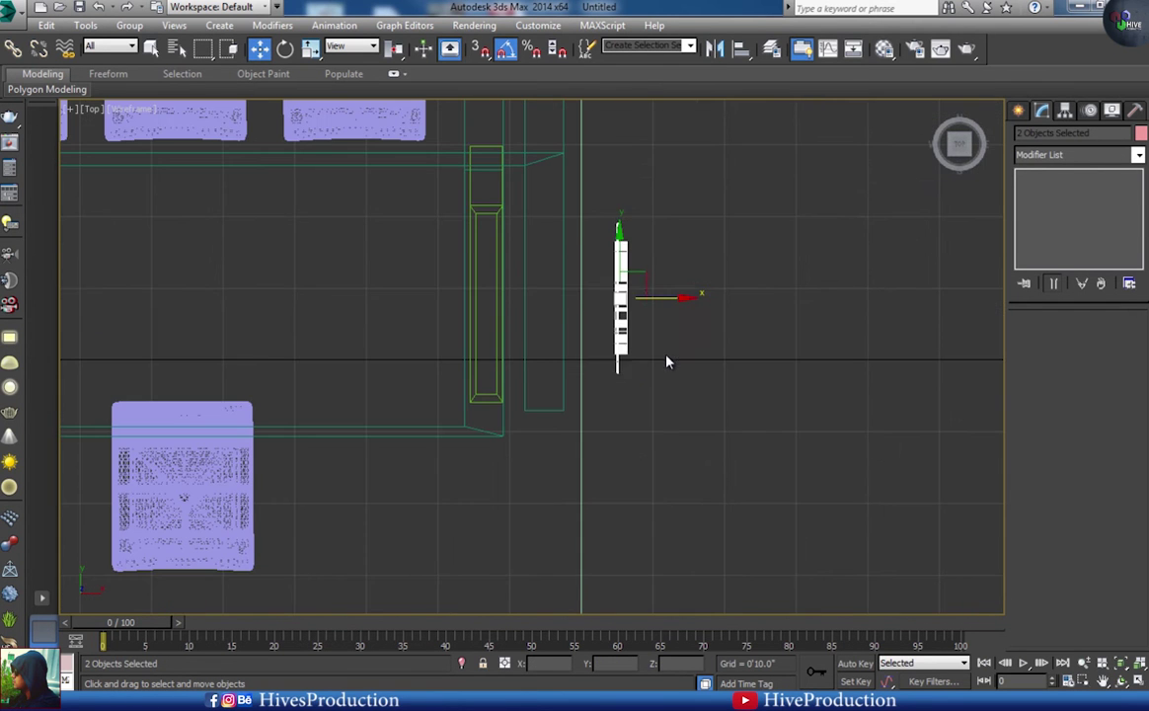
key(e)
drag(693, 322, 687, 171)
key(w)
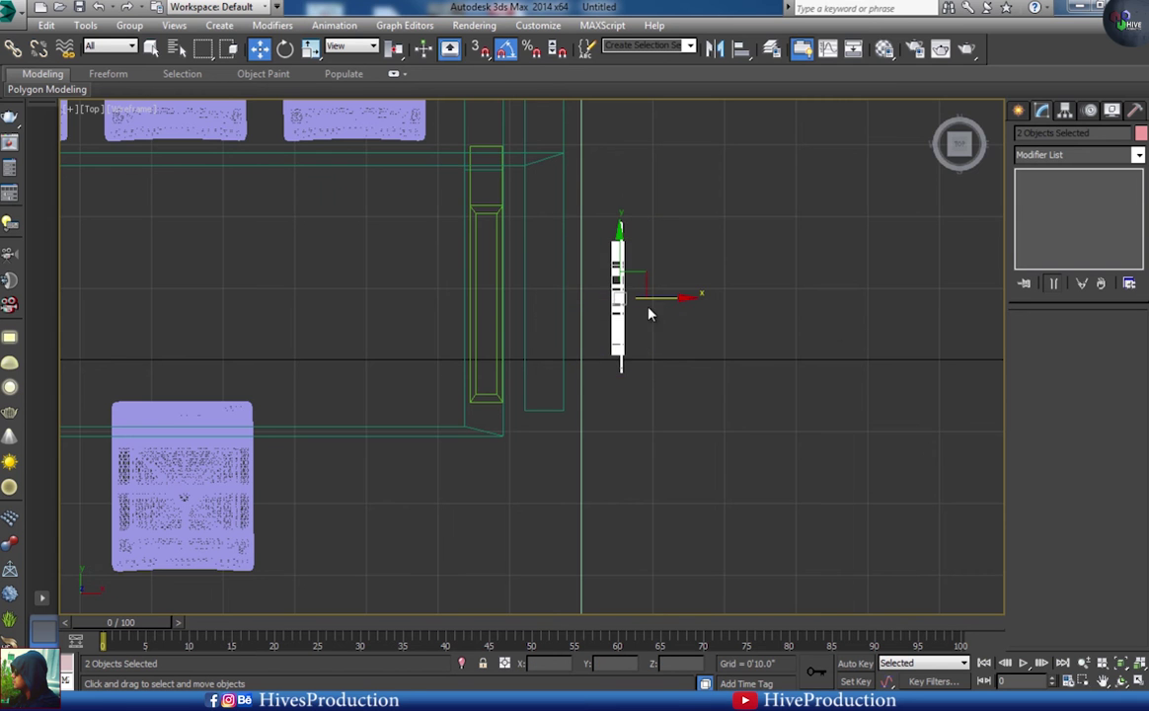
- Move the right-hand icon and text inward until they sit against the outer face of the right side wall
key(alt+w)
right_click(822, 428)
key(alt+w)
key(z)
alt+middle_drag(854, 460, 612, 459)
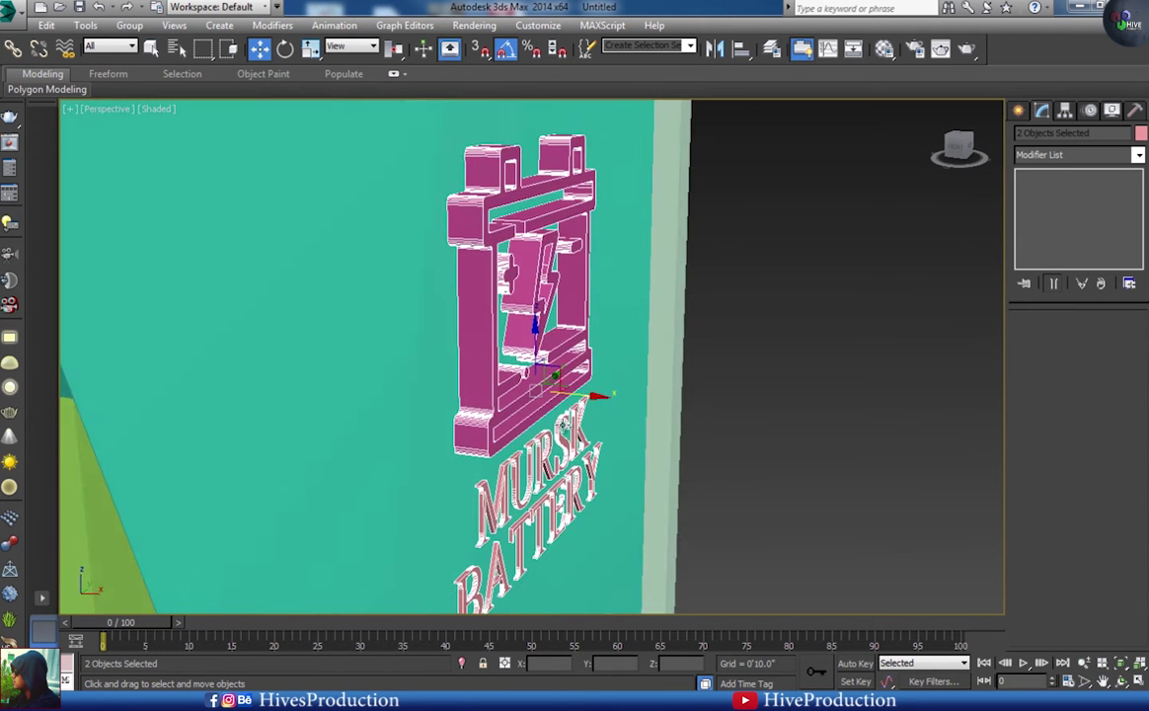
scroll(559, 419, down, 5)
drag(580, 411, 491, 413)
alt+middle_drag(524, 414, 472, 438)
drag(504, 392, 515, 391)
click(766, 453)
- Examine the whole booth in perspective to check the placement of the header and side logos
mouse_move(600, 488)
alt+middle_down()
mouse_move(554, 458)
mouse_move(621, 479)
alt+middle_up()
middle_drag(485, 487, 590, 410)
scroll(590, 410, down, 3)
alt+middle_drag(444, 411, 475, 434)
middle_drag(456, 517, 534, 472)
scroll(485, 454, up, 3)
scroll(533, 473, down, 3)
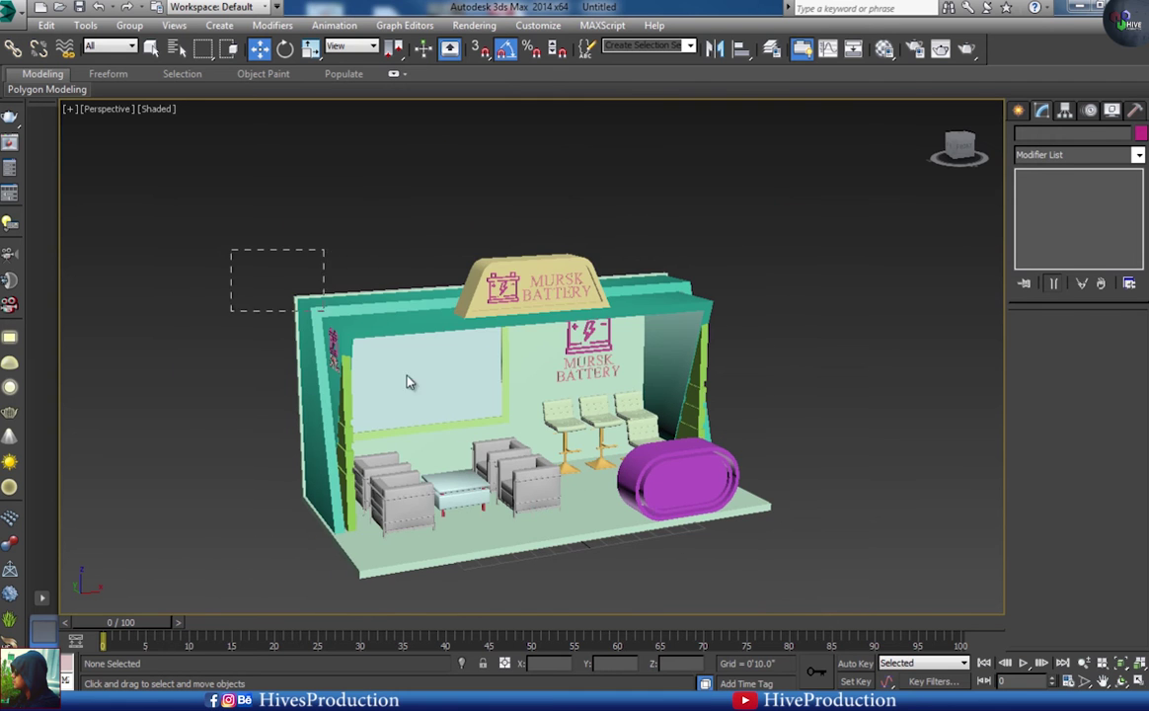
- Select all booth objects, set their object colour to black and assign them the grey 01__Default material
drag(809, 599, 811, 598)
click(887, 60)
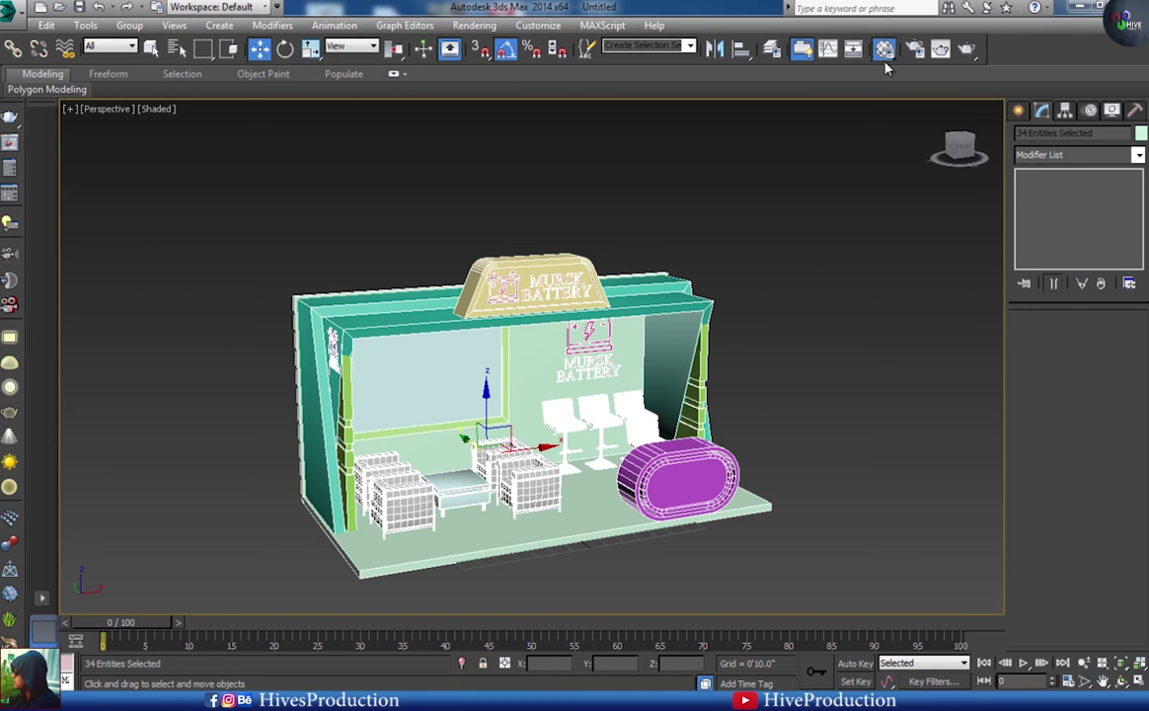
click(1140, 133)
click(696, 388)
click(653, 439)
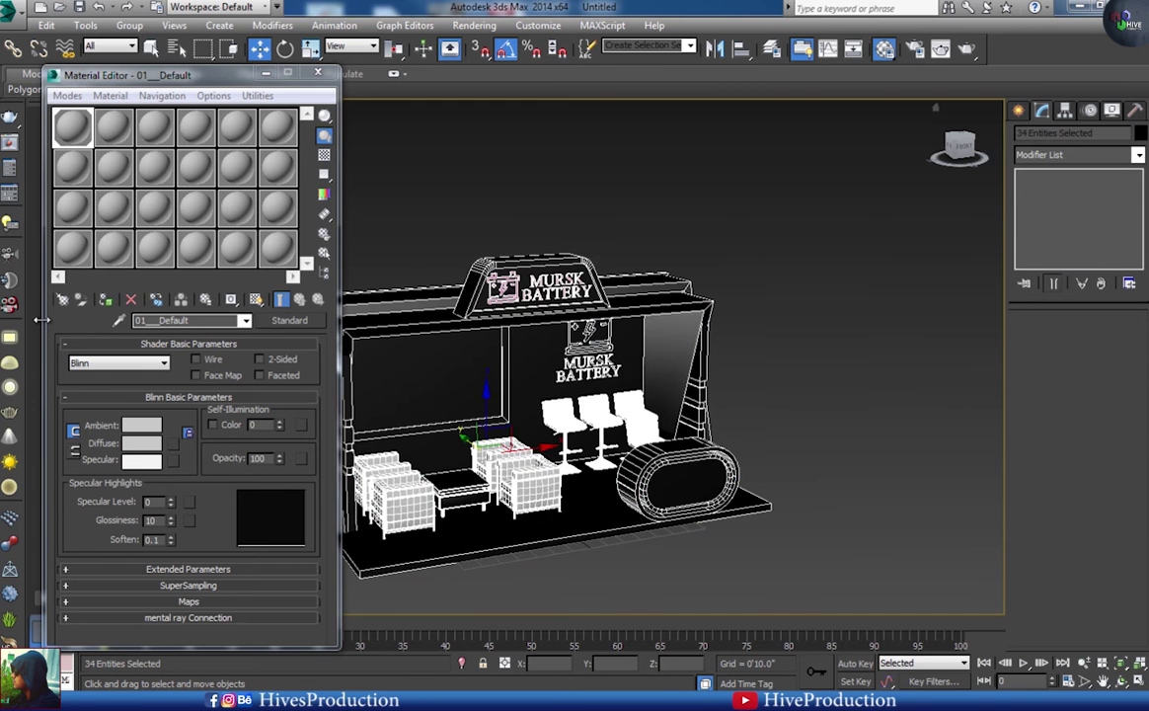
click(106, 301)
click(317, 73)
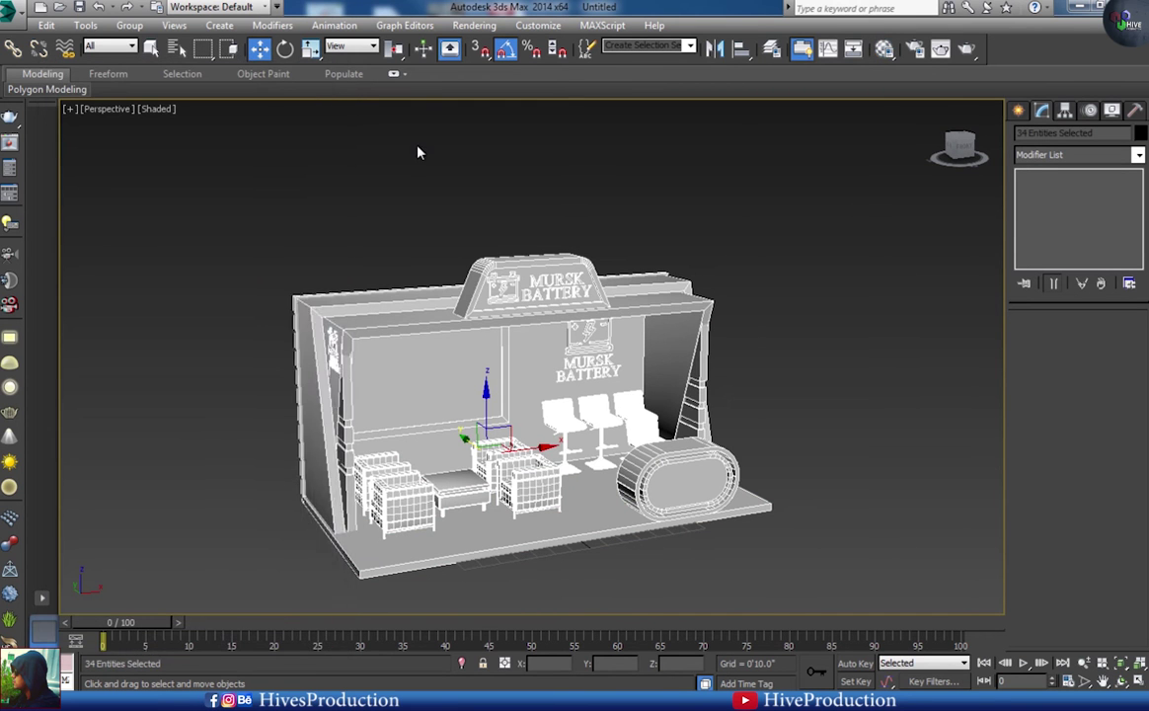
- Clear the selection, display edged faces in the perspective view and check the booth's wire edges
click(442, 268)
key(F4)
alt+middle_drag(566, 453, 506, 435)
scroll(597, 440, up, 4)
scroll(508, 439, down, 5)
scroll(507, 434, up, 3)
key(z)
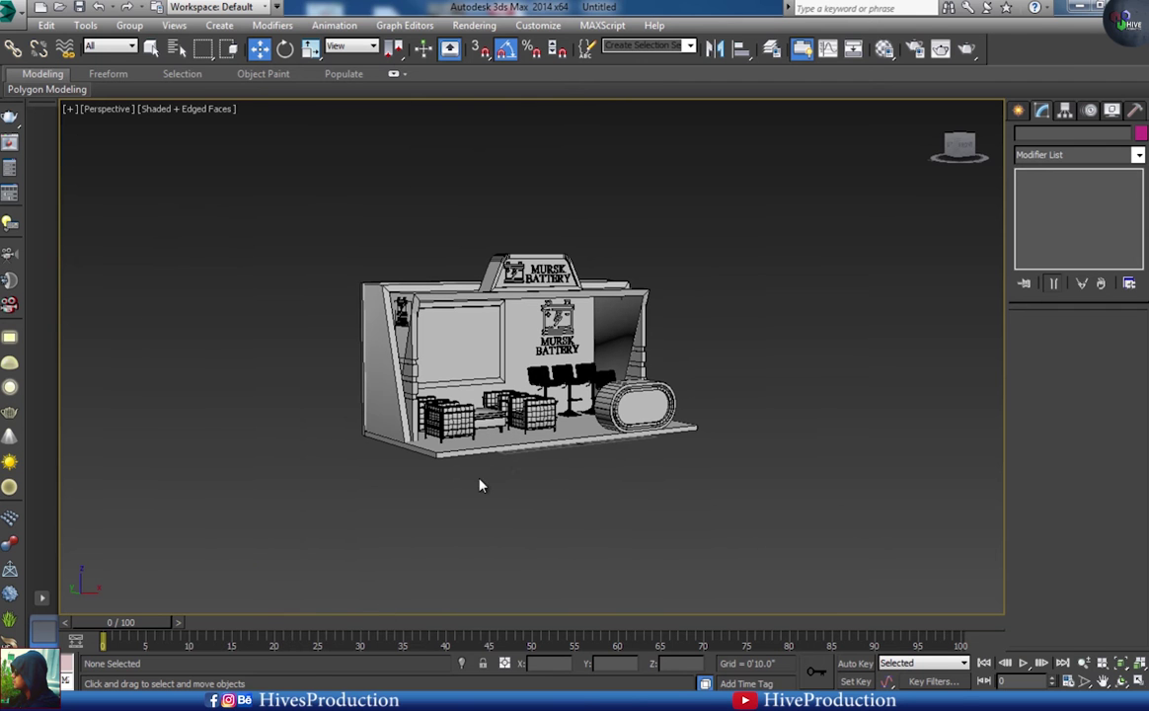
mouse_move(264, 702)
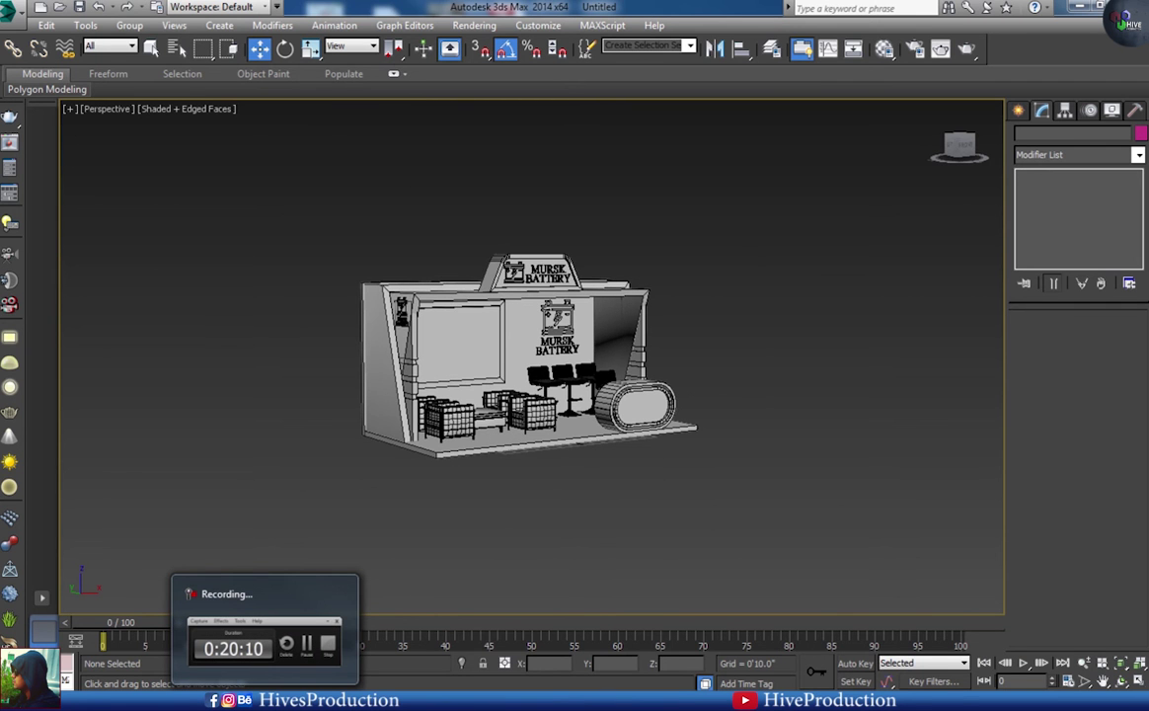
mouse_move(322, 658)
right_click(266, 702)
click(246, 573)
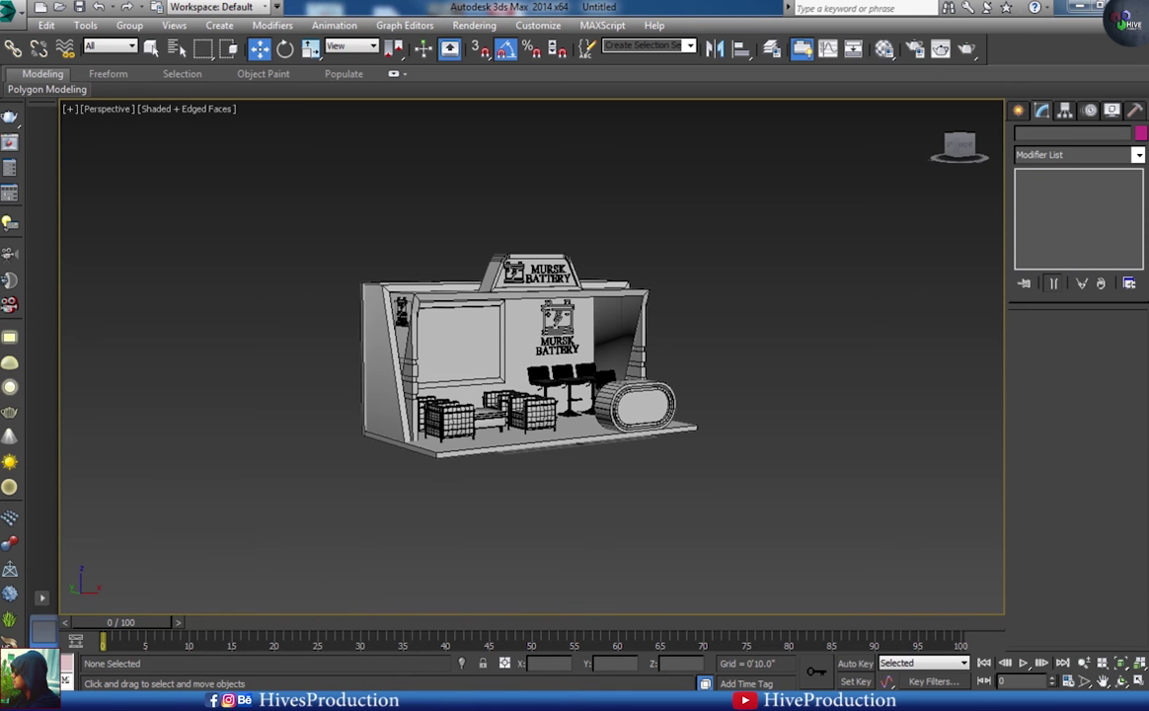
- Frame the booth closely in the perspective view and assign V-Ray Adv 3.00.03 as the production renderer
alt+middle_drag(641, 389, 641, 403)
scroll(592, 305, up, 5)
scroll(592, 305, down, 2)
middle_drag(582, 301, 639, 245)
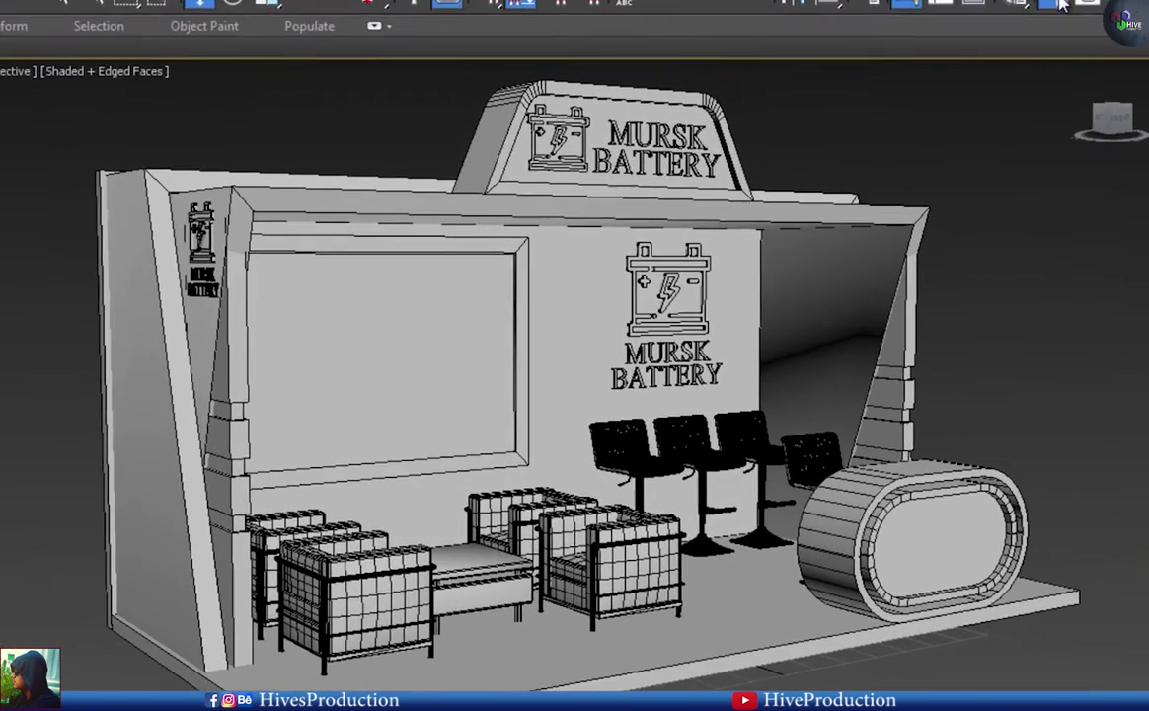
click(916, 49)
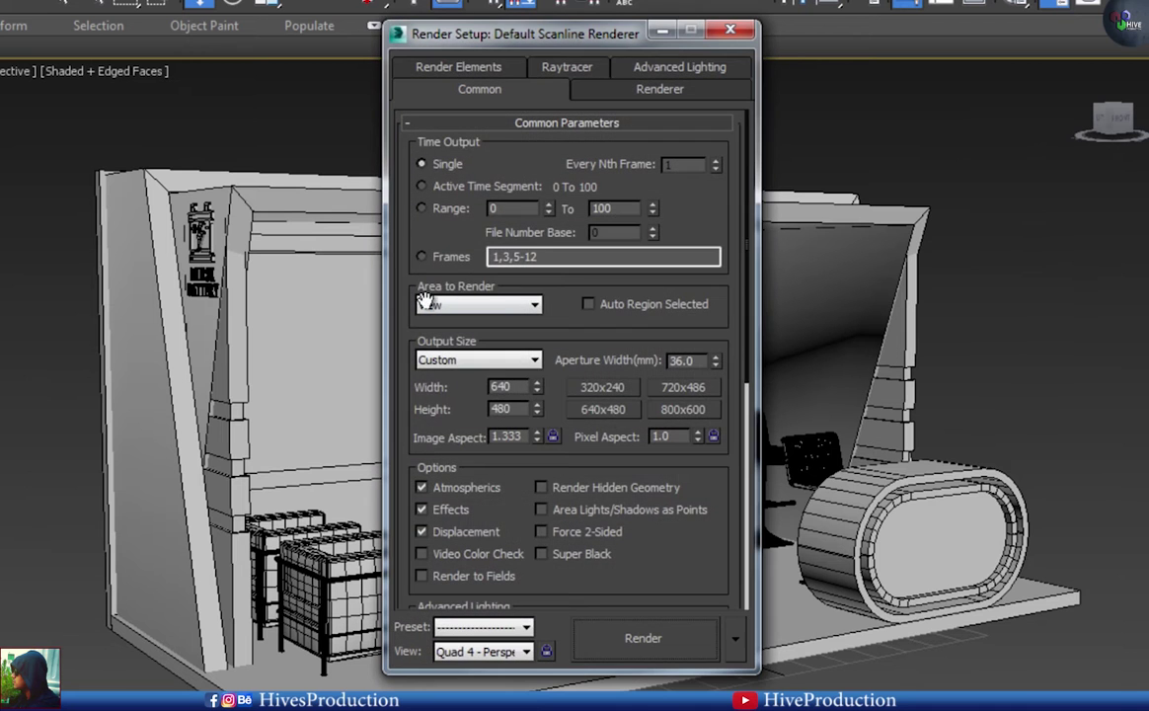
scroll(661, 265, down, 8)
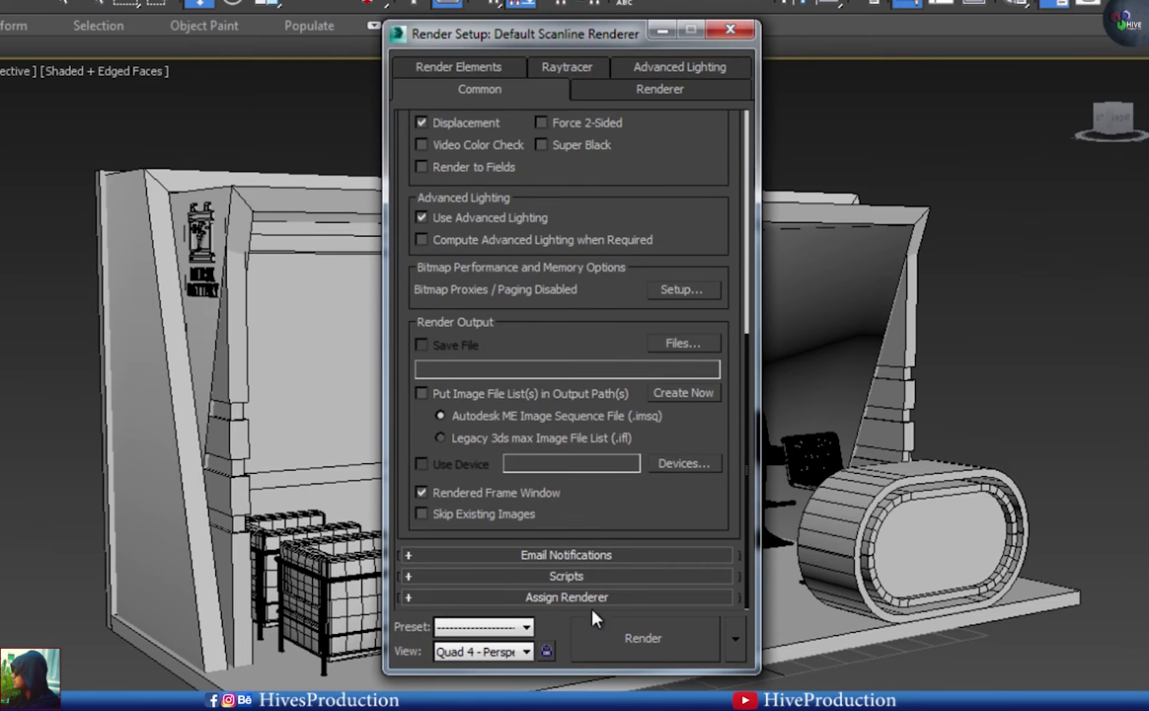
click(686, 507)
double_click(456, 260)
- Enable global illumination, show its expert parameters and change the secondary engine
click(533, 68)
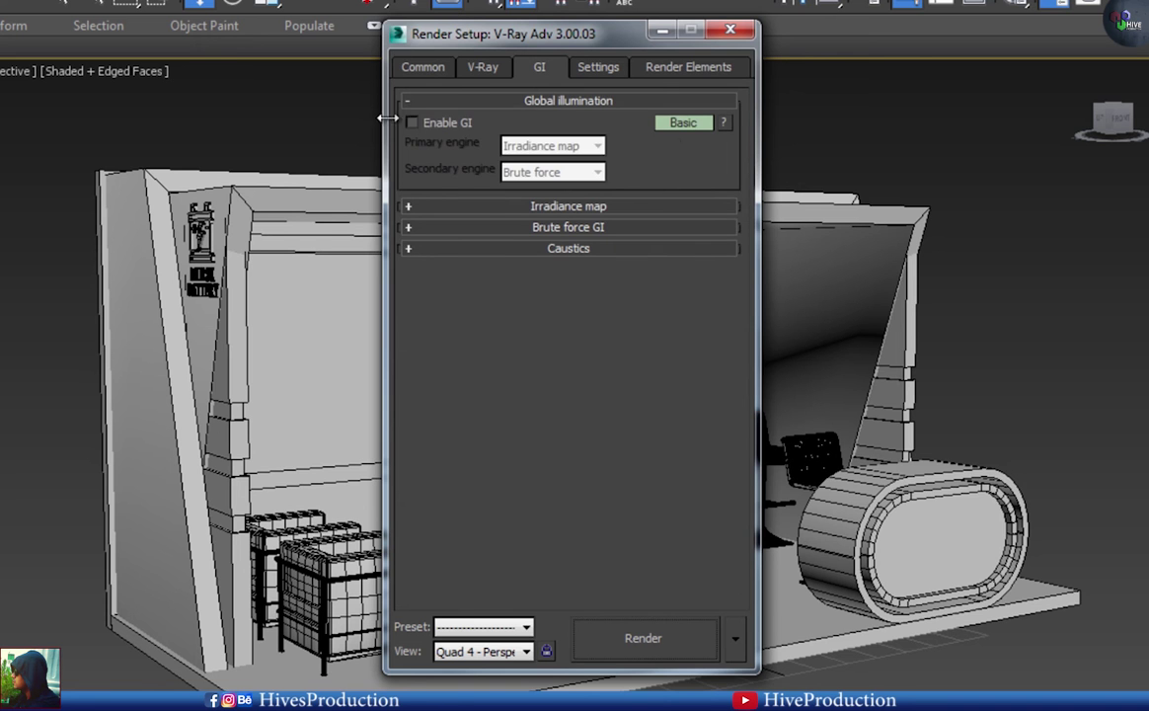
click(411, 122)
right_click(681, 122)
click(765, 185)
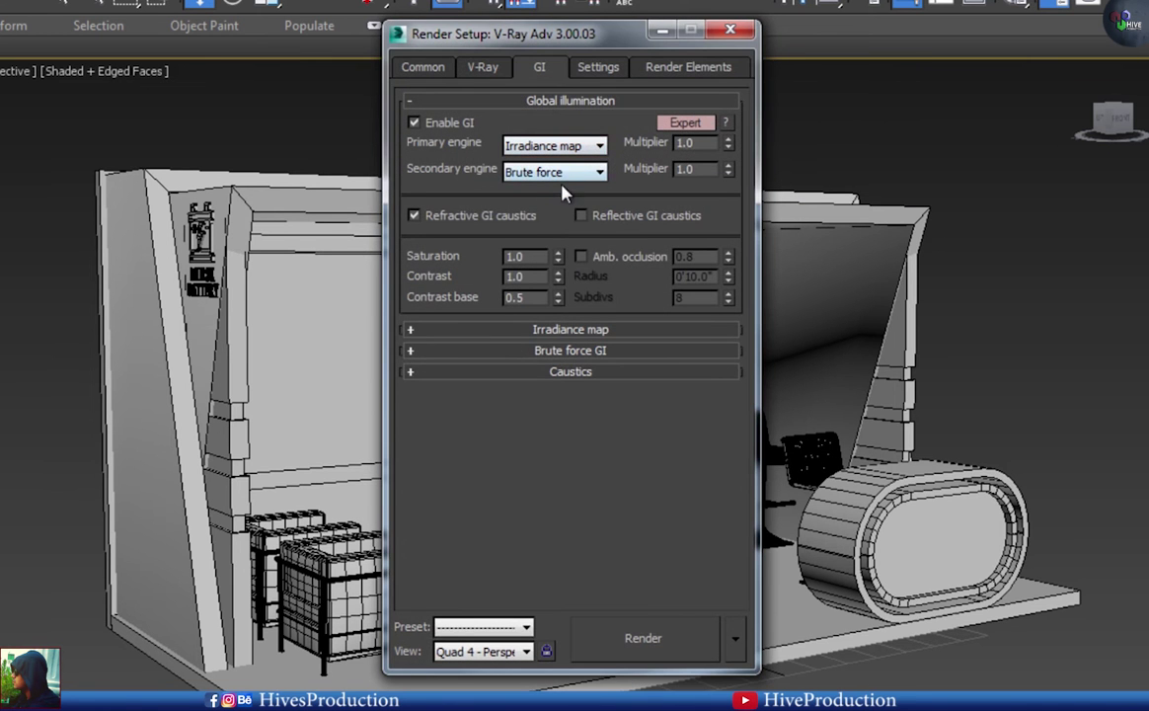
click(553, 172)
click(529, 228)
- Lower the quality preset of the irradiance map
click(571, 330)
click(560, 120)
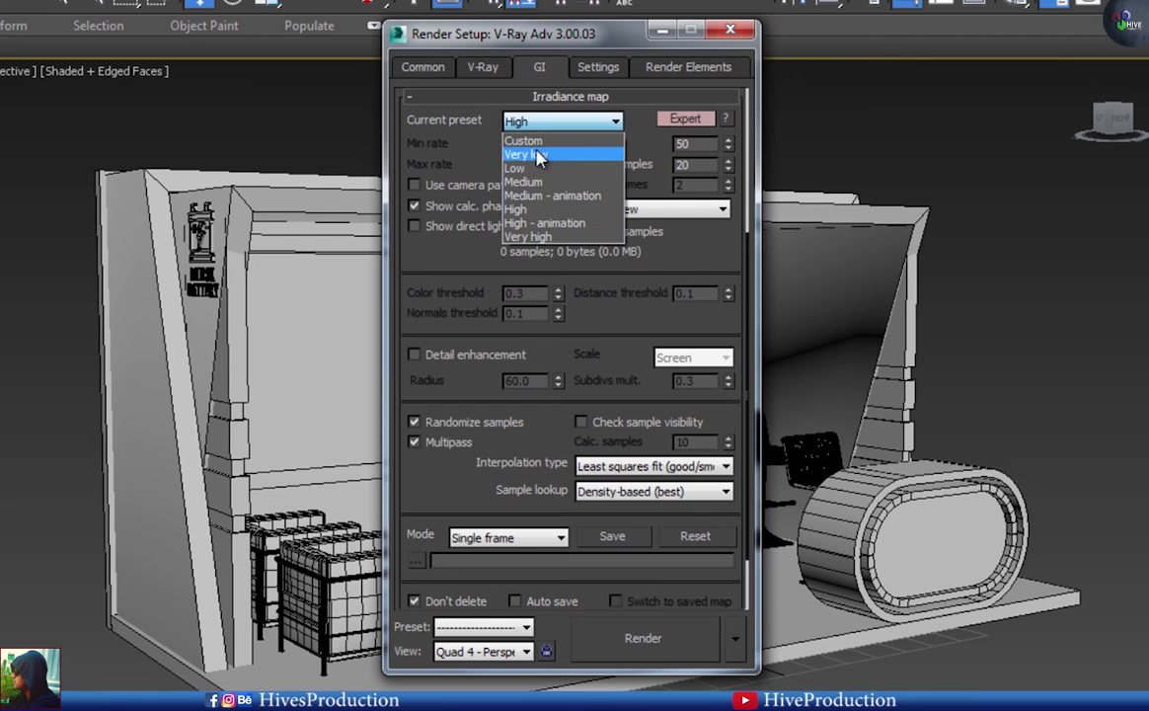
click(518, 162)
- Set the V-Ray image sampler to Adaptive subdivision with the VRayLanczosFilter image filter
click(482, 68)
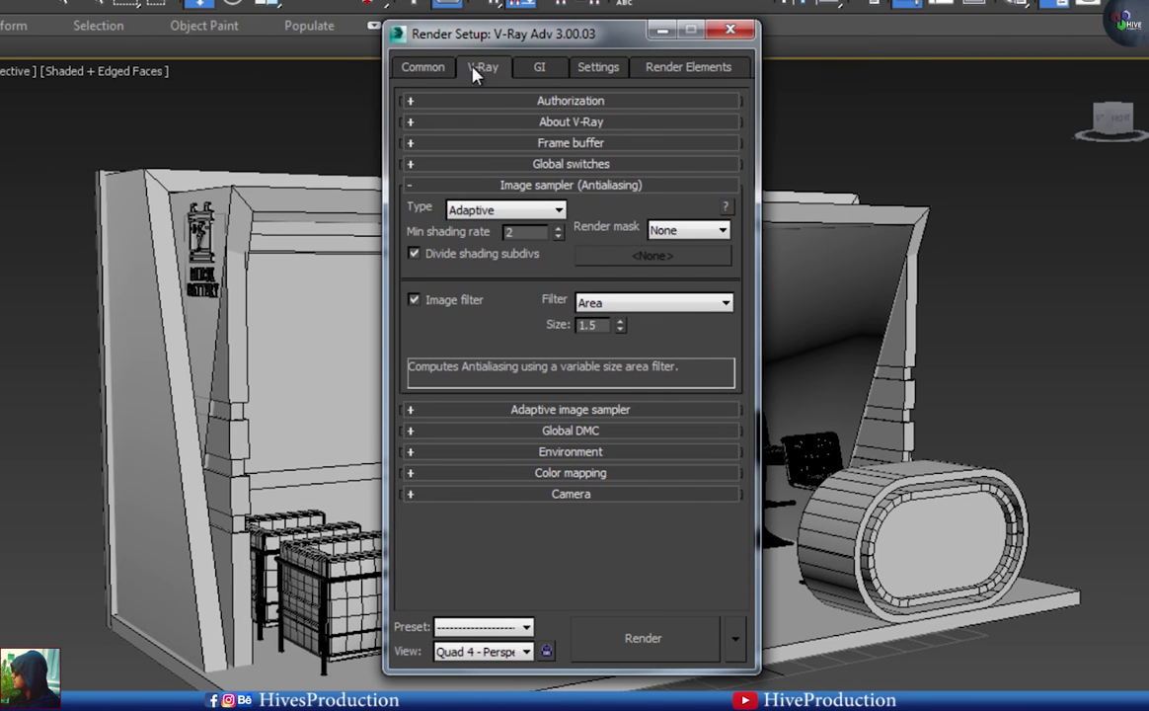
click(484, 214)
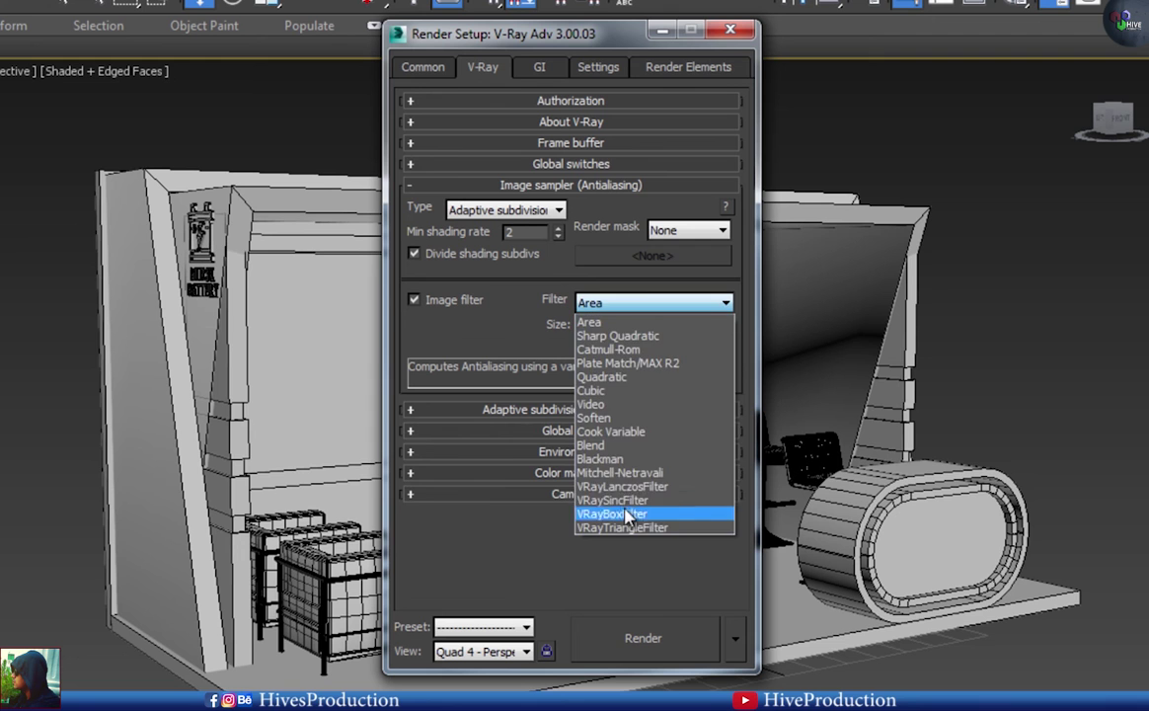
click(607, 480)
- Set the adaptive subdivision rates to minimum 1 and maximum 4, use Reinhard color mapping and close the render setup
click(538, 432)
click(538, 431)
click(534, 411)
drag(514, 453, 499, 453)
text(4)
key(Return)
click(570, 568)
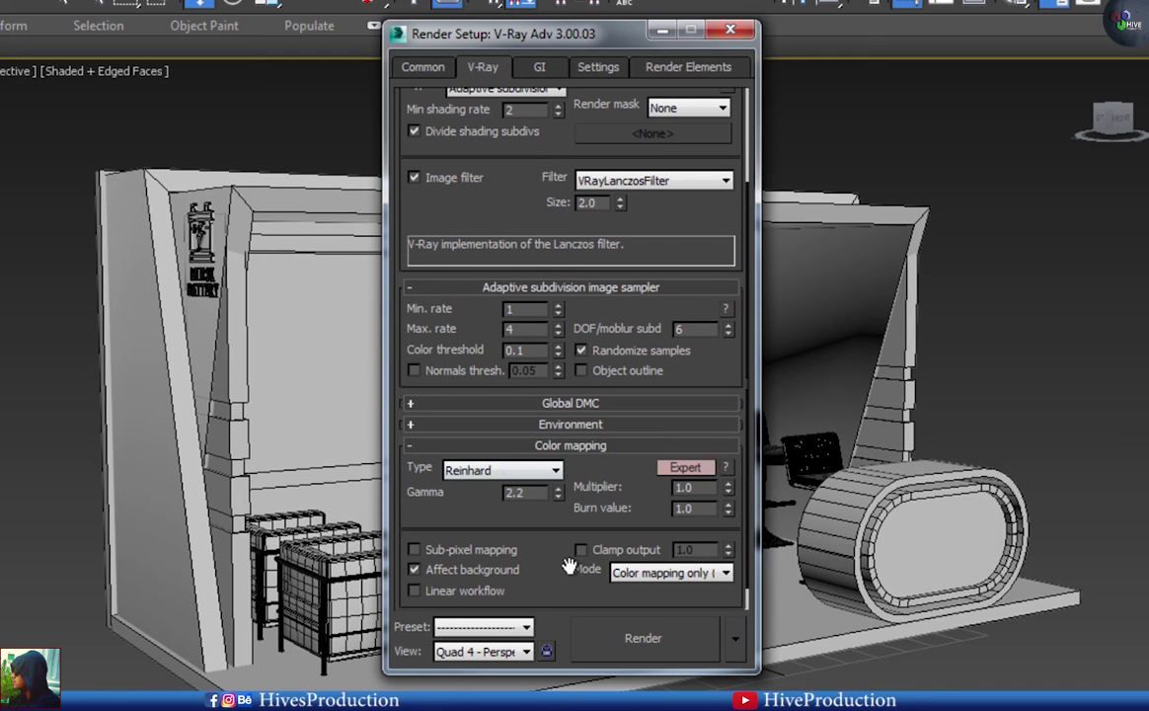
click(725, 35)
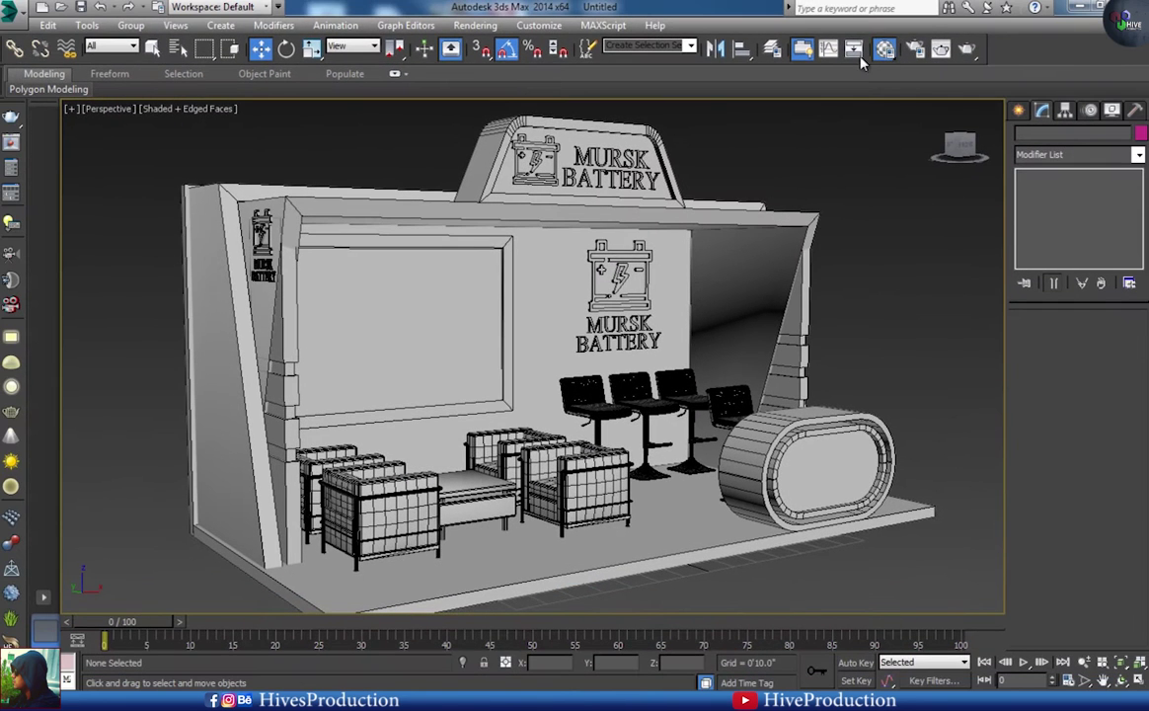
- Change the first sample slot's material in the Material Editor to a VRayMtl
click(888, 49)
drag(180, 79, 997, 67)
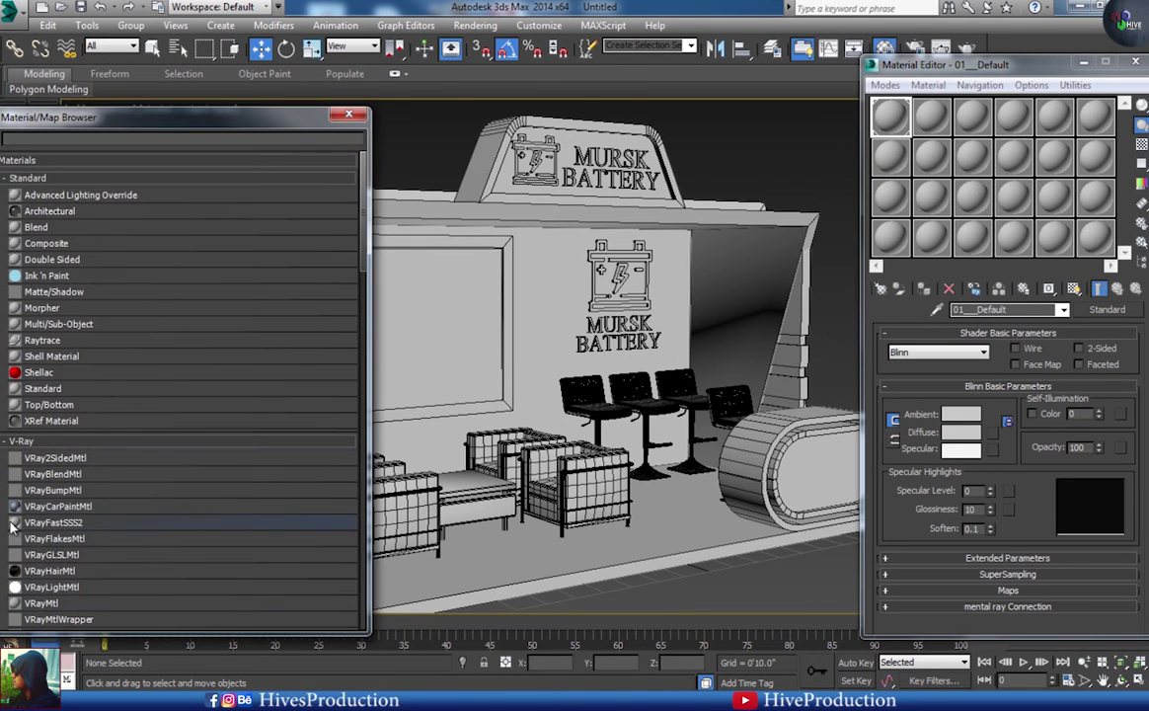
drag(134, 117, 538, 45)
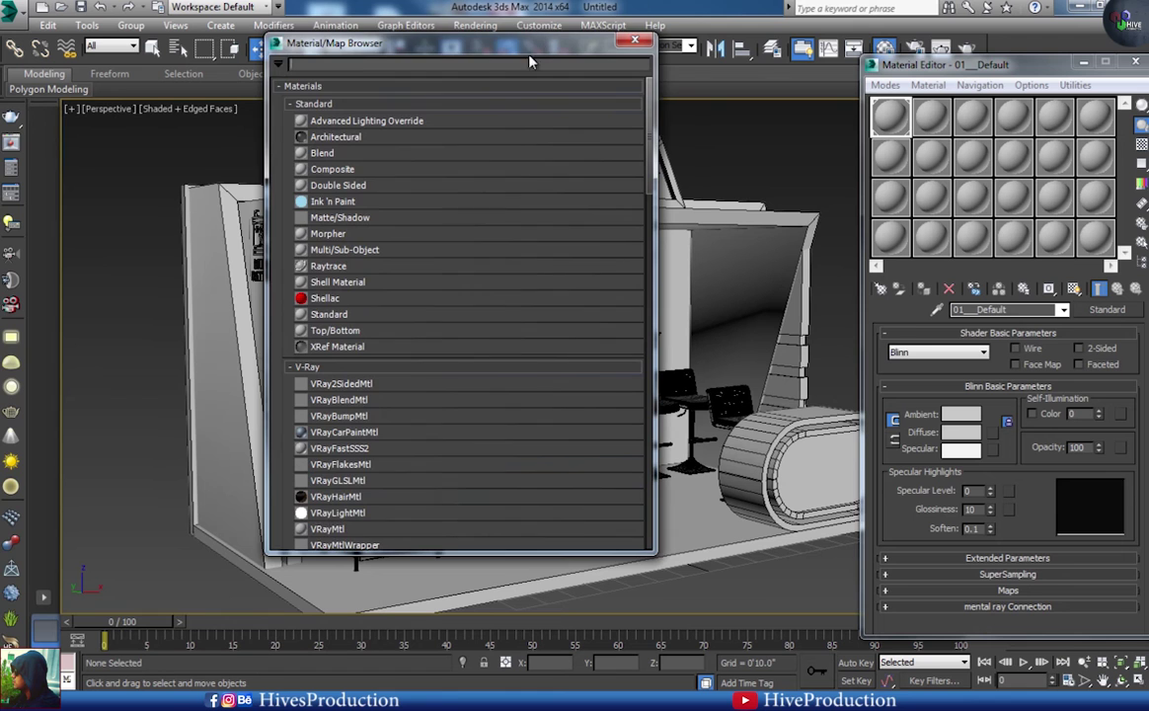
double_click(326, 530)
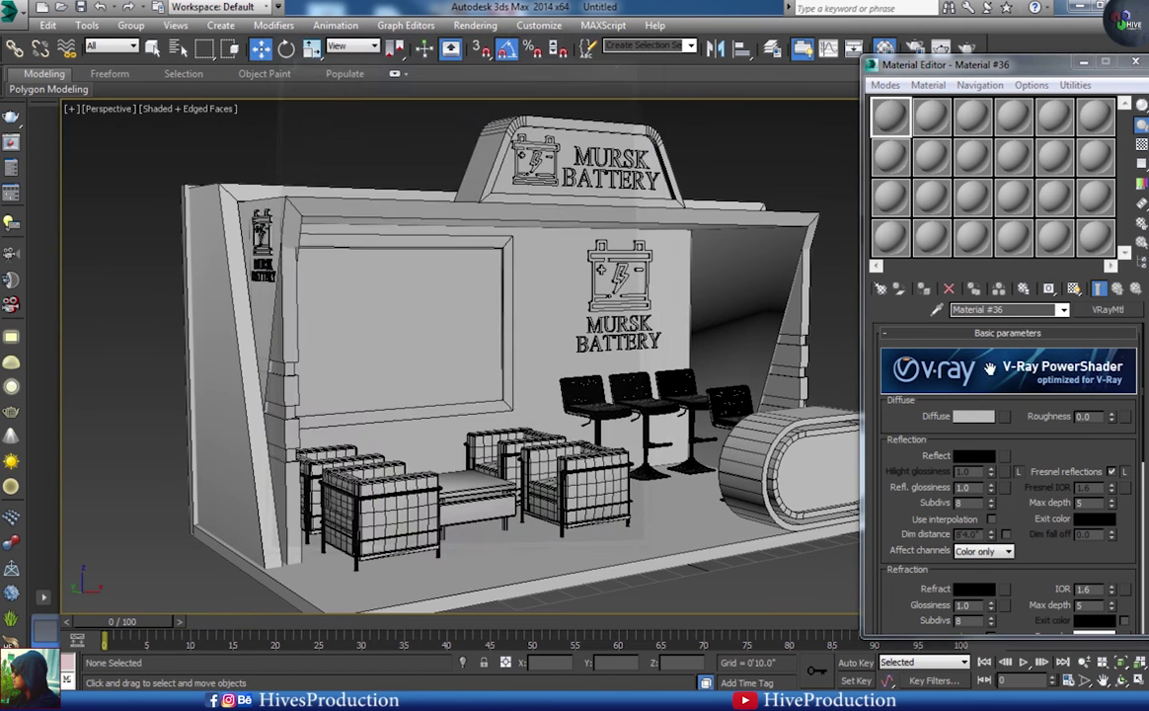
- Give the V-Ray material a near-white diffuse and a mid-grey reflection colour, and name it white
click(987, 423)
click(463, 206)
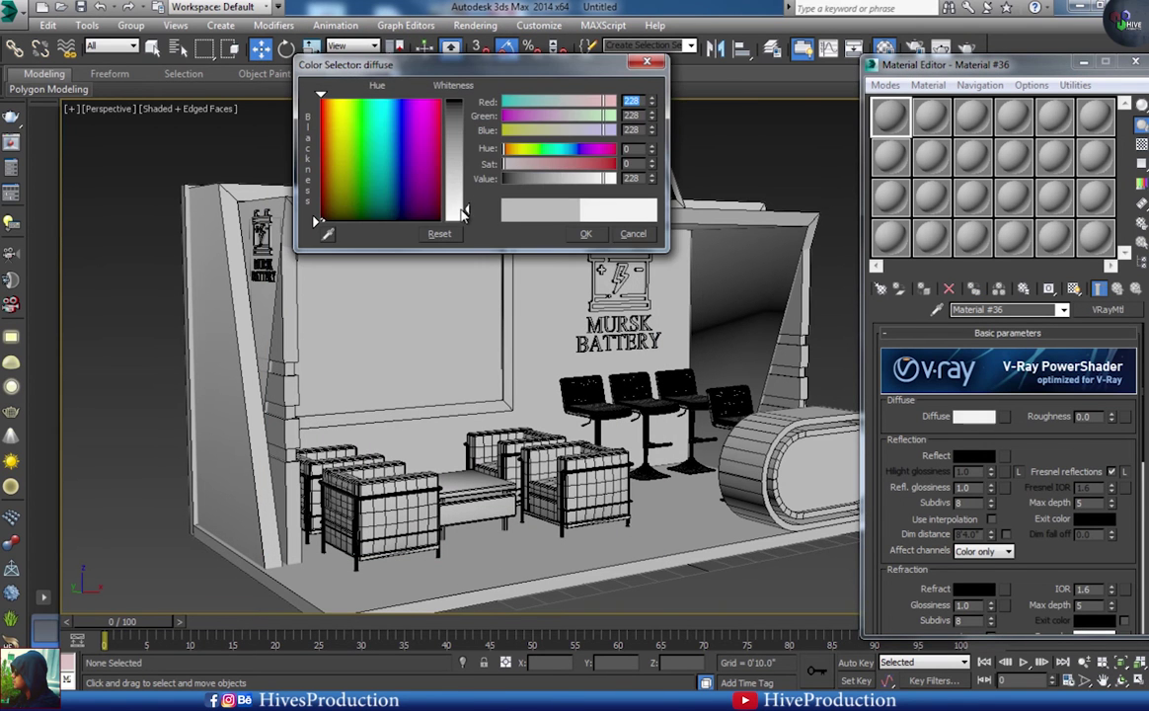
click(587, 236)
click(971, 455)
click(464, 141)
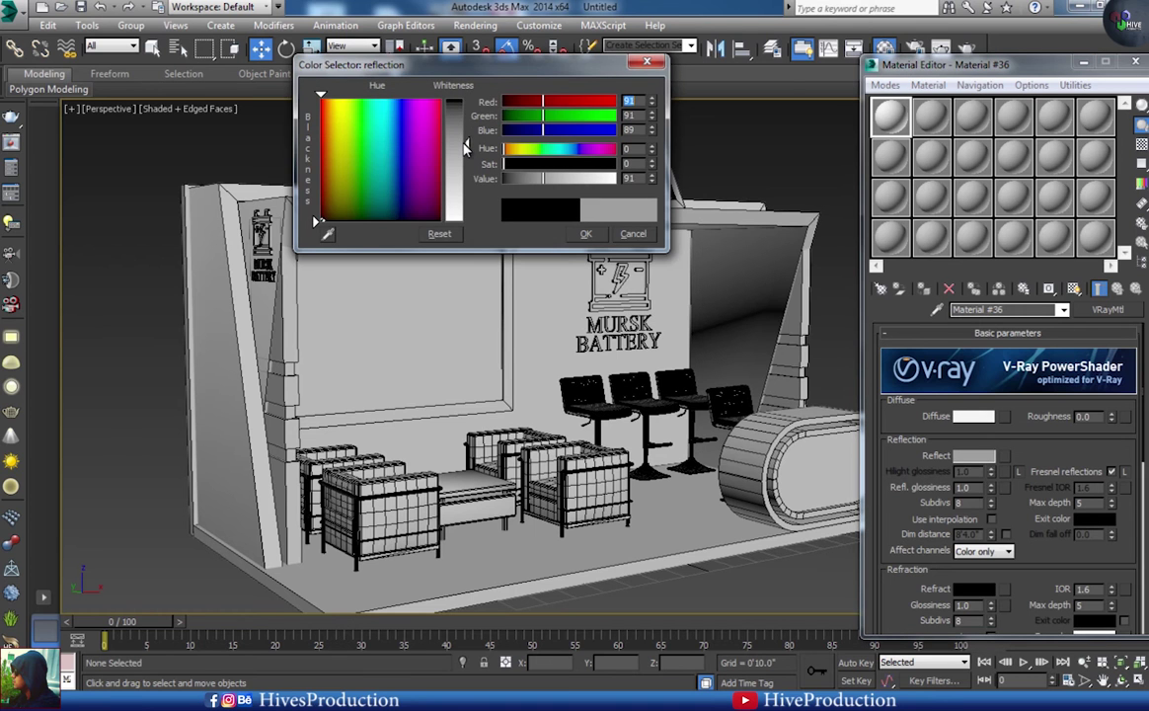
click(585, 233)
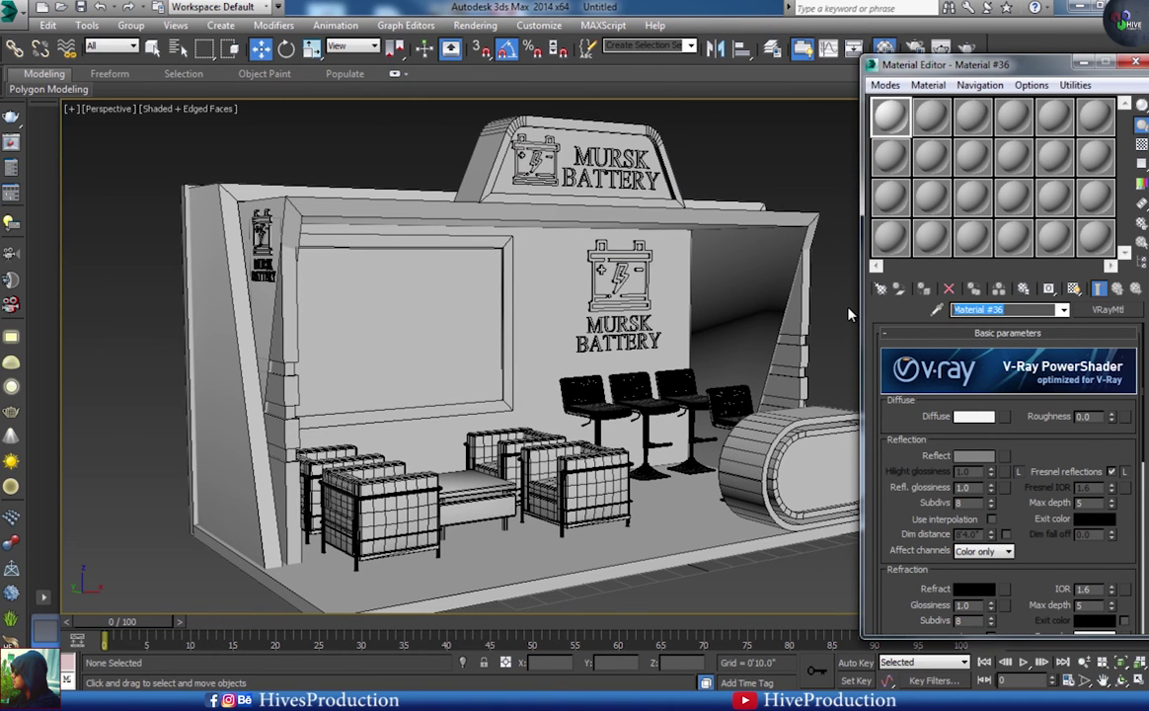
text(white)
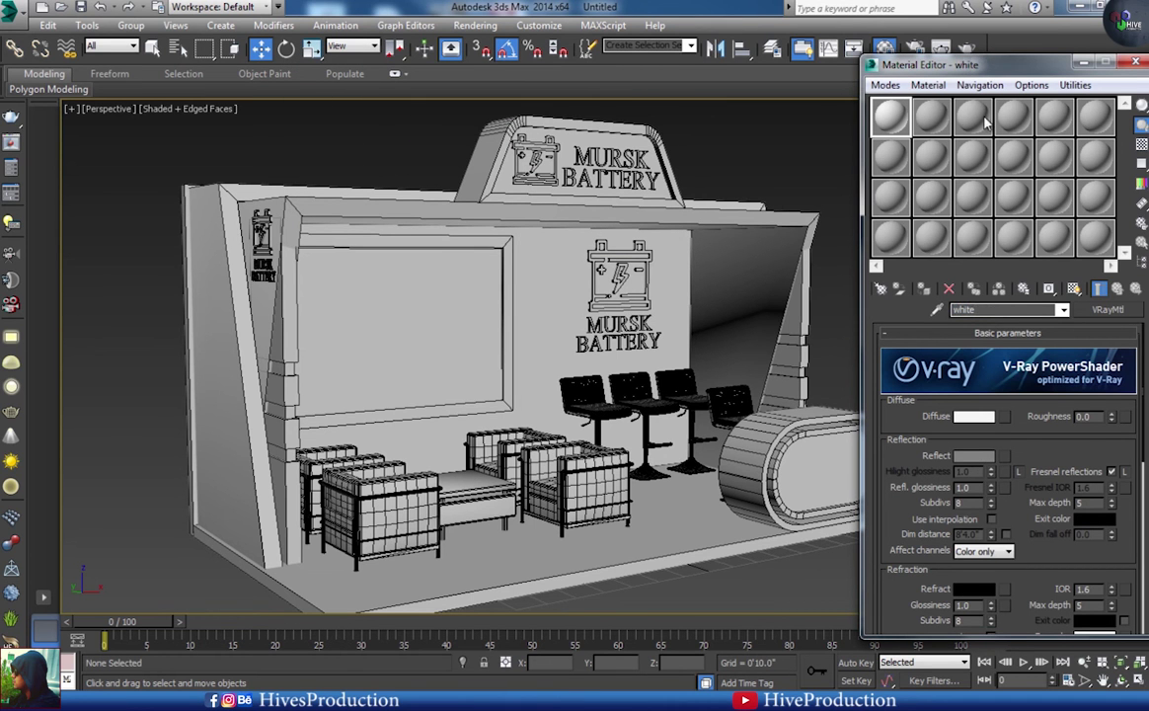
- Copy the white material into the second sample slot and rename the copy blue
click(918, 119)
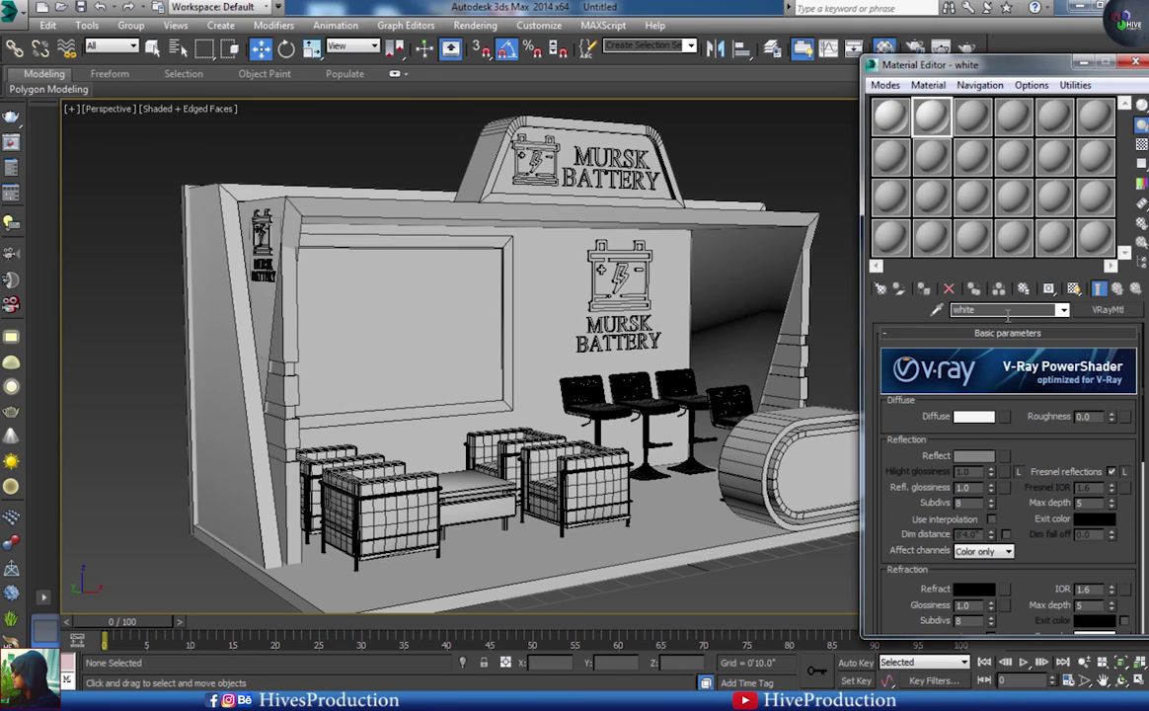
text(b)
click(584, 269)
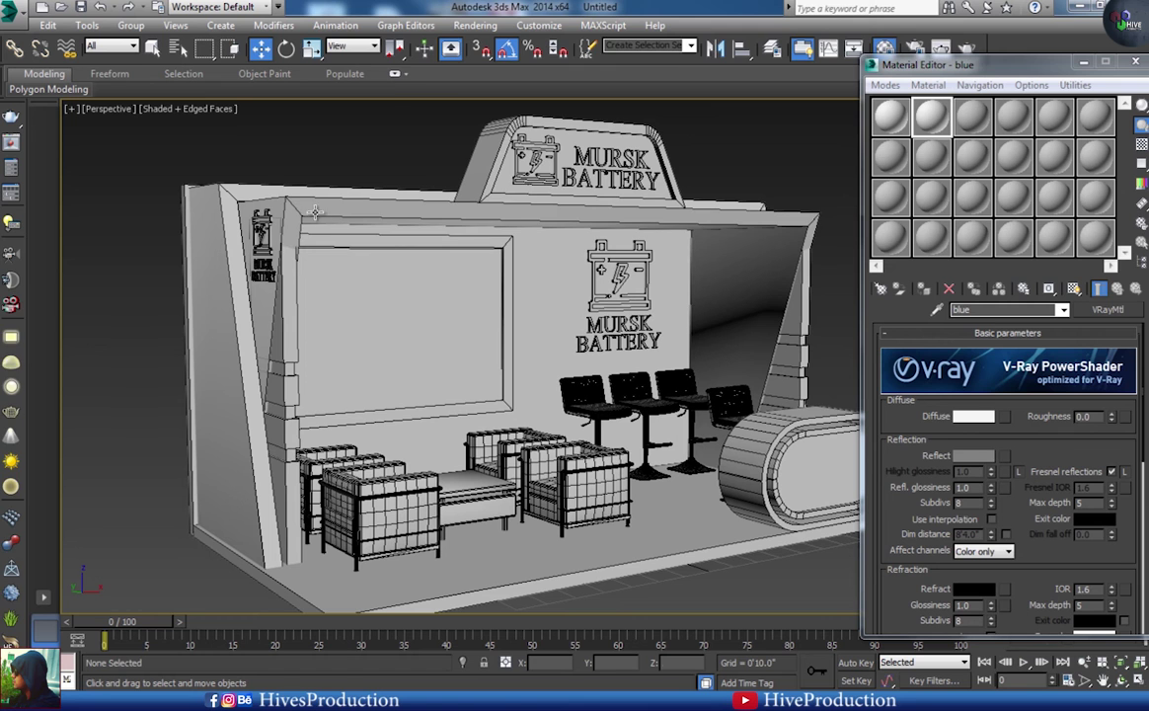
- Set the blue material's diffuse colour to RGB 7, 25, 102 and assign it to the booth's canopy frame
click(315, 212)
click(966, 416)
drag(389, 125, 404, 100)
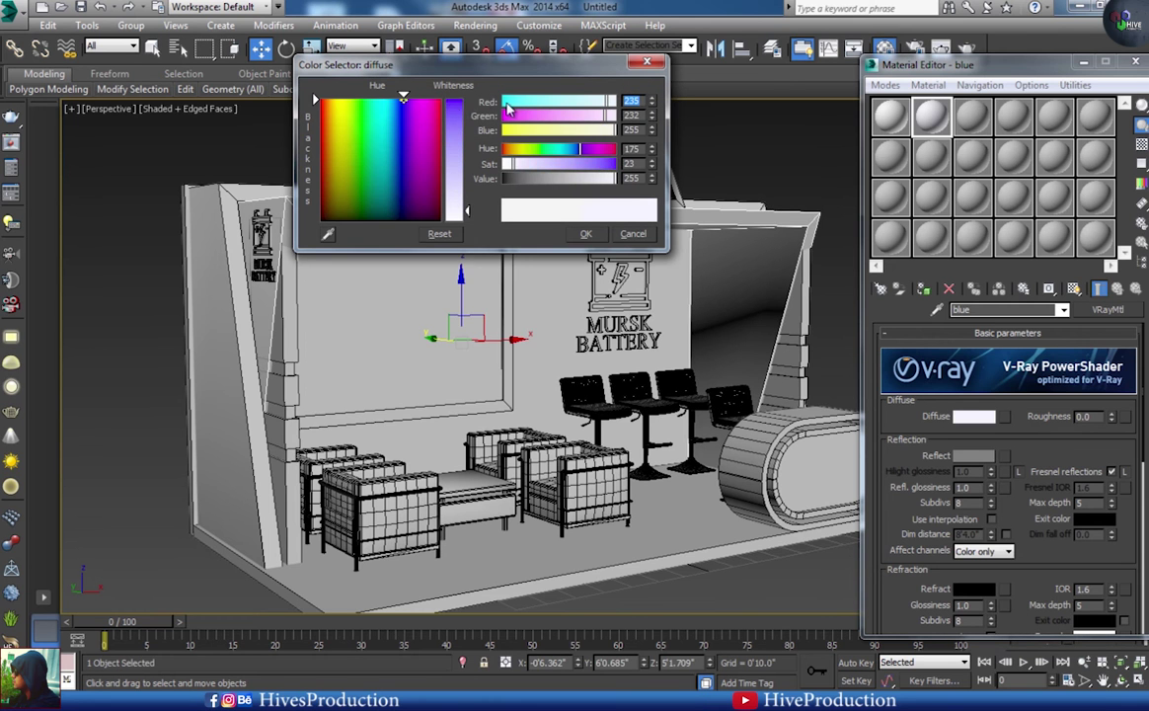
drag(513, 164, 616, 164)
click(542, 180)
mouse_move(542, 180)
mouse_down()
mouse_move(602, 181)
mouse_move(549, 181)
mouse_up()
click(507, 102)
drag(507, 115, 514, 116)
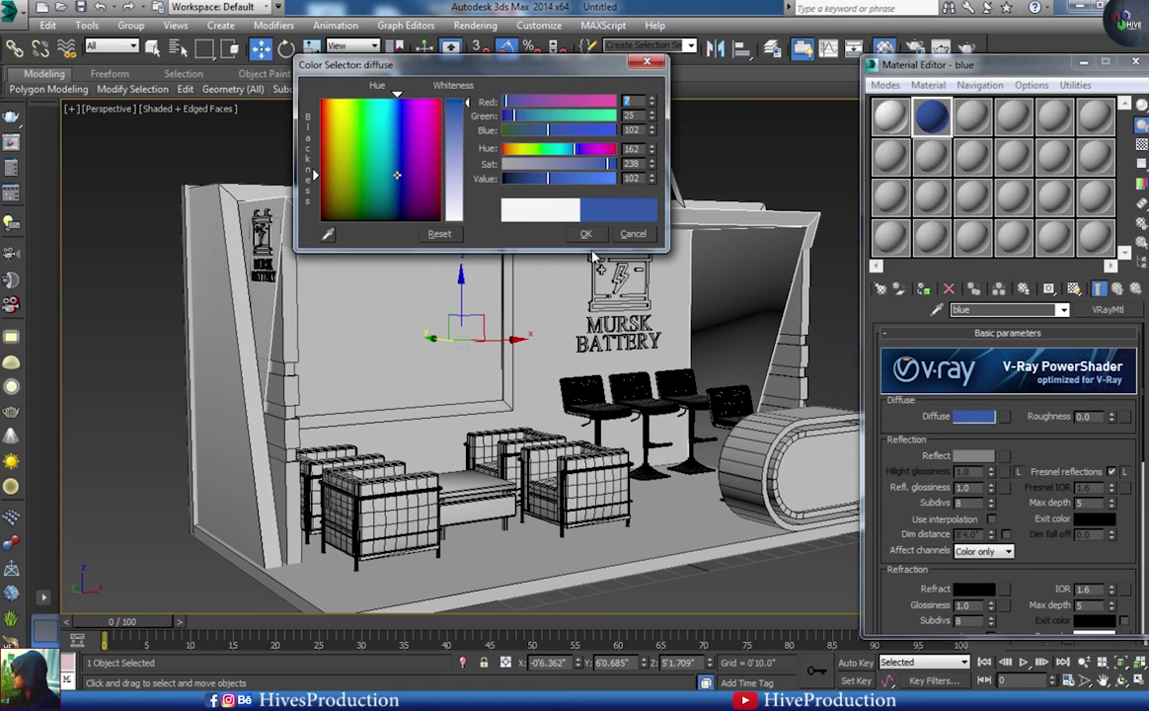
click(585, 233)
- Assign the blue material to the header box, the oval reception counter and the back wall
click(489, 175)
ctrl+click(792, 444)
ctrl+click(778, 445)
click(924, 290)
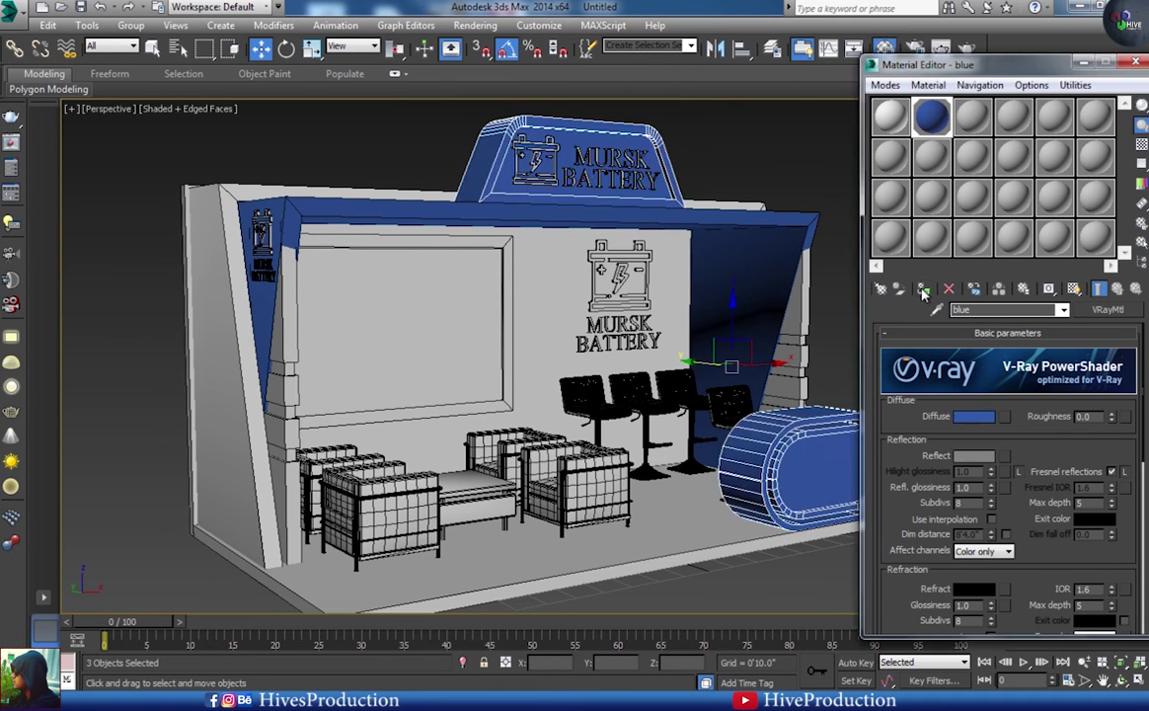
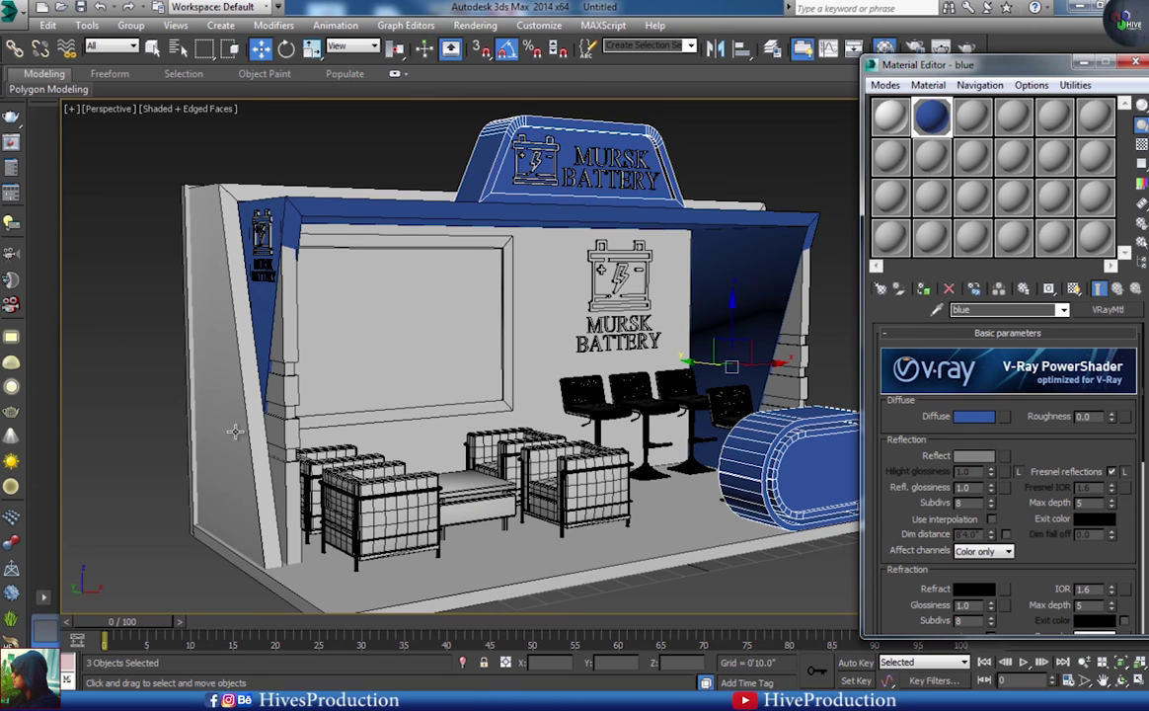
click(547, 327)
click(924, 290)
- Assign the blue material to the battery icon and MURSK BATTERY lettering on the header
alt+middle_drag(458, 328, 439, 354)
middle_drag(595, 384, 463, 372)
click(418, 176)
scroll(434, 183, up, 3)
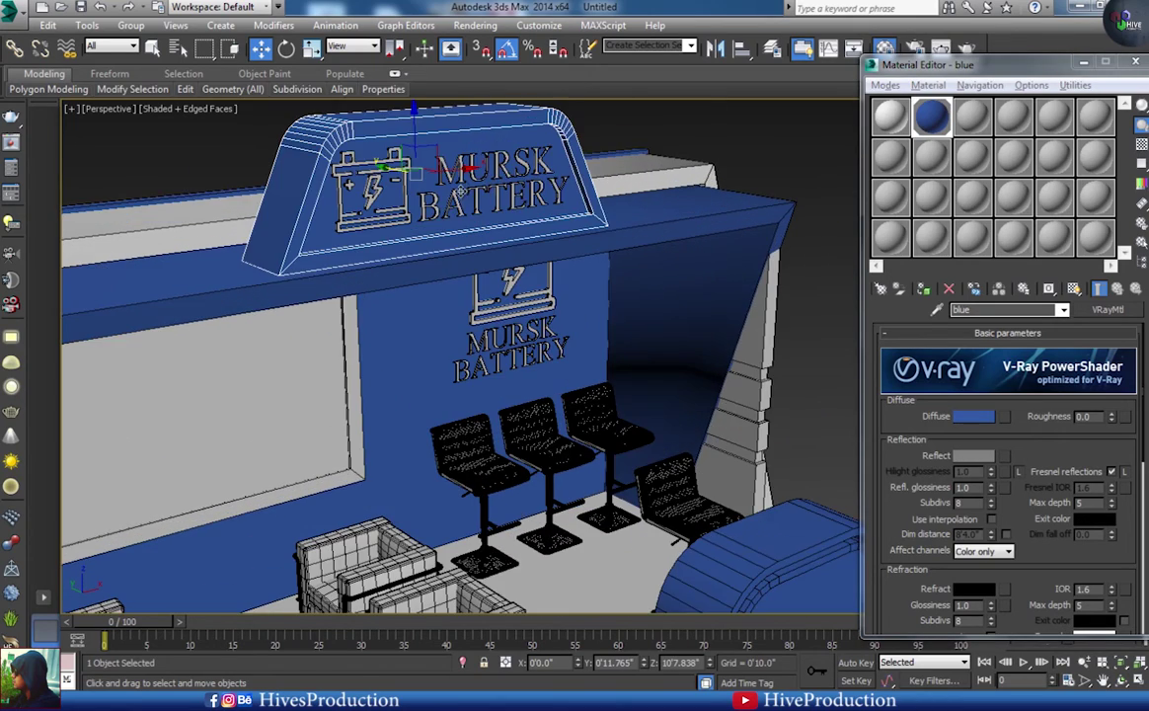
click(458, 207)
ctrl+click(365, 192)
click(925, 293)
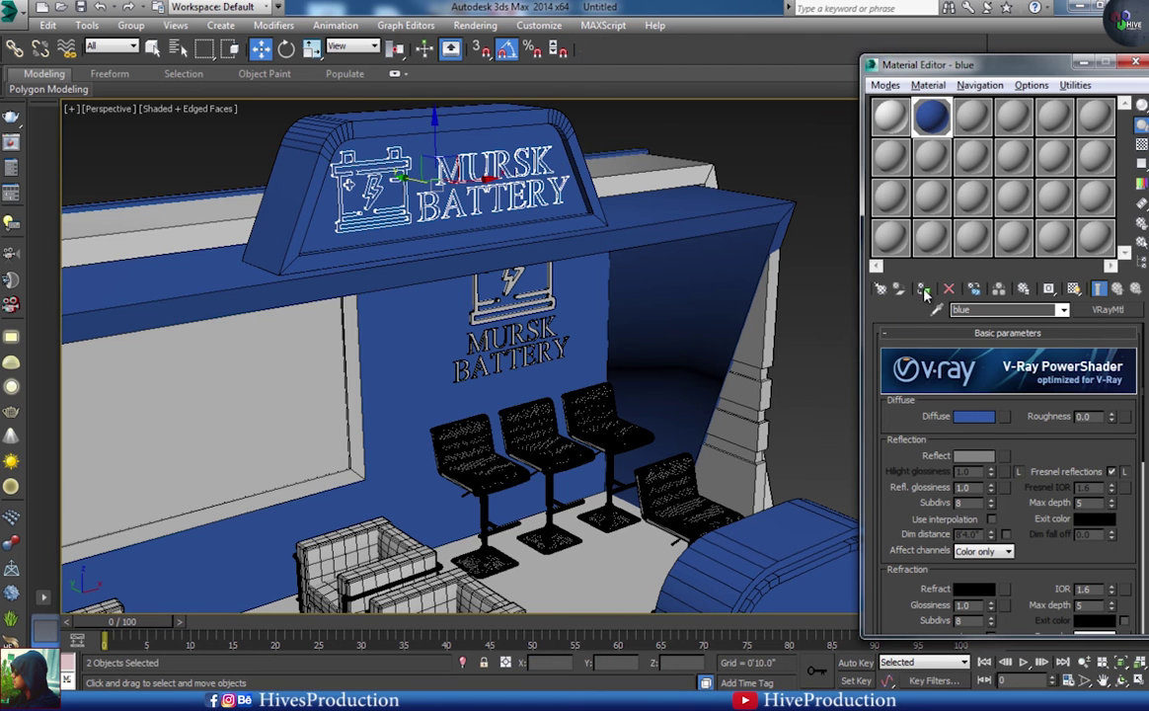
- Assign the white material to the notched columns on both sides of the booth
click(790, 350)
middle_drag(519, 460, 601, 264)
click(74, 377)
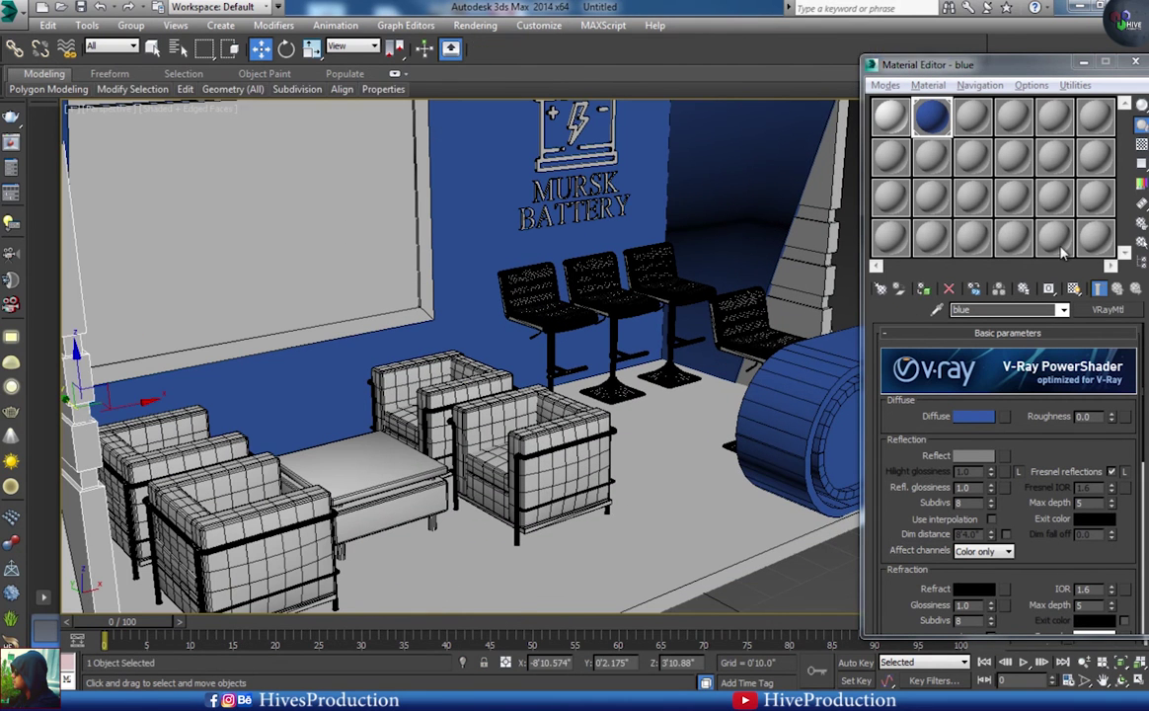
click(892, 117)
click(924, 289)
click(812, 261)
click(923, 290)
- Assign the white material to the screen frame on the back wall and to the slanted outer side wall
click(282, 343)
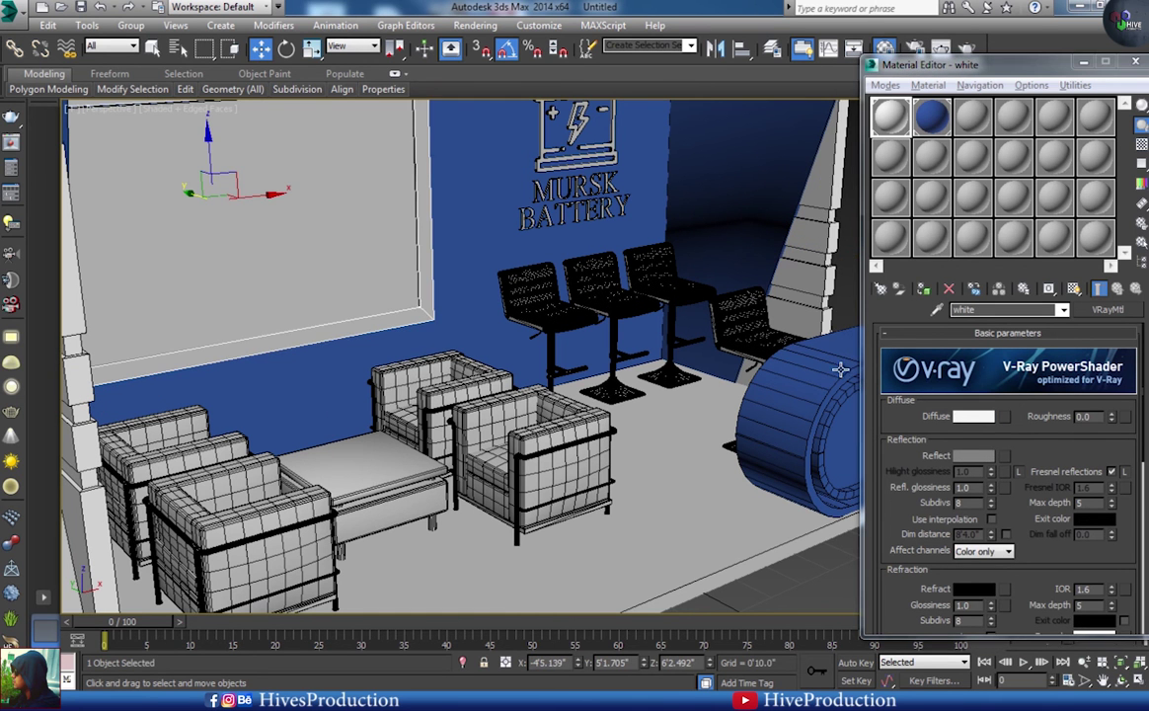
click(924, 290)
alt+middle_drag(312, 292, 357, 308)
scroll(325, 341, down, 3)
click(216, 389)
click(924, 291)
- Assign the white material to the floor platform and minimise the Material Editor
alt+middle_drag(659, 377, 538, 444)
click(538, 463)
click(925, 293)
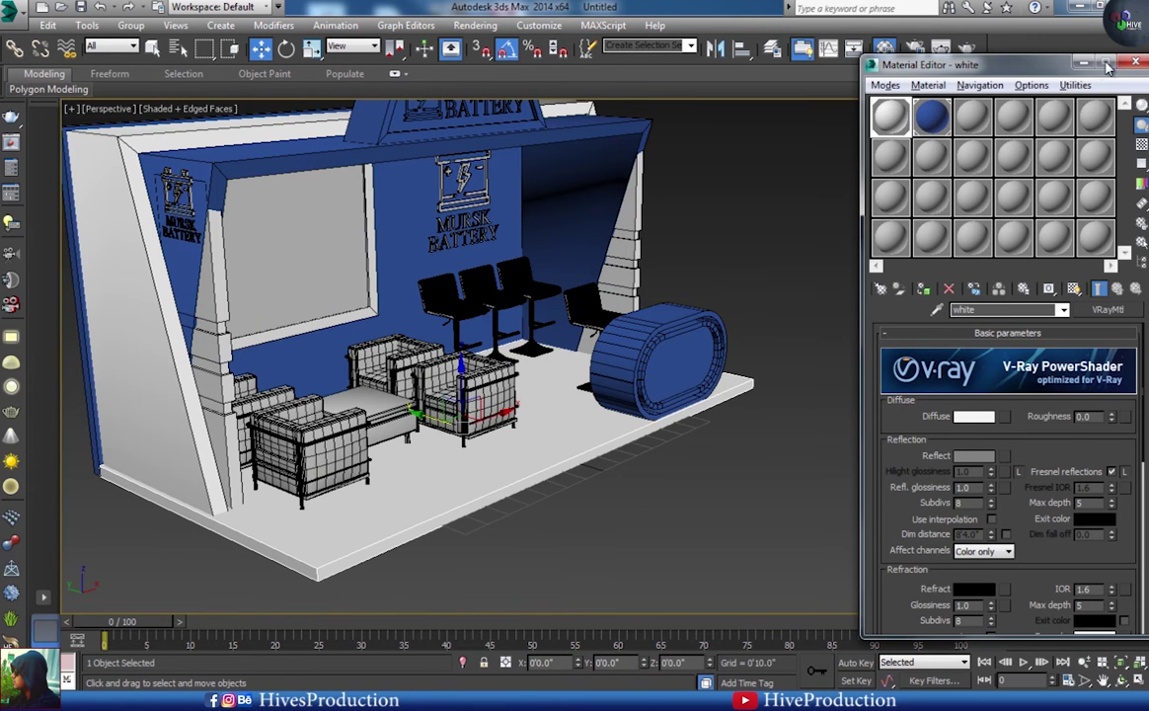
click(1086, 64)
- Convert the floor platform to an Editable Poly and select its top polygon
right_click(505, 459)
mouse_move(593, 608)
click(705, 616)
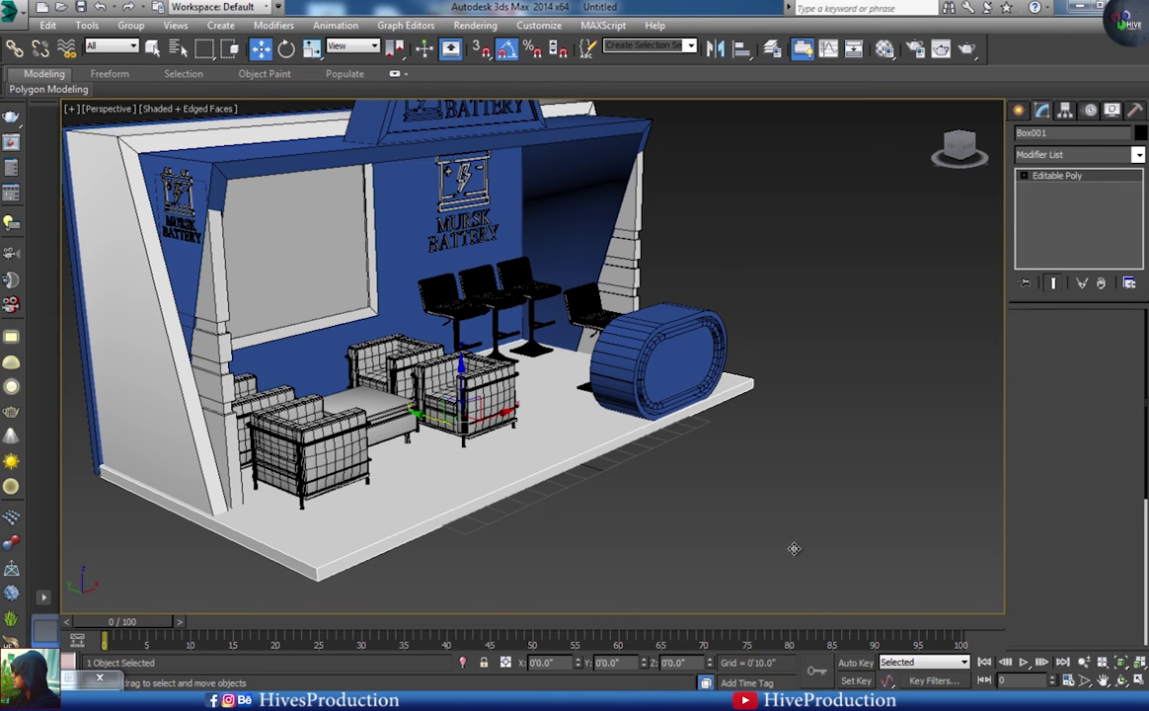
click(1093, 339)
click(462, 490)
- Inset the platform's top polygon three times to form a wide border, a narrow strip and an inner floor area
click(1104, 589)
drag(435, 425, 413, 528)
drag(427, 446, 421, 465)
drag(460, 402, 426, 437)
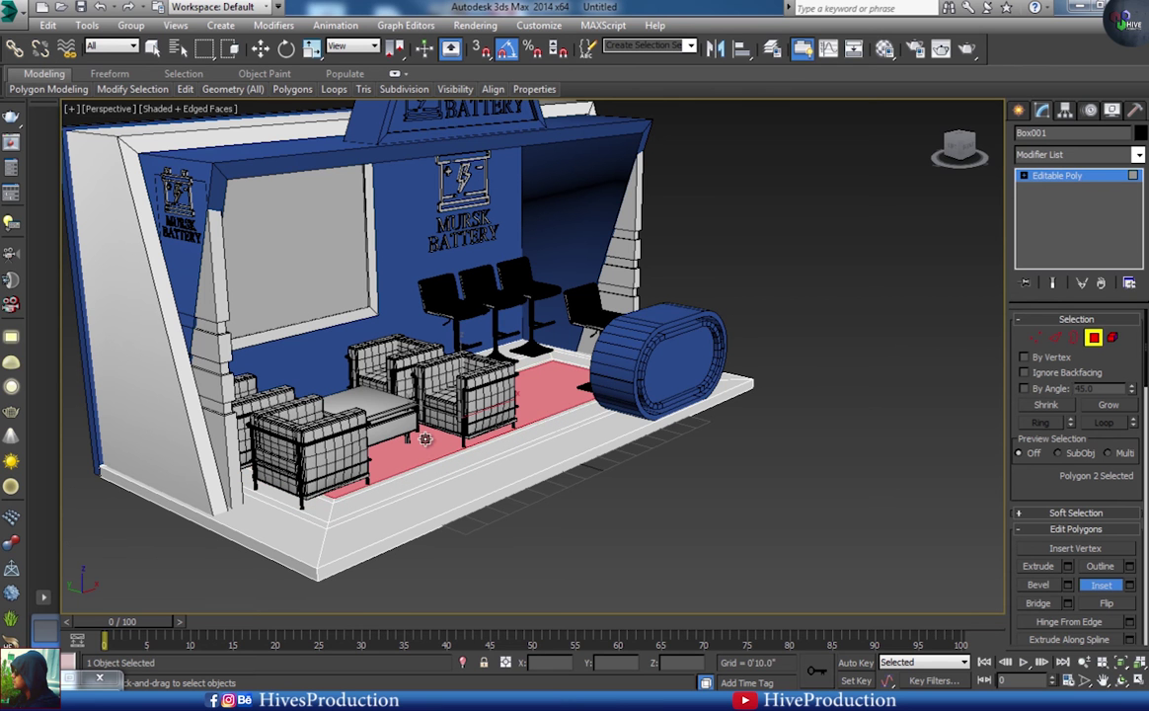
key(w)
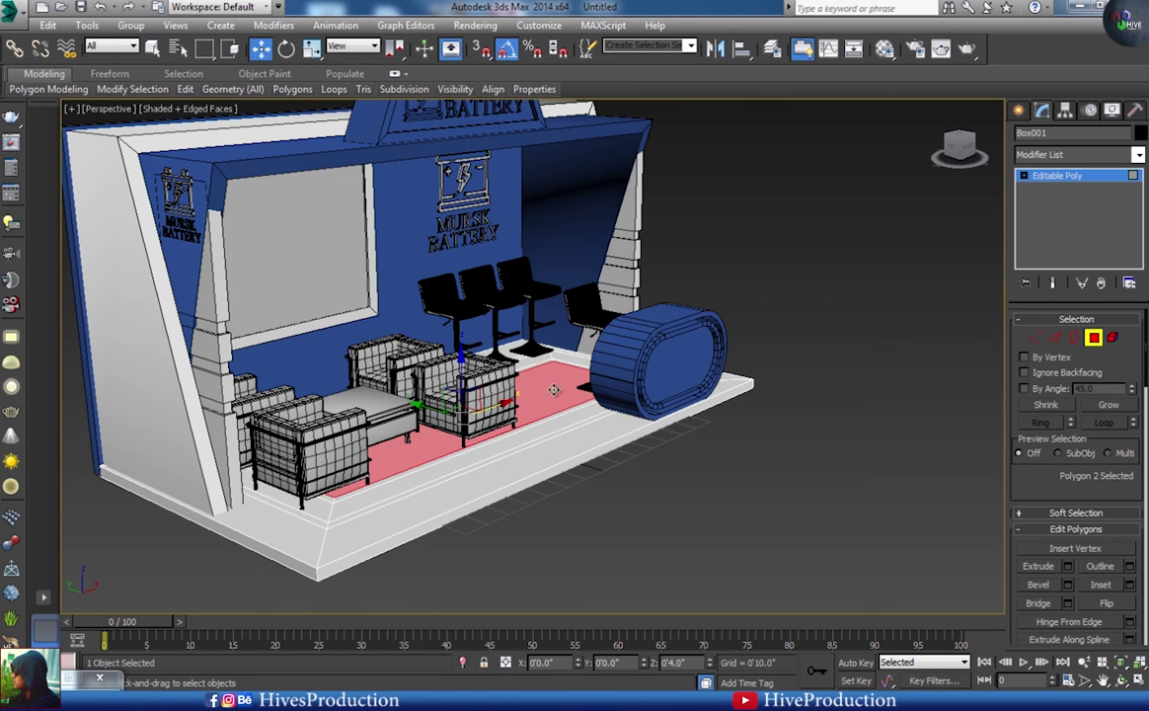
- Select the edge rings across the floor platform's two narrow inset strips and convert the selection to polygons
scroll(456, 449, up, 10)
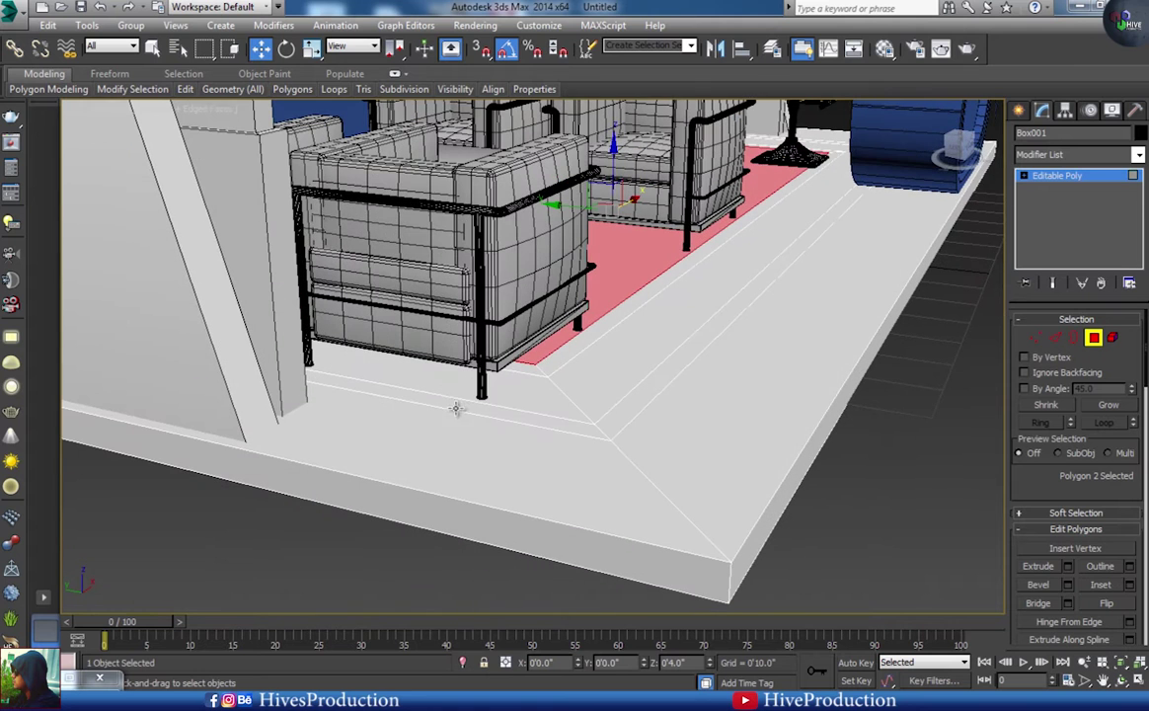
click(1054, 338)
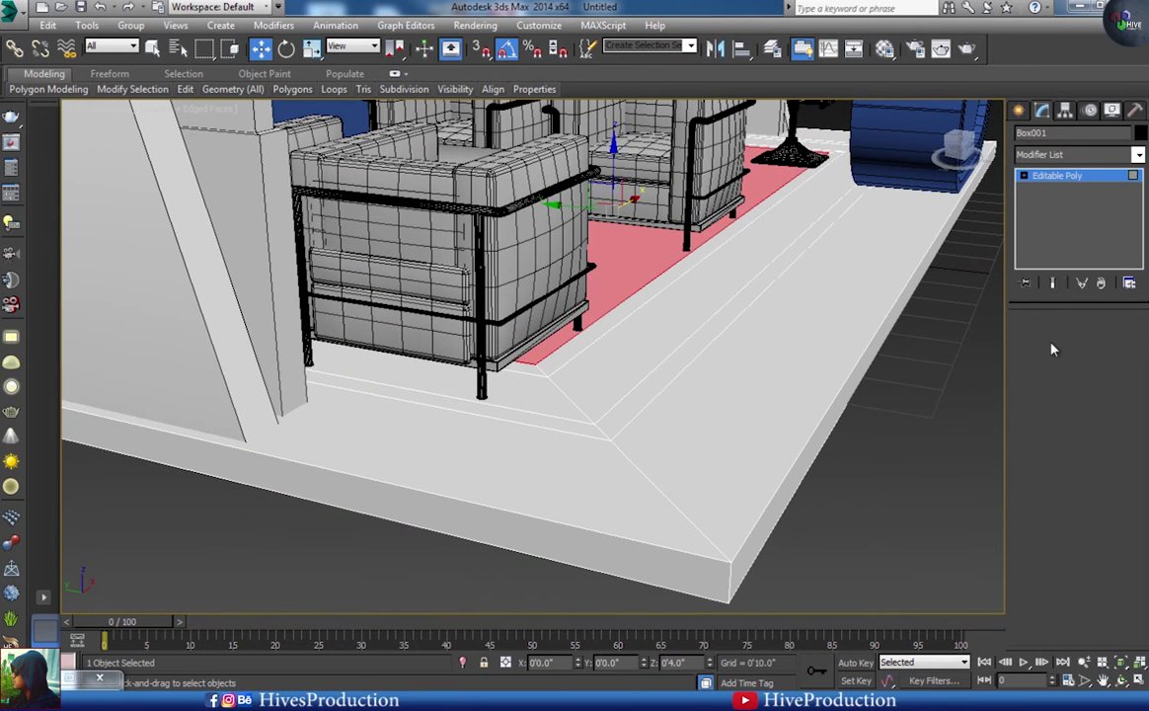
click(543, 372)
ctrl+click(601, 433)
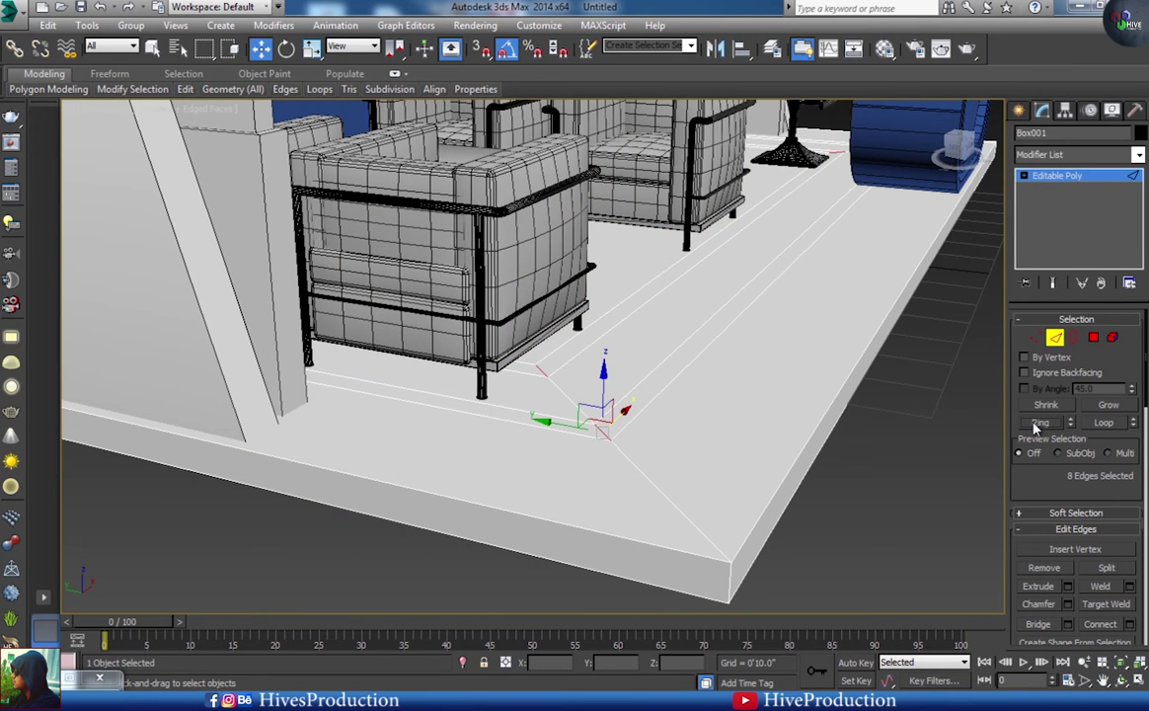
ctrl+click(1094, 338)
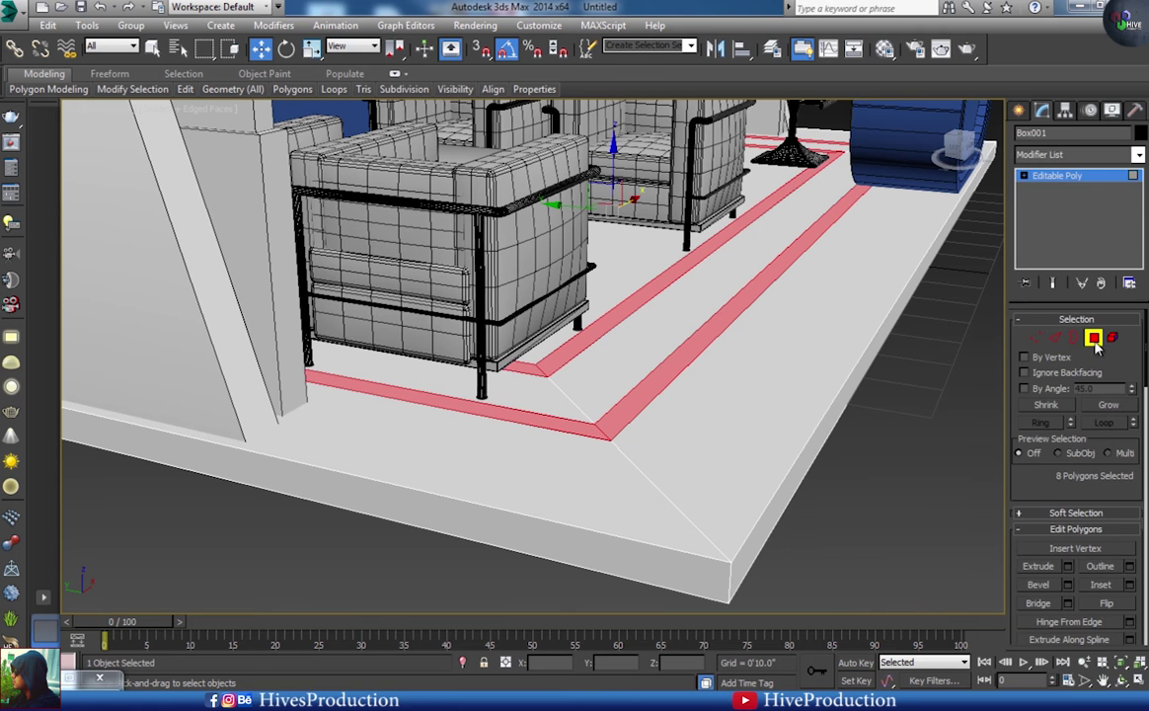
- Assign the blue material to the selected narrow strips of the floor platform
click(888, 51)
click(939, 117)
click(924, 291)
click(219, 544)
- Assign the blue material to the groove polygons of the side panel next to the counter and bar stools
alt+middle_drag(631, 436, 563, 436)
scroll(525, 444, down, 4)
alt+middle_drag(662, 462, 568, 449)
middle_drag(572, 356, 582, 458)
drag(1062, 66, 960, 210)
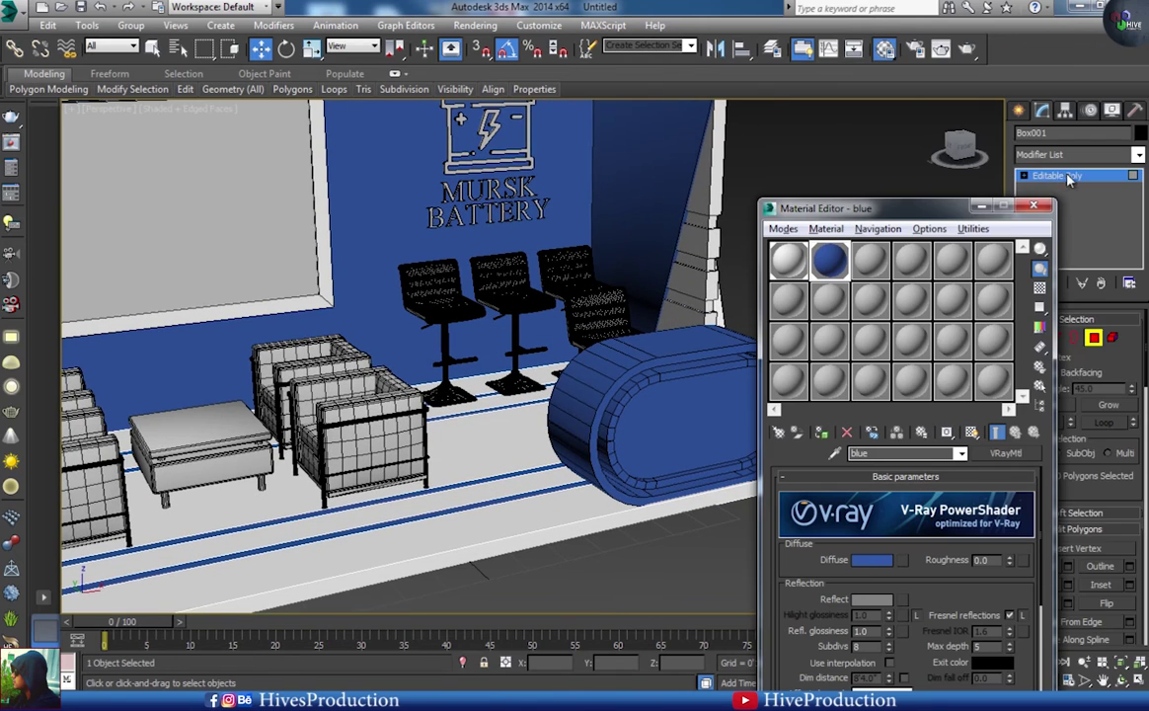
click(1095, 338)
click(687, 275)
scroll(687, 275, up, 3)
middle_drag(687, 274, 517, 349)
click(1092, 337)
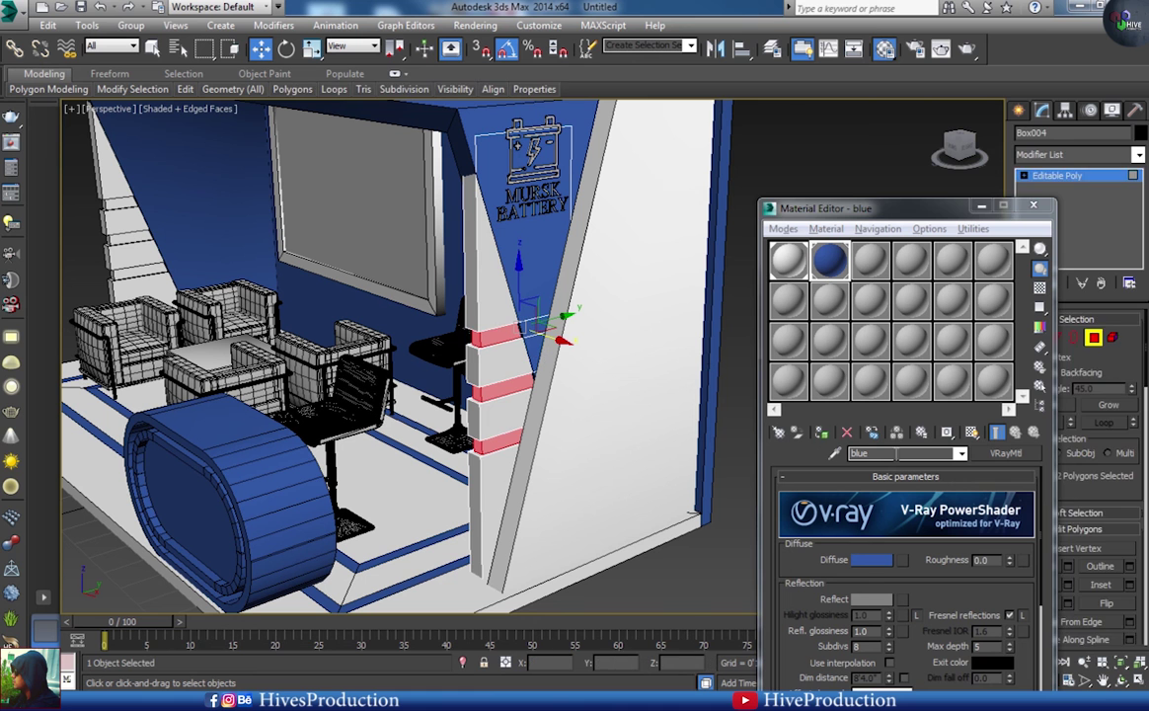
click(1094, 340)
click(742, 434)
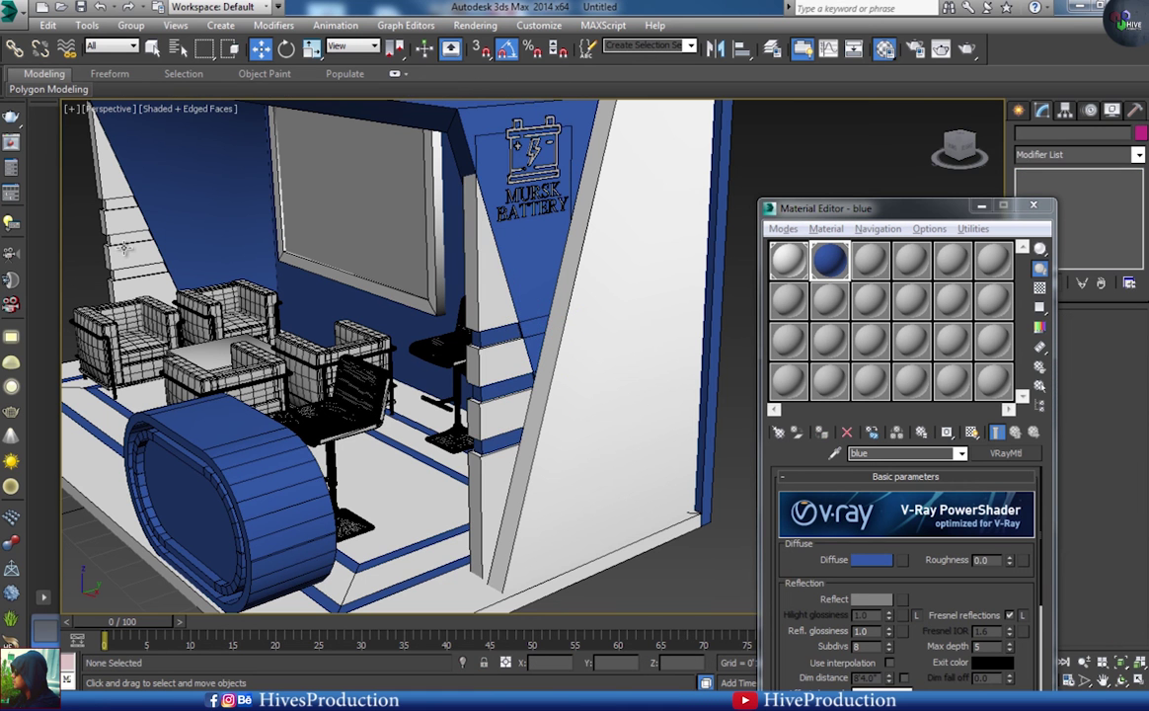
- Assign the blue material to the groove polygons of the opposite side panel beside the armchairs and close the Material Editor
click(115, 249)
key(z)
alt+middle_drag(180, 340, 343, 362)
click(1094, 339)
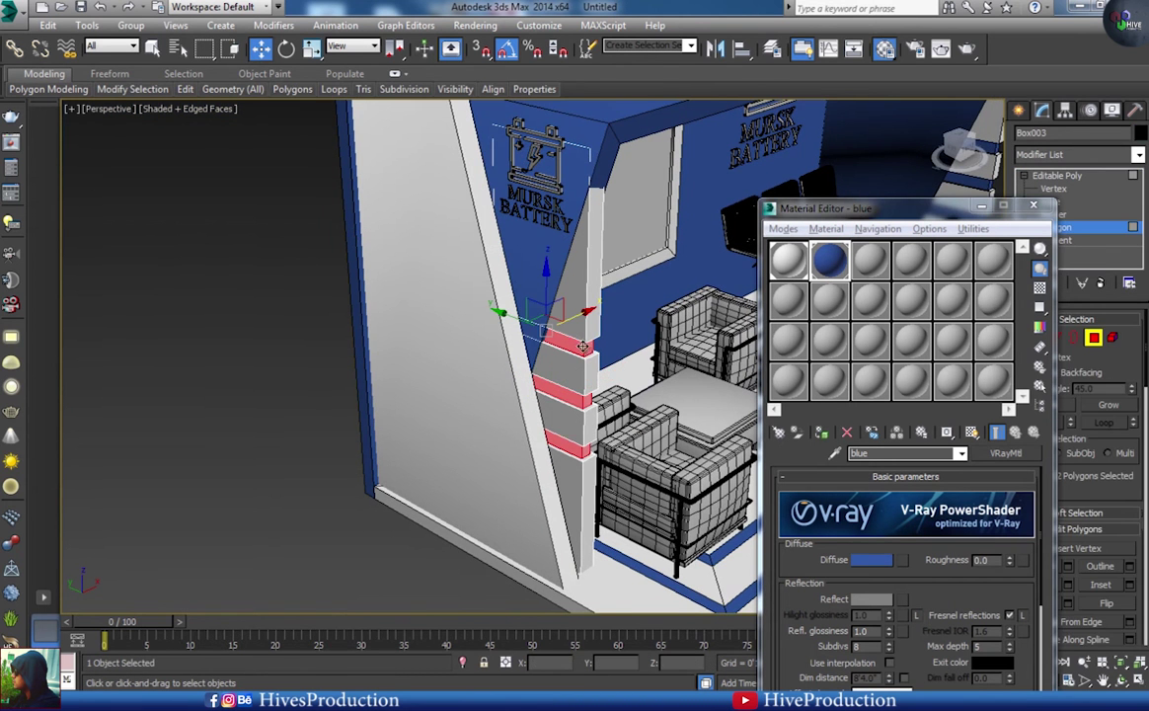
click(1034, 209)
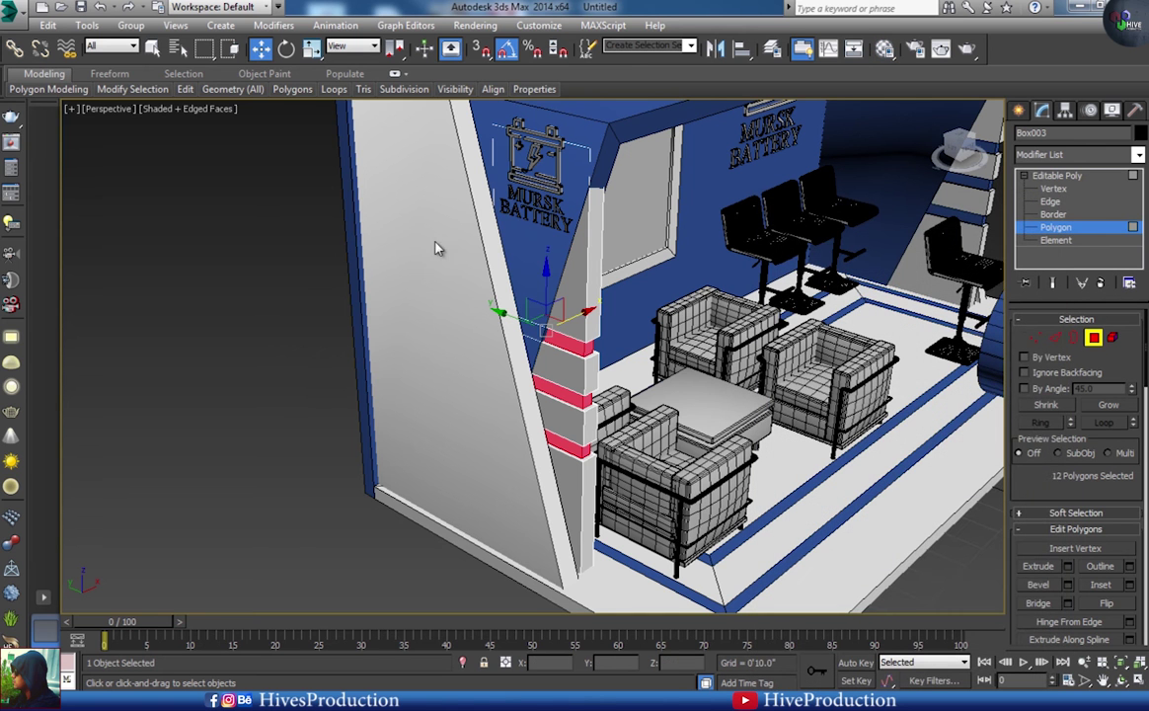
click(235, 343)
- Assign the white material to the battery logos and MURSK BATTERY texts on the armchair-side wall and the back wall
click(538, 188)
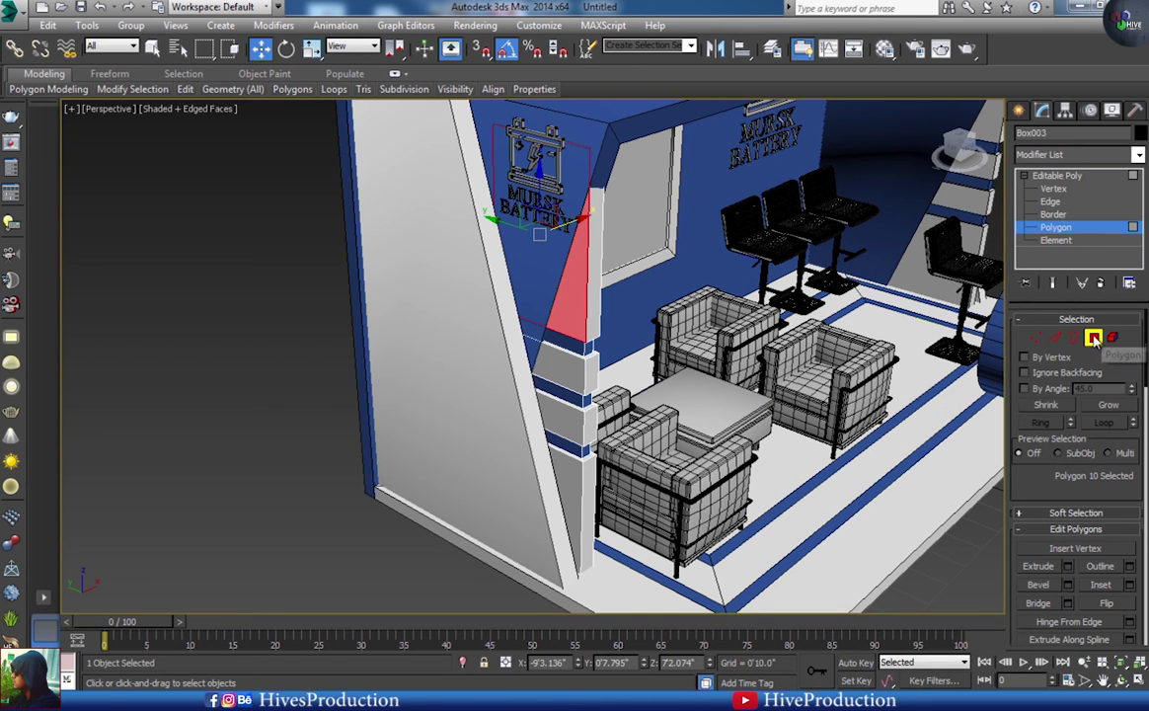
click(533, 158)
ctrl+click(538, 203)
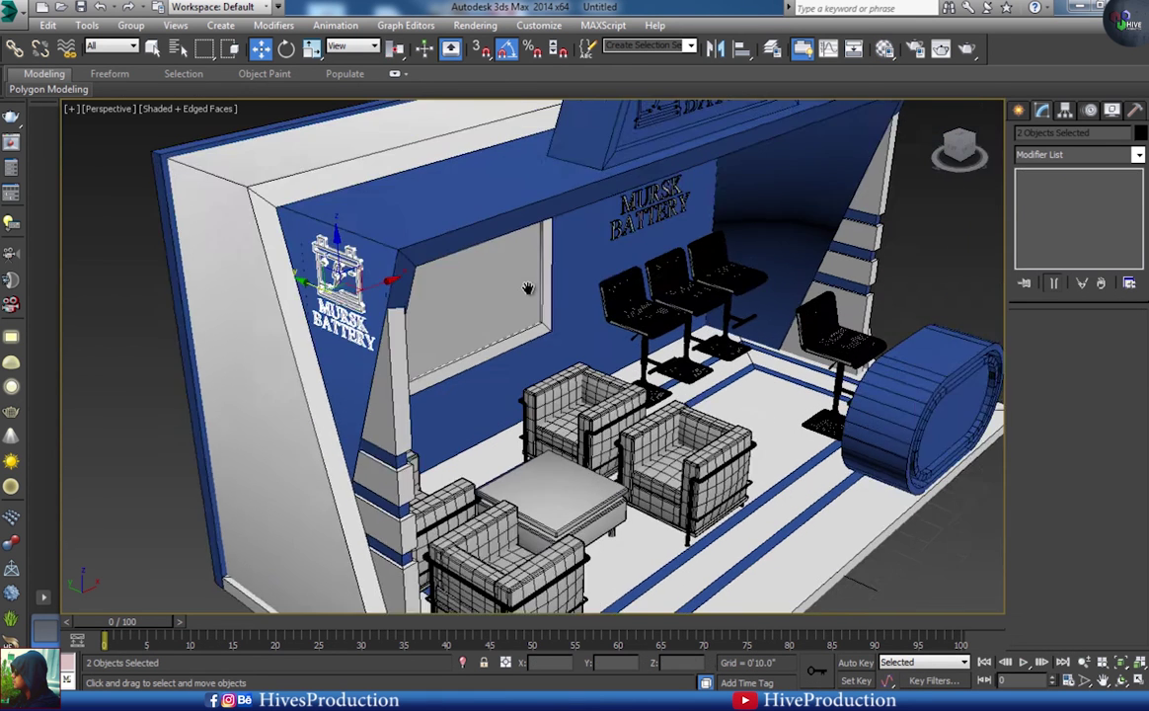
alt+middle_drag(528, 289, 657, 301)
ctrl+click(760, 311)
ctrl+click(758, 365)
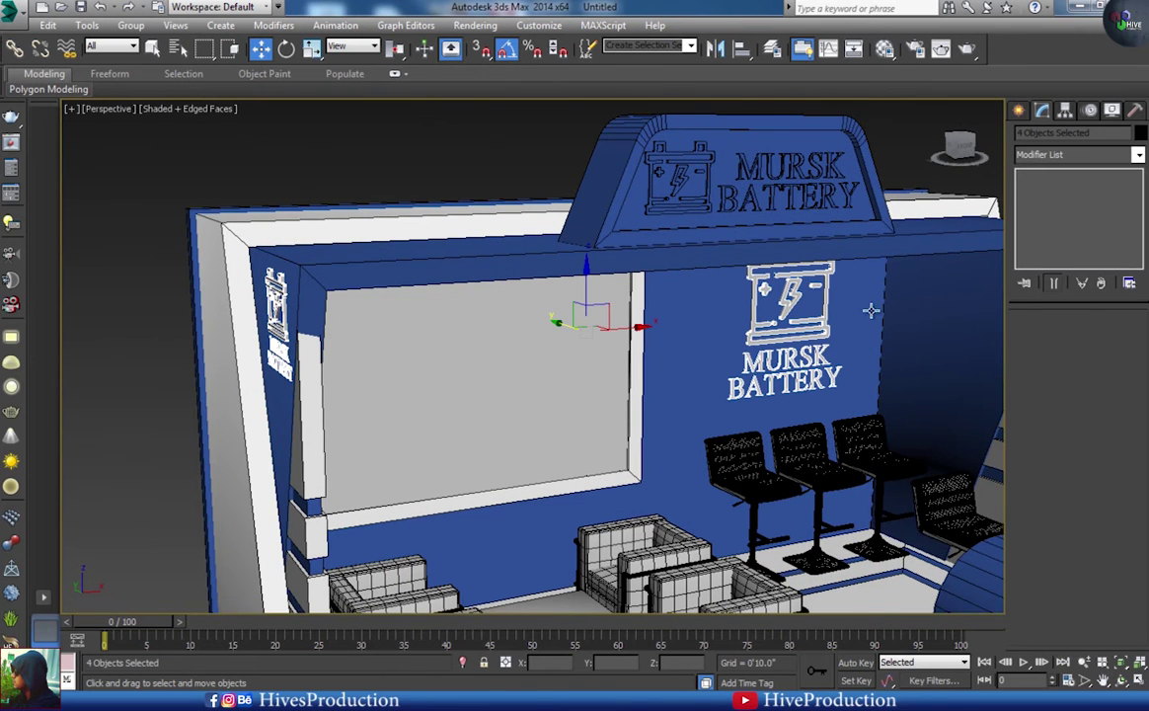
click(892, 55)
click(787, 264)
click(821, 432)
- Assign the white material to the battery logo and MURSK BATTERY text on the counter-side wall
middle_drag(612, 434, 425, 377)
scroll(451, 390, down, 5)
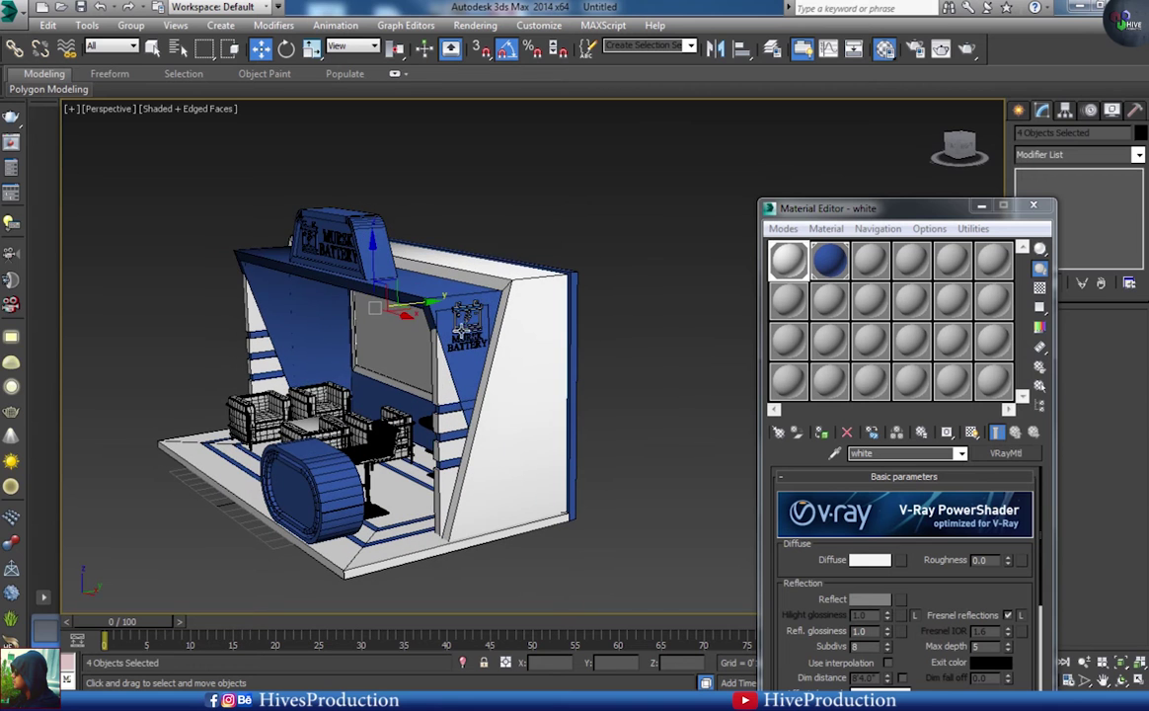
click(467, 329)
click(471, 320)
middle_drag(468, 329, 486, 351)
scroll(489, 353, up, 6)
click(475, 319)
ctrl+click(483, 374)
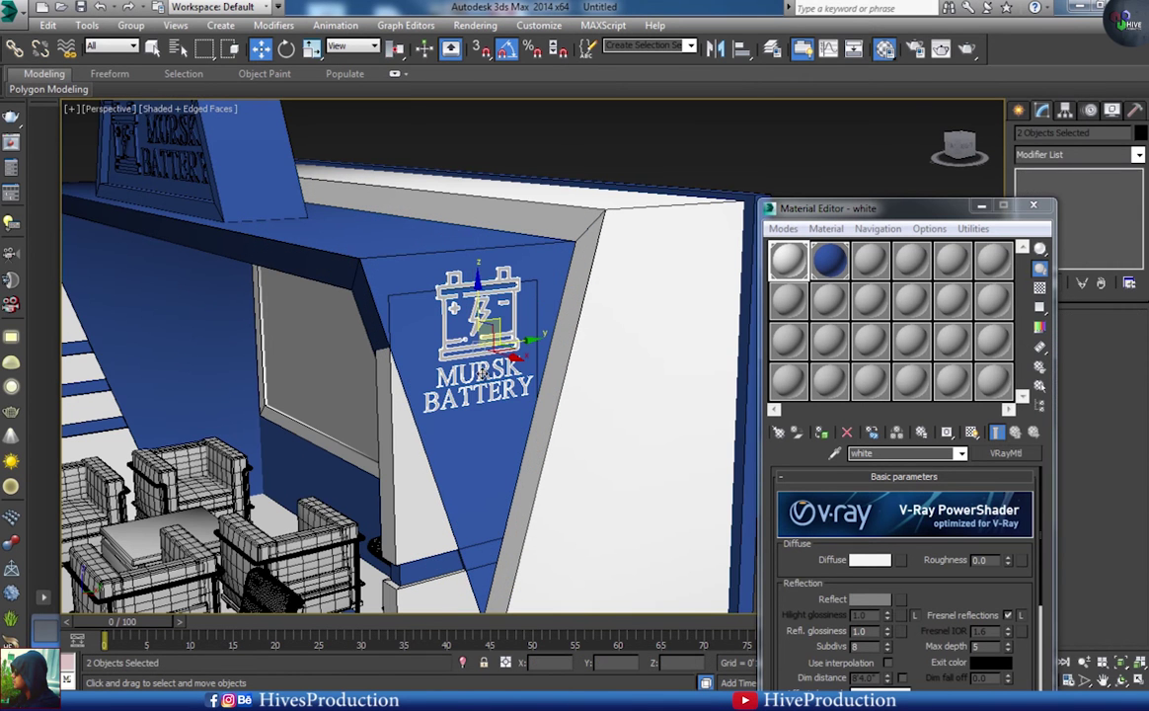
click(825, 434)
click(632, 143)
- Load a VRay2SidedMtl into the third material slot
scroll(459, 198, down, 5)
alt+middle_drag(368, 332, 452, 343)
scroll(453, 343, up, 4)
click(868, 261)
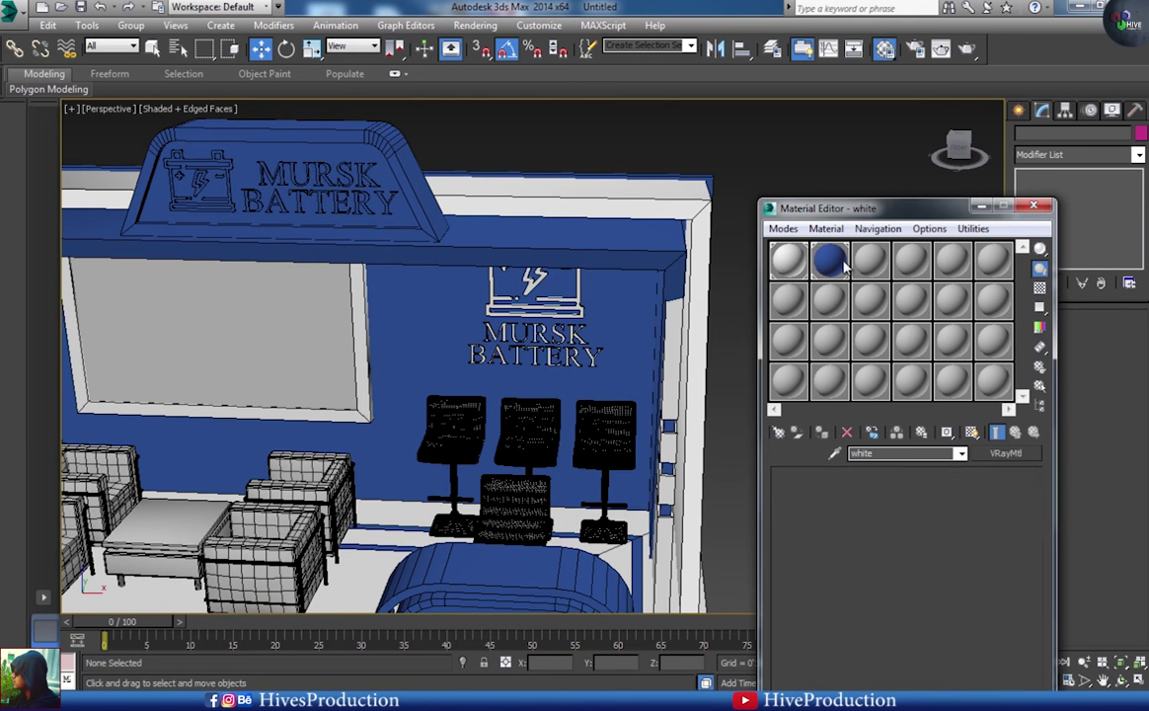
click(777, 433)
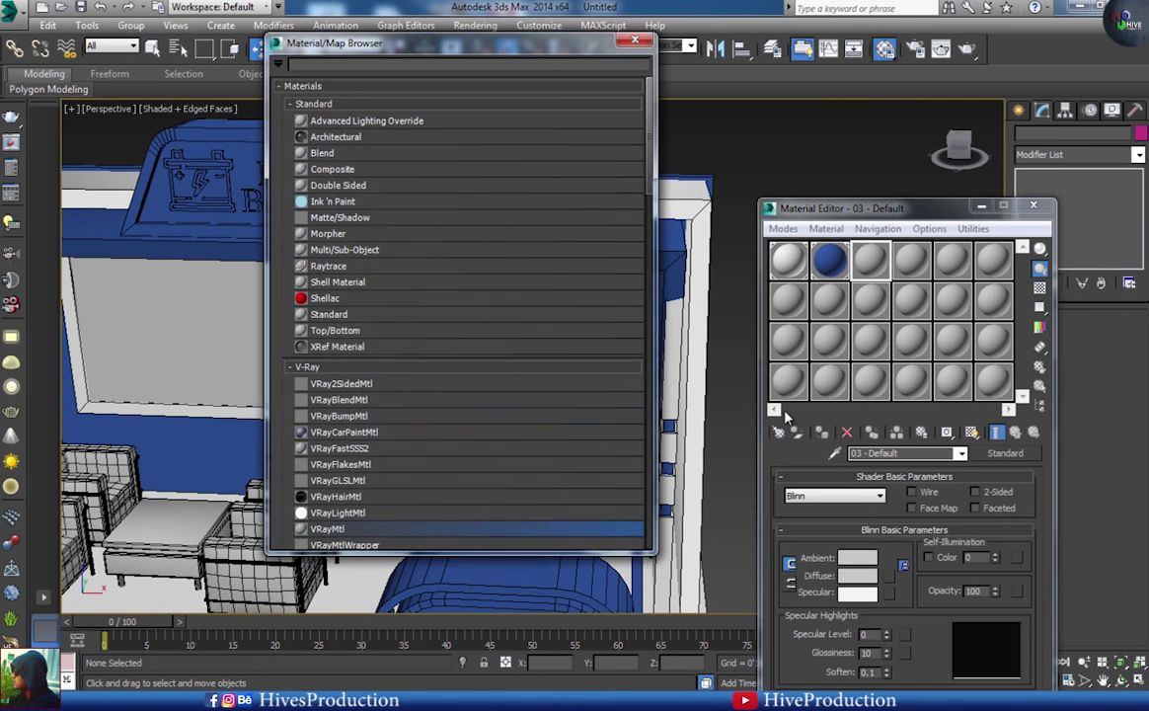
double_click(336, 384)
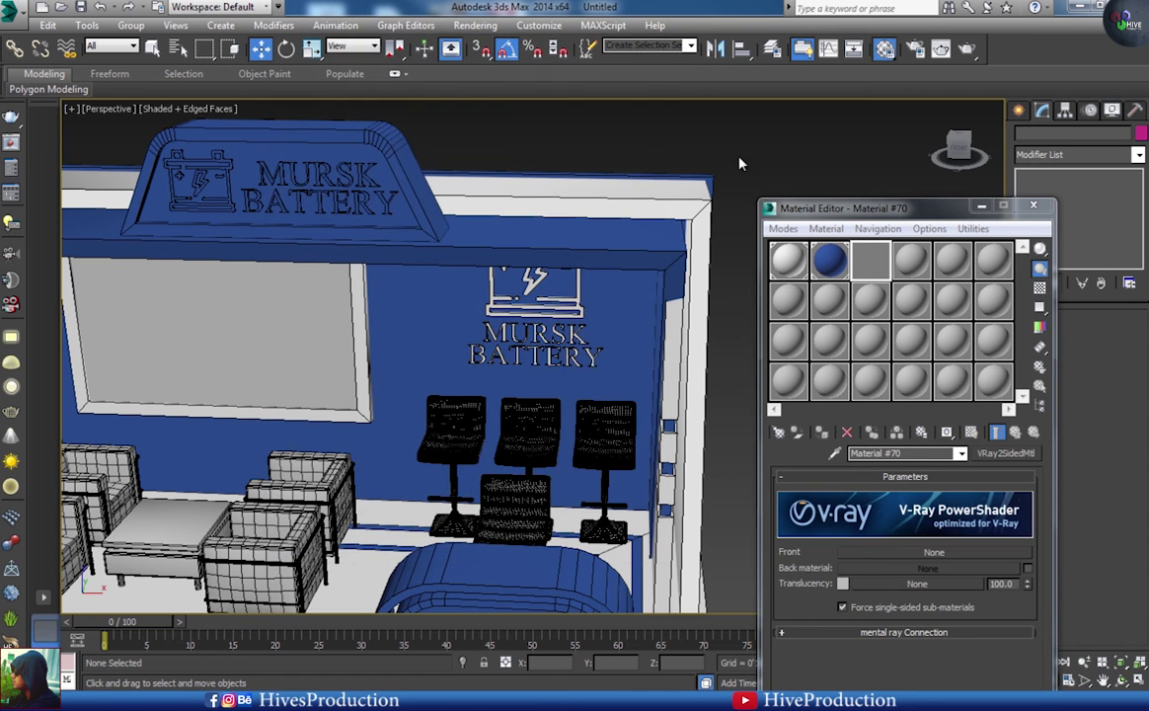
- Use a VRayMtl as the two-sided material's front material and set its diffuse colour to near white
click(942, 550)
scroll(332, 479, down, 1)
click(333, 472)
double_click(333, 475)
click(862, 560)
click(455, 200)
click(576, 231)
- Assign the two-sided V-Ray material to the front polygon of the header sign behind its logo and text
click(300, 138)
click(1094, 337)
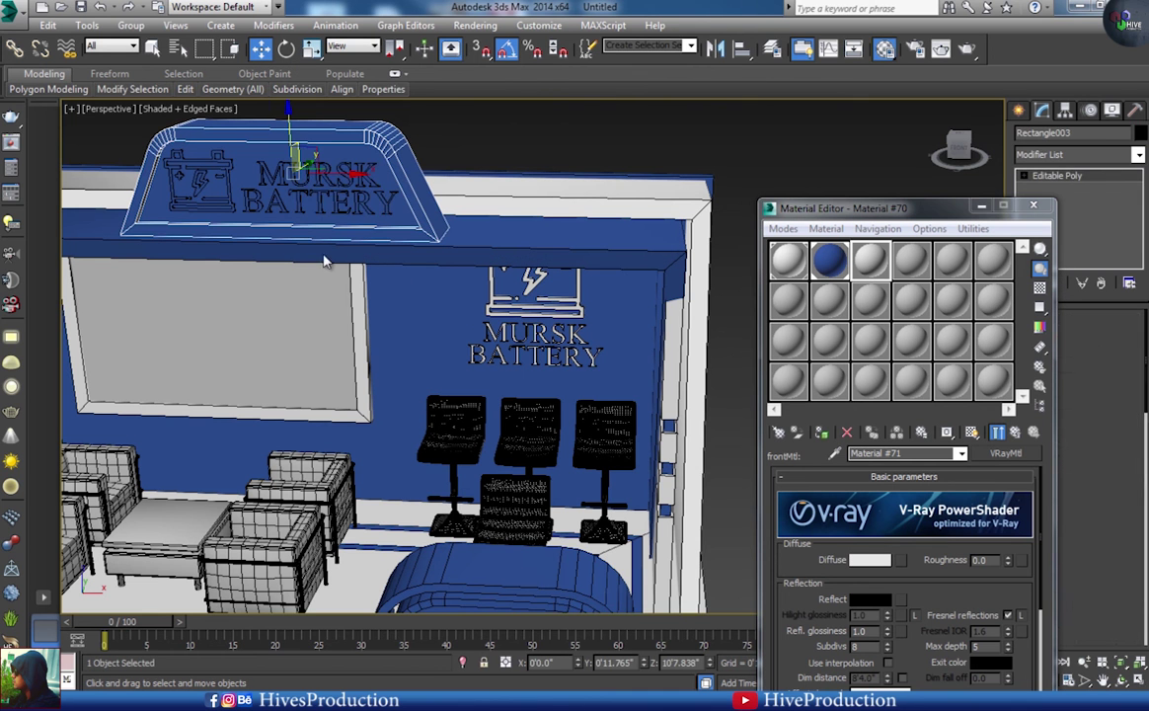
click(388, 174)
click(821, 432)
click(513, 136)
- Assign the two-sided V-Ray material to the counter's oval front polygon and close the Material Editor
middle_drag(535, 499, 523, 411)
scroll(522, 435, down, 3)
click(1094, 338)
click(514, 482)
key(z)
key(z)
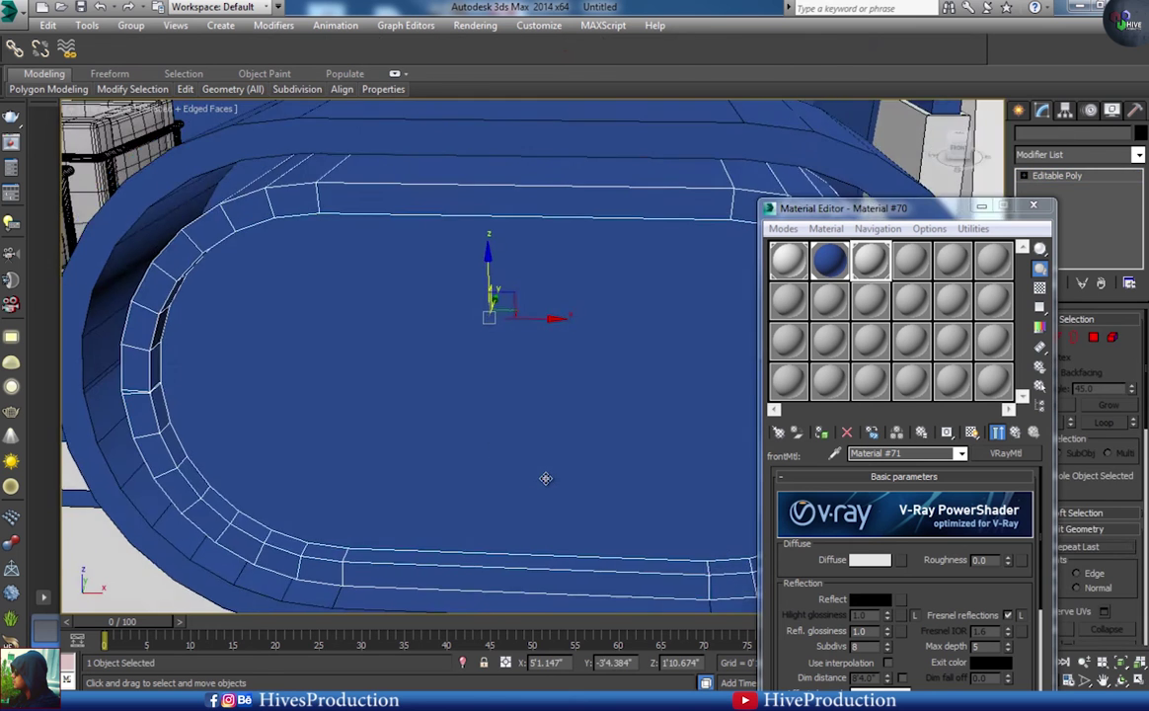
click(1094, 338)
click(597, 347)
click(821, 433)
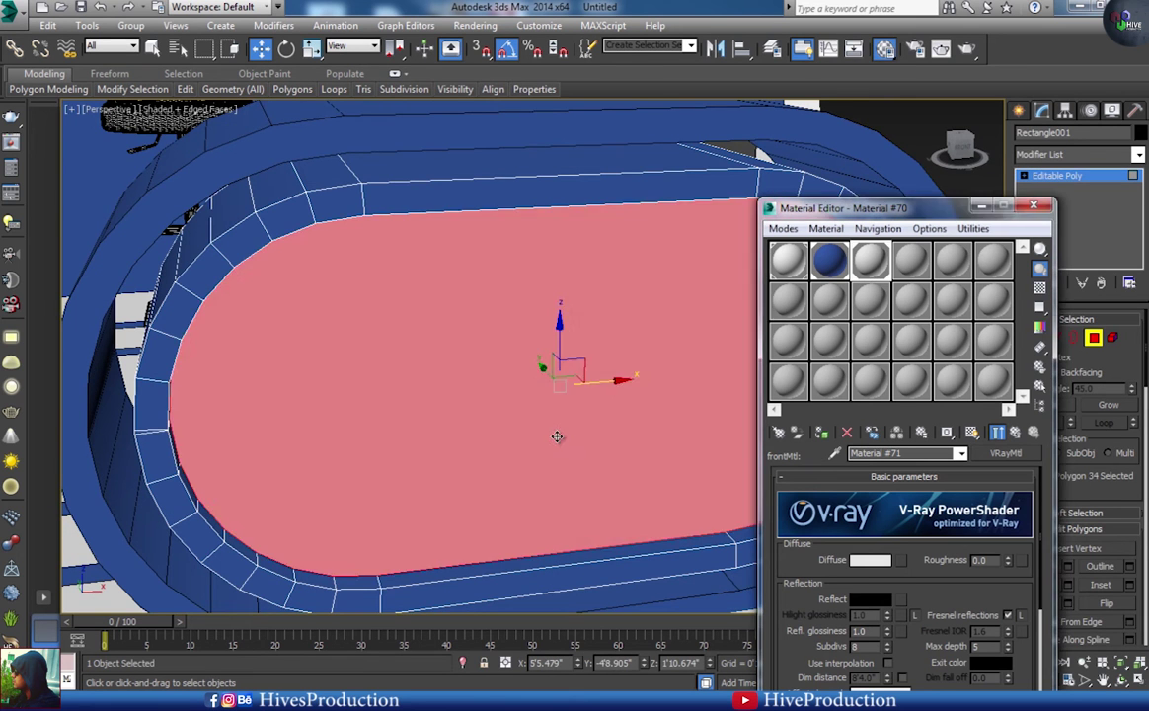
middle_drag(585, 436, 477, 382)
scroll(477, 381, down, 4)
click(1034, 206)
click(793, 303)
- Select the screen box on the back wall and create a VRayMtl named "screen" in the fourth material slot
middle_drag(405, 362, 610, 374)
scroll(610, 374, down, 5)
middle_drag(370, 361, 556, 419)
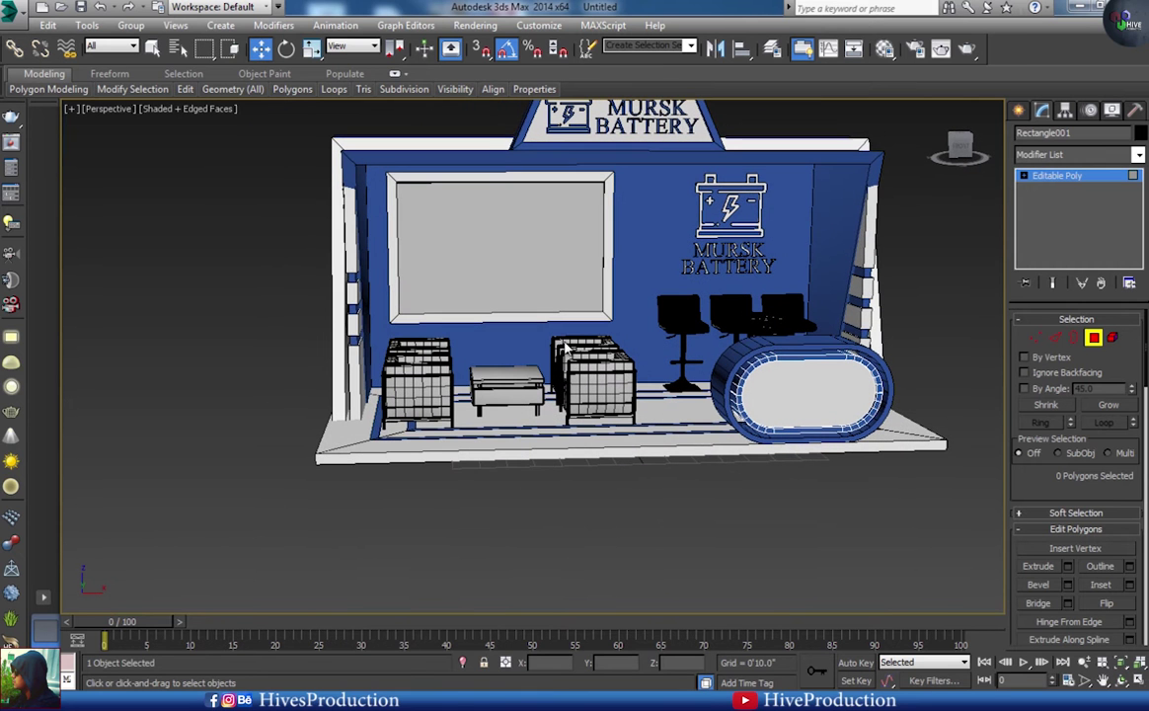
click(1093, 338)
click(541, 269)
key(z)
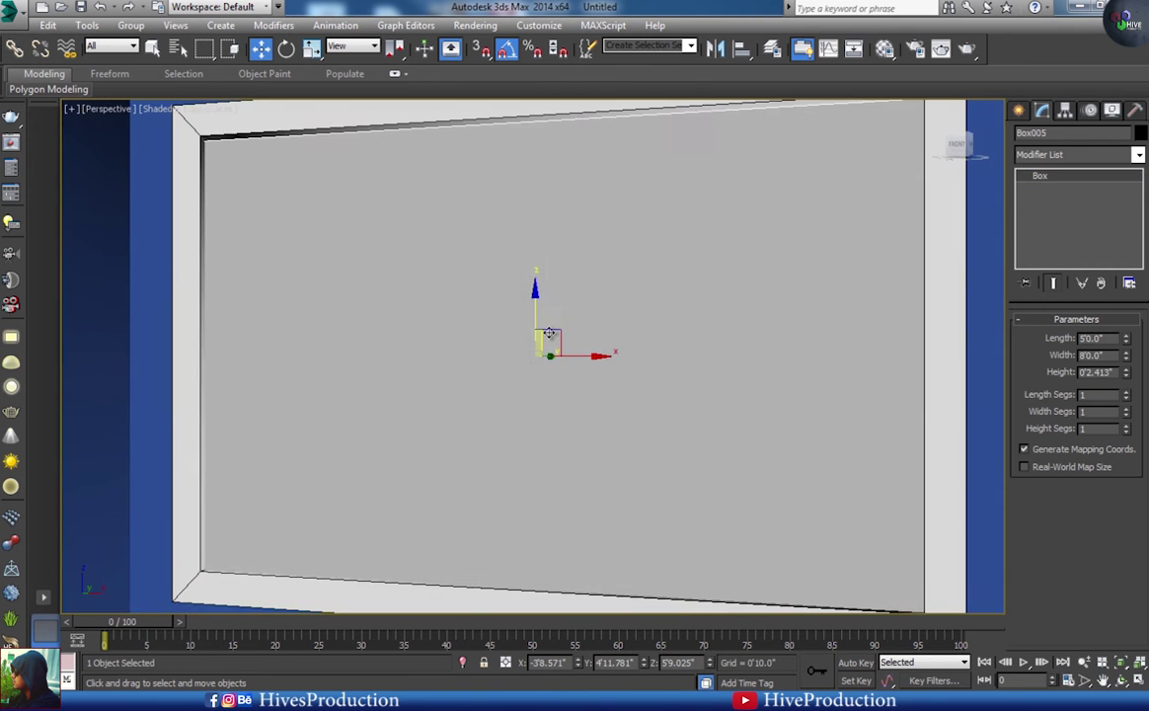
scroll(712, 261, down, 4)
alt+middle_drag(709, 268, 679, 318)
click(885, 48)
click(911, 260)
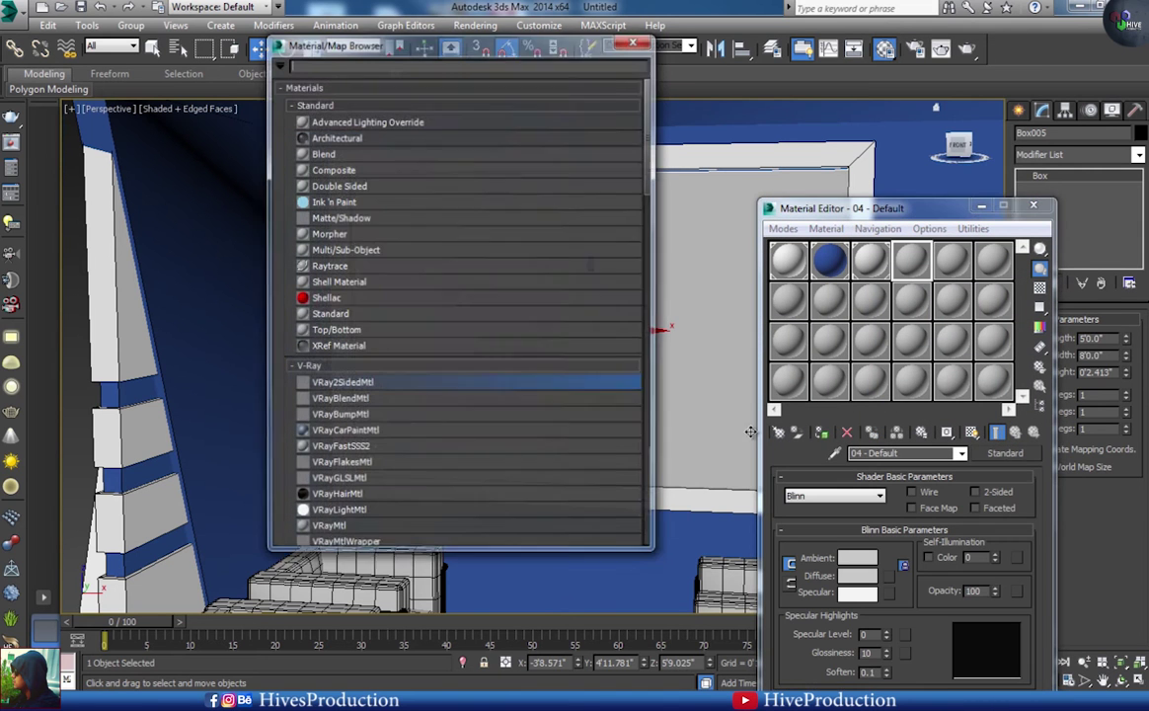
double_click(331, 530)
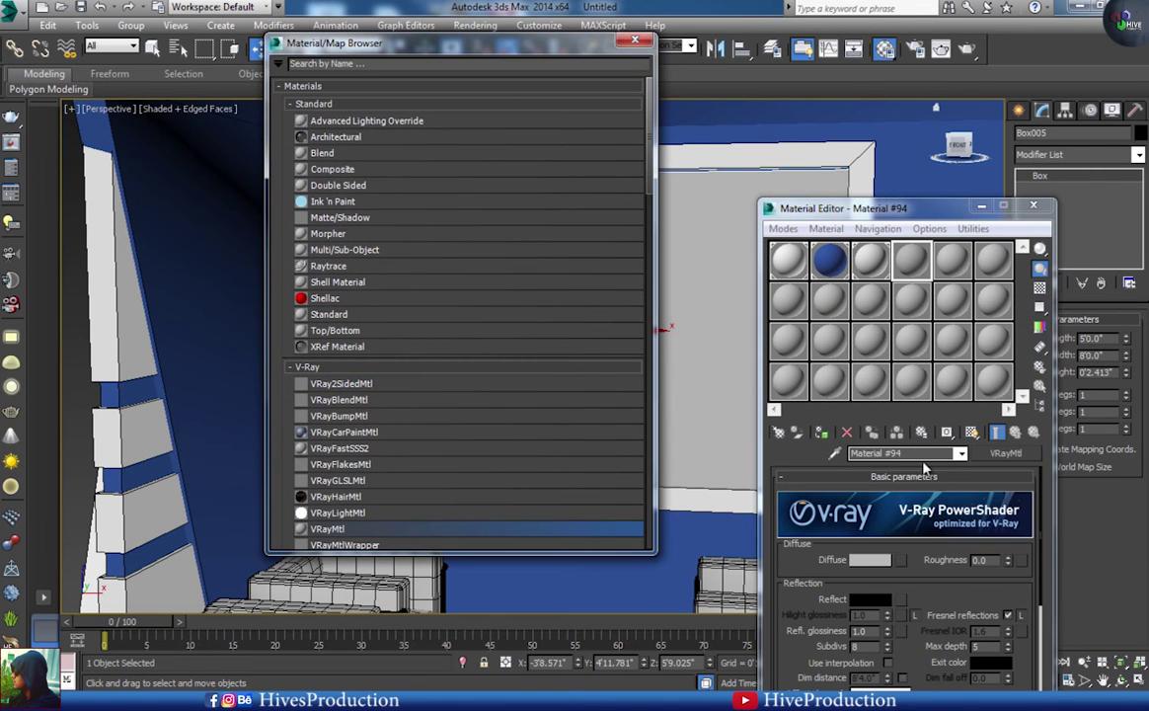
drag(913, 454, 810, 460)
text(screen)
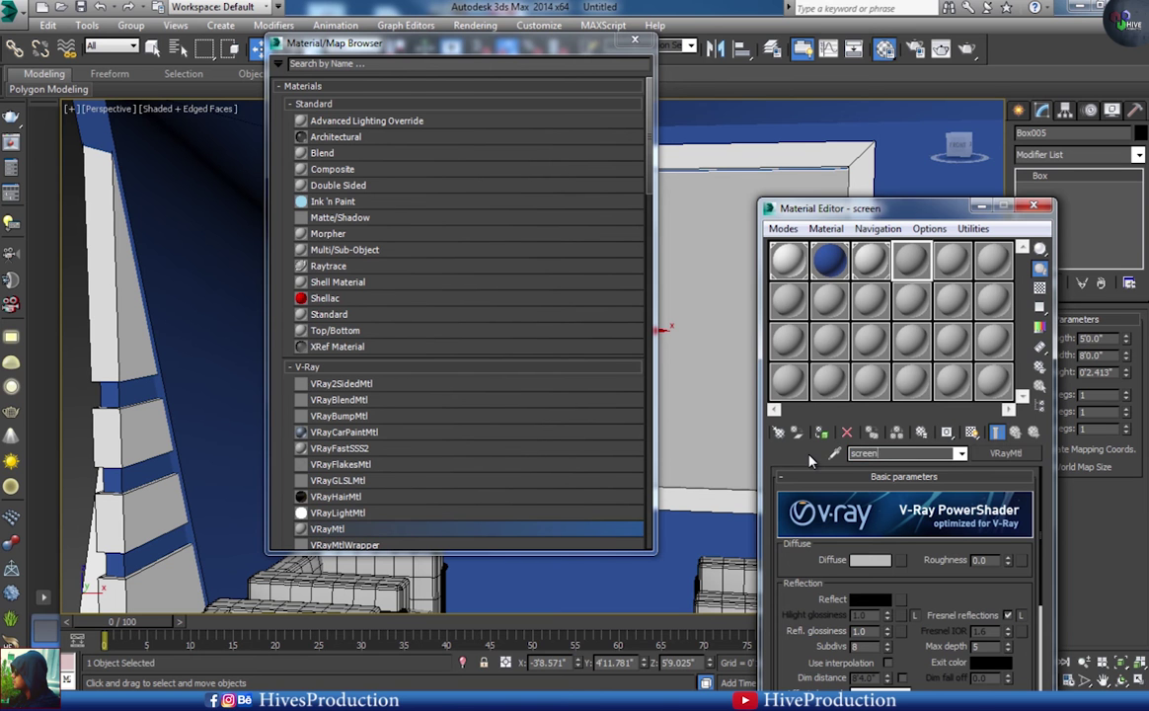
- Load banner.jpg from the battery folder as the screen material's diffuse bitmap, apply it to the screen box and show it in the viewport
click(900, 563)
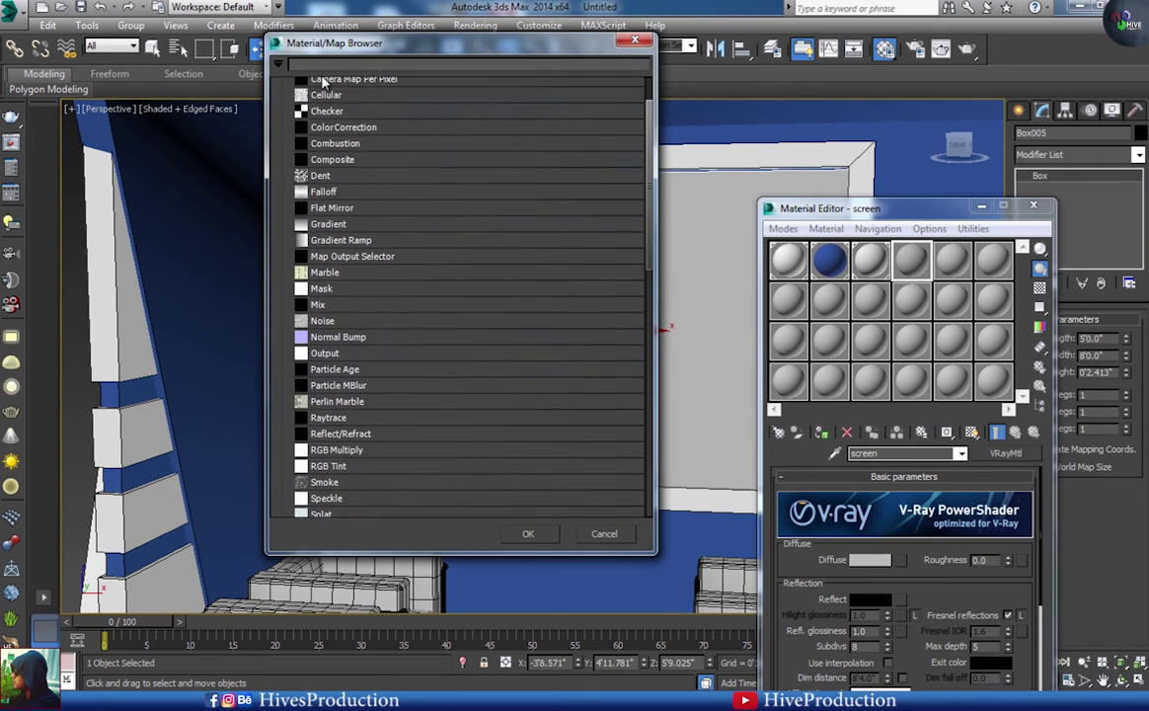
scroll(303, 109, up, 1)
double_click(316, 117)
click(48, 158)
double_click(186, 191)
double_click(227, 140)
click(472, 138)
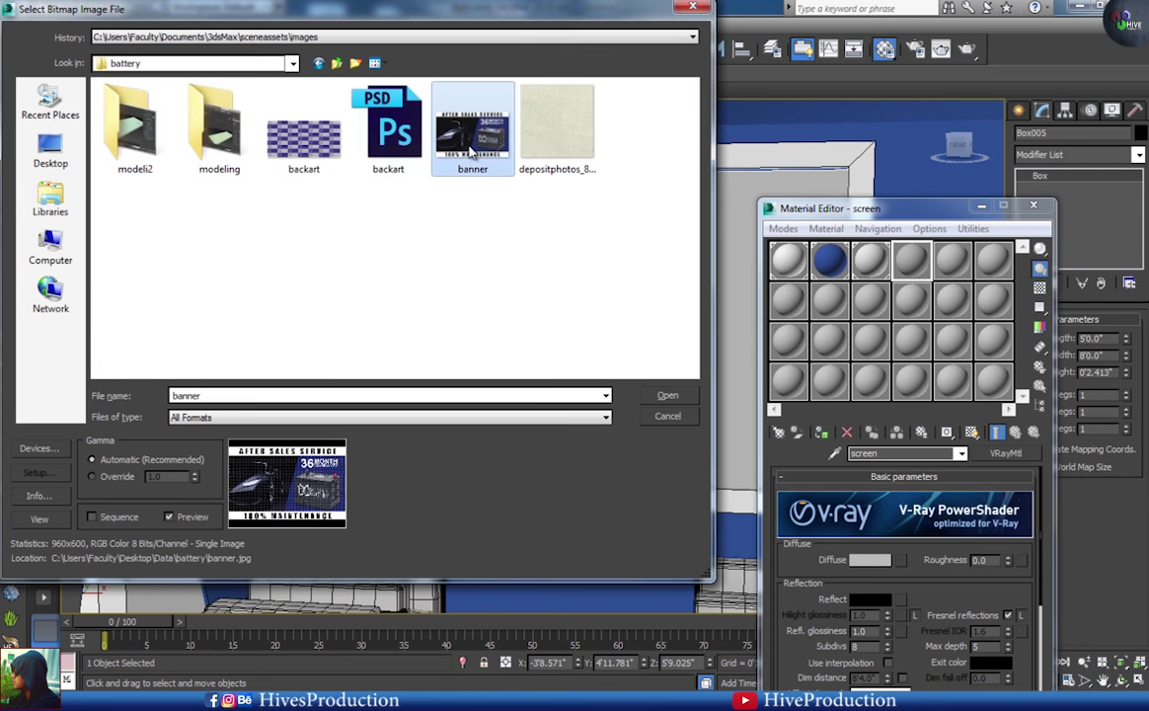
double_click(472, 138)
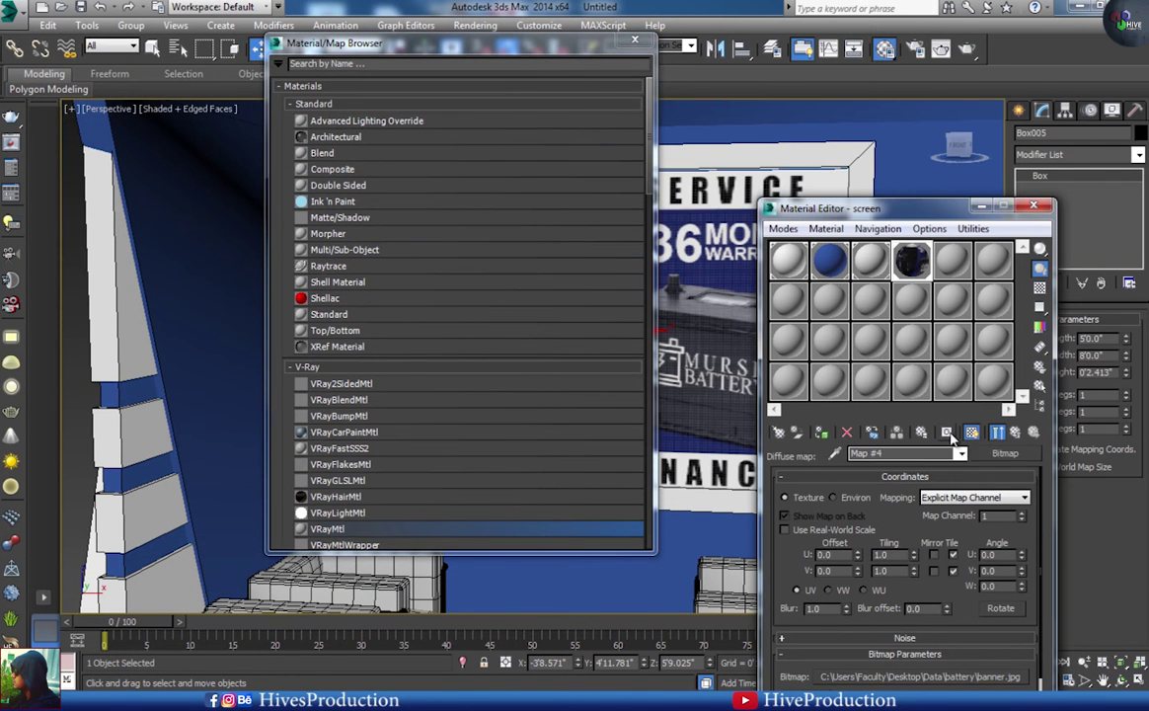
click(634, 42)
click(982, 207)
- Convert the booth's back wall to an Editable Poly and select its large rear polygon
middle_drag(550, 465, 607, 455)
scroll(501, 456, down, 5)
click(564, 403)
right_click(564, 403)
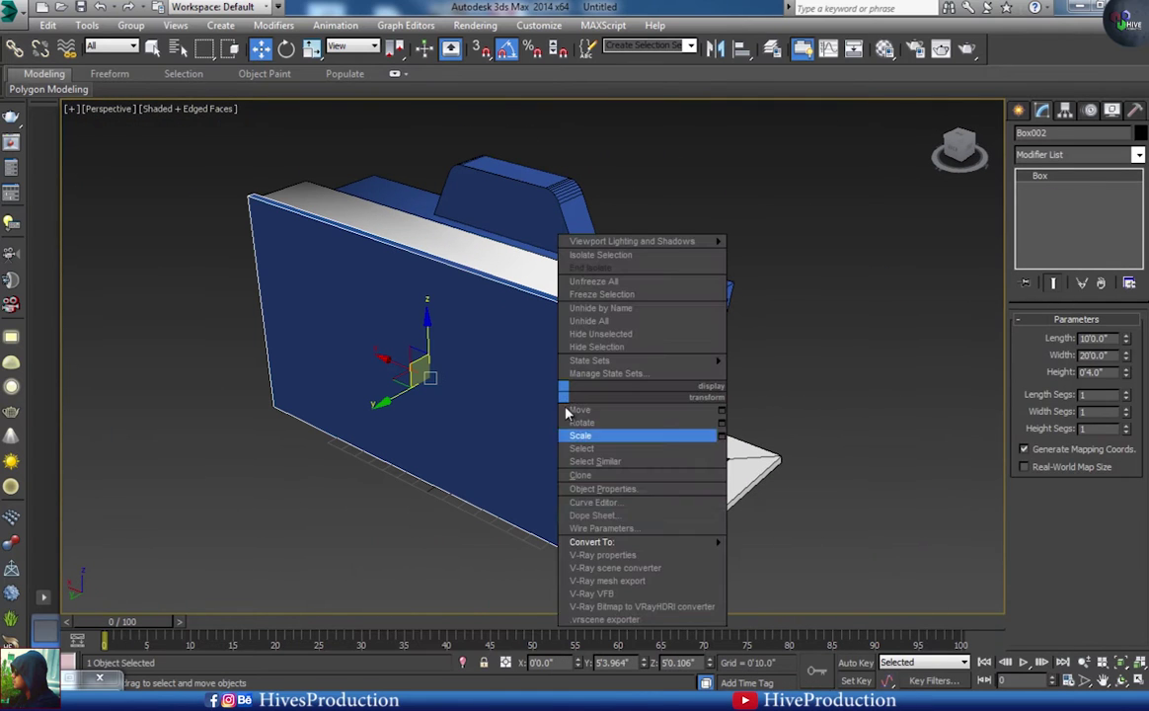
mouse_move(632, 542)
click(785, 555)
click(1092, 337)
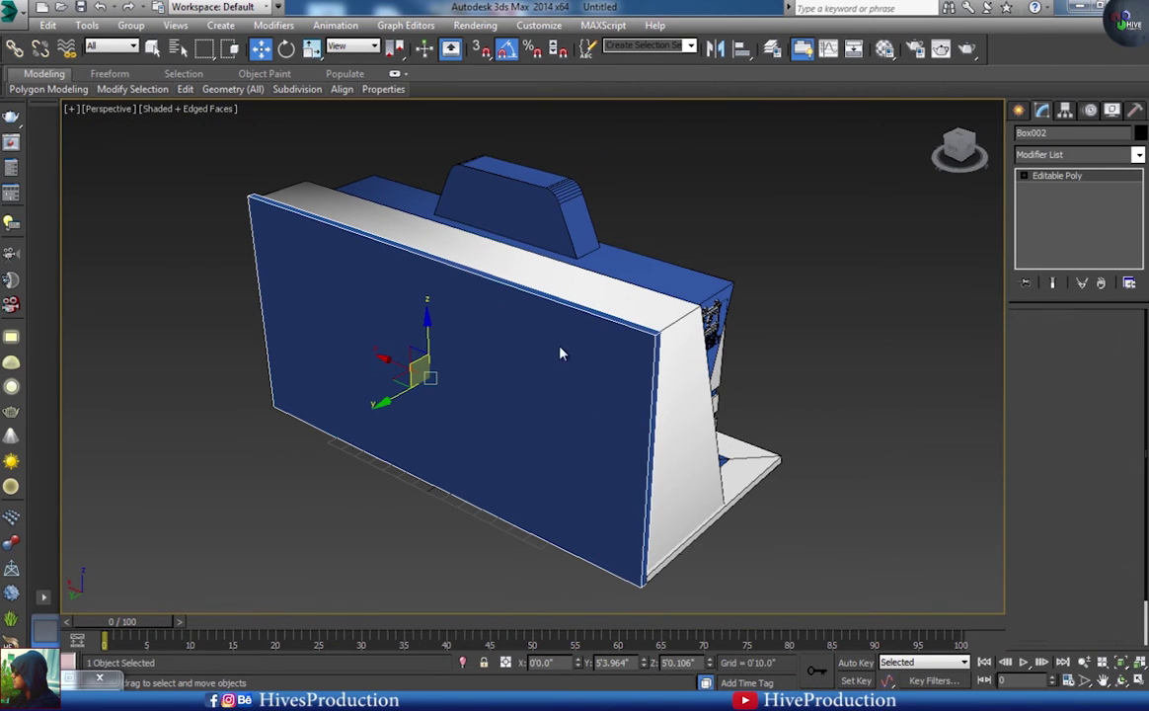
click(546, 354)
- Create a VRayMtl named "banner" in the fifth material slot
alt+middle_drag(543, 437, 561, 419)
click(886, 49)
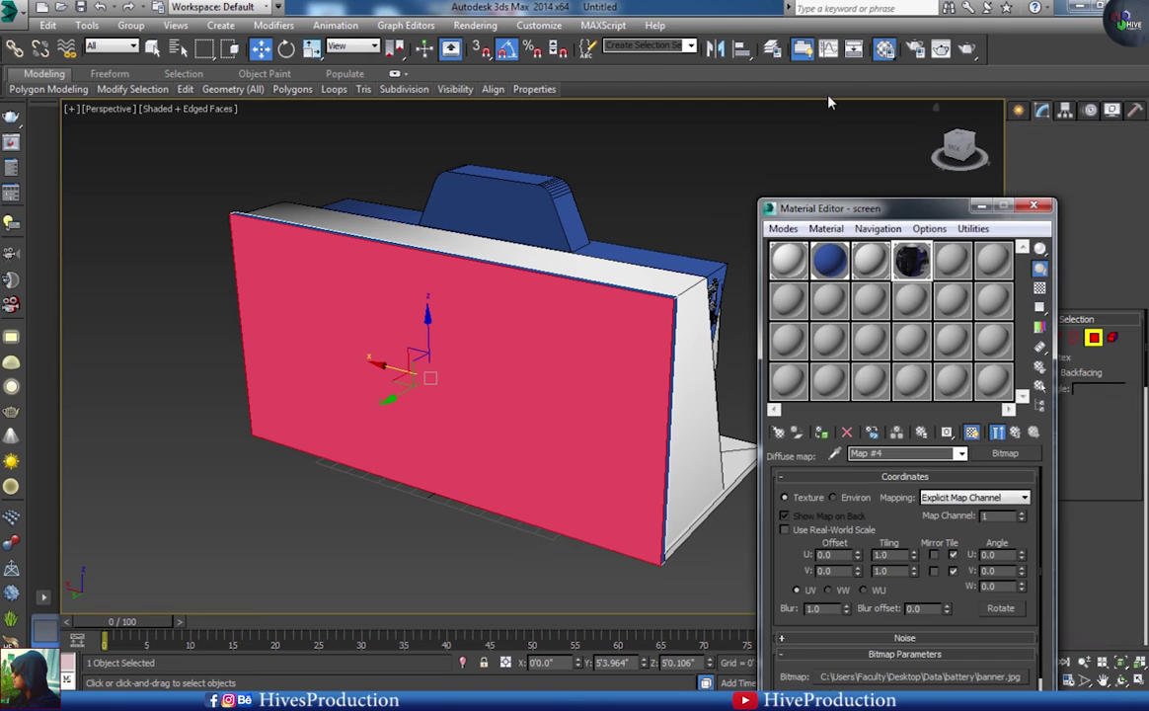
click(945, 261)
click(780, 434)
double_click(336, 534)
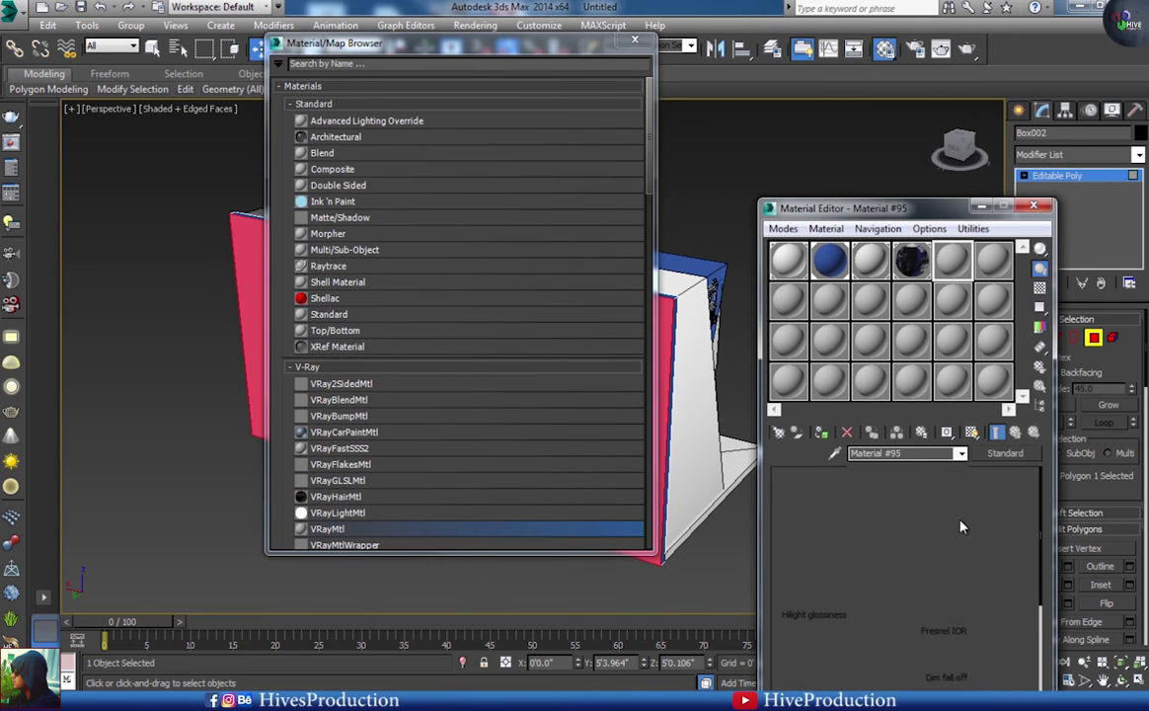
text(banner)
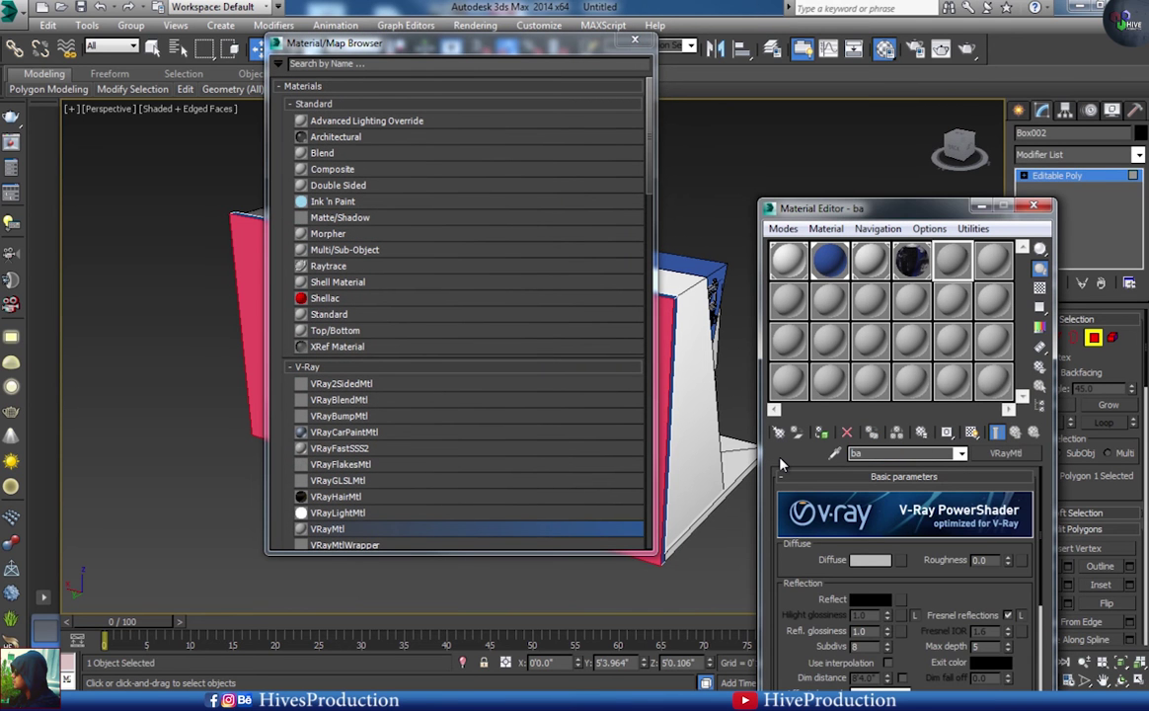
key(Return)
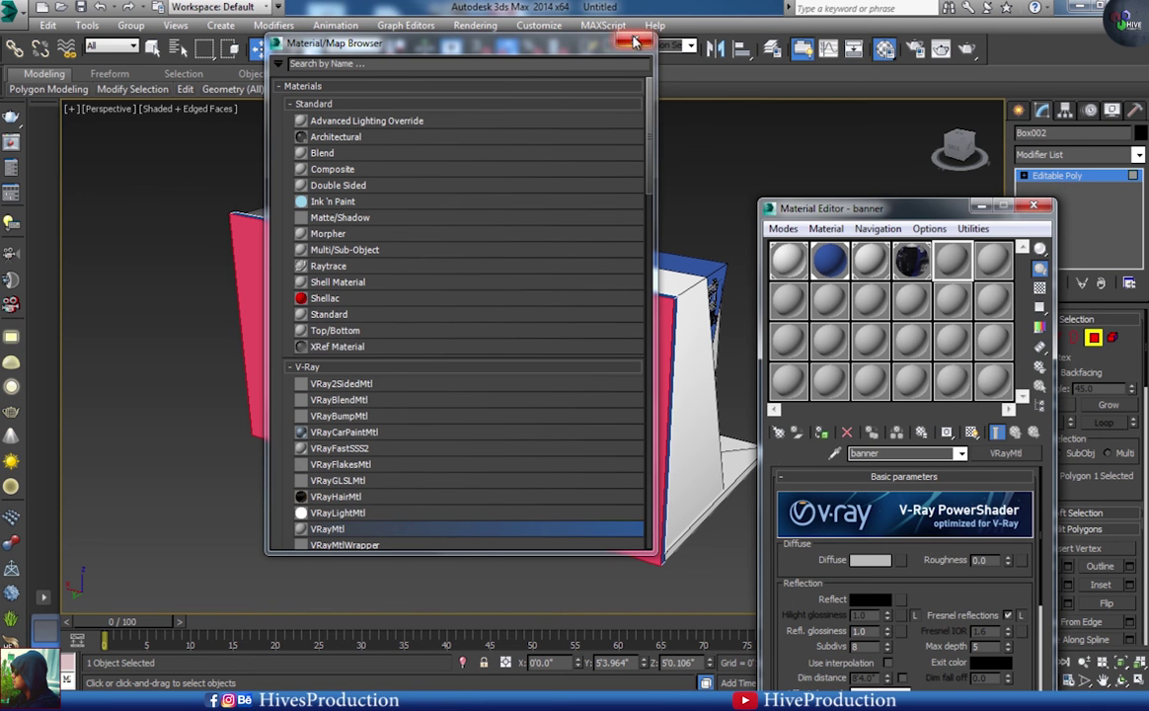
click(635, 41)
- Load backart.jpg from the battery folder as the banner material's diffuse bitmap, apply it to the selected rear polygon and show it in the viewport
click(901, 560)
double_click(342, 127)
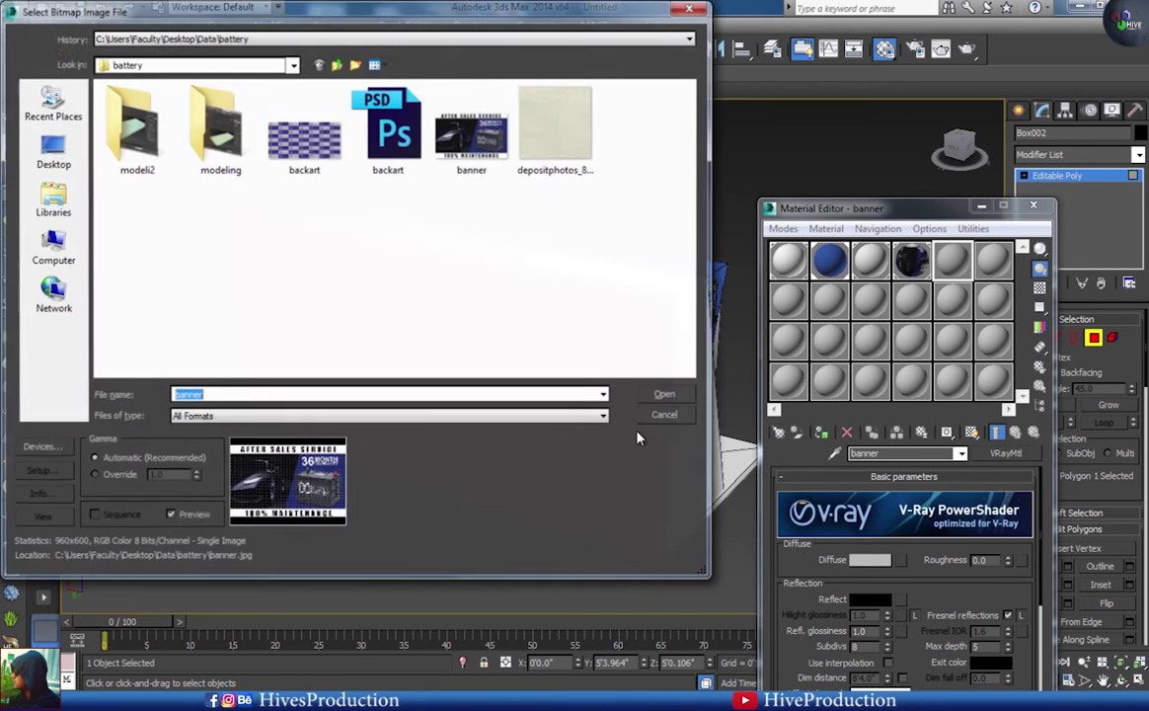
double_click(302, 138)
click(822, 432)
click(971, 433)
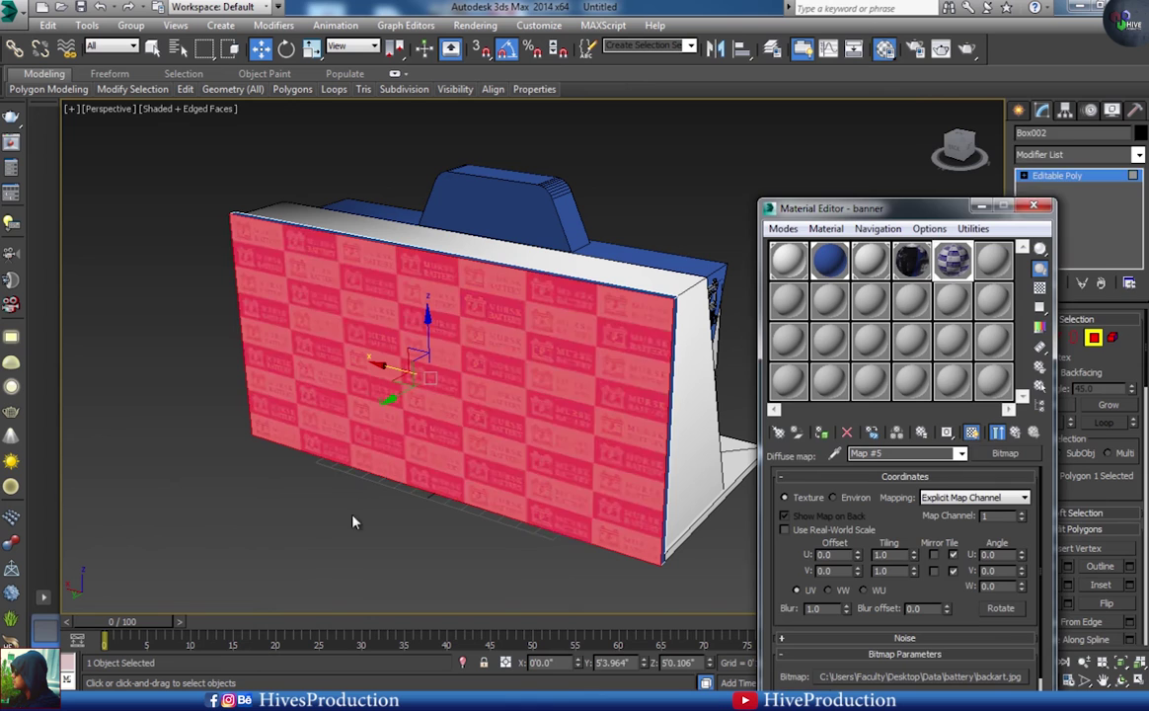
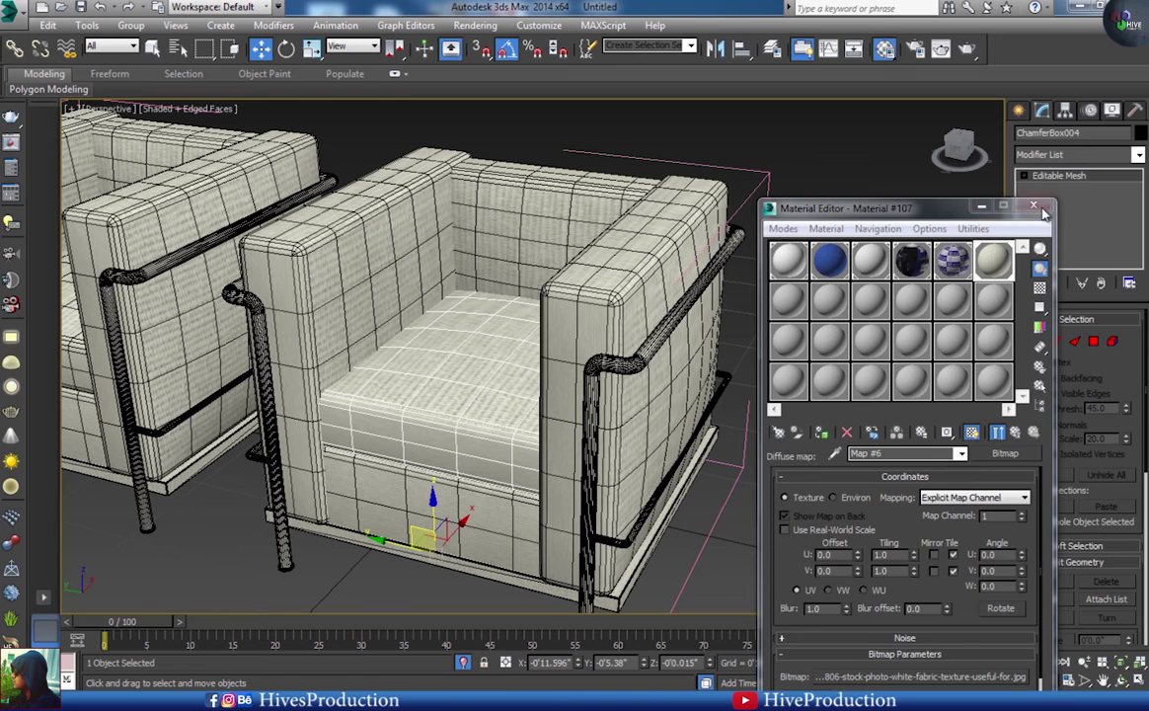
- Add a UVW Map modifier with Box mapping to the armchair's seat cushion, setting length, width and height to 2'6.331"
click(1067, 154)
key(u)
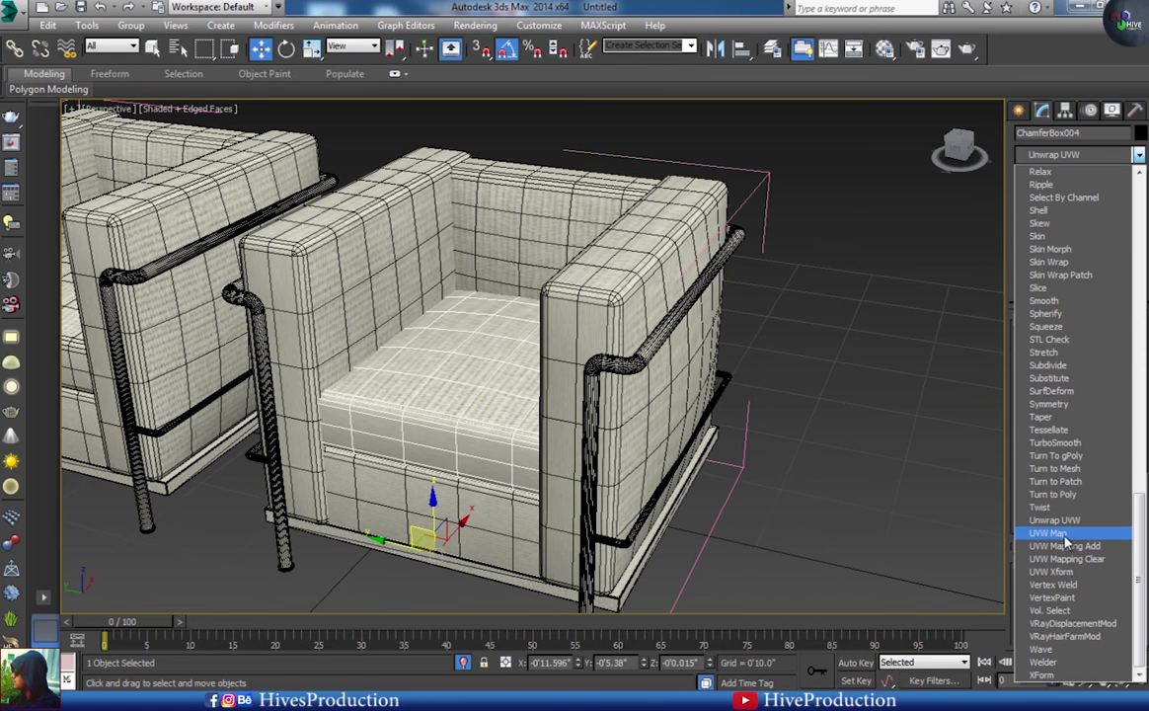
click(1065, 534)
click(1053, 413)
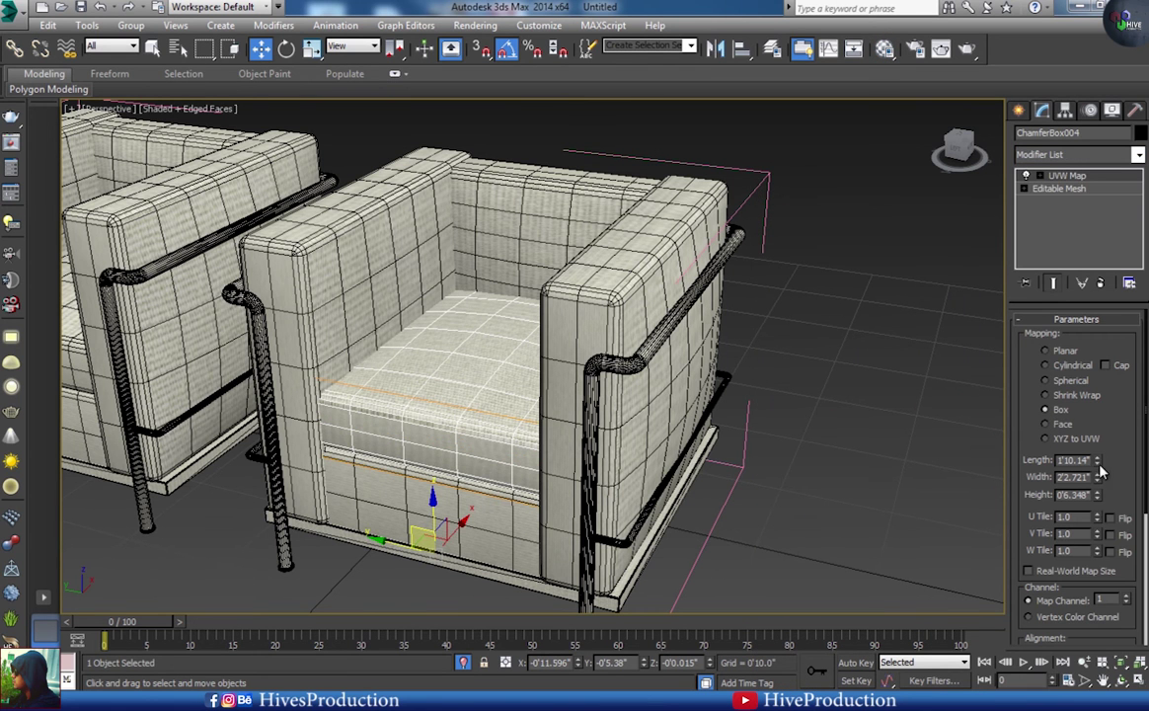
drag(1096, 460, 1084, 432)
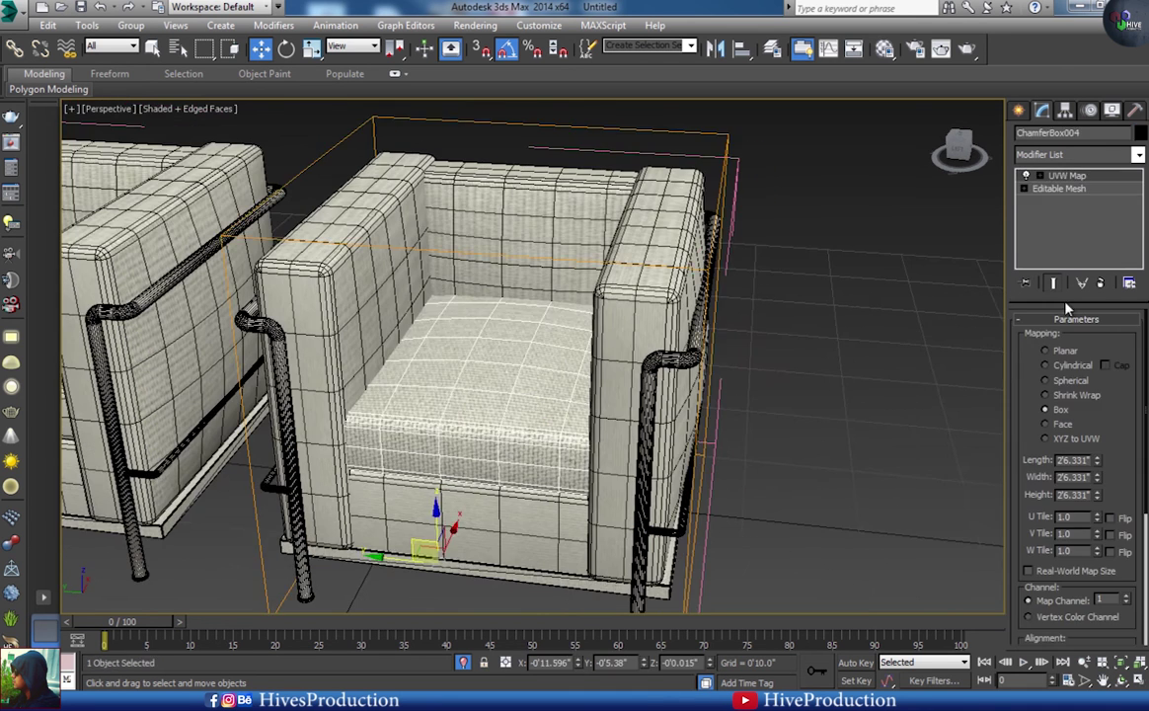
- Copy the seat cushion's UVW Map modifier and paste it onto the armchair's backrest, armrests and front base cushion
right_click(1054, 187)
click(987, 242)
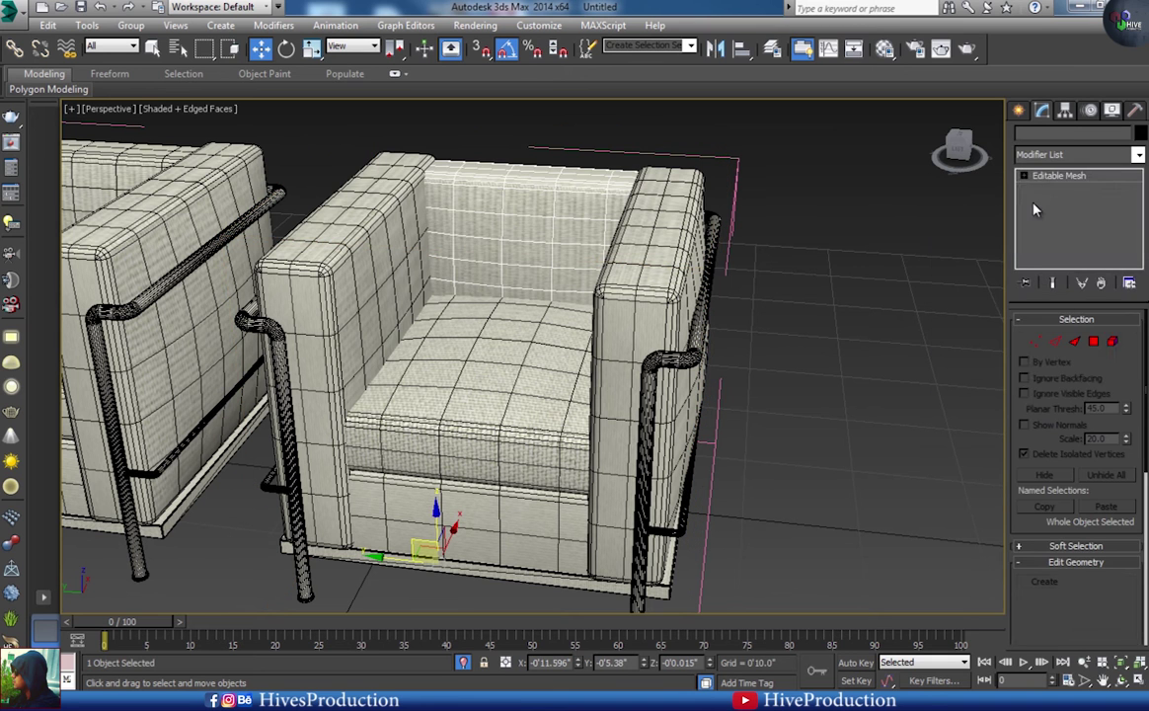
right_click(1044, 180)
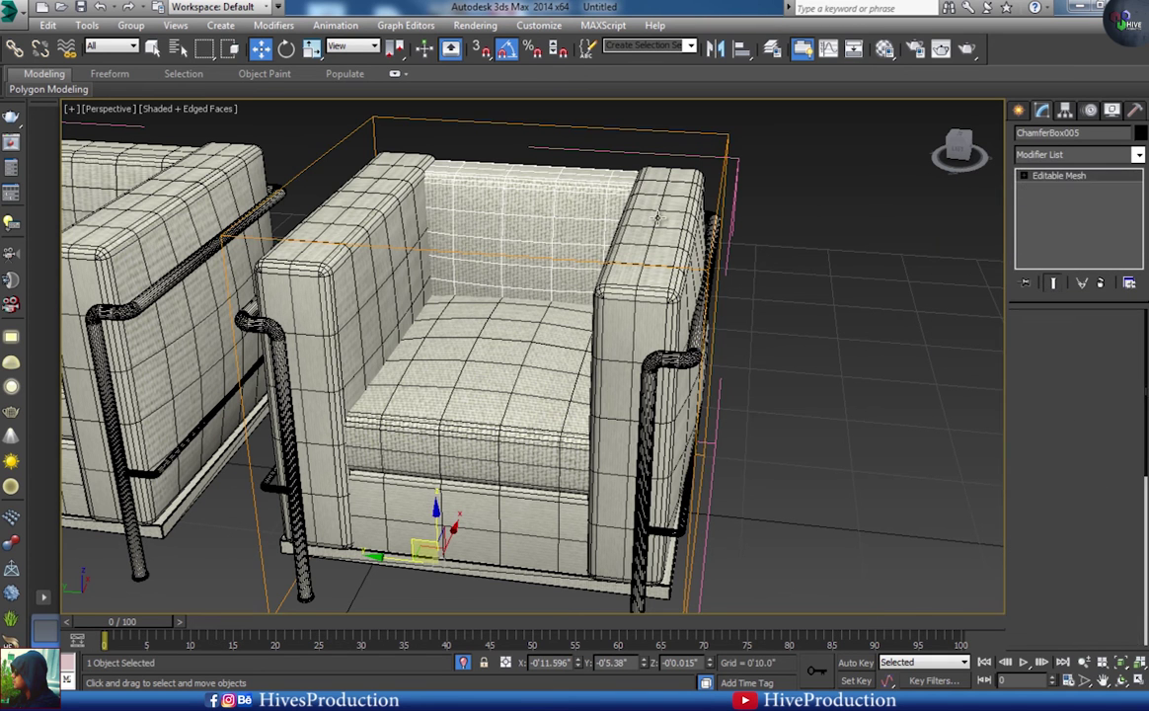
right_click(1055, 177)
click(1044, 186)
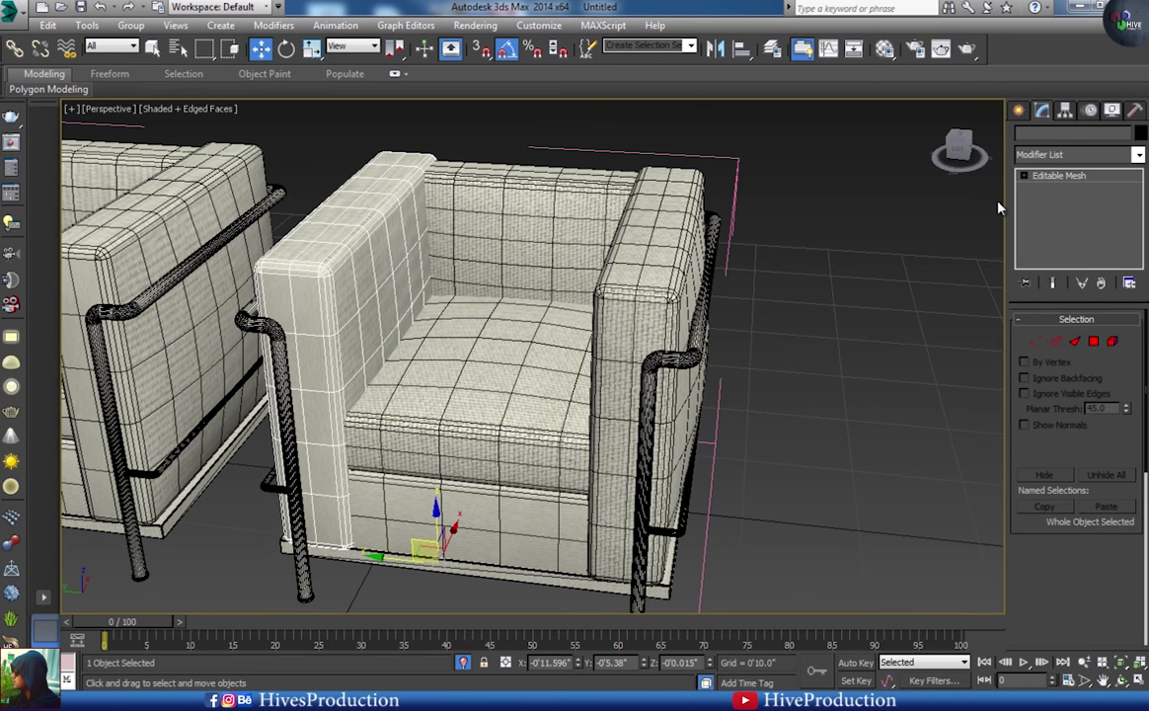
right_click(1048, 178)
click(1042, 185)
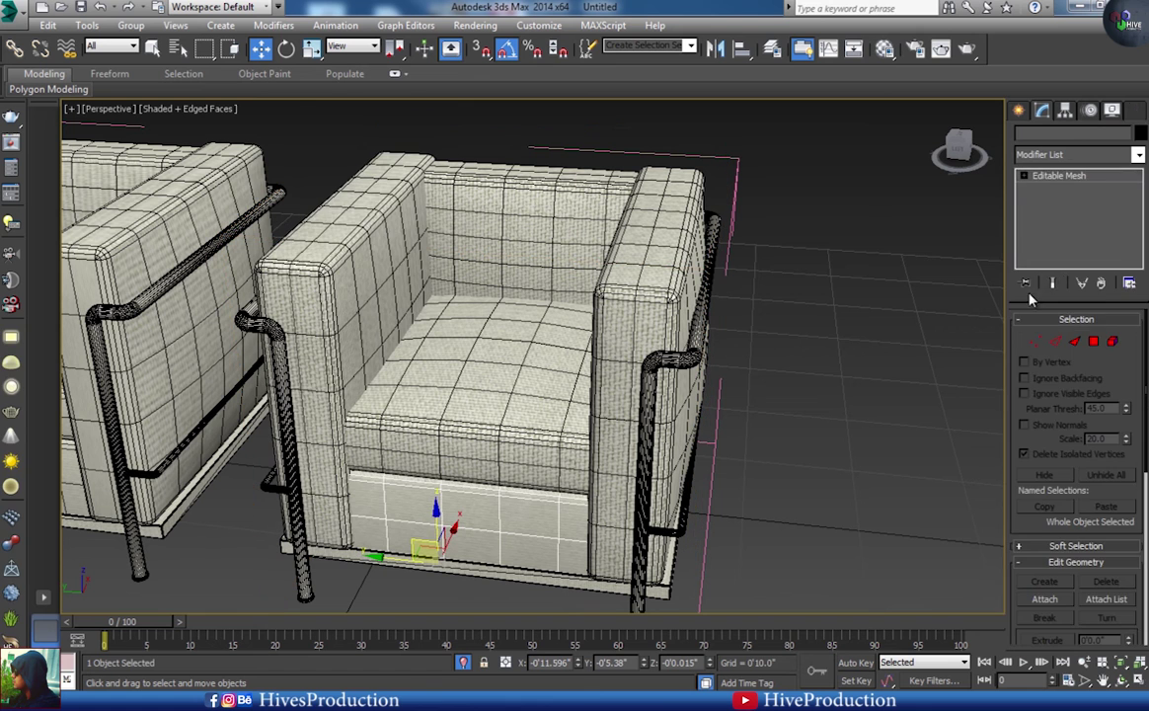
right_click(1063, 181)
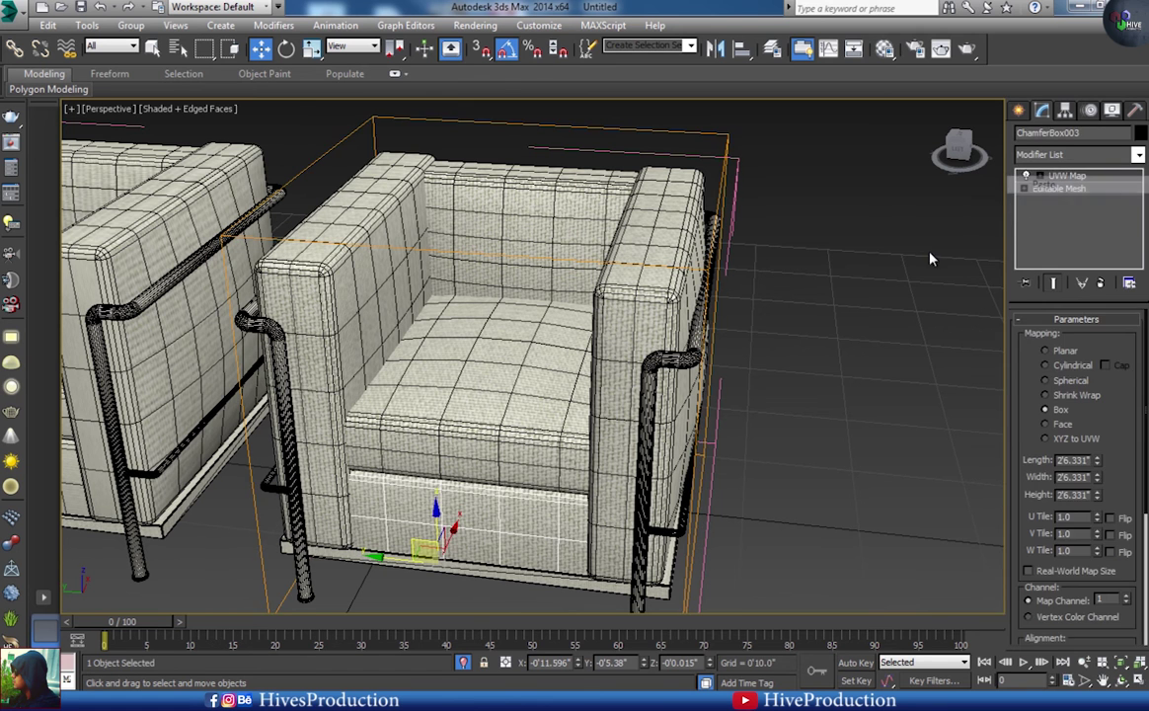
click(789, 375)
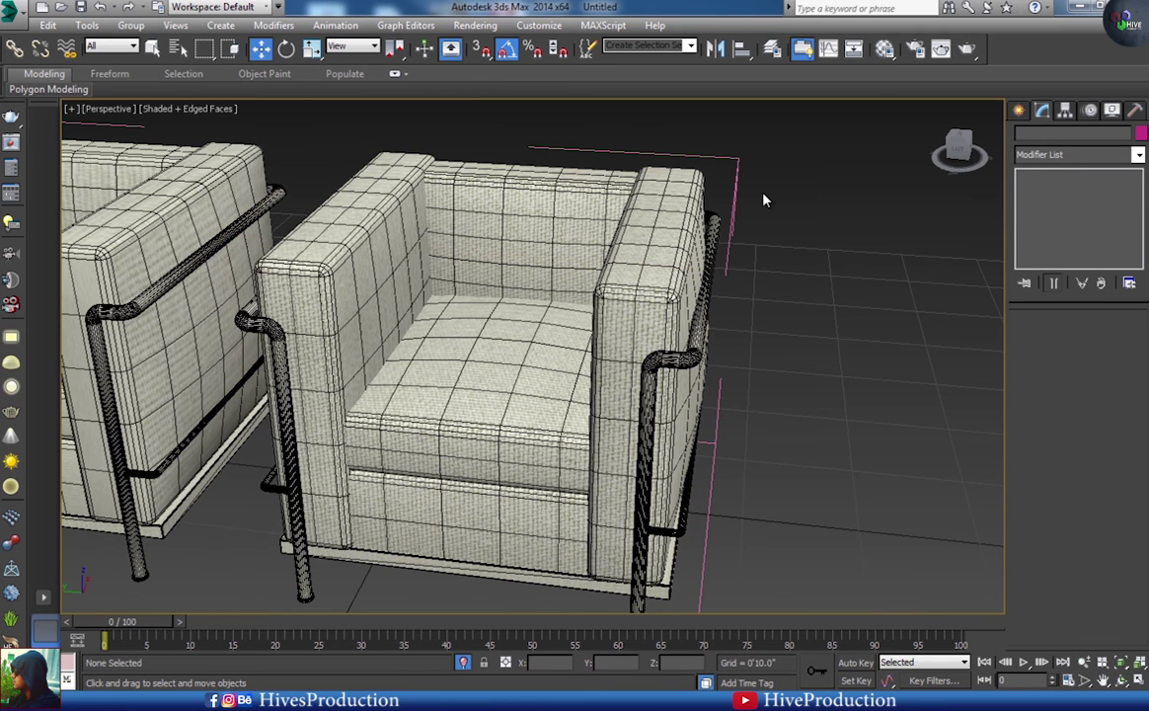
- Select the armchair's tubular frame and base plate and assign them a new VRayMtl from the seventh material slot
click(650, 375)
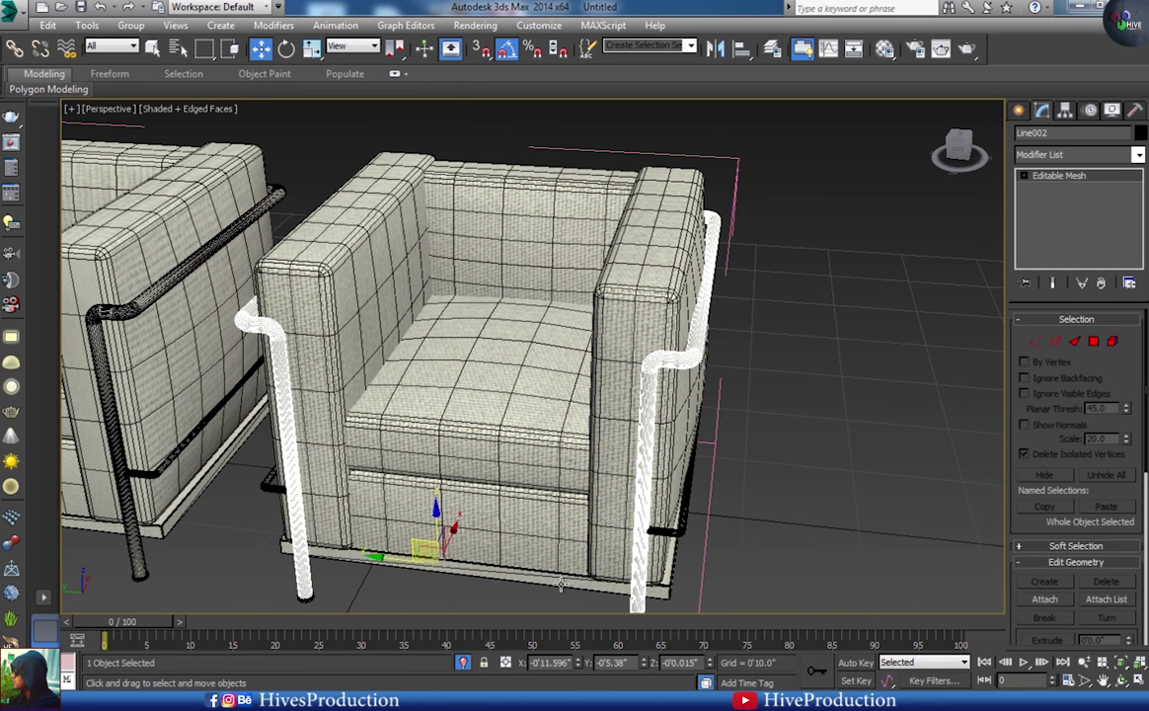
ctrl+click(561, 584)
middle_drag(586, 514, 585, 387)
ctrl+click(637, 513)
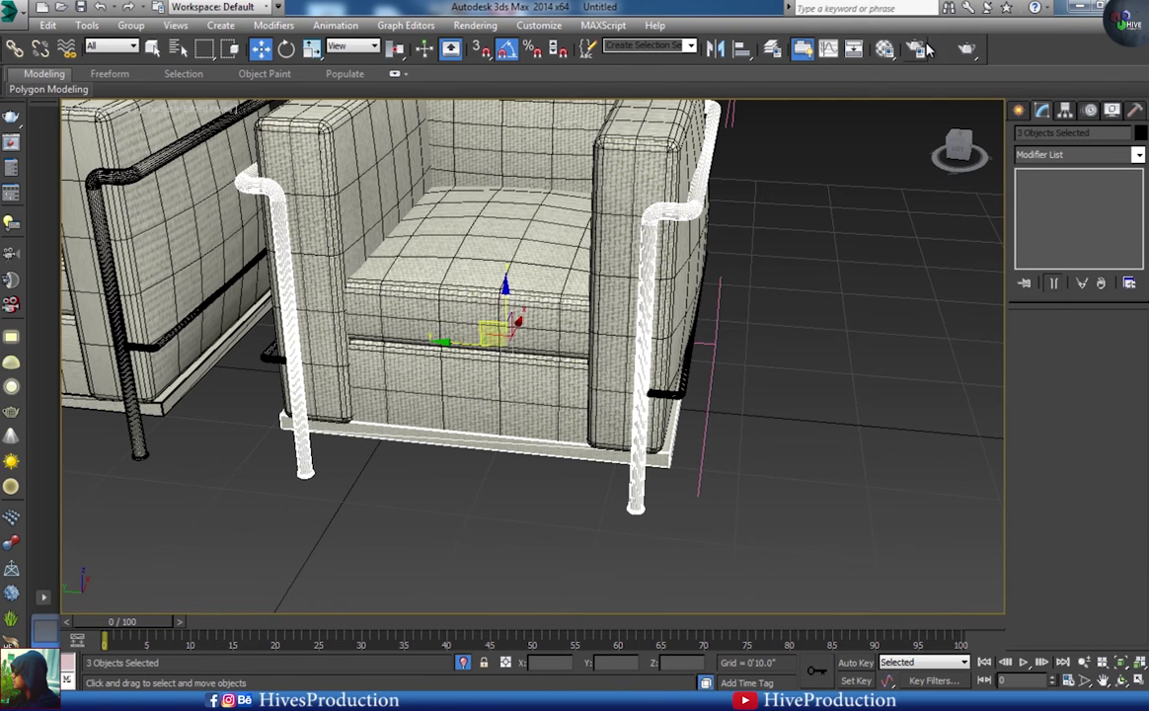
click(884, 50)
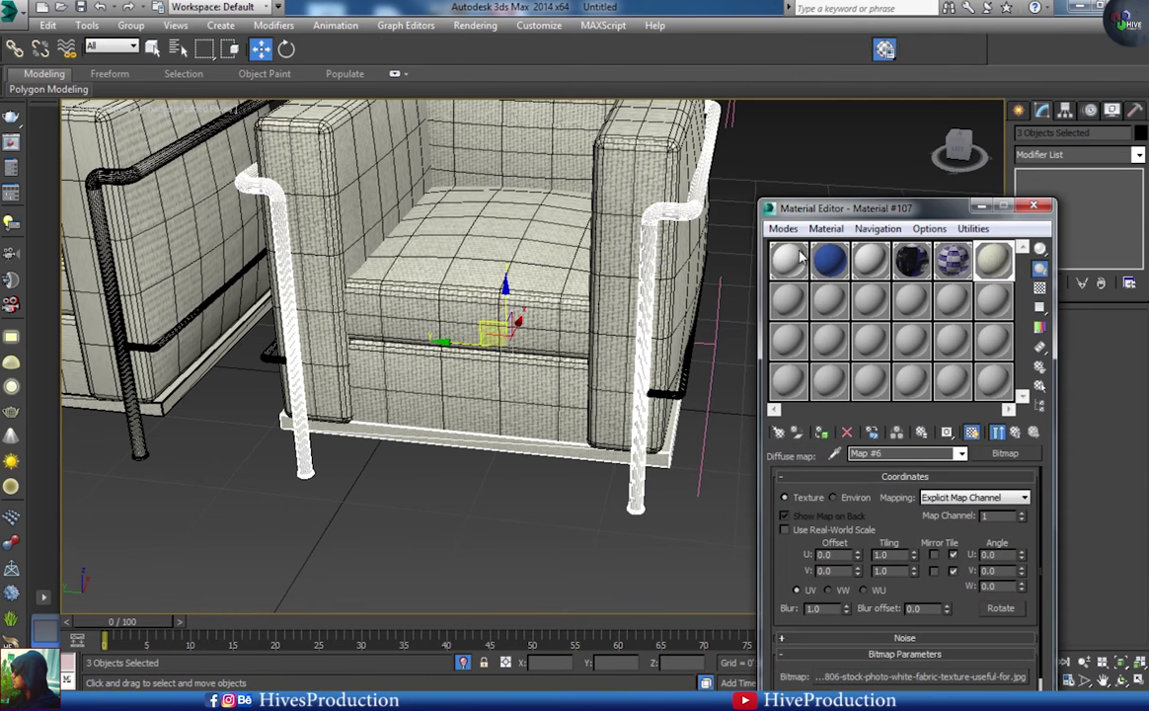
click(779, 433)
double_click(328, 529)
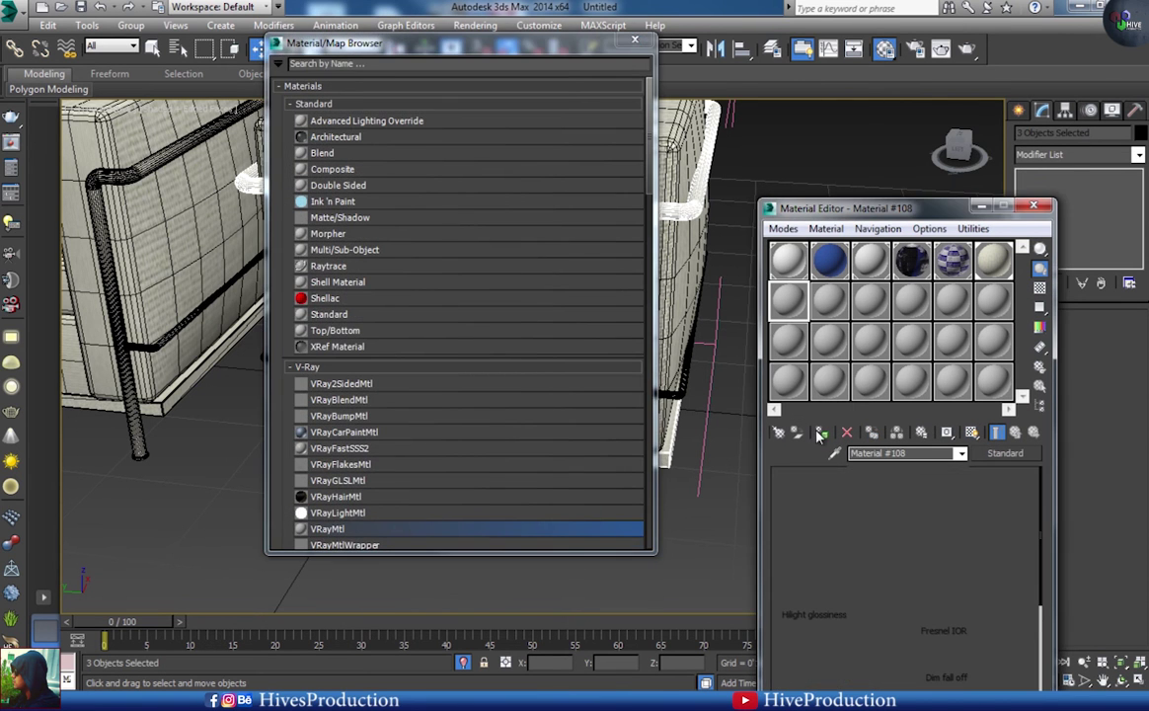
click(632, 42)
- Give the frame material a dark grey diffuse colour and a lighter grey reflection colour with Fresnel reflections off
click(875, 560)
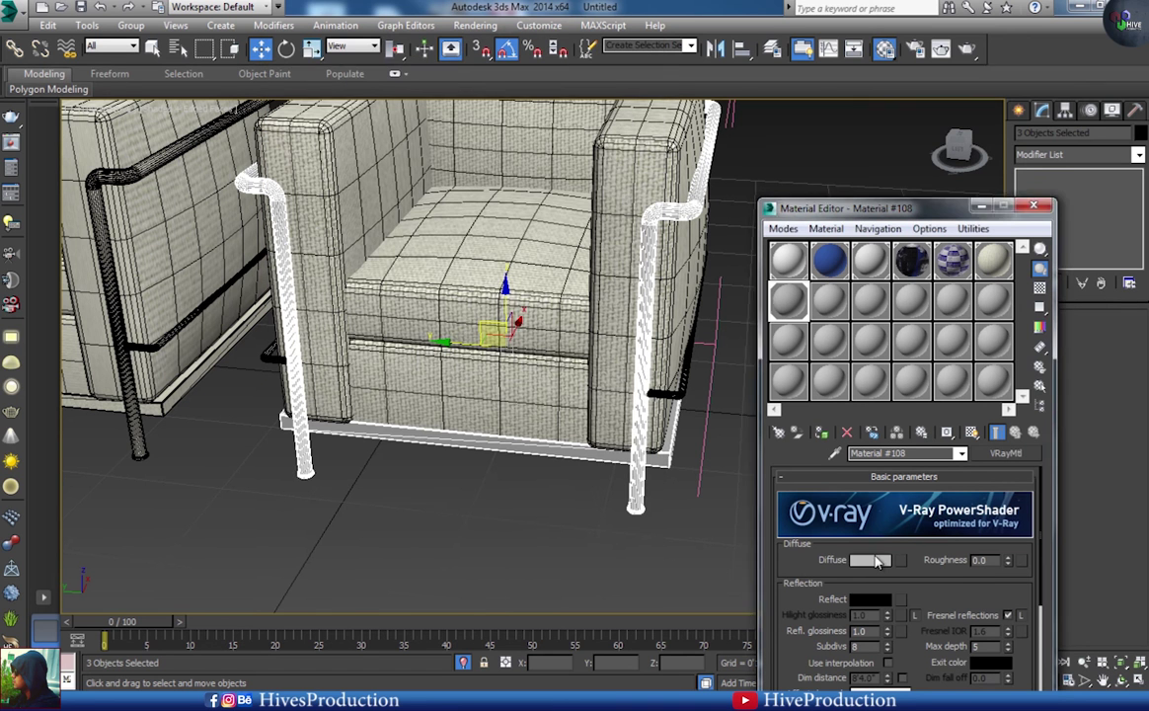
click(451, 114)
click(585, 234)
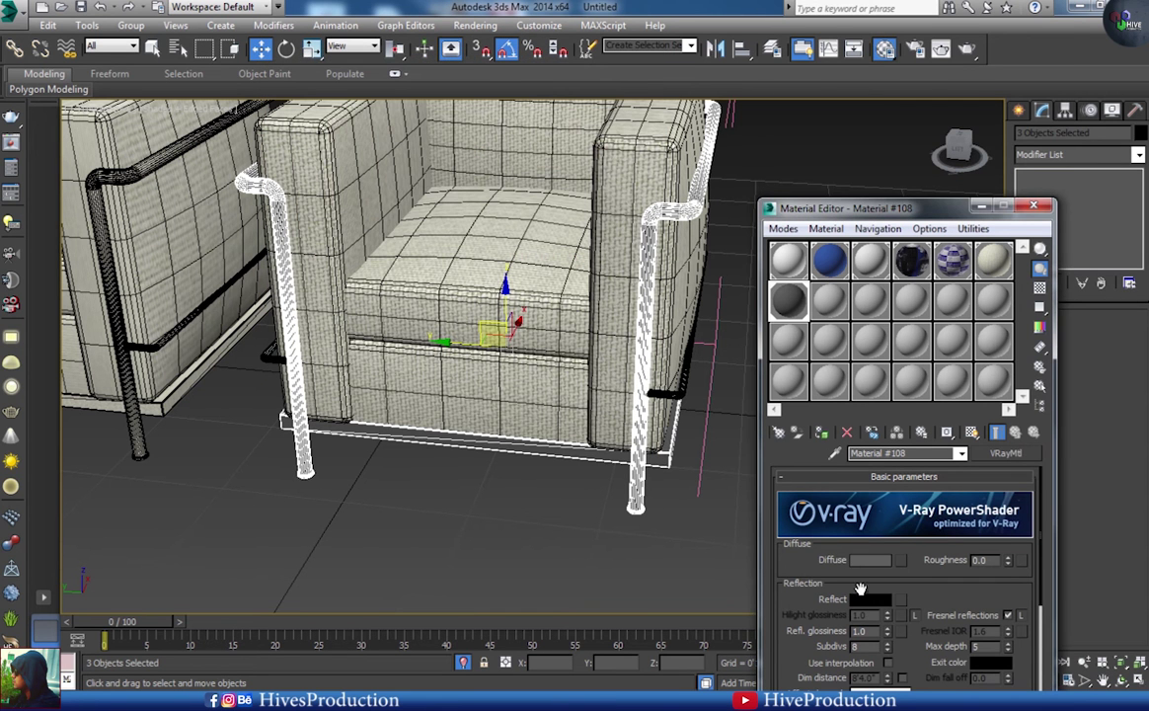
drag(858, 212, 871, 37)
click(879, 426)
click(455, 134)
click(585, 233)
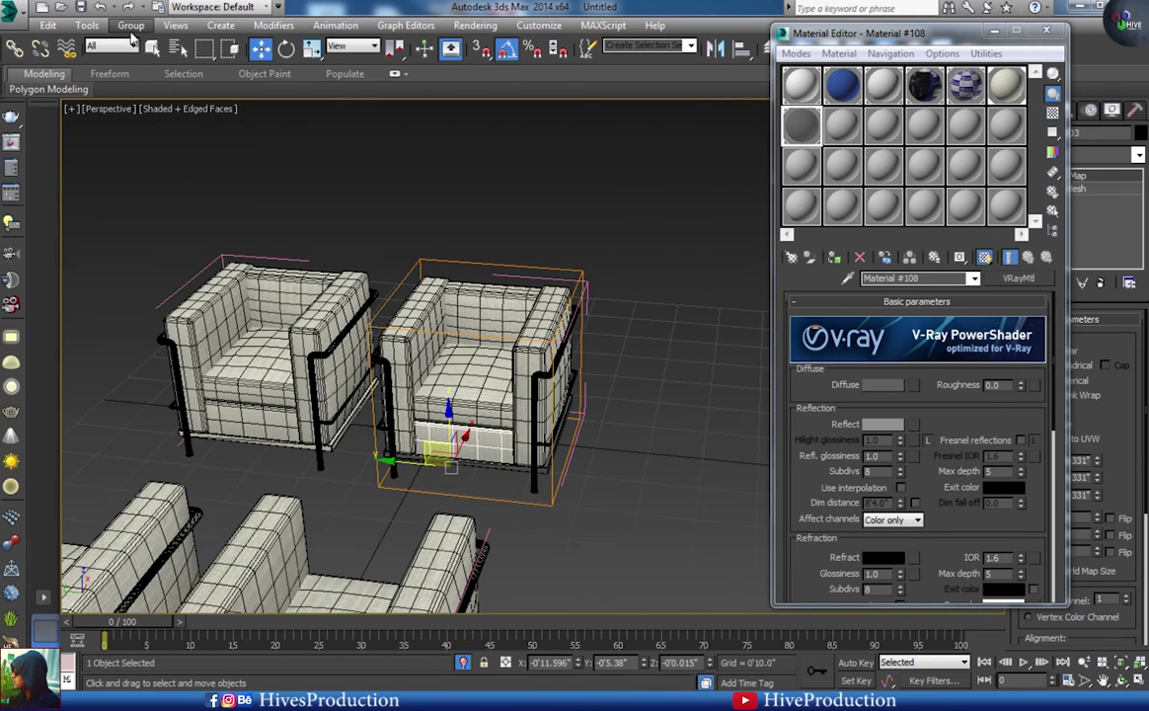
- Close the open furniture group, ungroup it and remove all the seats except the textured armchair
click(130, 24)
click(128, 43)
click(130, 25)
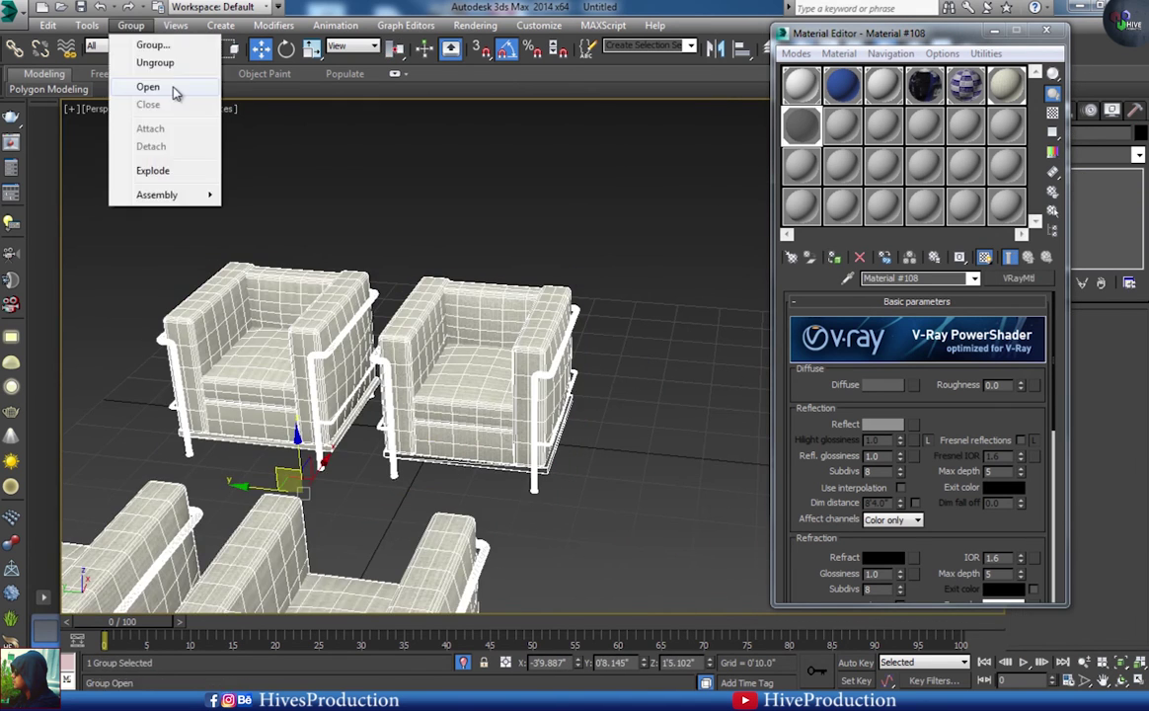
click(154, 63)
drag(66, 225, 265, 388)
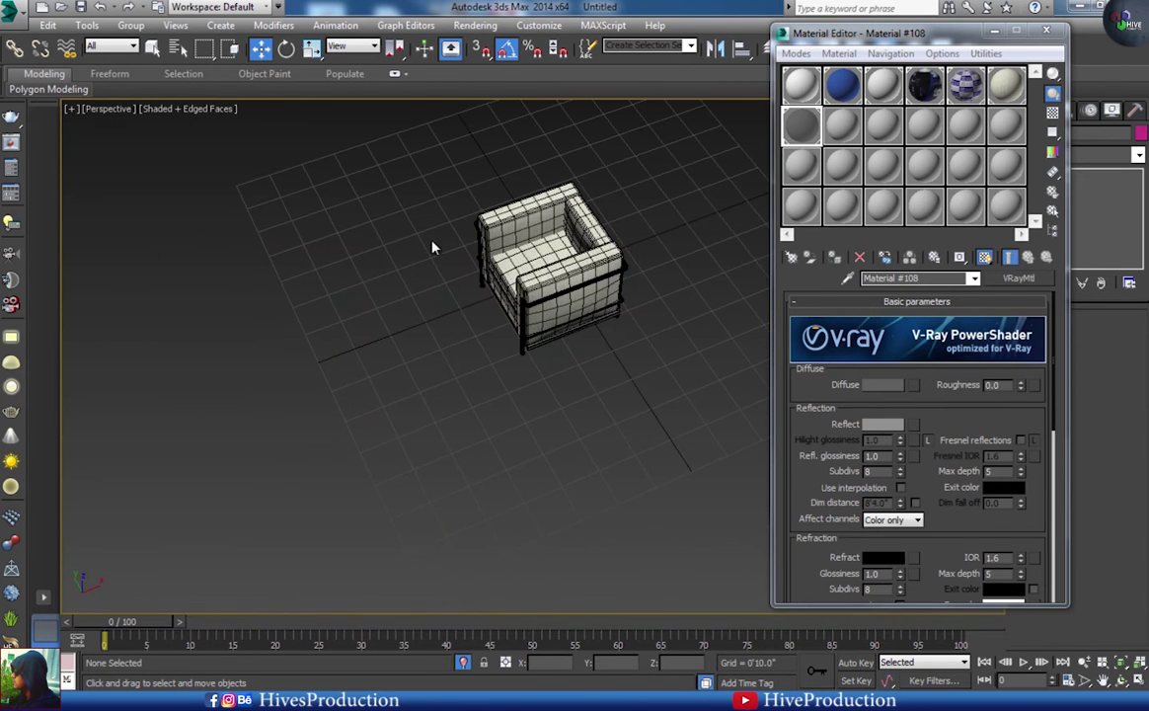
- Select all parts of the remaining armchair and group them under the name "o"
click(548, 261)
drag(442, 180, 642, 318)
click(150, 31)
click(148, 42)
text(o)
key(Return)
- Unhide all booth objects and clone the armchair group to place a second armchair beside the first
right_click(361, 369)
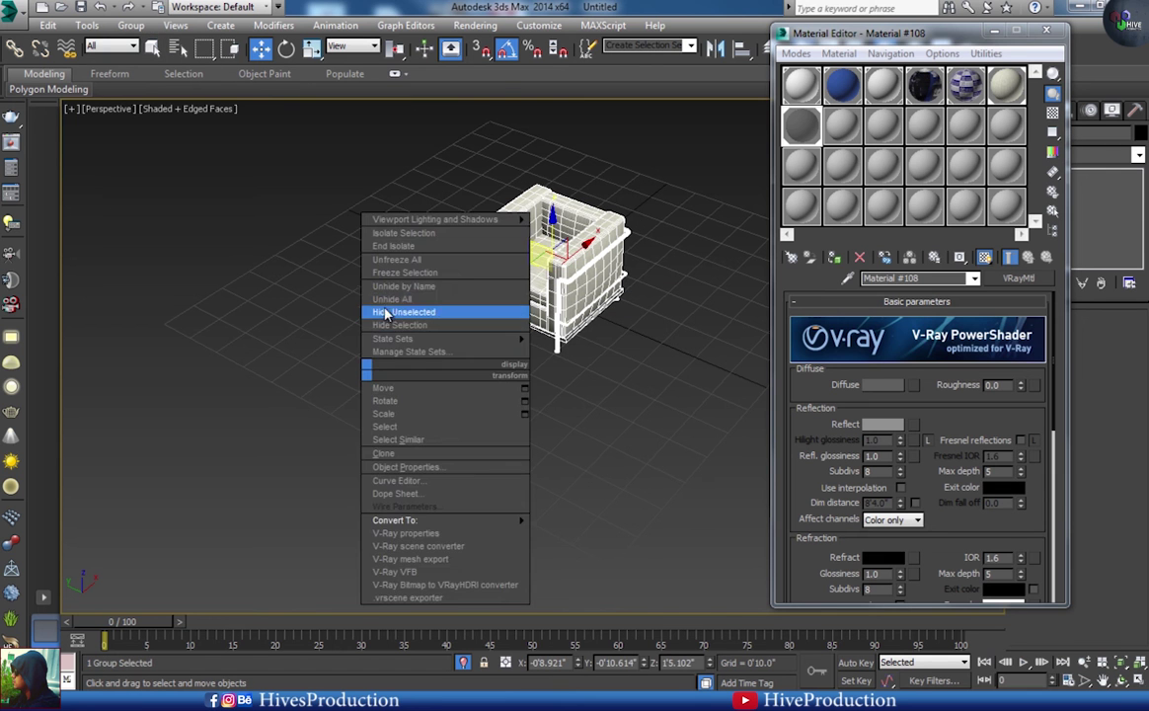
click(392, 300)
alt+middle_drag(544, 387, 480, 350)
shift+drag(509, 250, 460, 208)
click(572, 420)
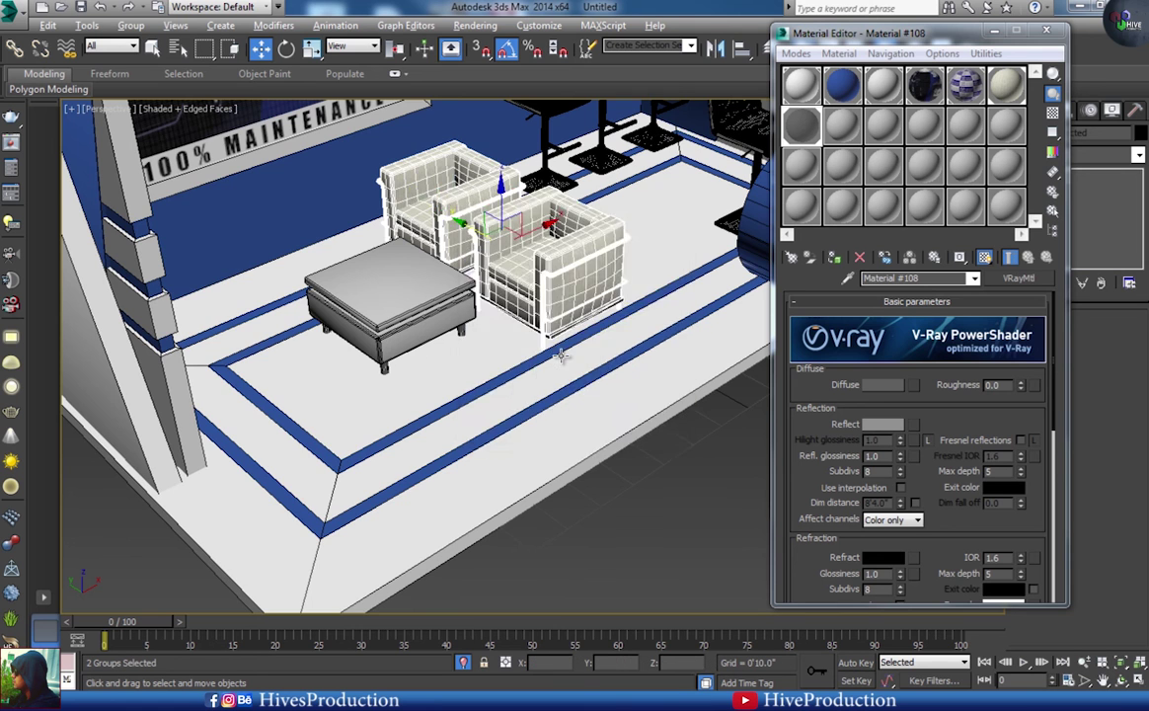
- In the top view, clone the pair of armchairs to the opposite side of the coffee table
alt+middle_drag(559, 342, 297, 184)
key(t)
scroll(326, 296, down, 5)
middle_drag(302, 374, 464, 371)
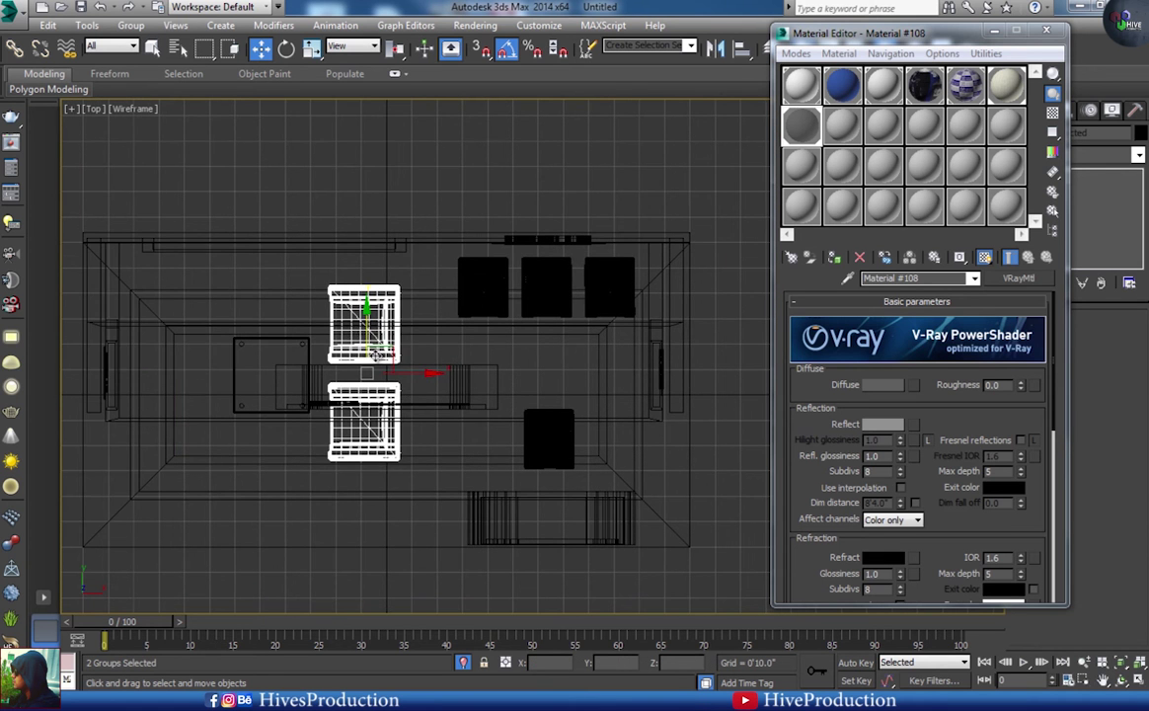
mouse_move(388, 373)
shift+mouse_down()
mouse_move(210, 376)
mouse_move(202, 249)
mouse_move(187, 229)
shift+mouse_up()
click(573, 422)
- Rotate the cloned armchair pair to face the coffee table, adjust its position and return to the perspective view
key(e)
key(w)
drag(245, 379, 232, 378)
key(alt+w)
click(1046, 31)
middle_click(778, 416)
key(alt+w)
alt+middle_drag(778, 417, 660, 480)
alt+middle_drag(659, 480, 641, 416)
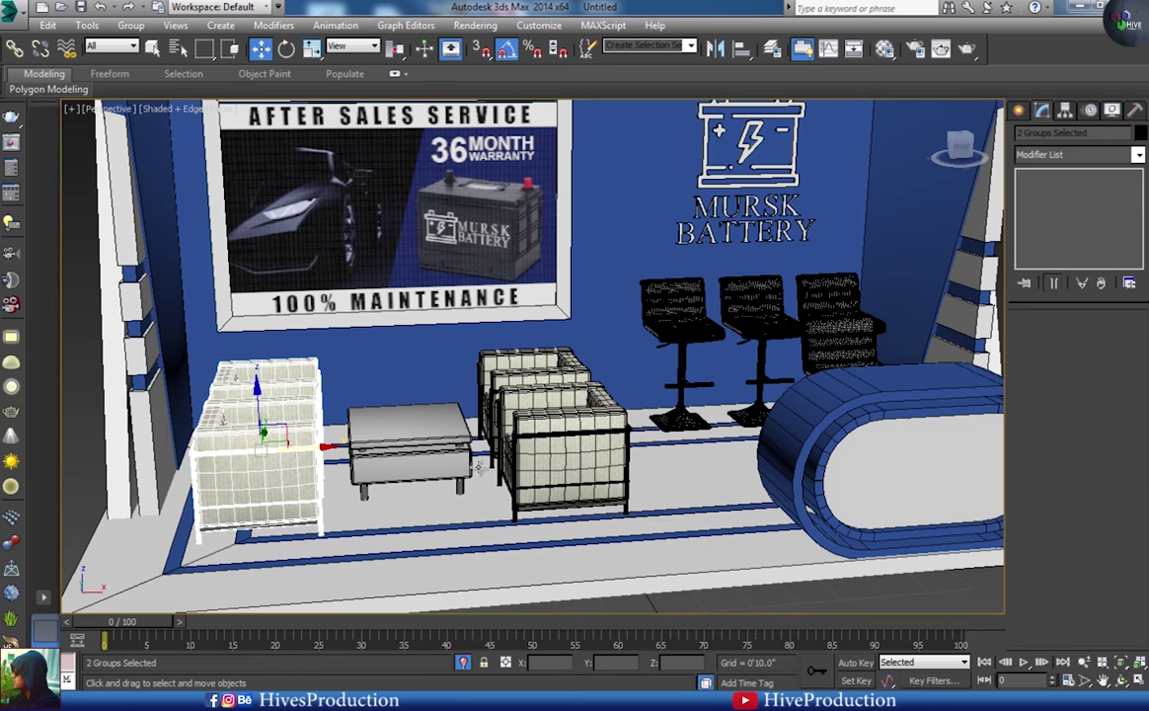
- Apply the blue material to the lower box of the coffee table
click(480, 498)
click(424, 475)
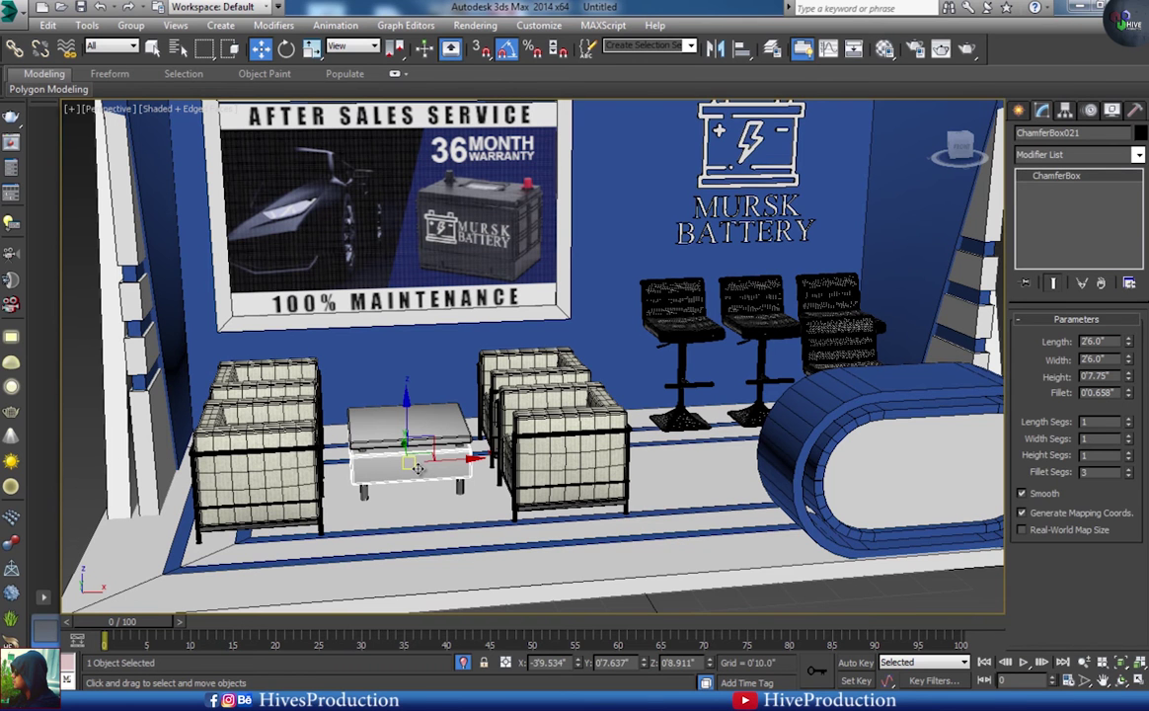
key(m)
click(836, 259)
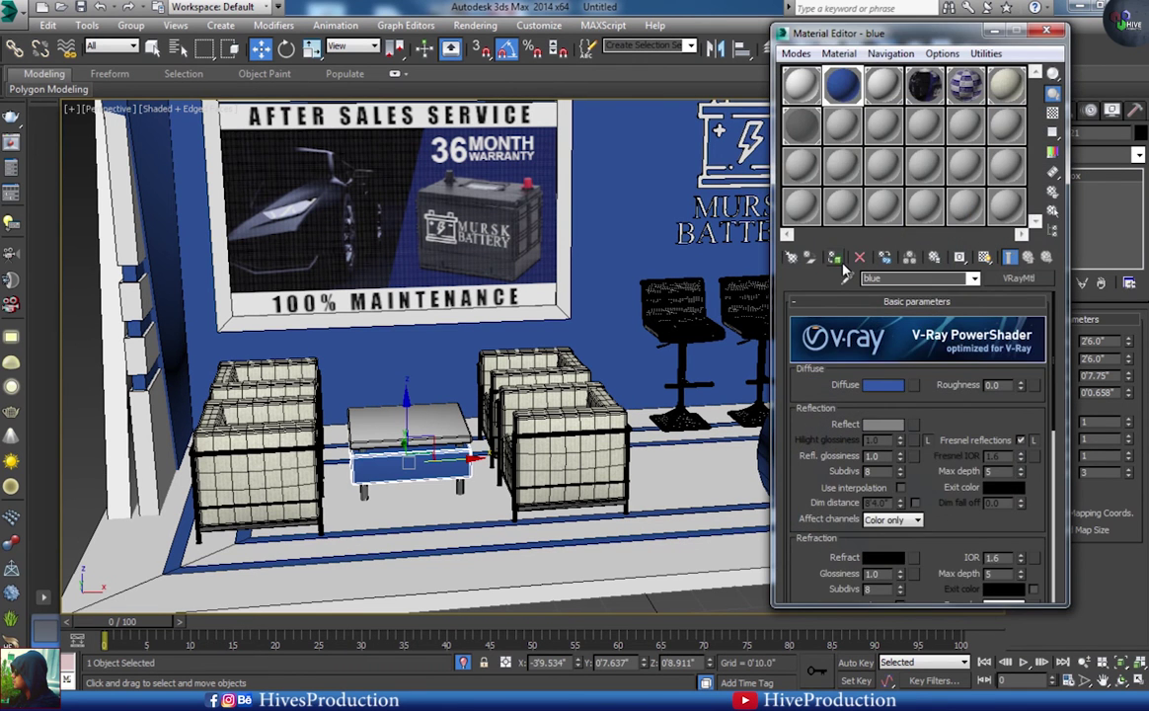
- Select the coffee table's legs and upper spacers in the front view and apply the dark grey frame material to them
click(460, 491)
ctrl+click(364, 494)
key(alt+w)
middle_drag(747, 310, 655, 260)
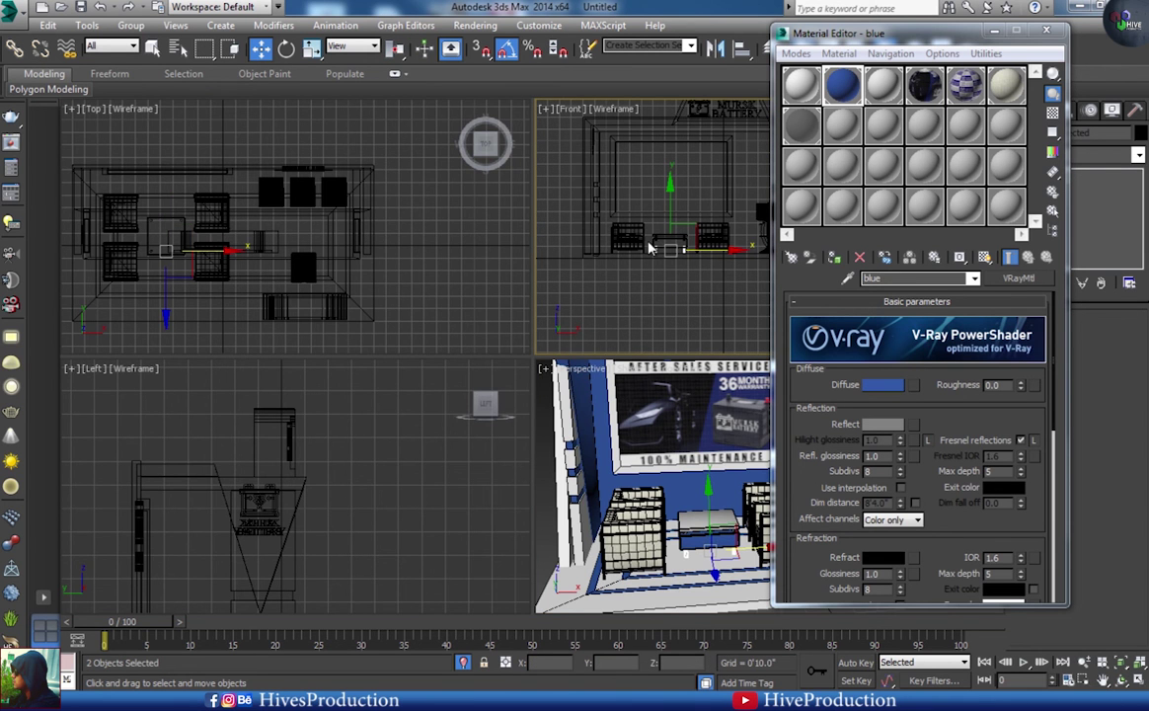
key(alt+w)
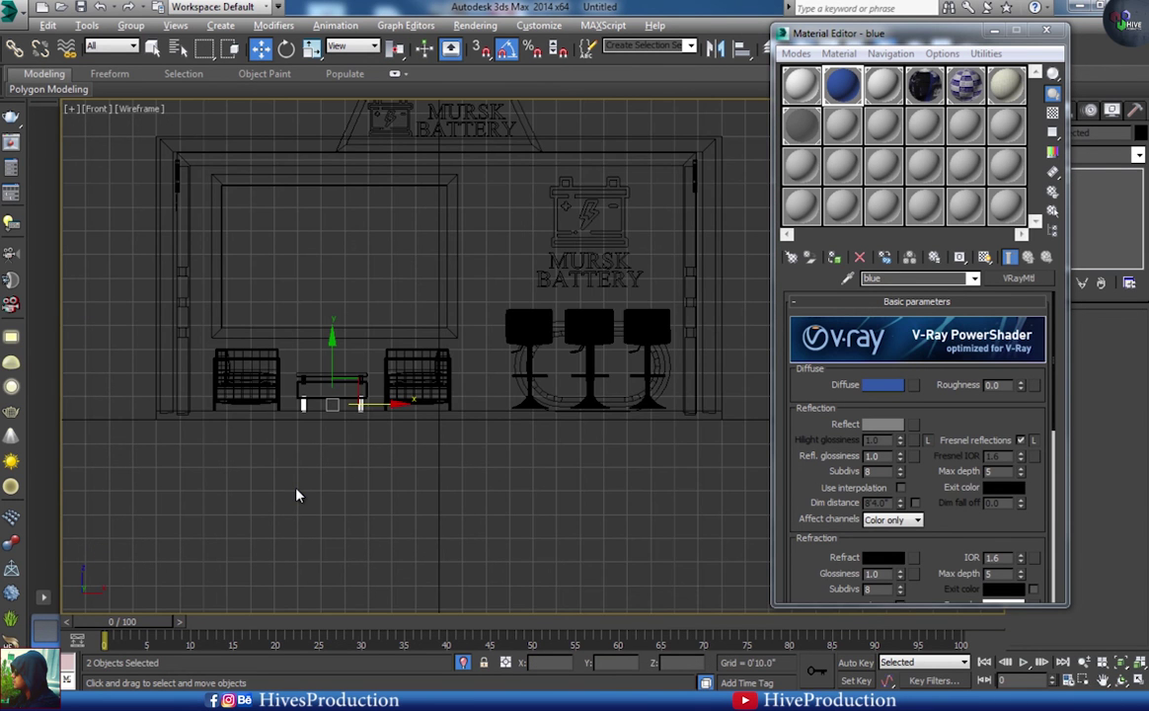
scroll(274, 411, up, 5)
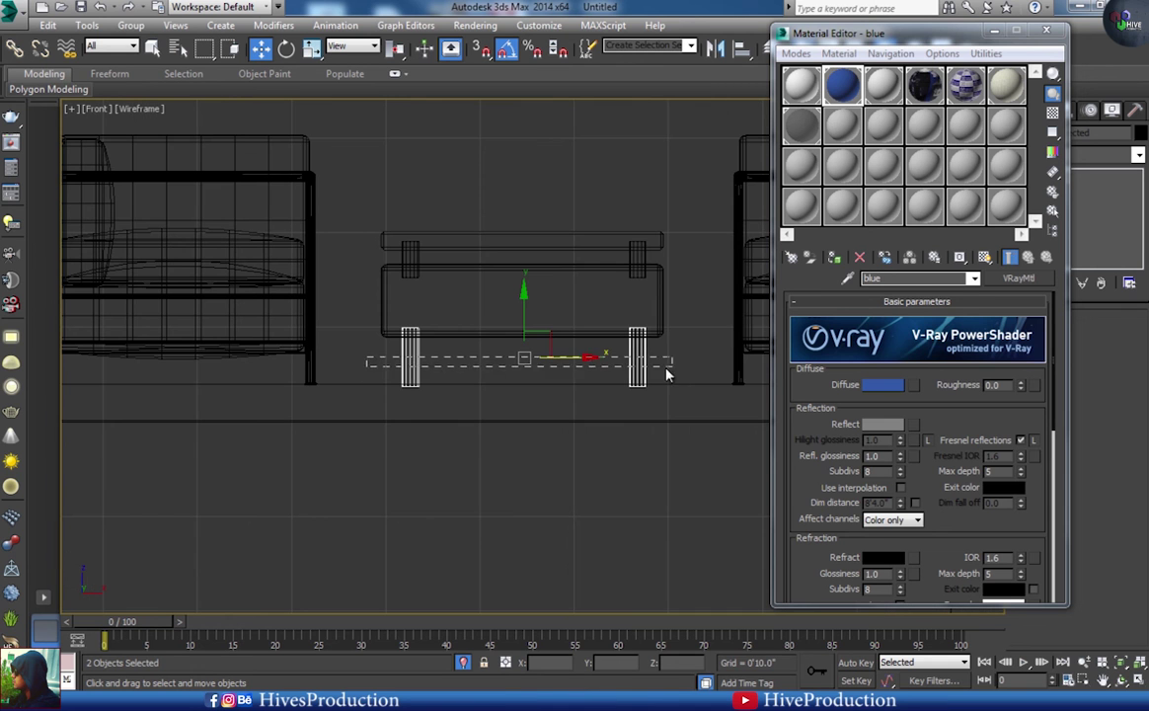
ctrl+drag(389, 257, 377, 260)
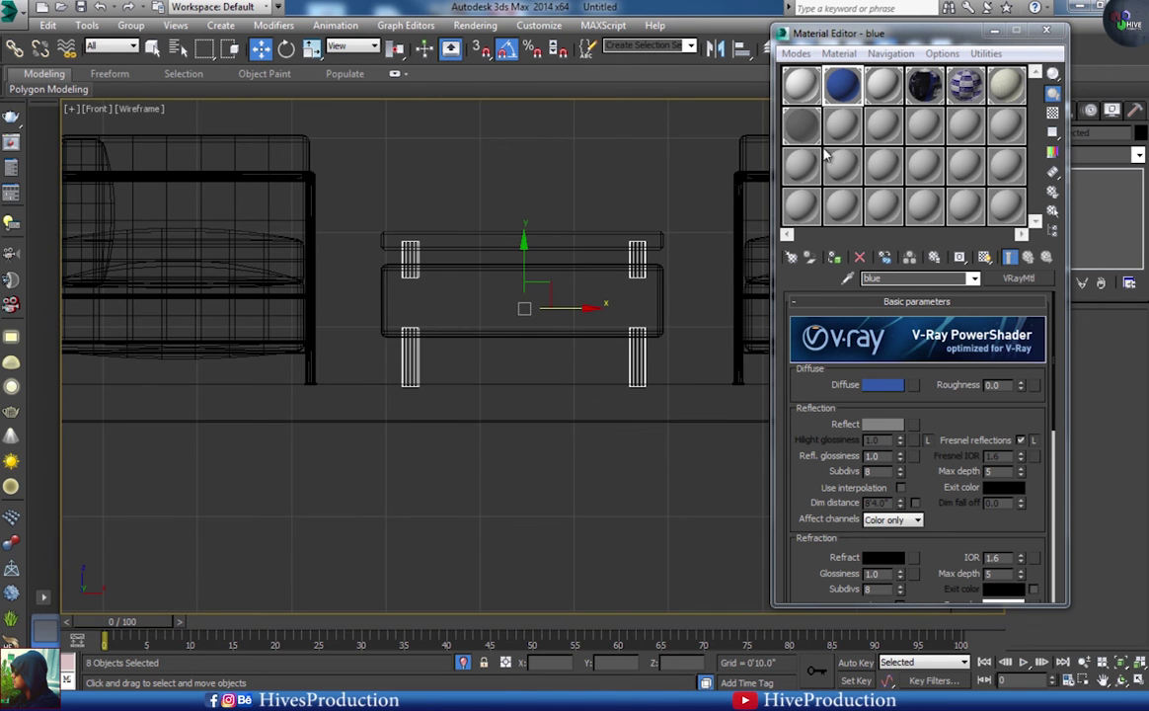
click(801, 124)
click(465, 546)
- Select the coffee table's top slab, copy the dark grey frame material to the eighth slot and rename the copy "glass"
key(alt+w)
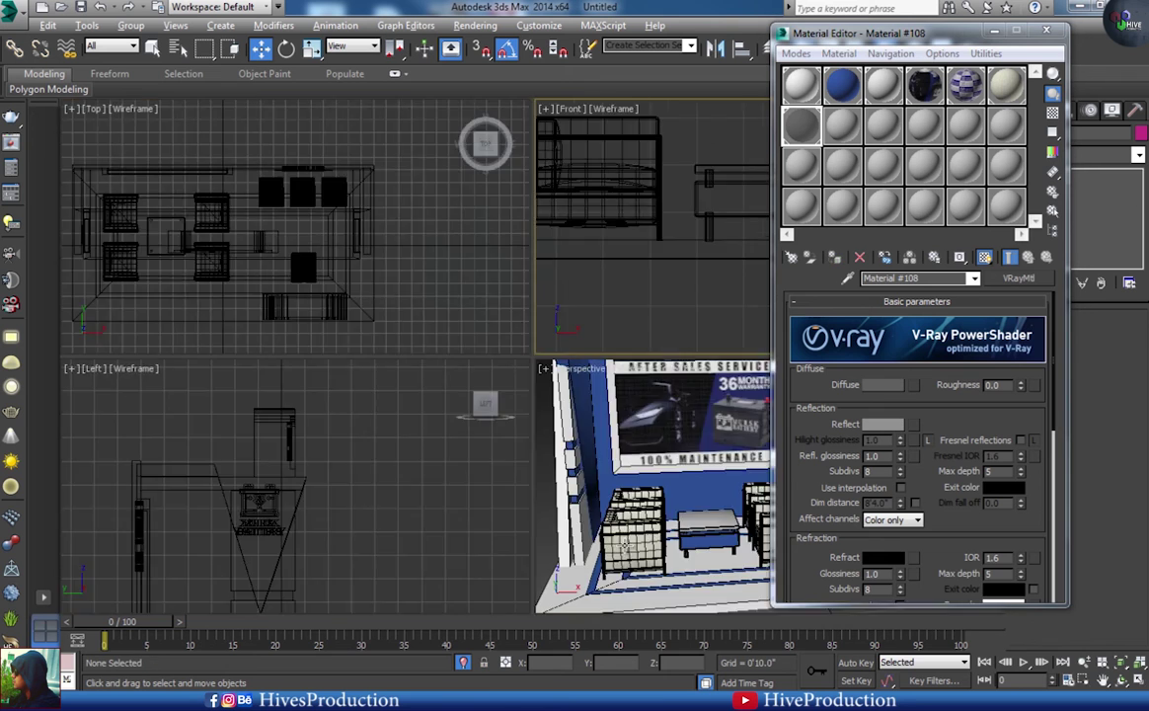
right_click(636, 551)
key(alt+w)
click(431, 428)
key(z)
alt+middle_drag(419, 485, 444, 538)
click(844, 130)
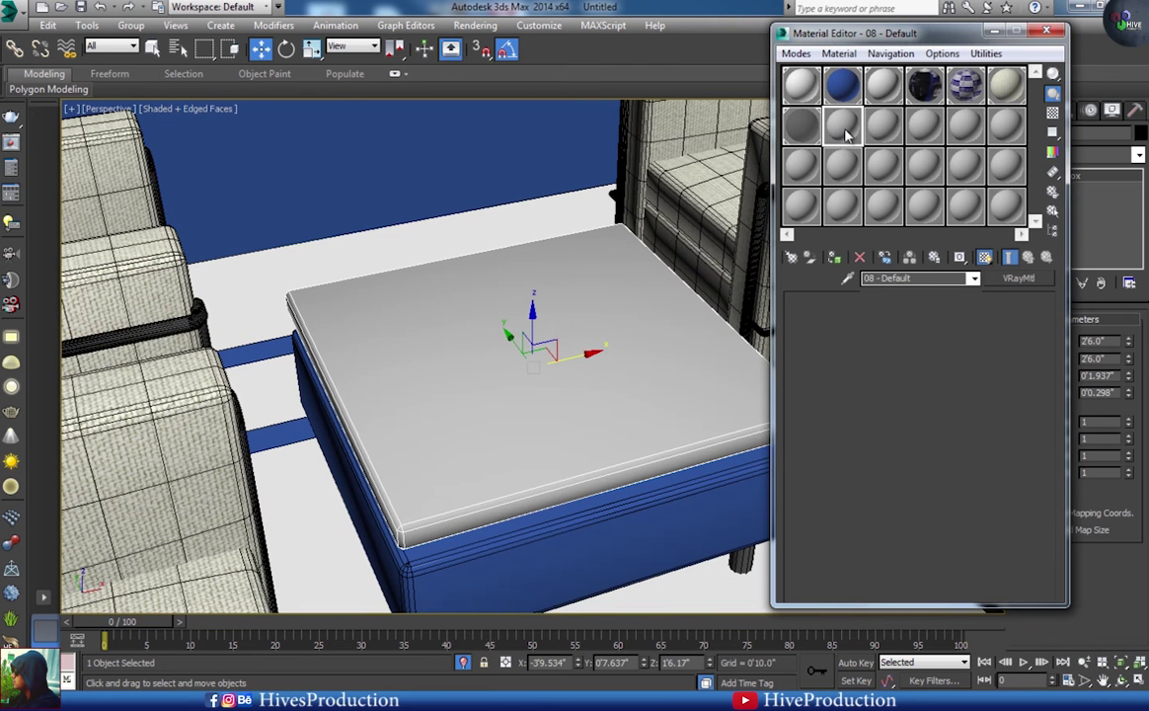
drag(803, 136, 842, 131)
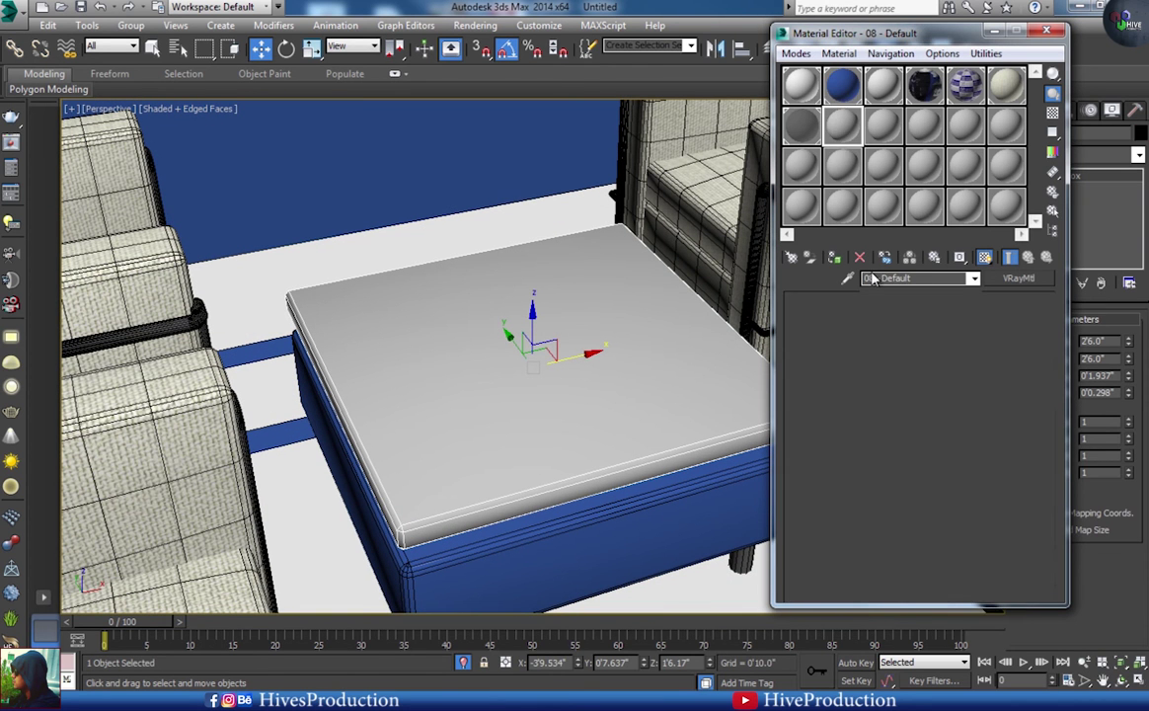
text(glass)
key(Return)
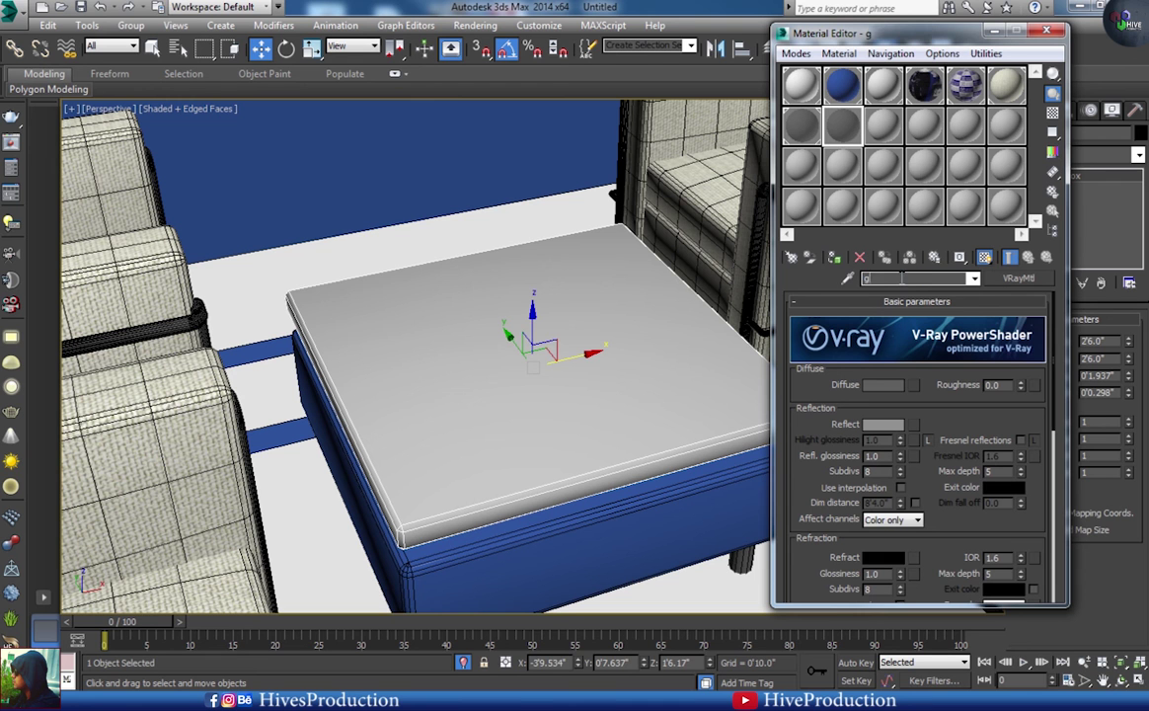
- Apply the glass material to the coffee table's top slab and set its refraction colour value to 233
click(834, 258)
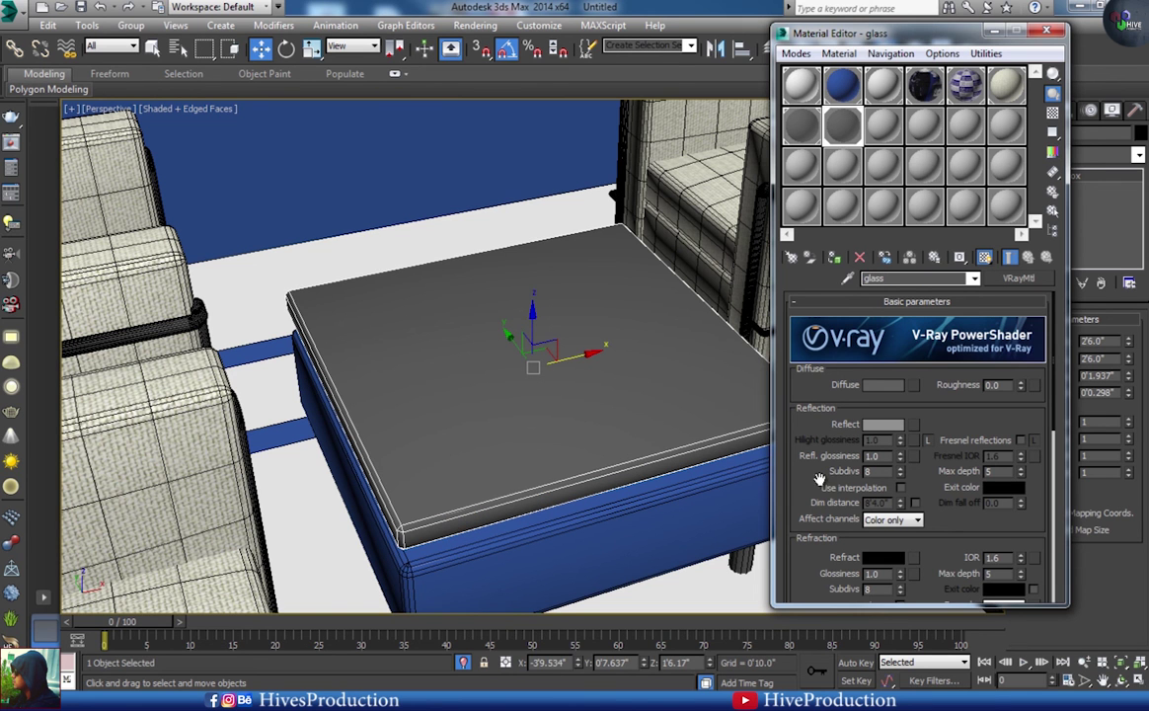
click(876, 560)
click(456, 212)
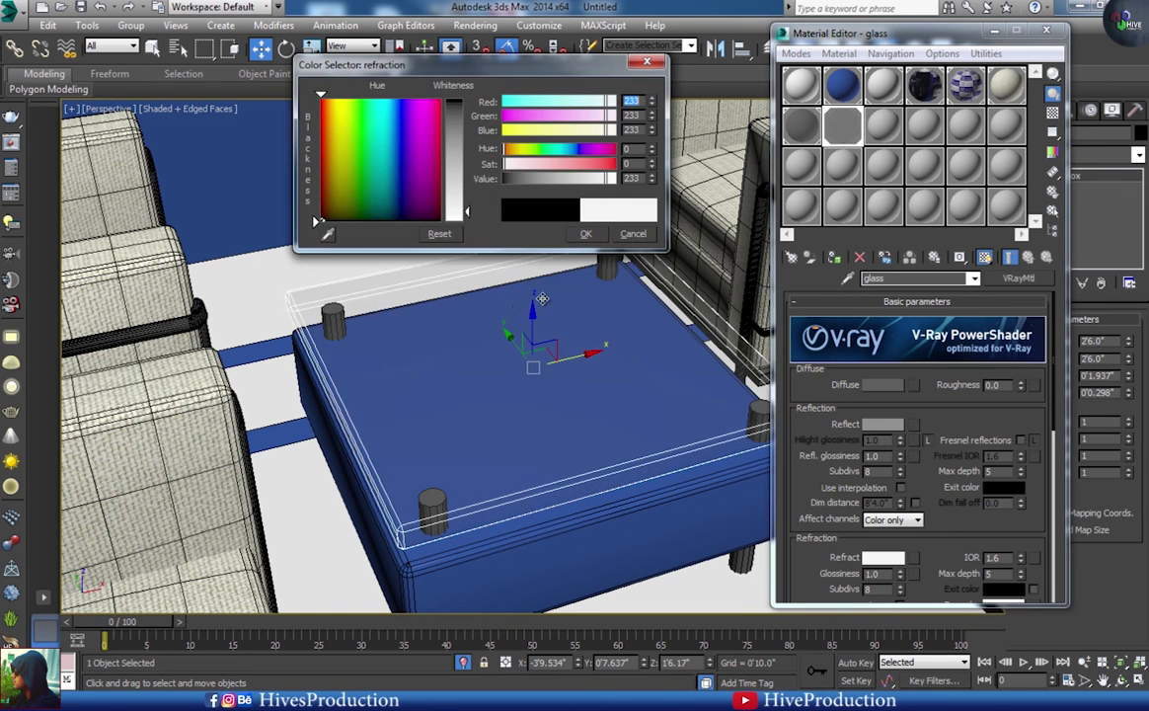
click(590, 235)
- Select all four bar stools behind the counter and isolate them from the rest of the booth
alt+middle_drag(518, 446, 454, 420)
scroll(451, 383, down, 5)
middle_drag(573, 395, 237, 390)
alt+middle_drag(424, 380, 518, 385)
right_click(540, 207)
click(566, 219)
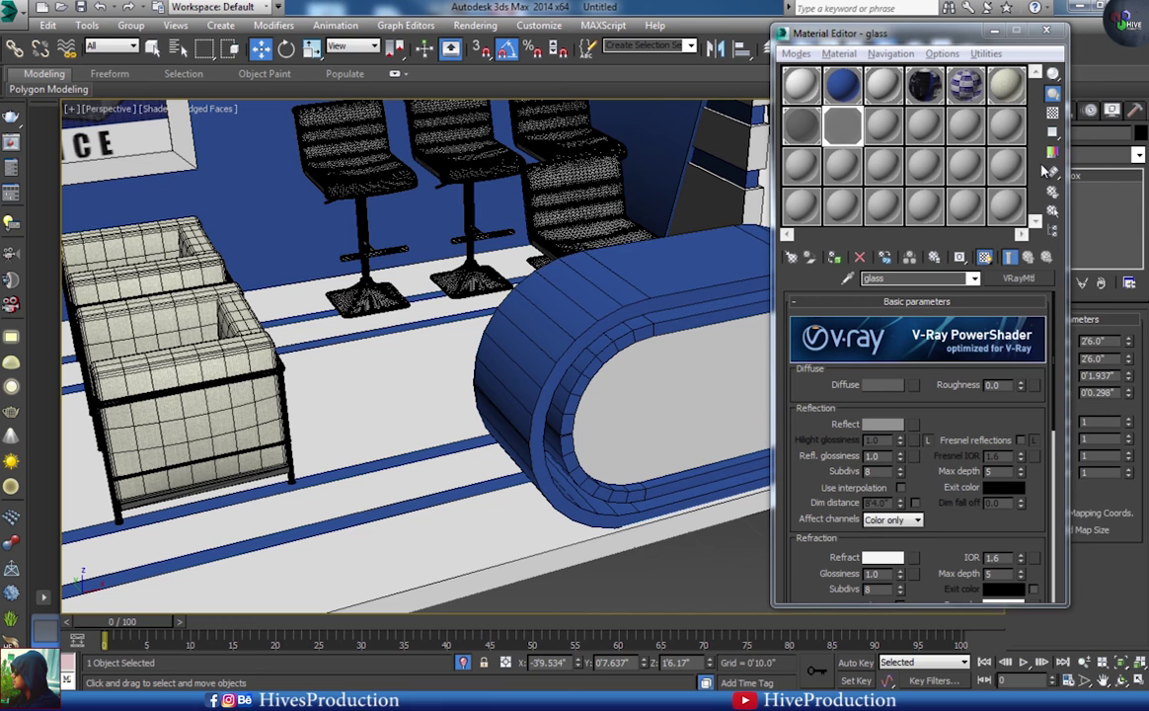
click(585, 198)
ctrl+click(467, 150)
ctrl+click(336, 148)
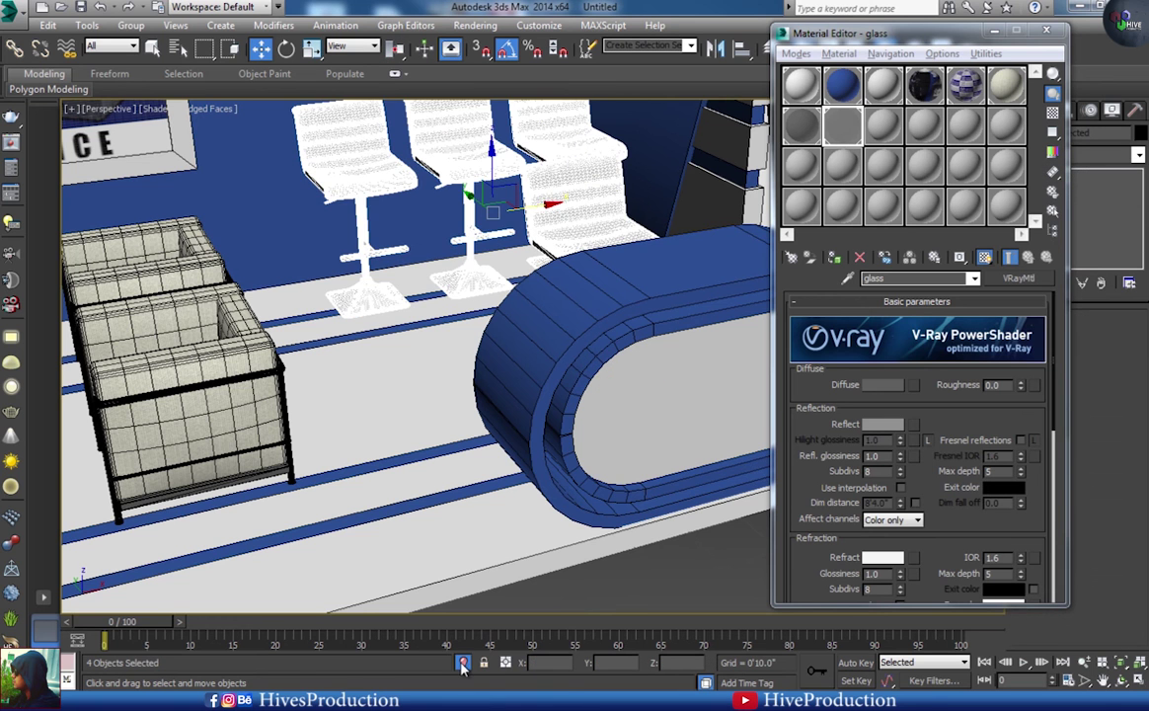
click(462, 665)
click(328, 485)
alt+middle_drag(329, 444, 423, 393)
middle_drag(498, 393, 424, 389)
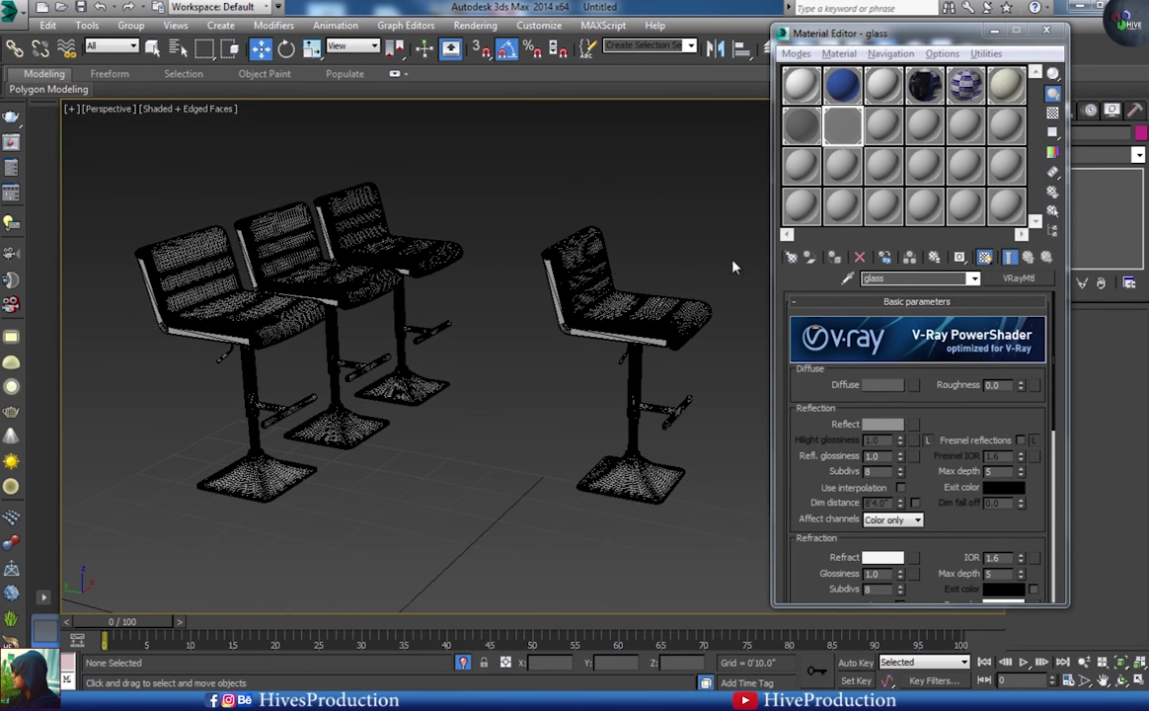
- Select the base, column and footrest polygons of the separate front bar stool in the left view
click(631, 390)
click(1094, 342)
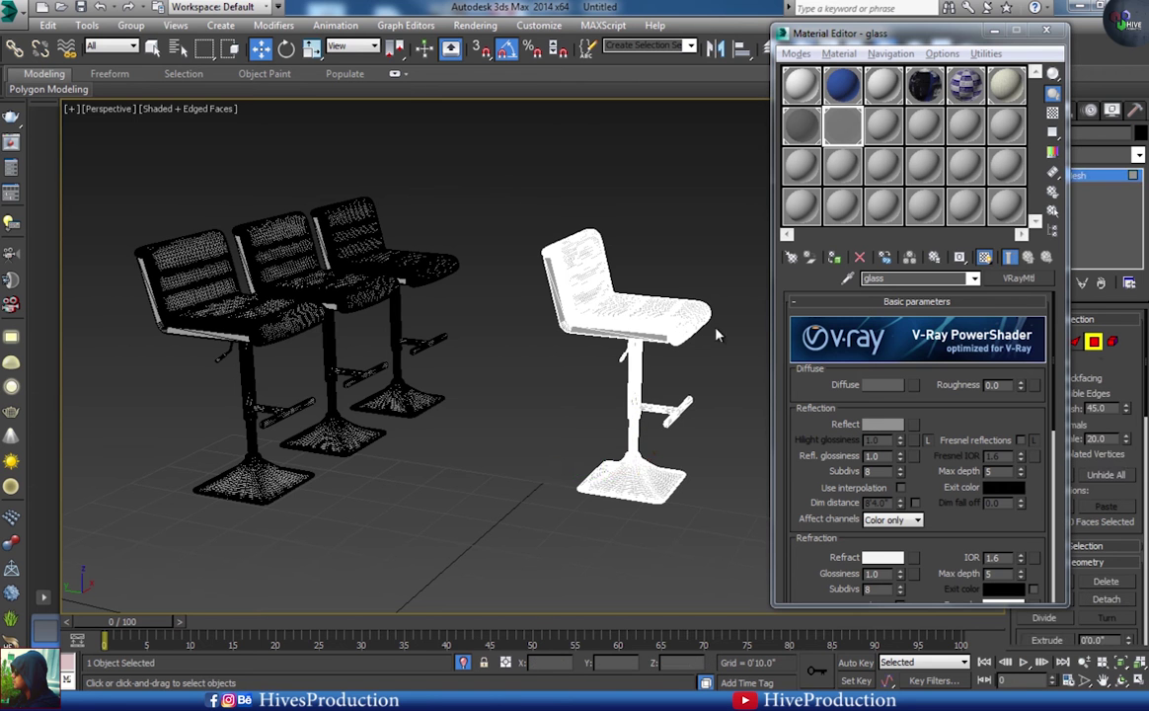
drag(718, 488, 538, 415)
alt+middle_drag(613, 380, 593, 299)
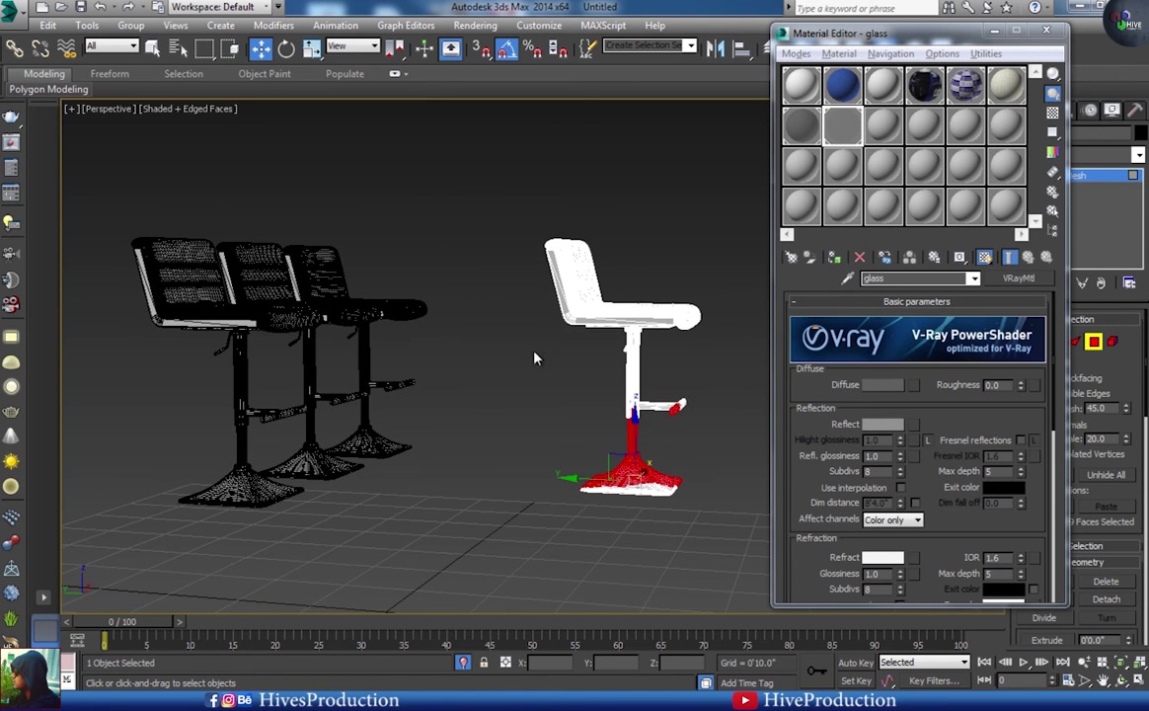
click(1046, 32)
click(1139, 680)
middle_drag(314, 540, 263, 598)
scroll(297, 533, down, 6)
scroll(278, 567, up, 8)
scroll(320, 548, up, 2)
drag(247, 621, 241, 543)
key(q)
key(w)
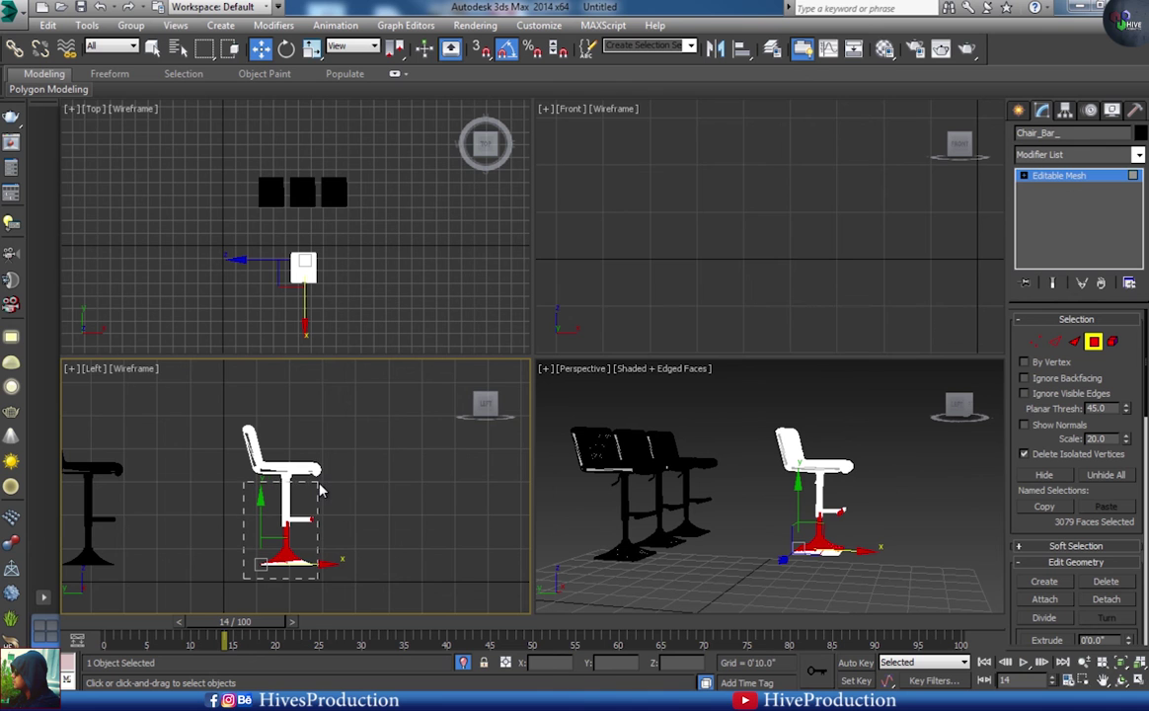
drag(320, 481, 321, 482)
- Add the bar stool's support plate polygons under the seat to the selection and undo the stray last change
scroll(284, 494, up, 8)
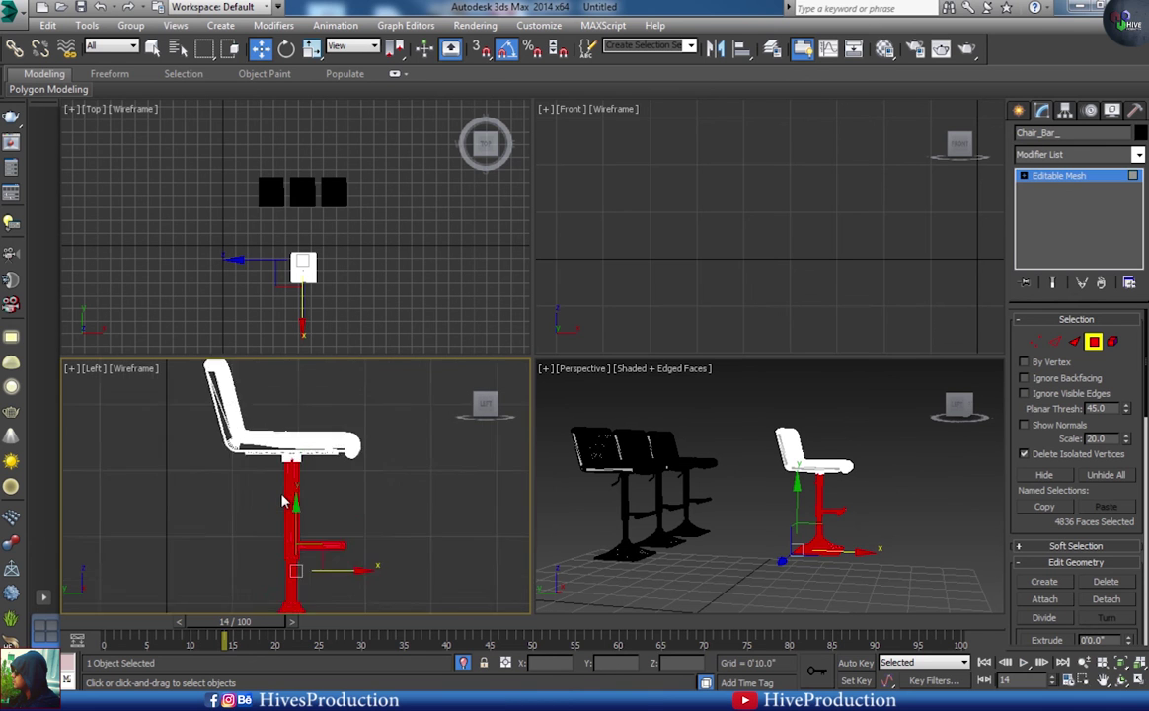
ctrl+drag(283, 390, 280, 388)
ctrl+drag(361, 450, 182, 379)
mouse_move(321, 423)
mouse_down()
mouse_move(419, 419)
mouse_move(447, 382)
mouse_up()
key(ctrl+z)
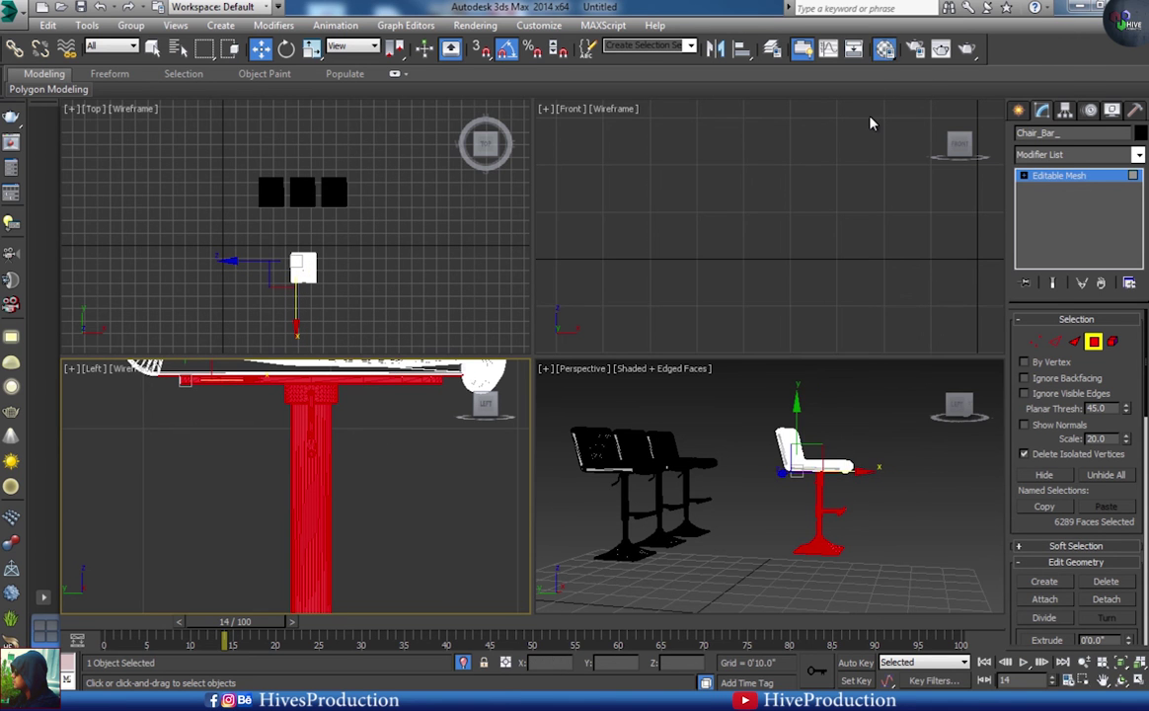
- Apply the dark grey frame material to the bar stool's selected stand polygons
key(m)
click(807, 131)
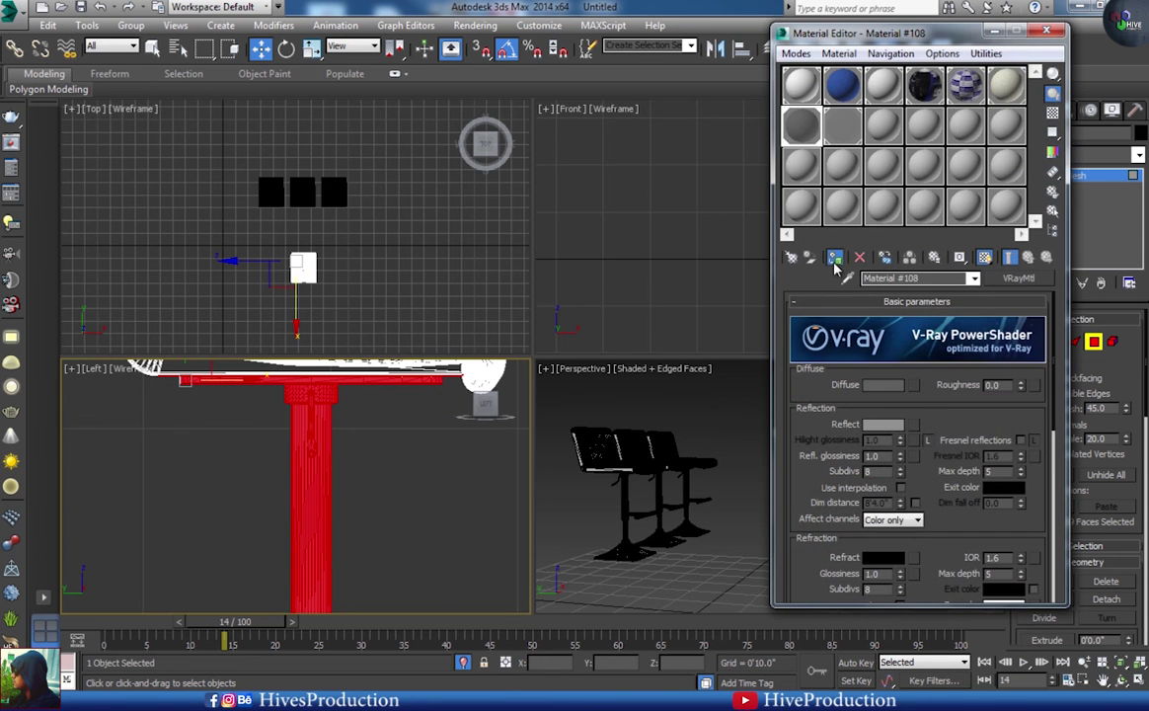
drag(986, 41, 712, 46)
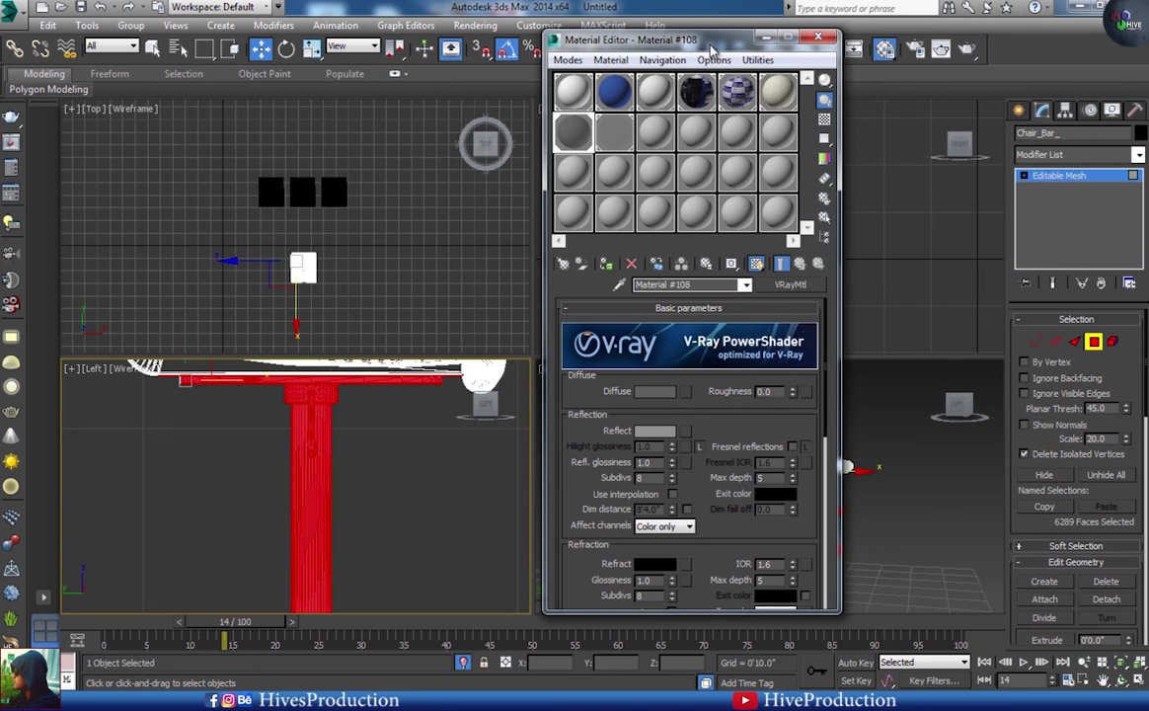
click(818, 38)
- Convert the front bar stool to an Editable Poly and return to its polygon level
click(1094, 345)
right_click(810, 467)
right_click(808, 456)
mouse_move(844, 610)
click(1034, 621)
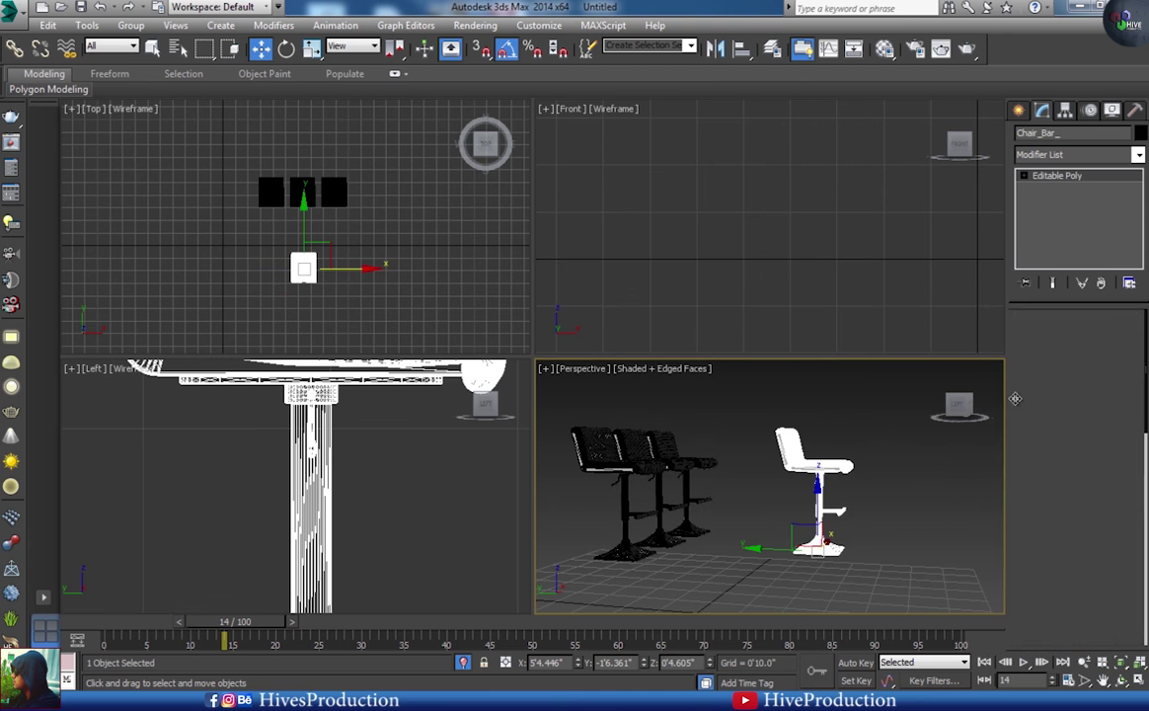
click(1094, 339)
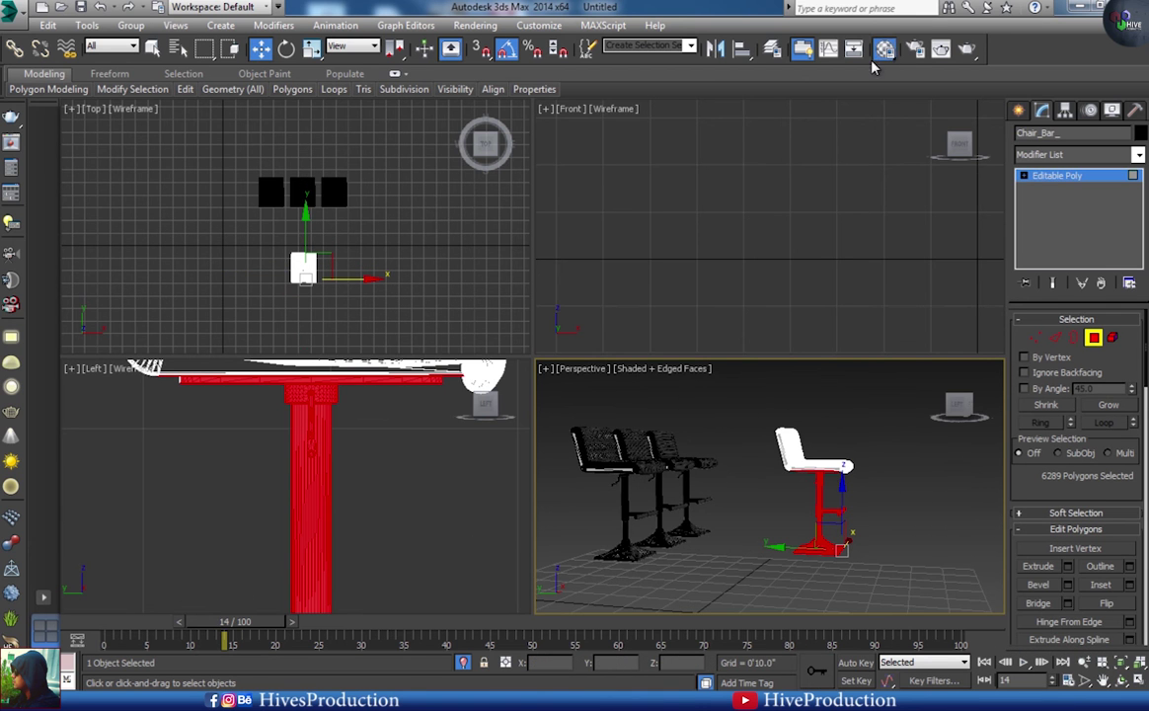
- Invert the polygon selection to the bar stool's seat and copy the blue material to the ninth slot as "chairblue"
click(884, 49)
drag(681, 39, 531, 36)
click(461, 97)
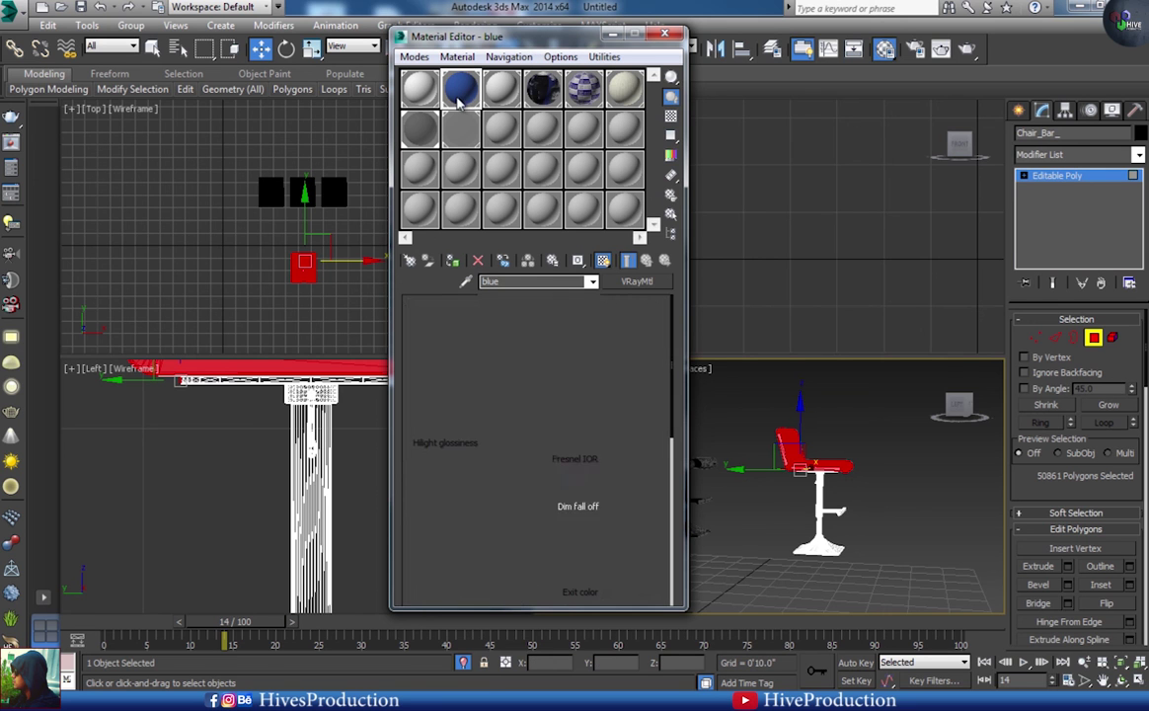
click(503, 139)
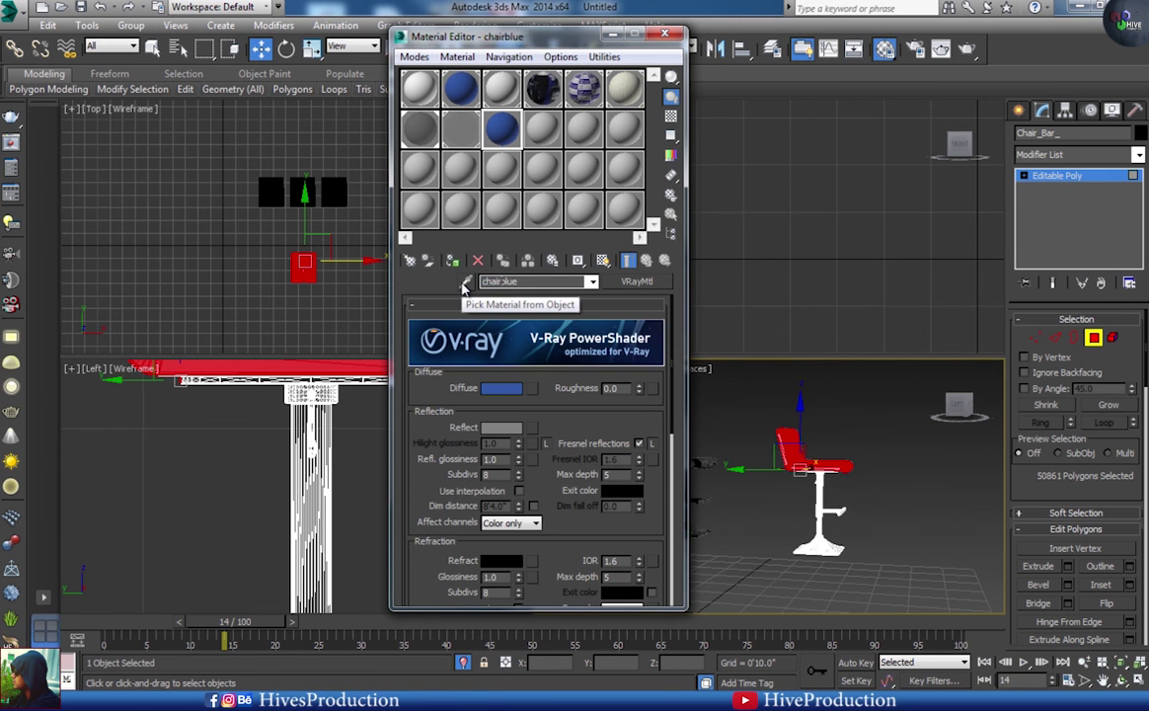
- Set the chairblue reflection colour value to 5 and apply the material to the bar stool's seat polygons
click(507, 430)
drag(562, 180, 537, 180)
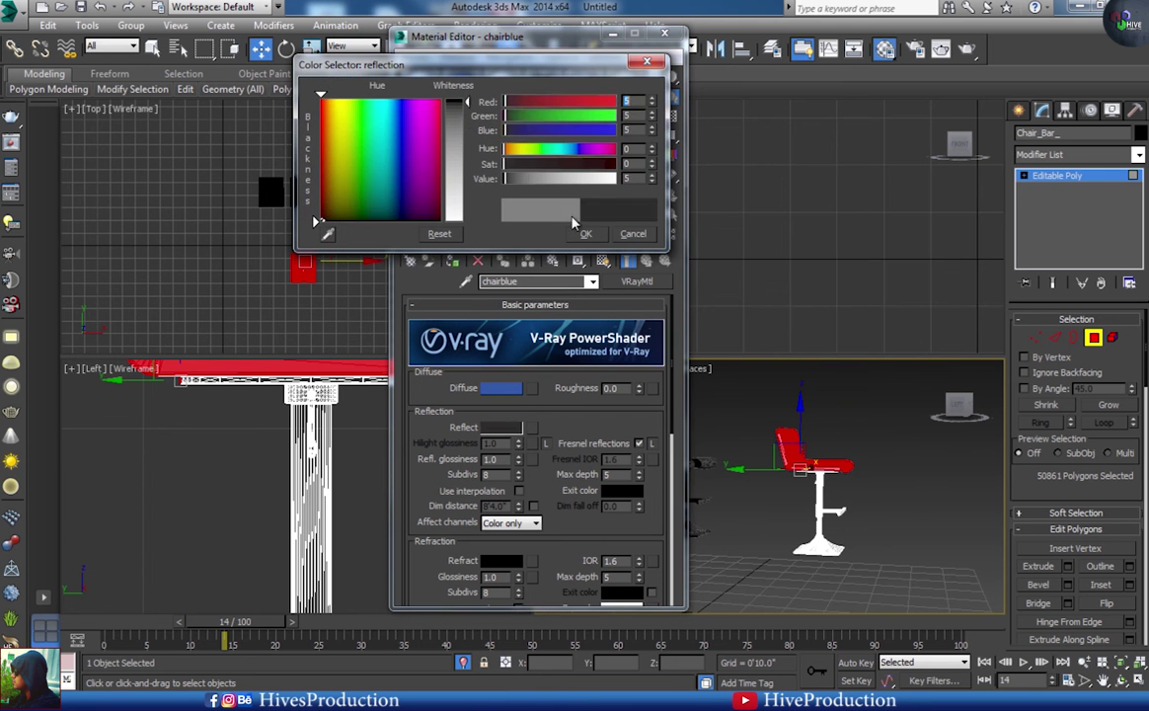
click(584, 233)
click(453, 261)
click(1094, 339)
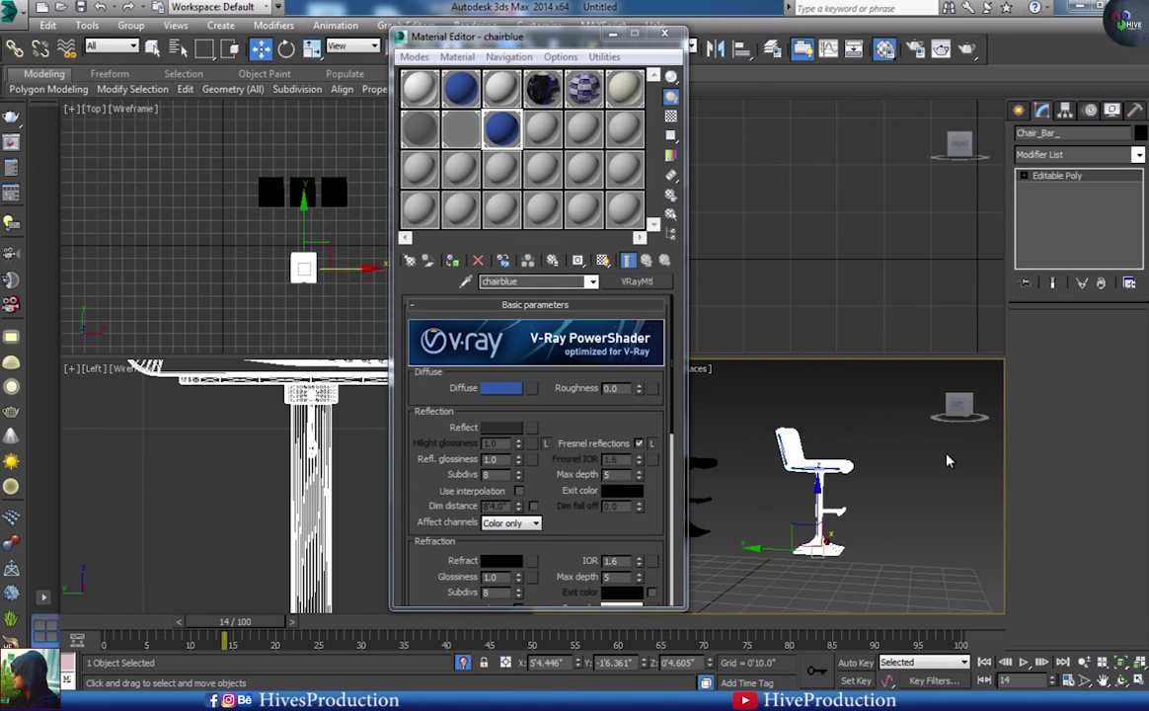
click(949, 457)
click(663, 27)
click(666, 33)
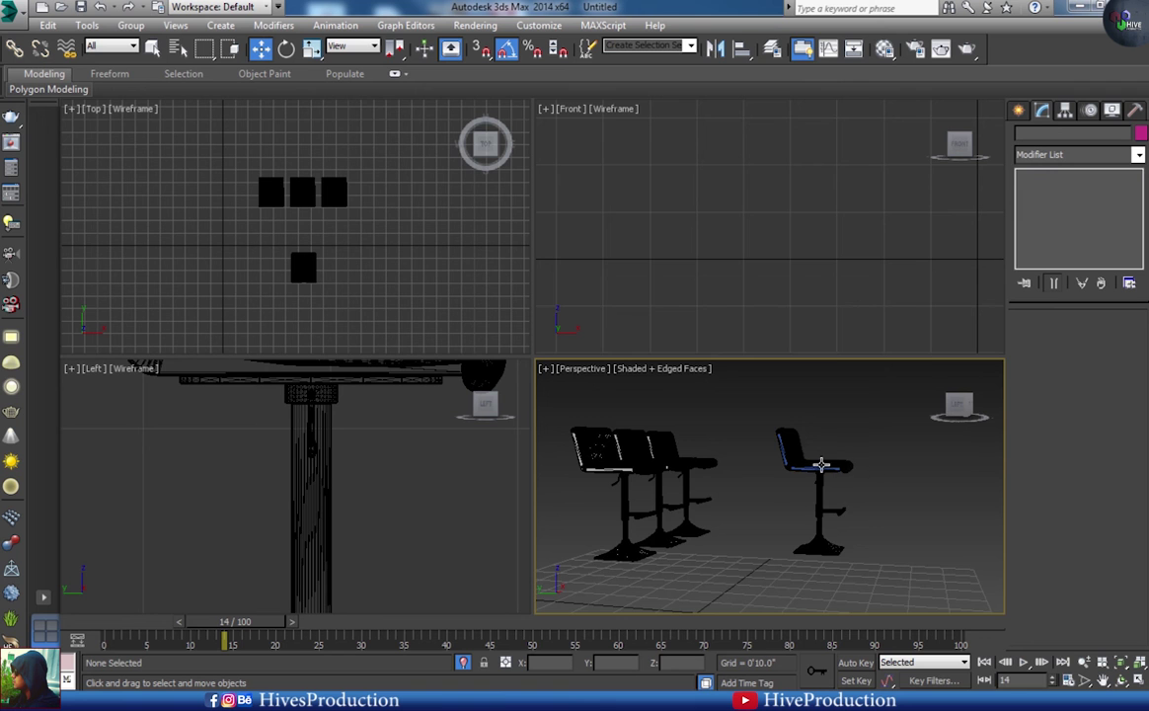
- Hide the edged faces in the perspective view and delete the three untextured bar stools in the back row
key(F4)
mouse_move(787, 506)
alt+middle_down()
mouse_move(769, 494)
mouse_move(754, 511)
alt+middle_up()
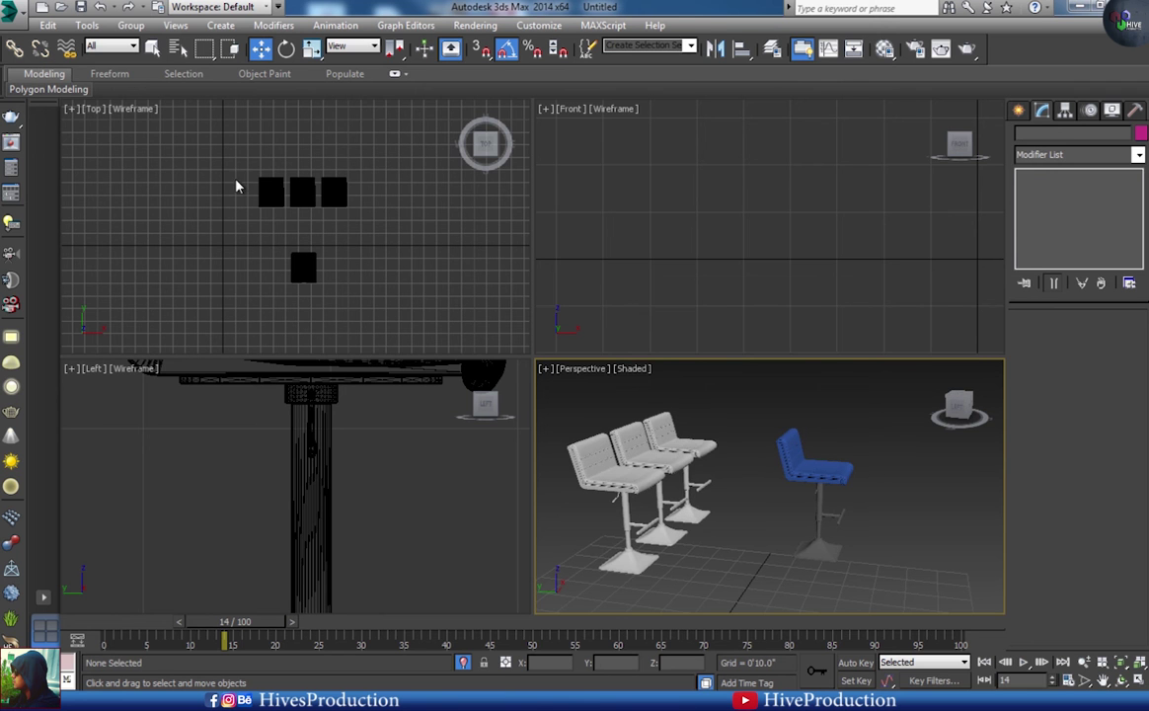
drag(237, 192, 354, 200)
key(Delete)
- Clone the textured blue bar stool in the top view to form a back row of three stools
click(306, 251)
shift+drag(304, 232, 304, 168)
click(566, 424)
mouse_move(351, 205)
shift+mouse_down()
mouse_move(386, 205)
mouse_move(302, 204)
shift+mouse_up()
click(567, 425)
click(580, 416)
- Exit isolation and show the whole booth in the maximized perspective view
click(745, 528)
right_click(746, 529)
click(763, 400)
alt+middle_drag(762, 404, 653, 533)
key(alt+w)
scroll(642, 469, down, 5)
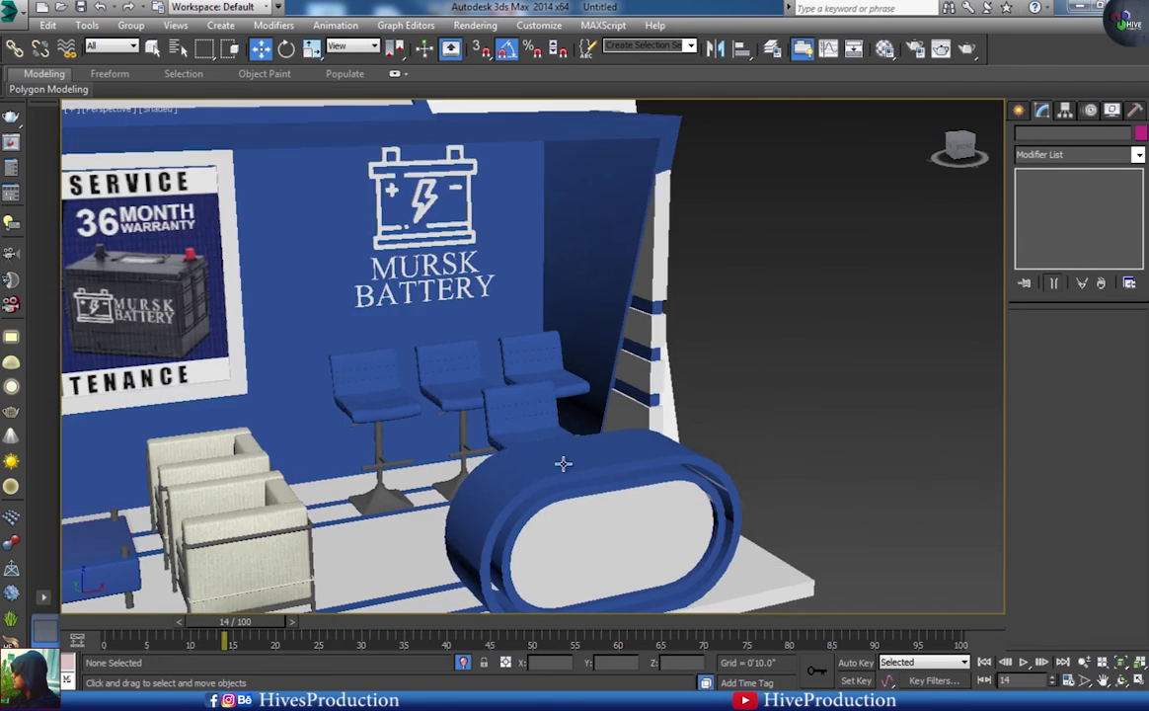
- Clone the battery icon from the top sign as a single copy placed in front of the booth
click(300, 222)
click(284, 219)
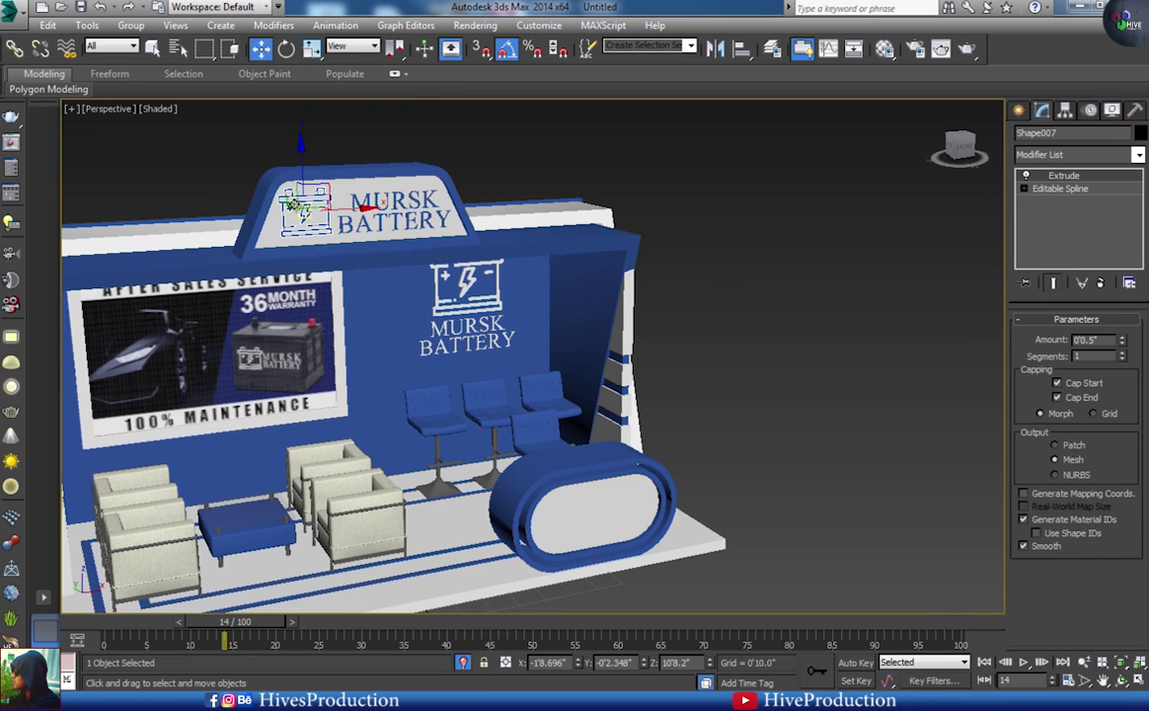
alt+middle_drag(277, 194, 298, 227)
drag(267, 189, 474, 275)
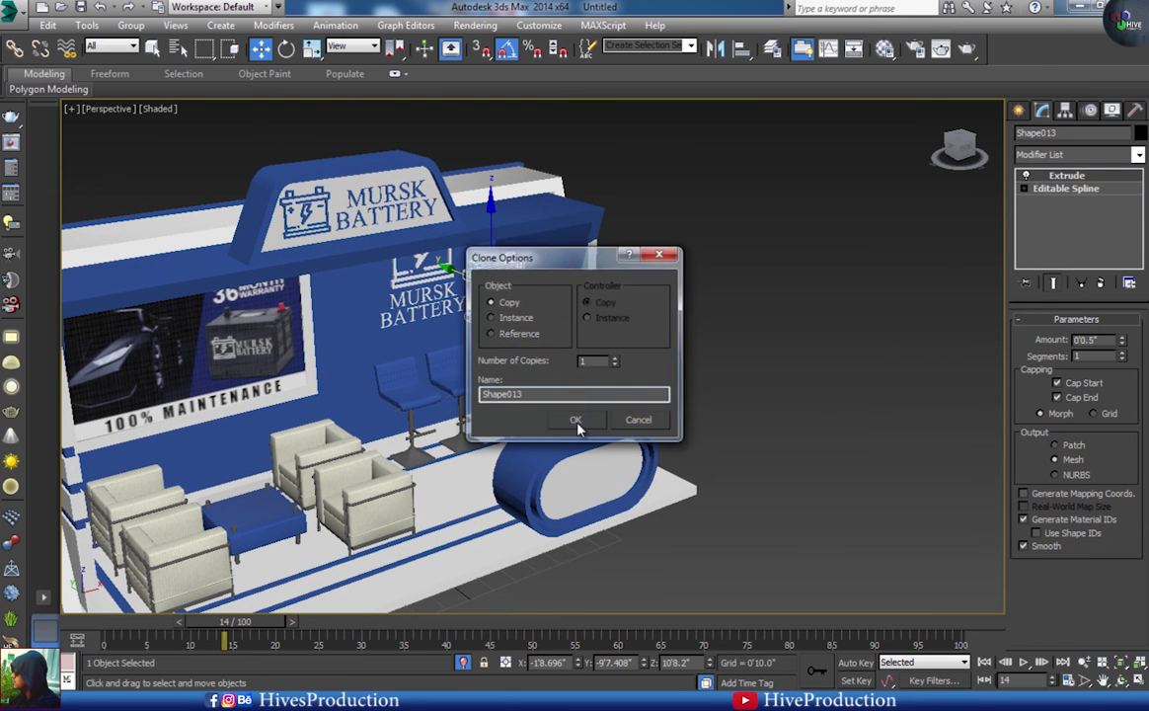
click(579, 425)
- Move the cloned battery icon in the front view to the centre of the oval counter
key(alt+w)
scroll(704, 291, down, 4)
scroll(745, 265, down, 5)
drag(777, 179, 829, 241)
scroll(830, 242, up, 5)
drag(694, 196, 668, 192)
- Move the cloned battery icon back in the left view so it sits against the counter's front panel
middle_drag(435, 552, 375, 514)
scroll(355, 496, down, 6)
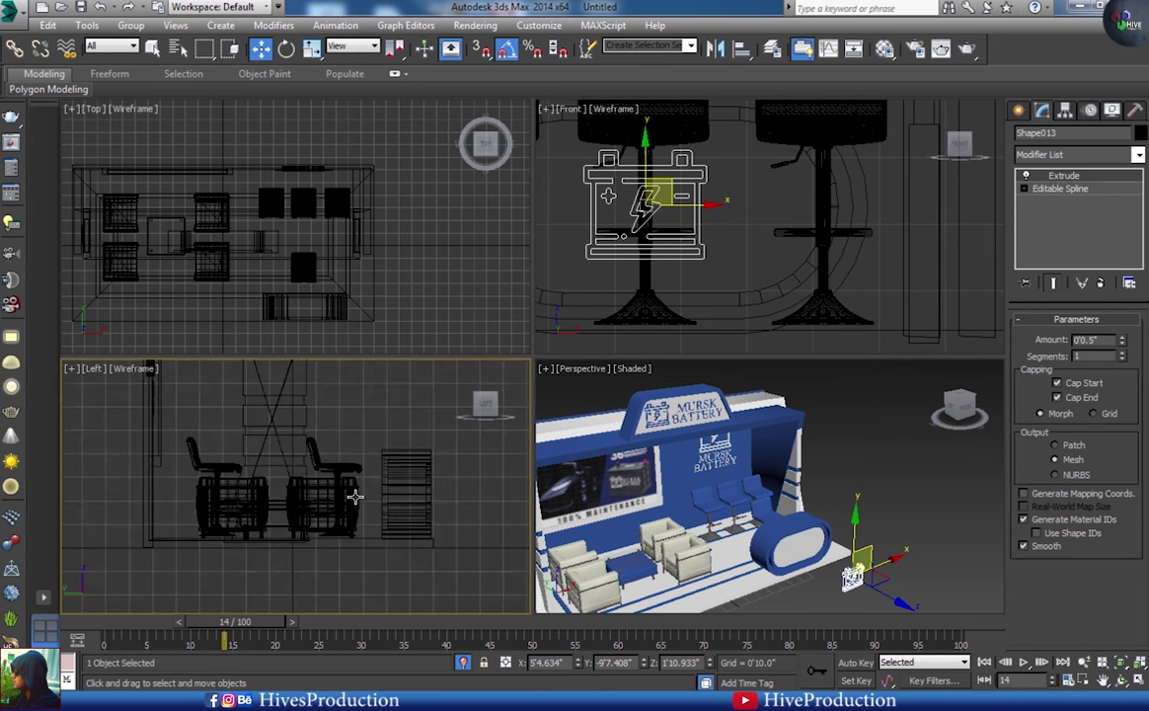
scroll(356, 497, down, 5)
key(alt+w)
scroll(790, 415, up, 10)
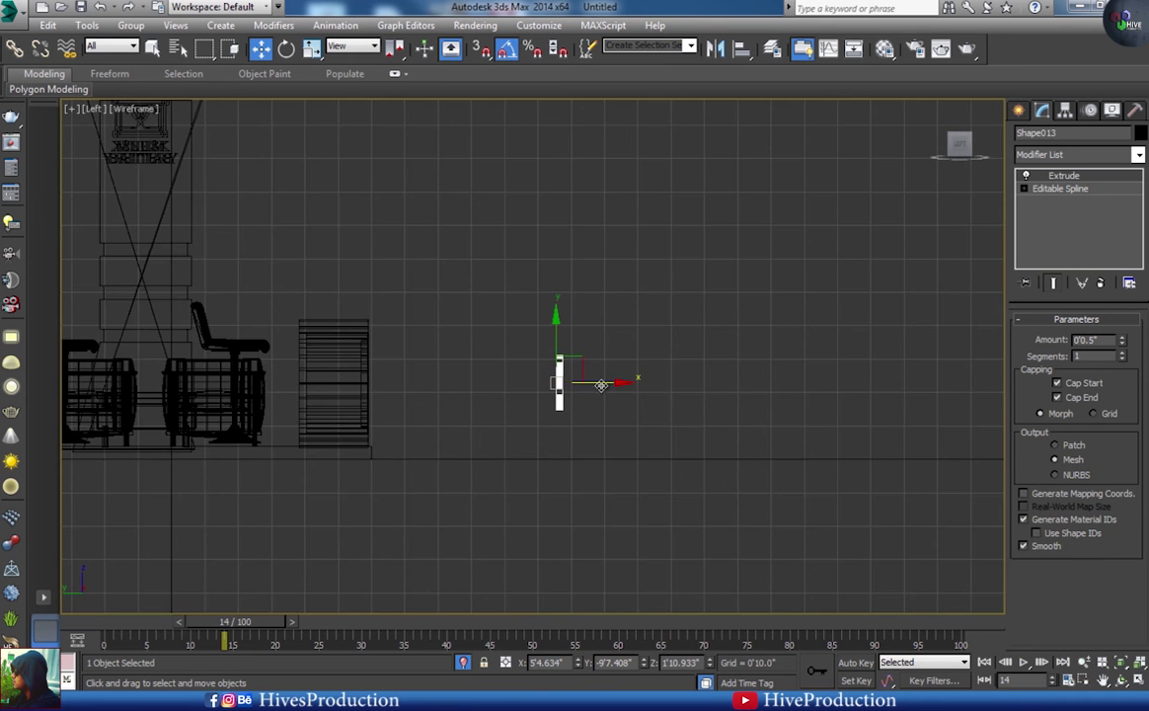
drag(365, 345, 313, 344)
key(alt+w)
middle_click(758, 506)
key(alt+w)
key(z)
alt+middle_drag(758, 506, 610, 535)
scroll(610, 535, down, 7)
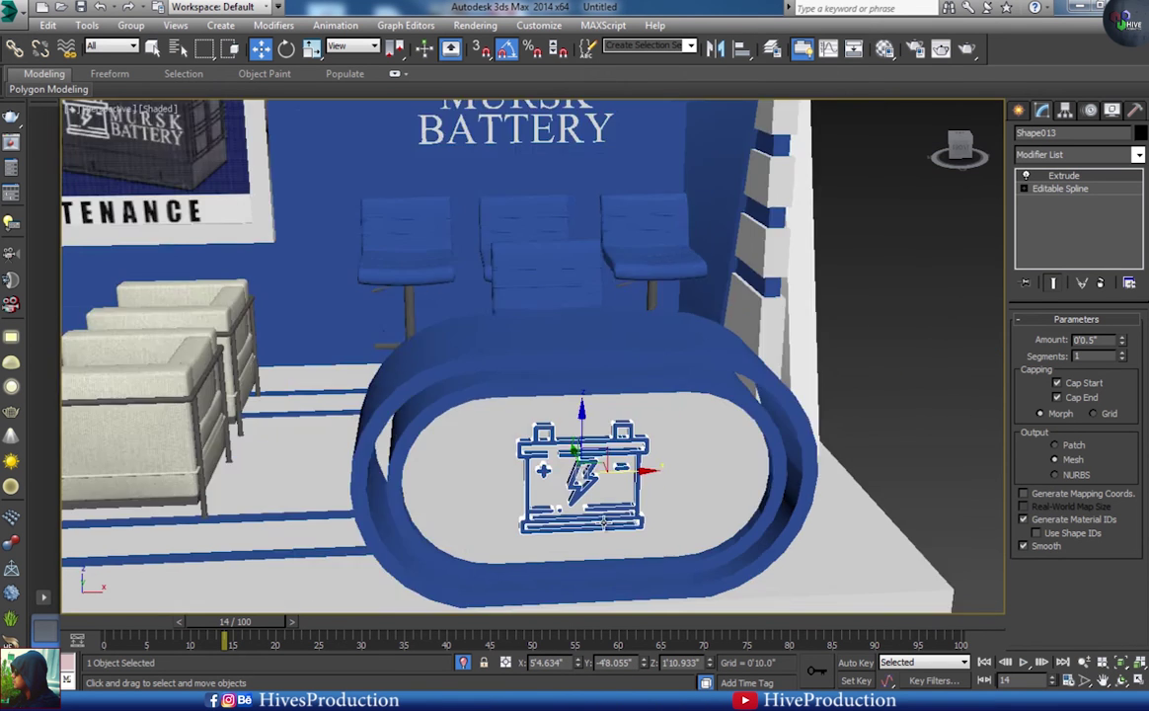
- Select a long inner edge of the blue canopy frame and extend the selection to its edge ring
alt+middle_drag(403, 318, 573, 402)
click(441, 303)
click(1056, 337)
click(446, 212)
alt+middle_drag(569, 292, 502, 293)
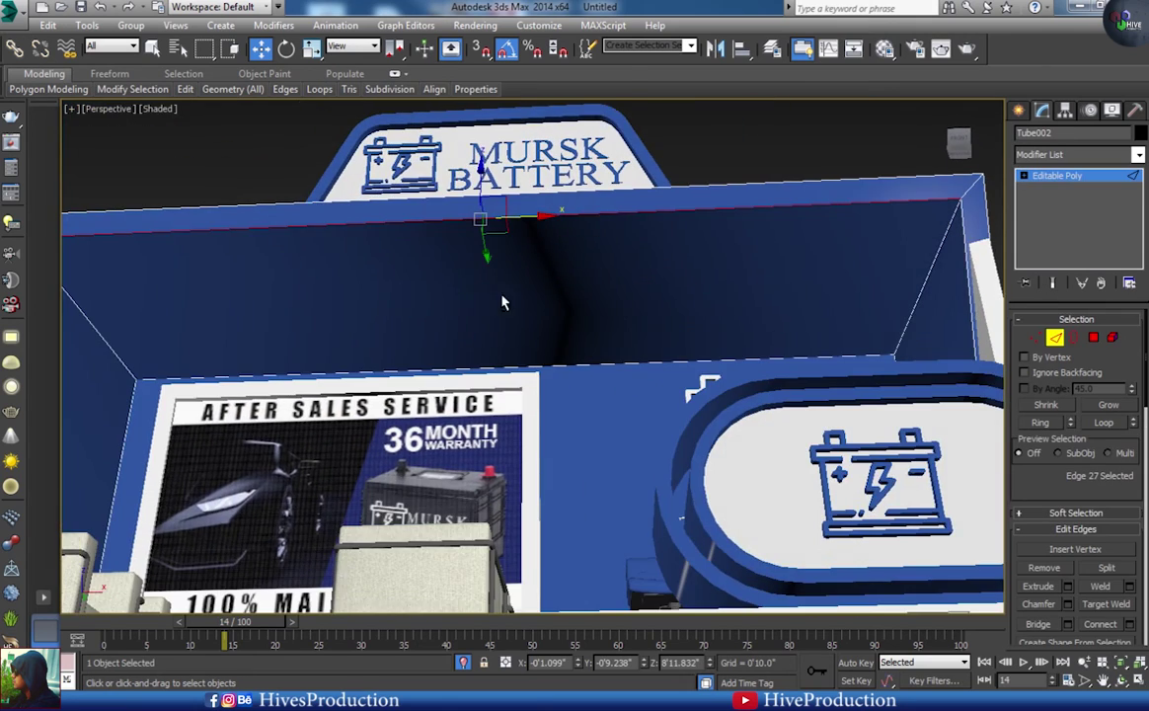
click(1131, 624)
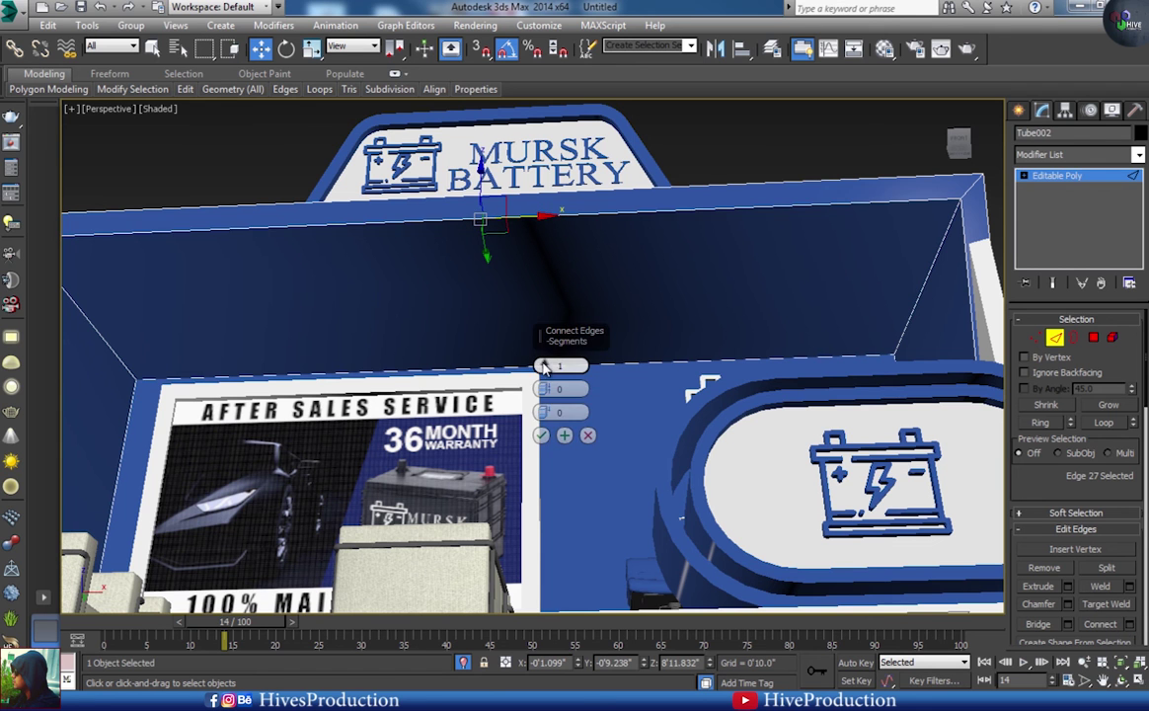
click(587, 435)
click(1043, 422)
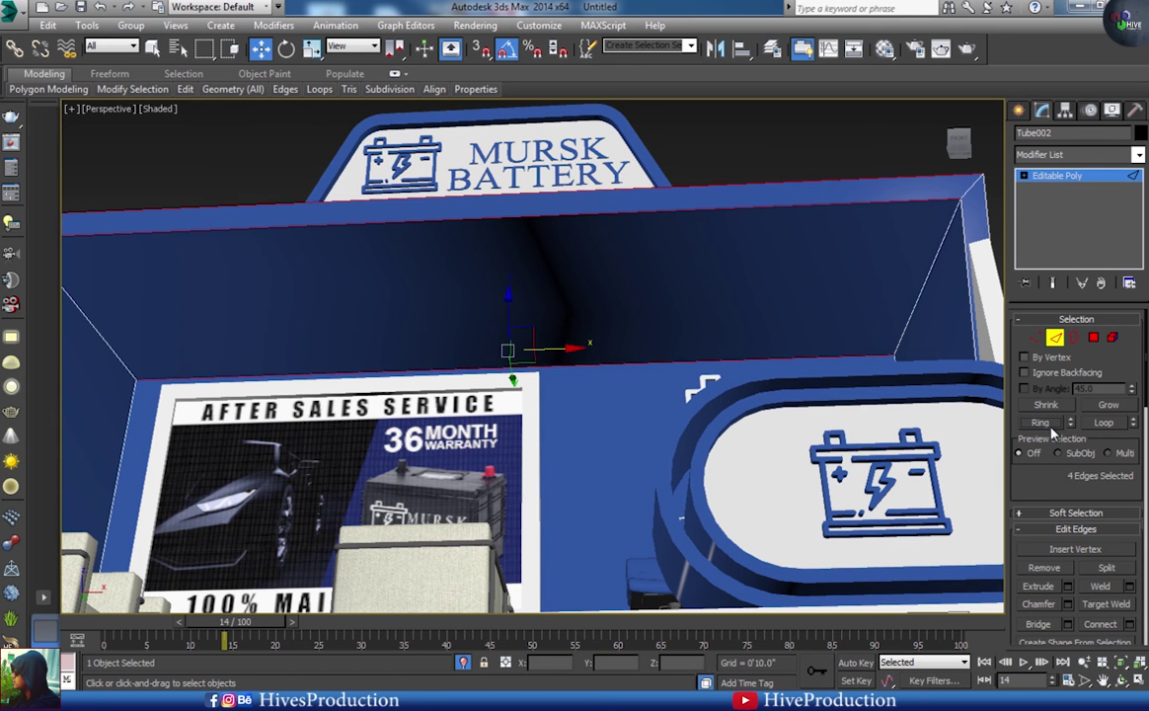
- Connect the canopy's selected ring edges with 4 segments
click(1130, 624)
click(545, 366)
click(545, 366)
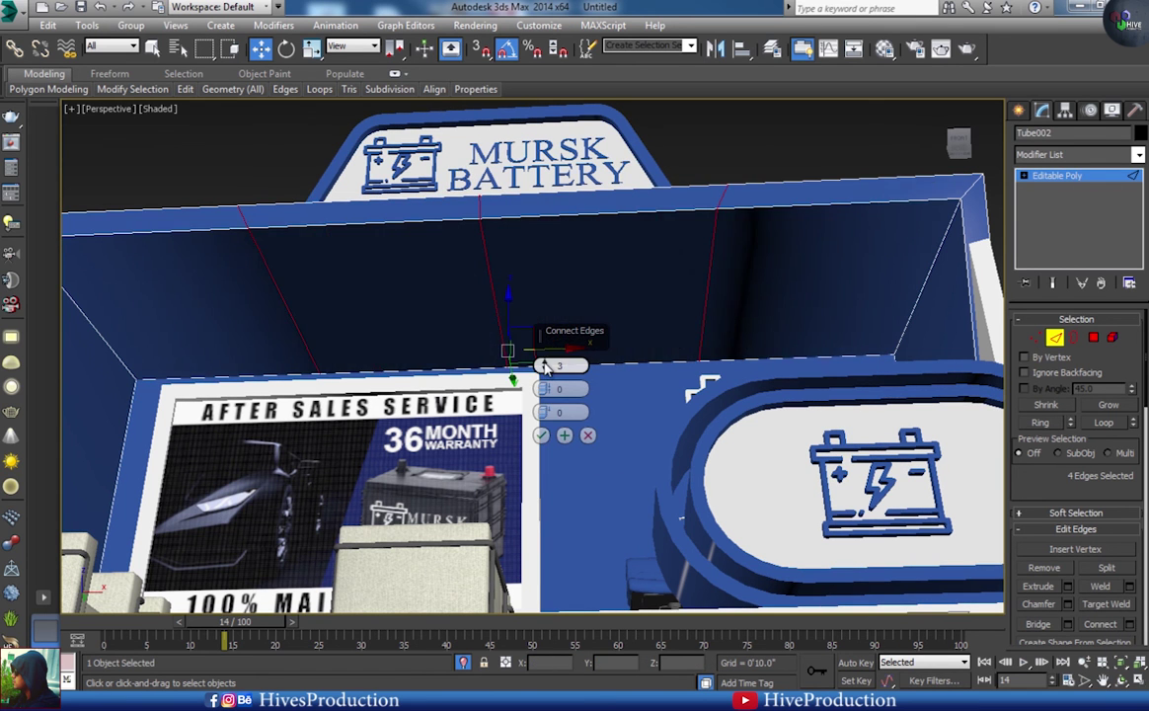
click(545, 366)
click(541, 435)
click(1094, 337)
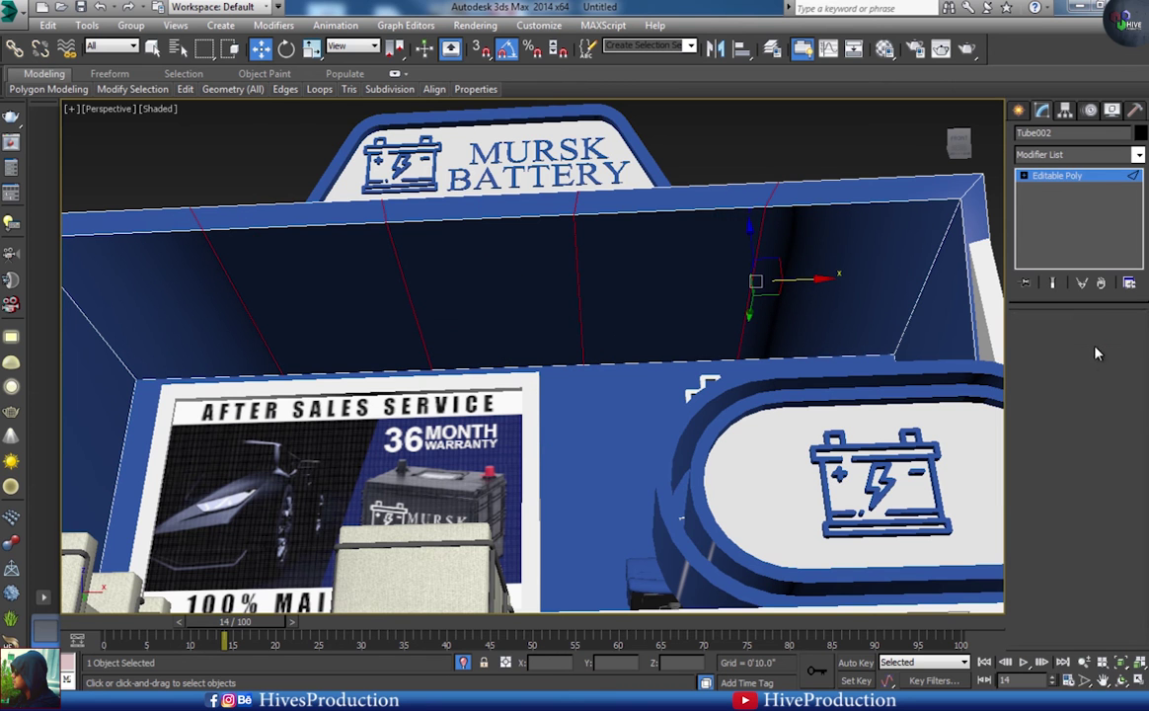
click(690, 295)
ctrl+click(544, 315)
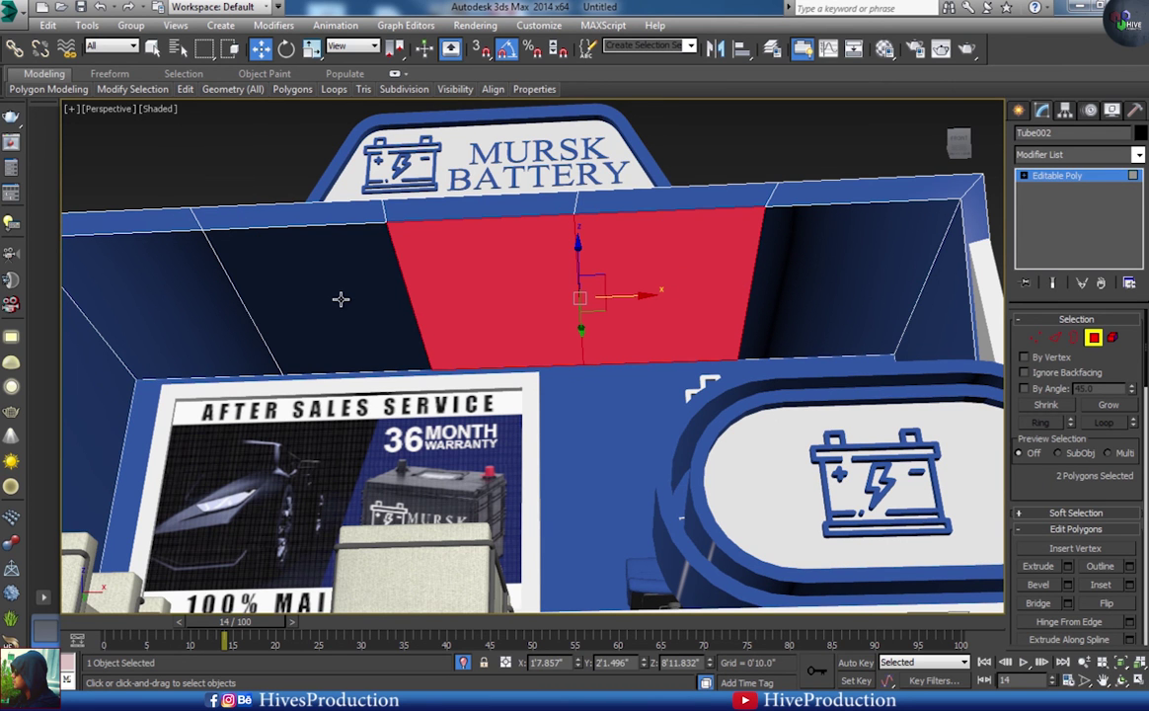
key(ctrl+z)
key(ctrl+z)
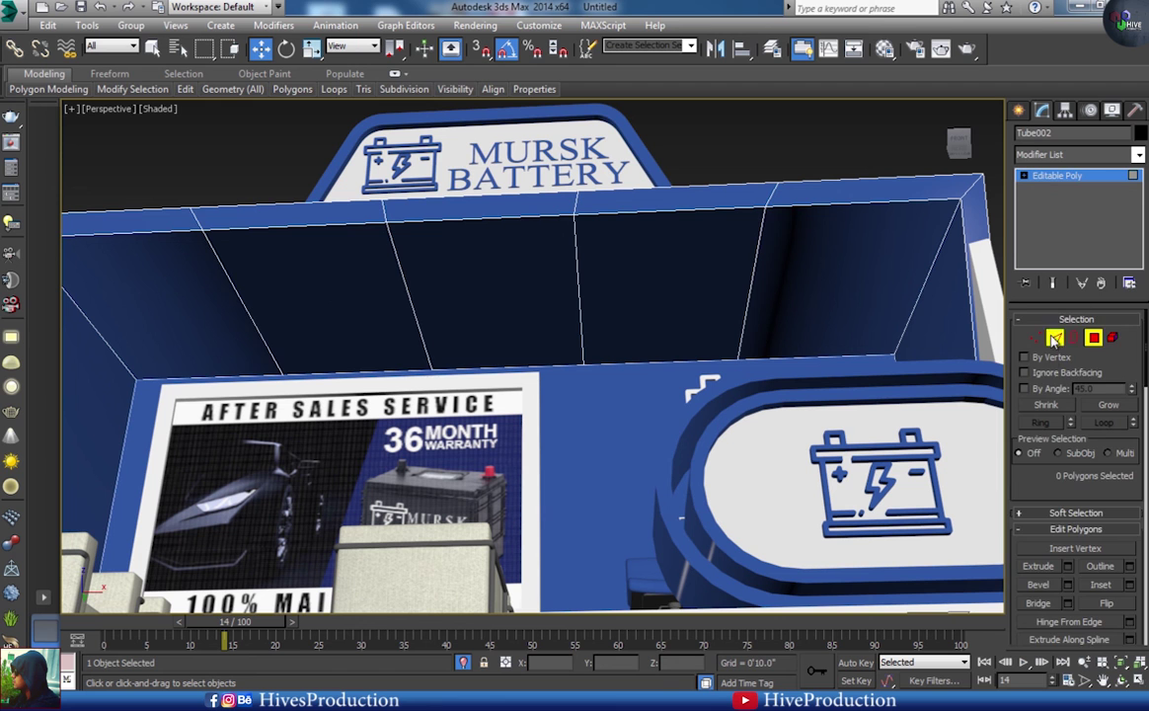
- Chamfer the four new edge loops across the canopy to split each one into a narrow strip
click(1054, 339)
click(1067, 604)
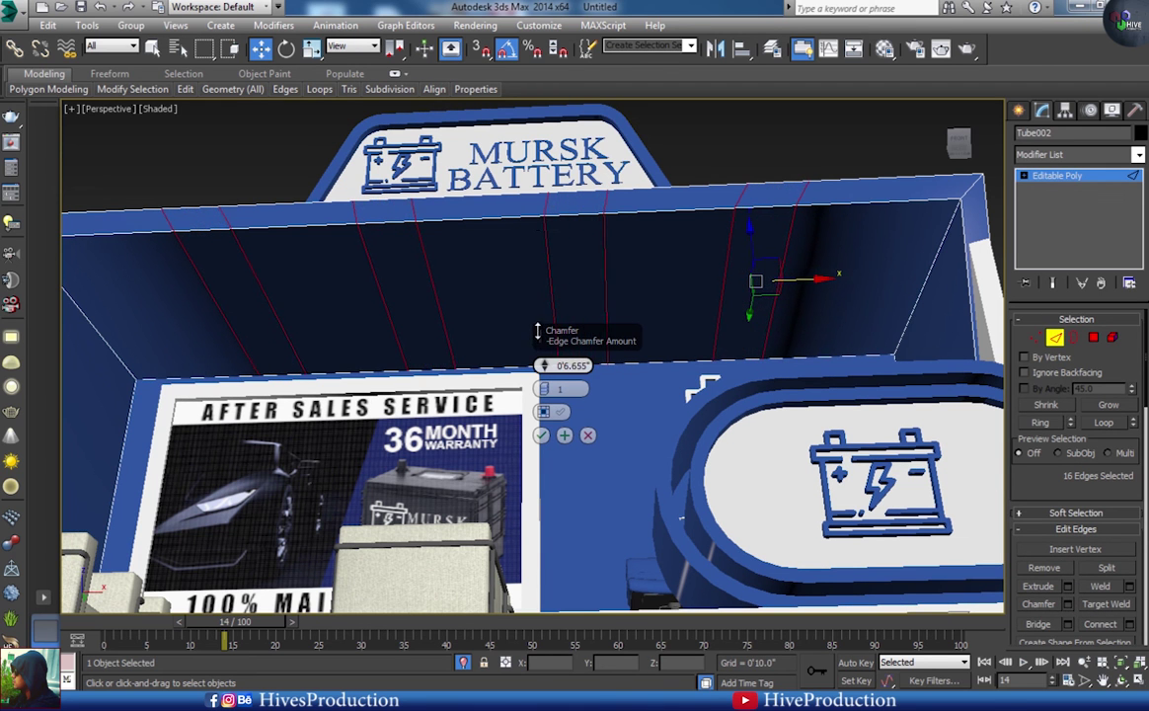
drag(538, 330, 540, 337)
click(541, 435)
- Connect the ring of lengthwise edges on the canopy with 2 segments and a pinch of about 78
click(557, 331)
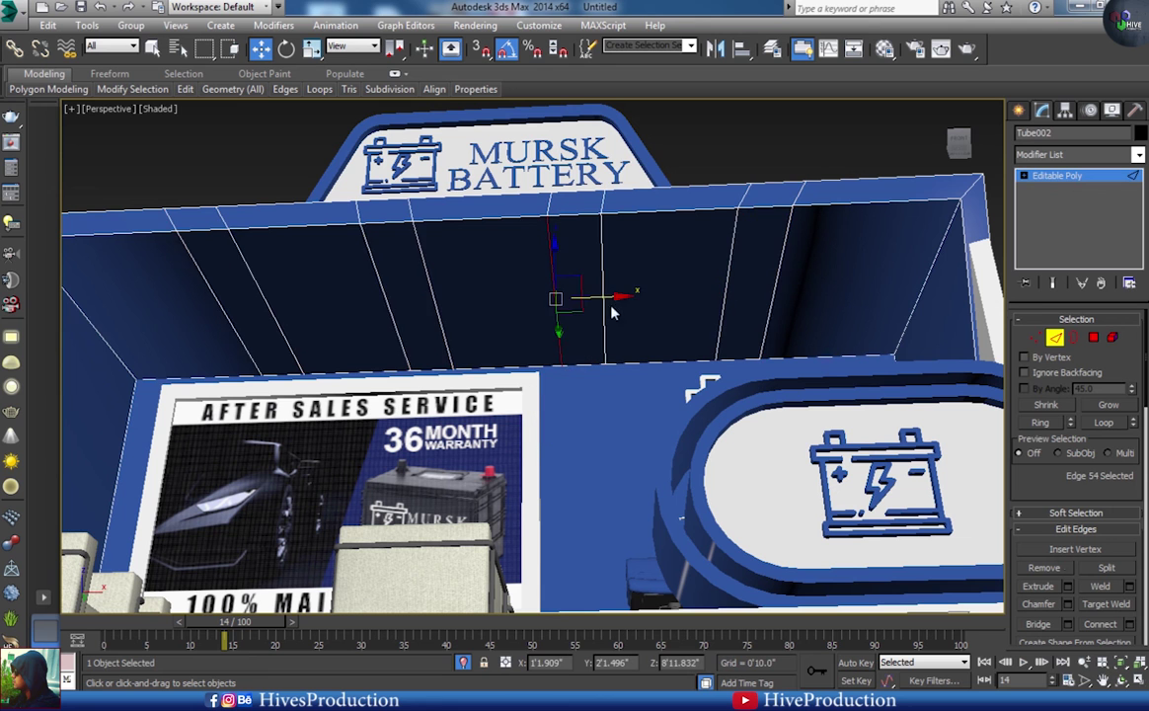
click(1036, 425)
drag(551, 368, 546, 388)
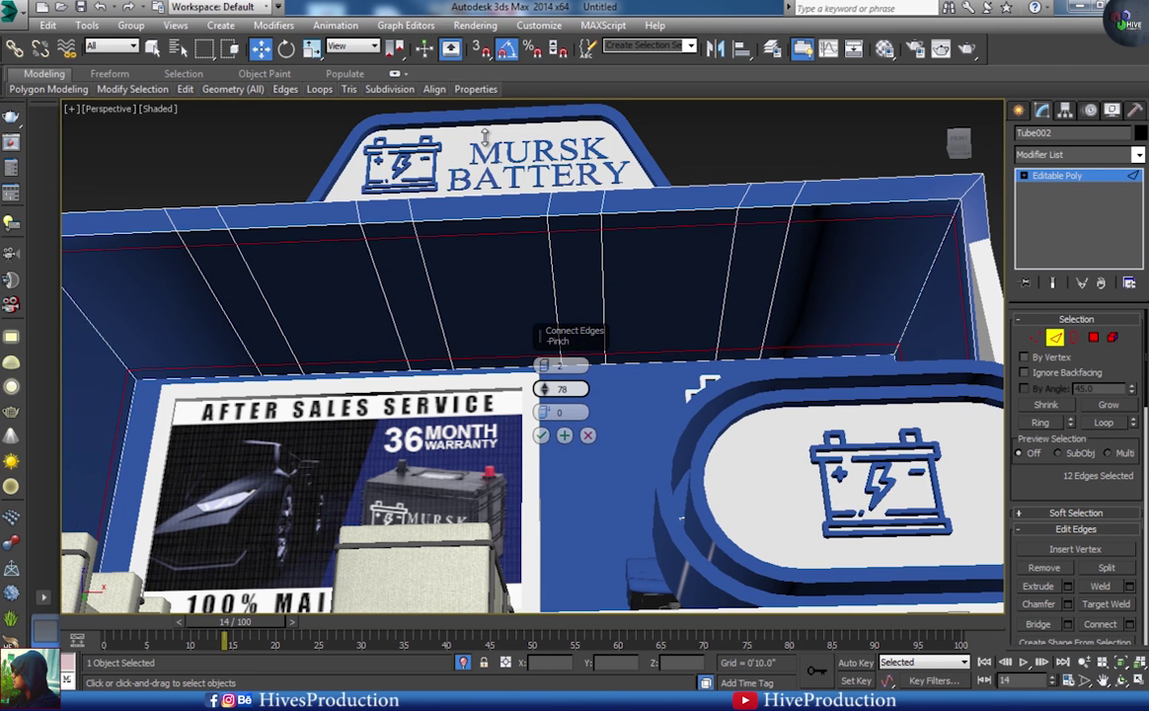
click(541, 436)
- Inset the three wide panels of the canopy ceiling and extrude them inward as recesses
click(1093, 339)
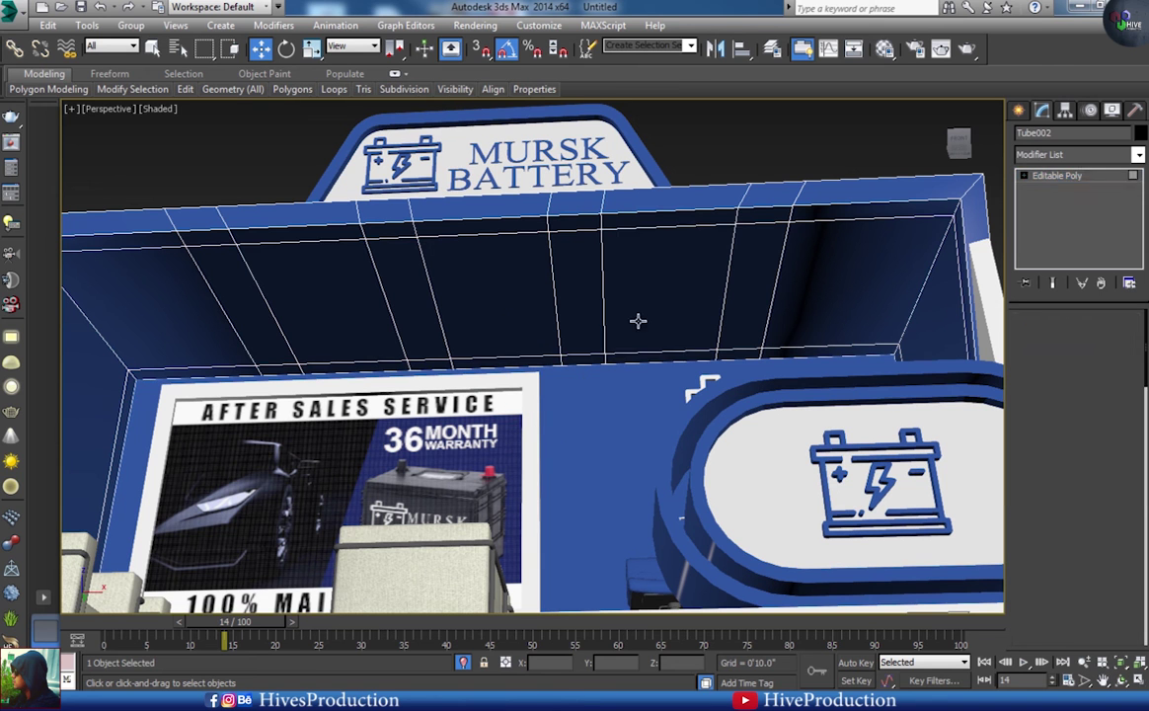
click(647, 297)
ctrl+click(484, 304)
ctrl+click(304, 317)
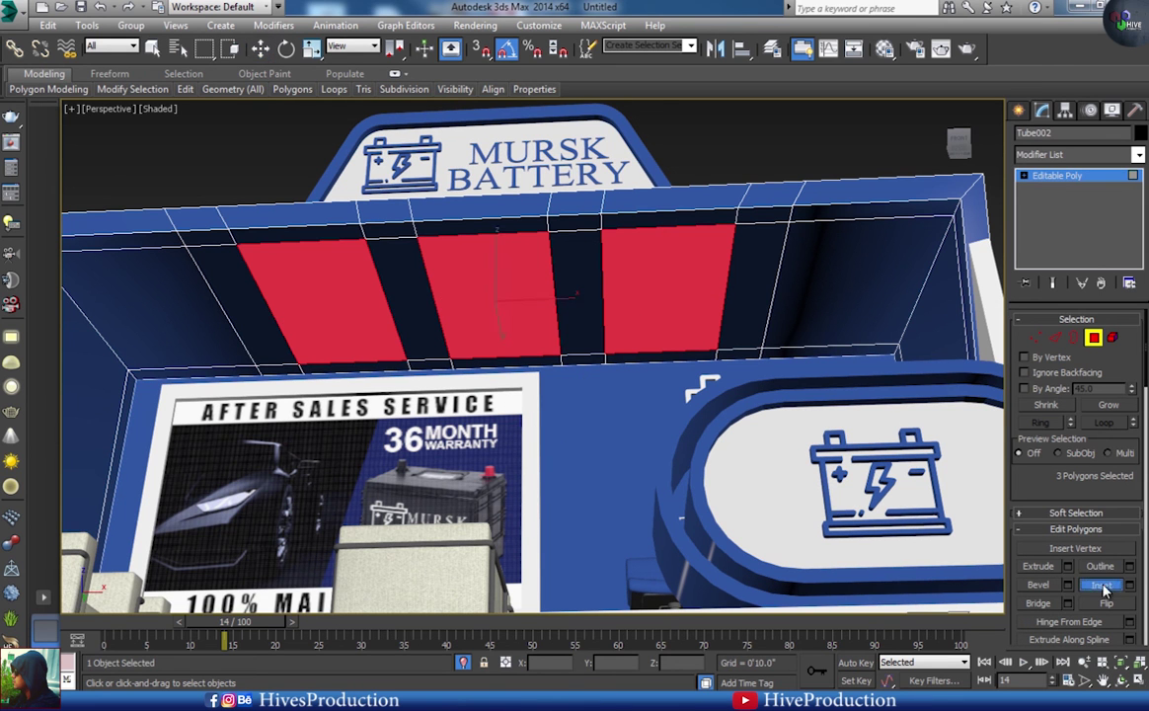
drag(685, 287, 663, 305)
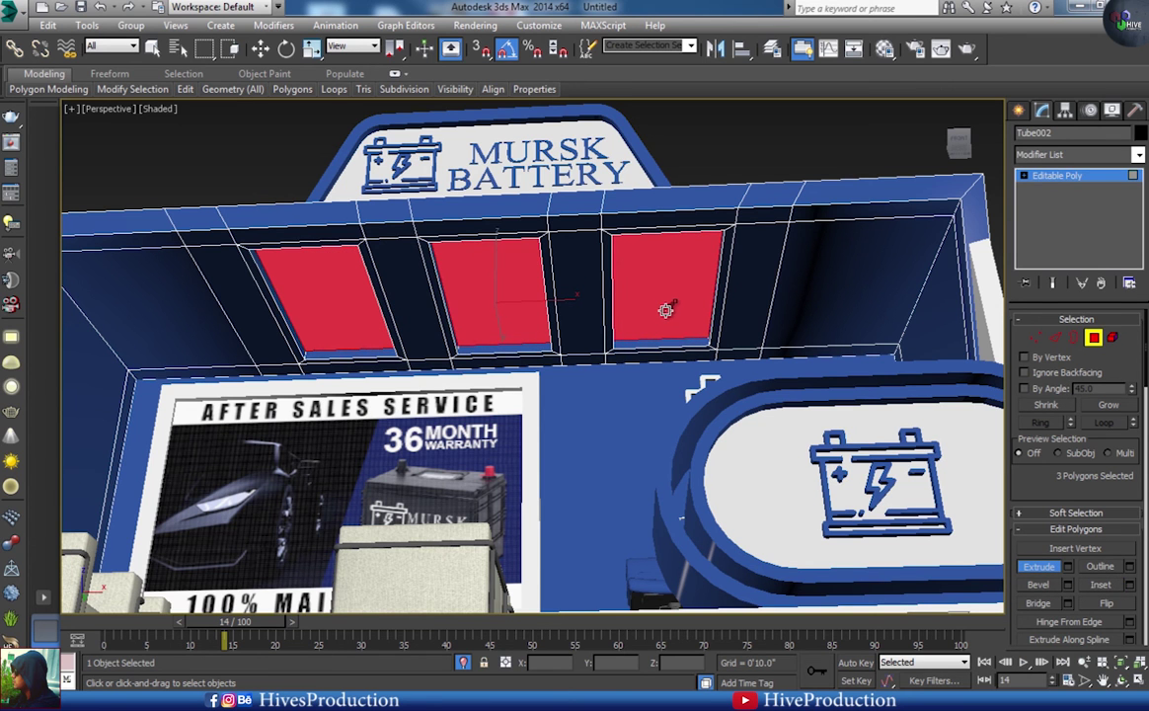
click(1092, 339)
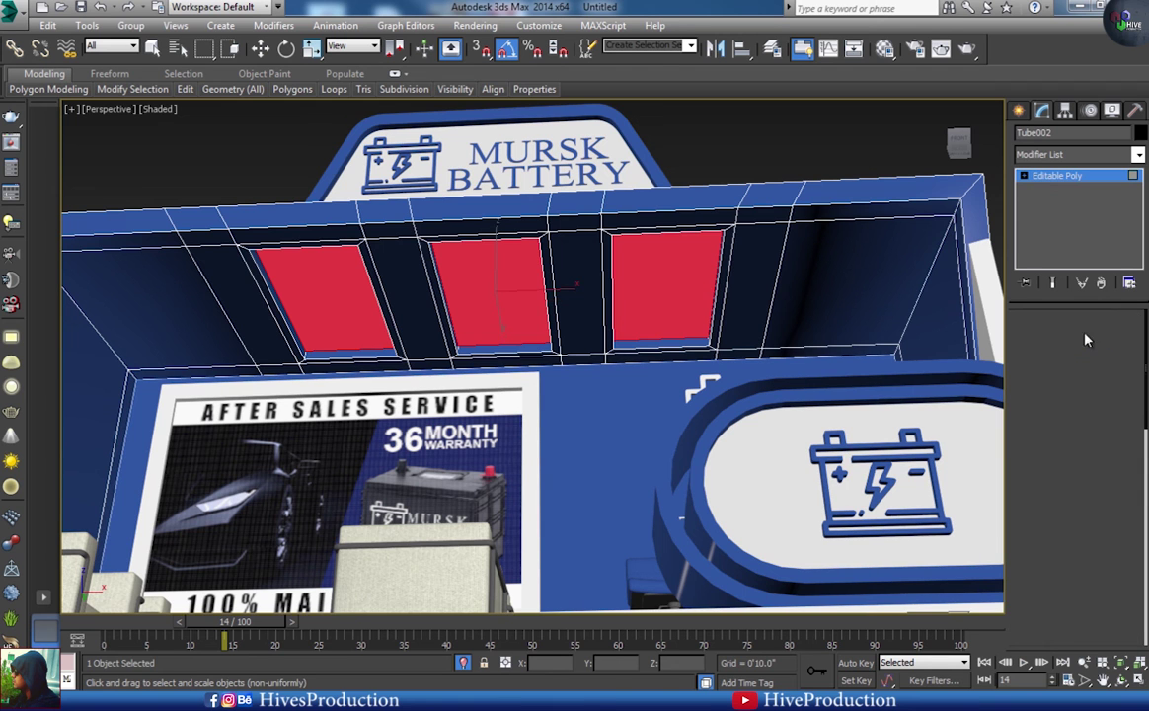
key(ctrl+d)
- Select the twelve border polygons around the three ceiling recesses and assign them the white material
alt+middle_drag(718, 316, 503, 289)
click(503, 289)
click(1090, 340)
click(642, 326)
click(517, 390)
key(ctrl+z)
ctrl+click(501, 382)
ctrl+click(466, 355)
ctrl+click(586, 269)
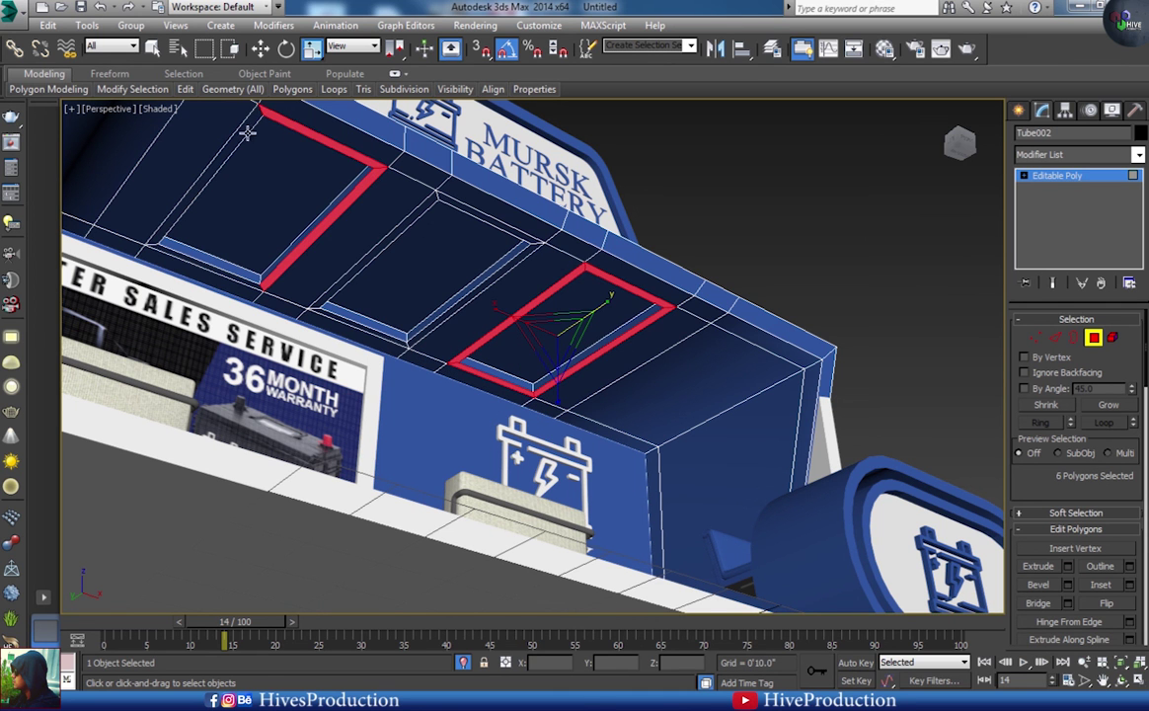
ctrl+click(360, 327)
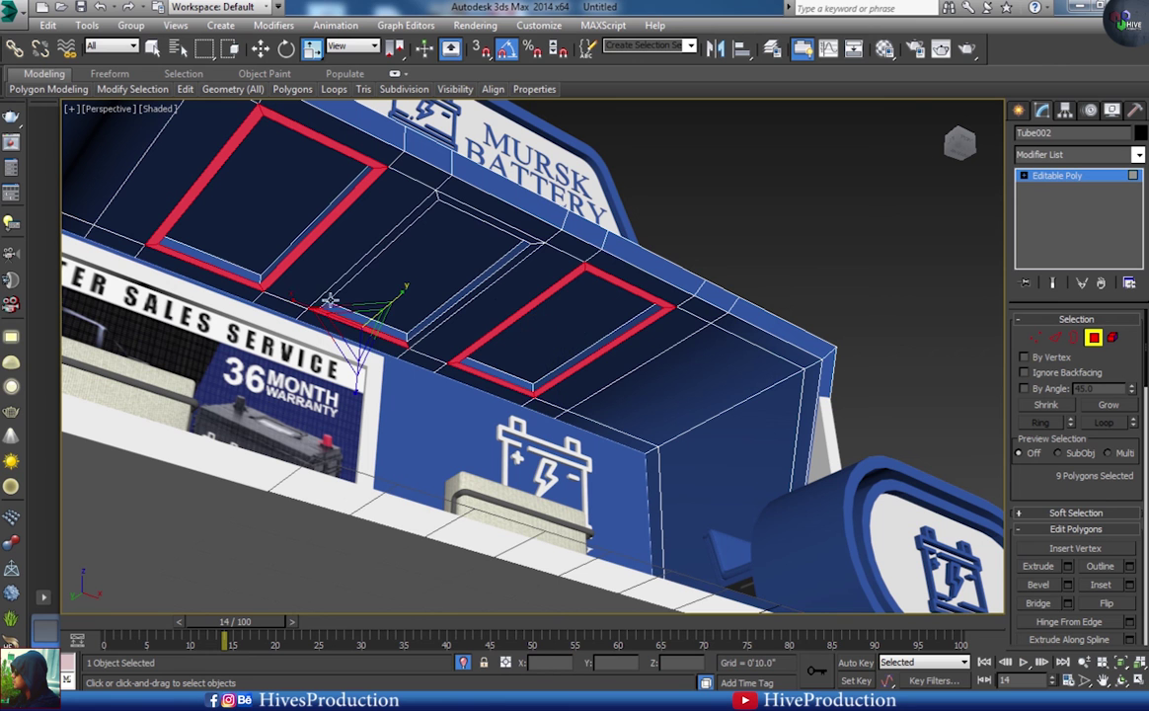
ctrl+click(383, 247)
ctrl+click(454, 207)
ctrl+click(520, 255)
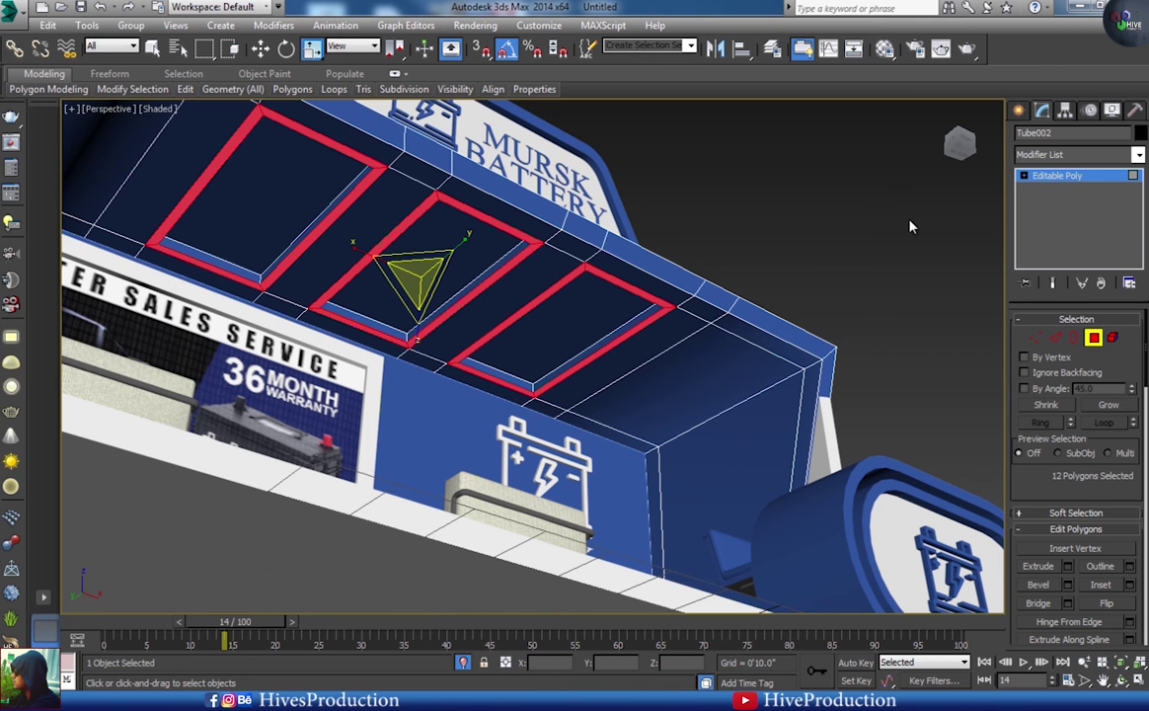
key(m)
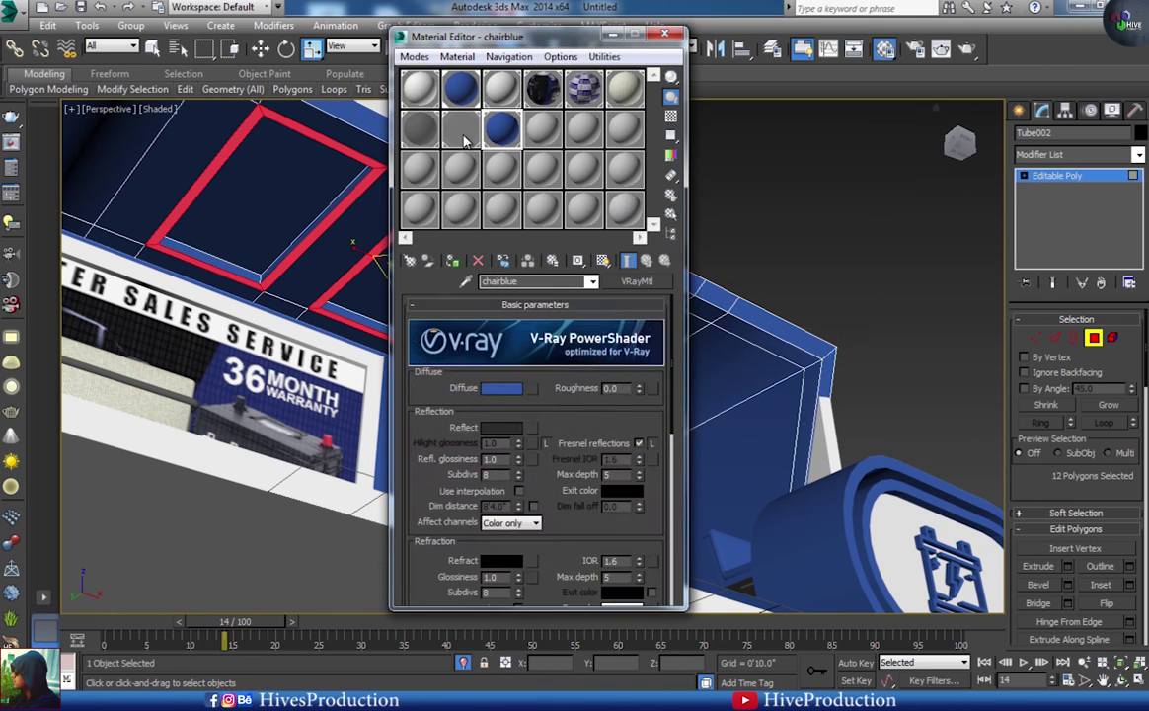
drag(533, 40, 782, 162)
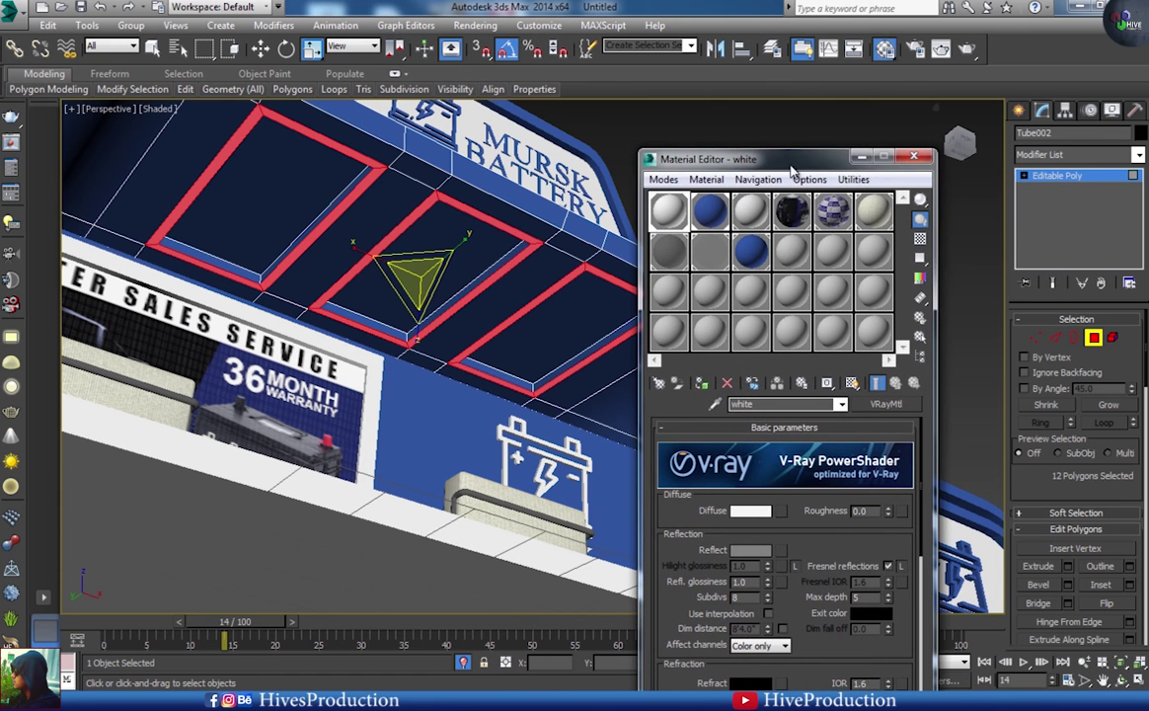
- Assign the white material to the narrow polygon strip running around the canopy's inner front edge
key(2)
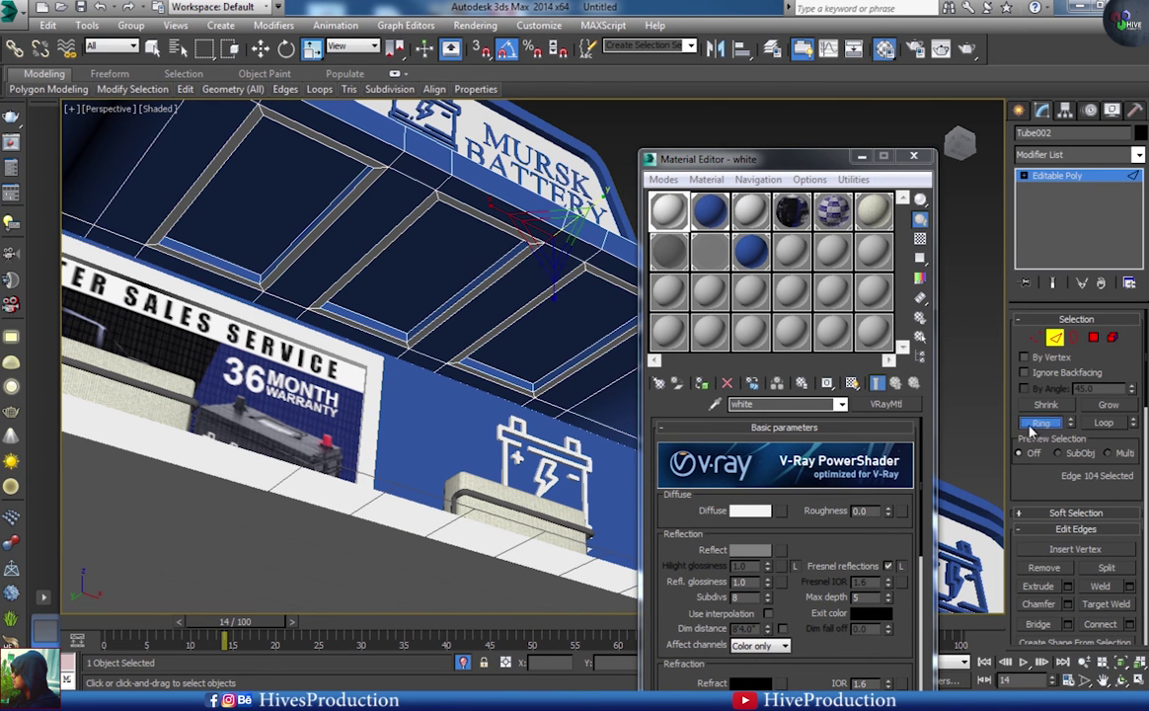
click(1092, 338)
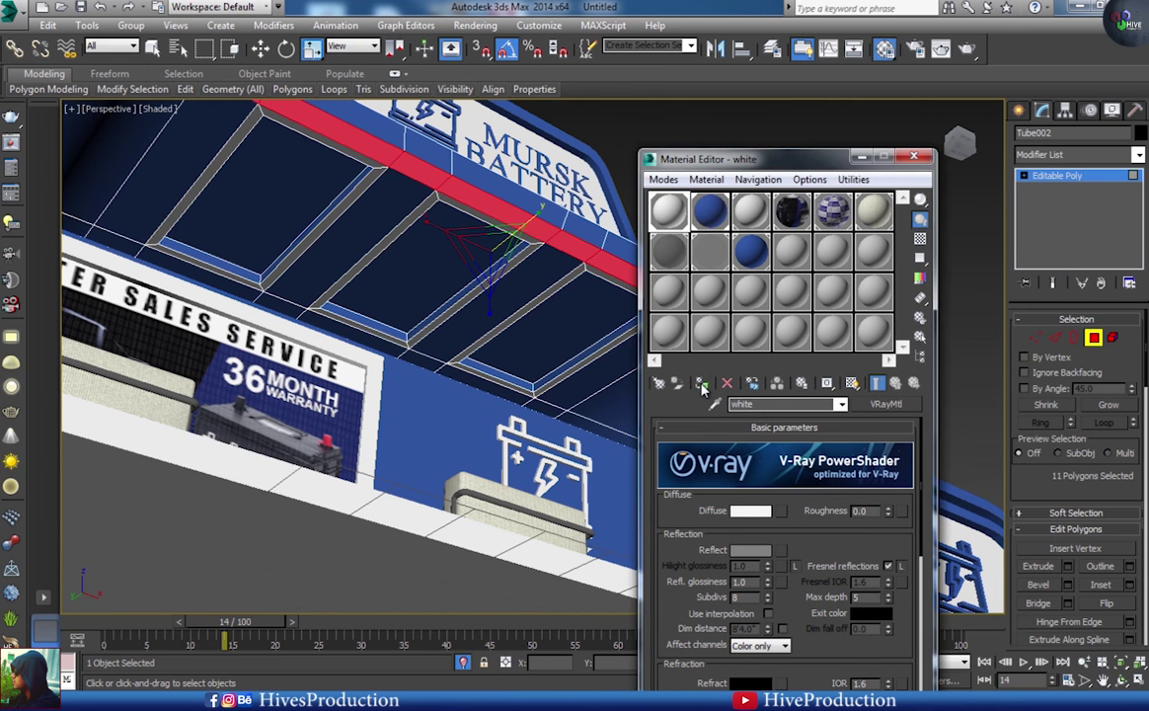
click(915, 156)
click(881, 290)
alt+middle_drag(750, 303, 766, 394)
alt+middle_drag(693, 382, 712, 403)
key(4)
- Create a plane VRayLight about 0'11.9" half-length by 2'0.9" half-width over a ceiling recess in the top view
click(1019, 110)
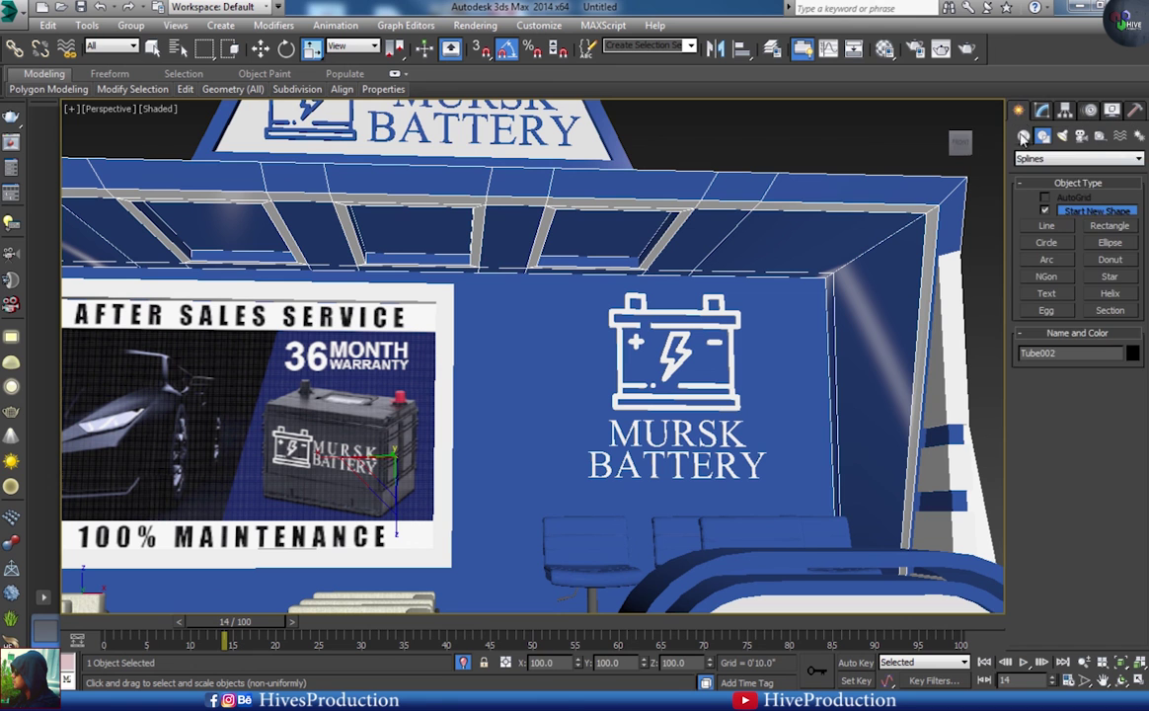
click(1081, 136)
click(1033, 172)
click(1062, 138)
click(1076, 159)
click(1034, 196)
click(1047, 213)
key(t)
middle_drag(514, 246, 505, 304)
scroll(450, 332, up, 3)
drag(388, 233, 502, 477)
- Raise the plane light into the first ceiling recess in the front view
key(alt+w)
key(alt+w)
scroll(523, 365, down, 10)
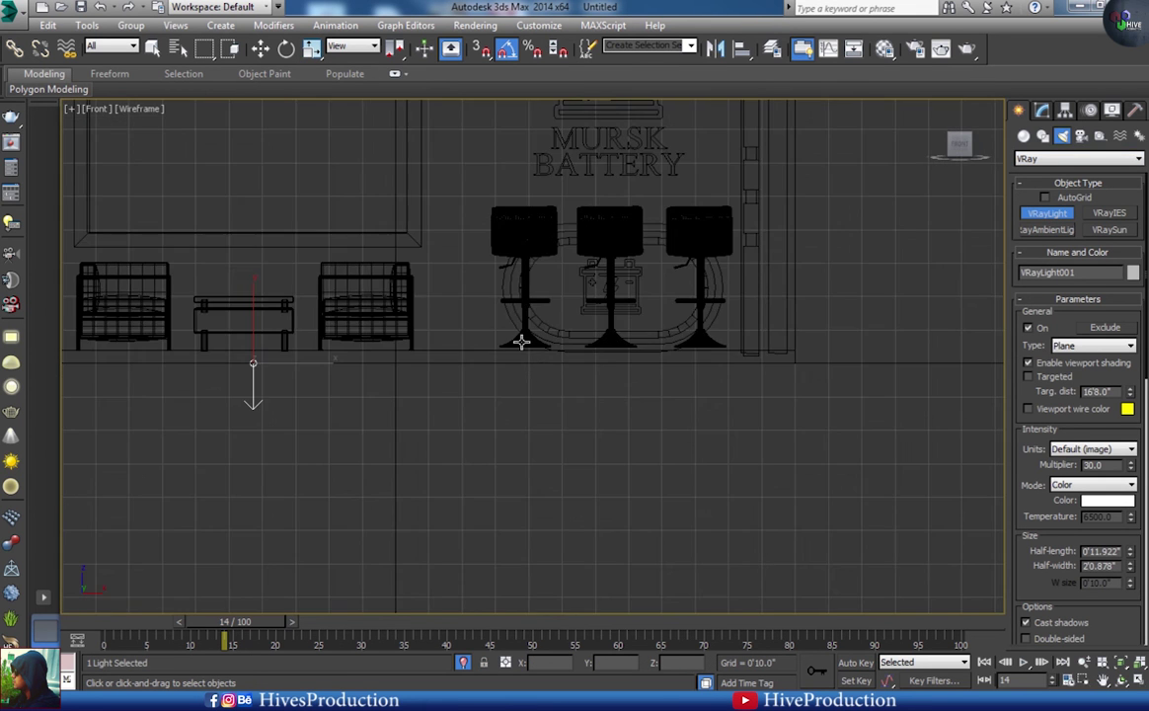
key(w)
scroll(596, 264, up, 7)
drag(621, 460, 621, 258)
middle_drag(707, 307, 372, 316)
scroll(372, 316, down, 2)
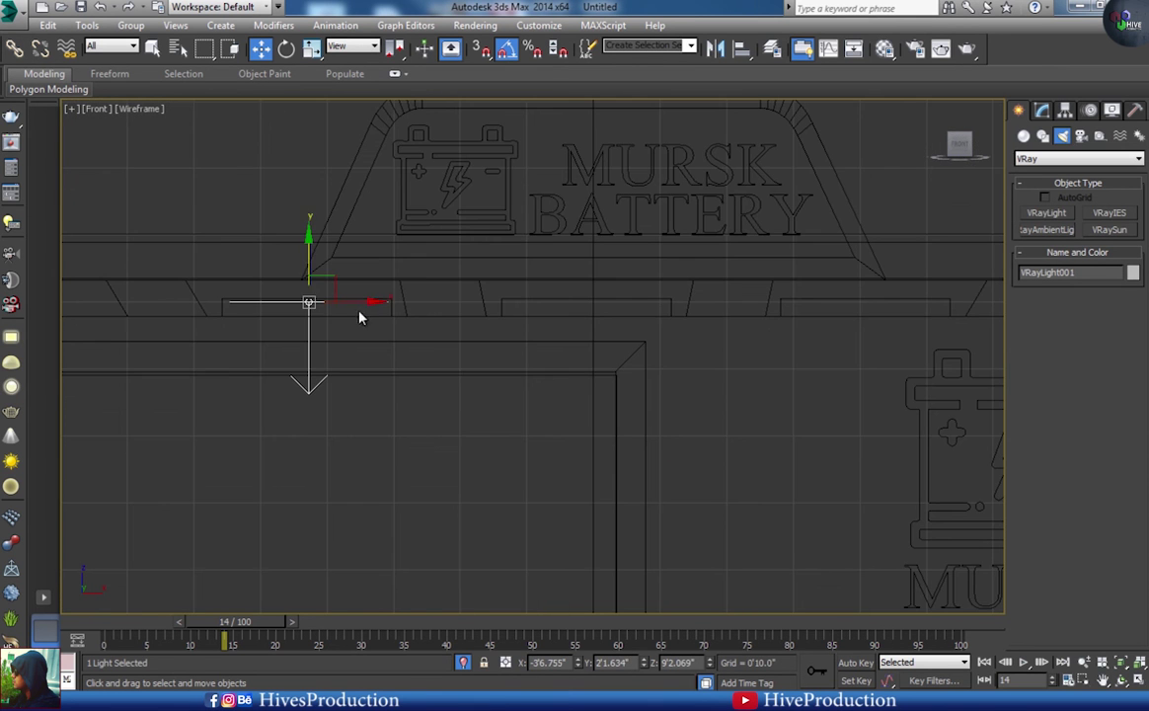
- Set the light's multiplier to 10 and clone it twice sideways into the other two ceiling recesses
click(1043, 112)
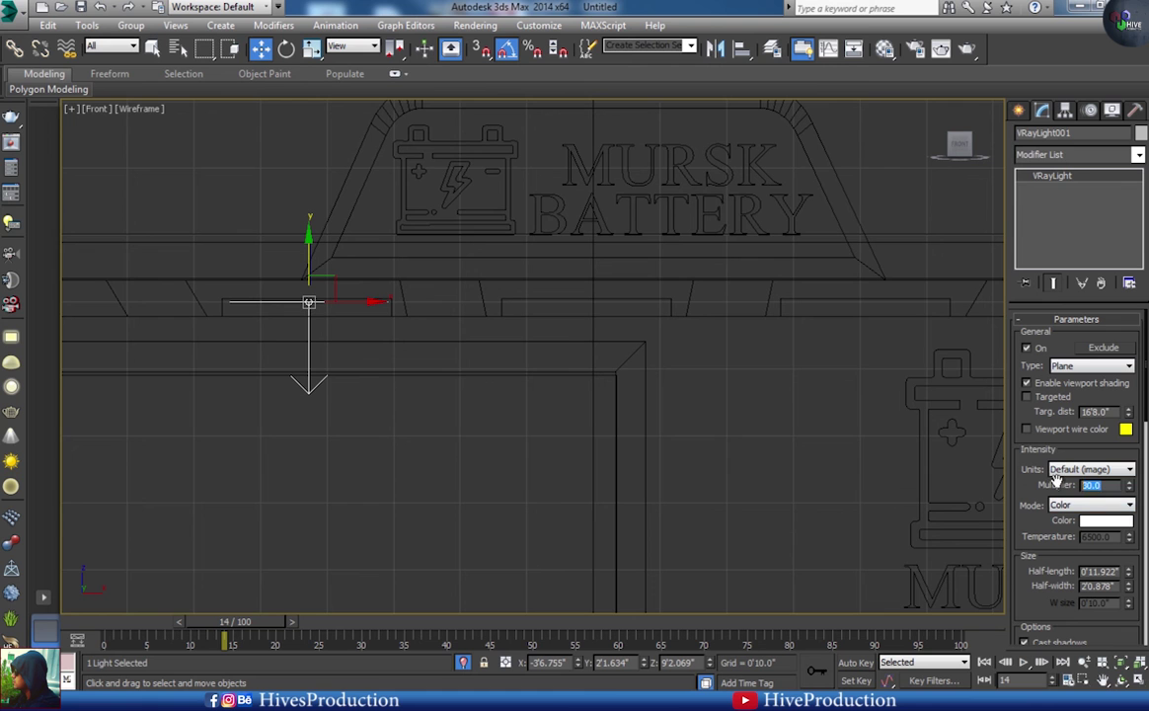
shift+drag(370, 314, 637, 318)
click(615, 358)
click(582, 420)
- Clone the third ceiling light upward to the header sign's height and rotate the copy to face the booth's front
scroll(801, 392, down, 3)
middle_drag(835, 348, 586, 287)
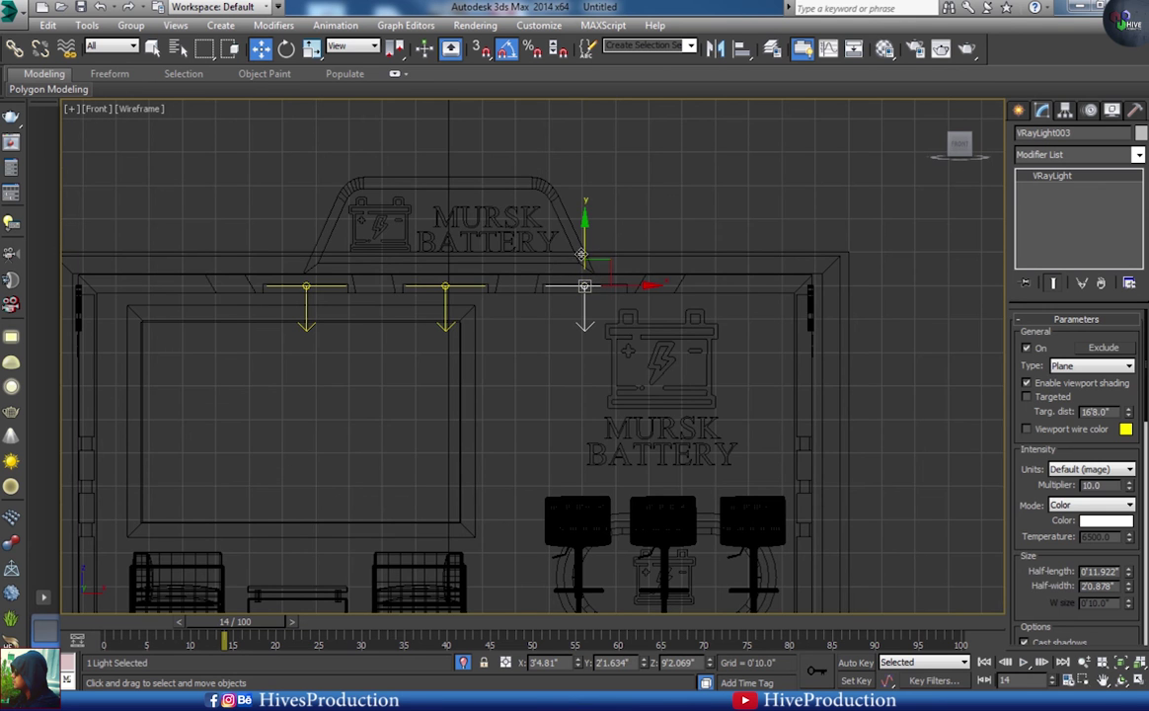
shift+drag(586, 206, 585, 204)
click(588, 423)
key(alt+w)
right_click(590, 427)
key(alt+w)
mouse_move(519, 315)
middle_down()
mouse_move(529, 401)
mouse_move(624, 486)
middle_up()
key(e)
drag(651, 255, 546, 268)
key(w)
- Move the rotated light in the top view so it is centred within the header sign
key(alt+w)
right_click(364, 244)
key(alt+w)
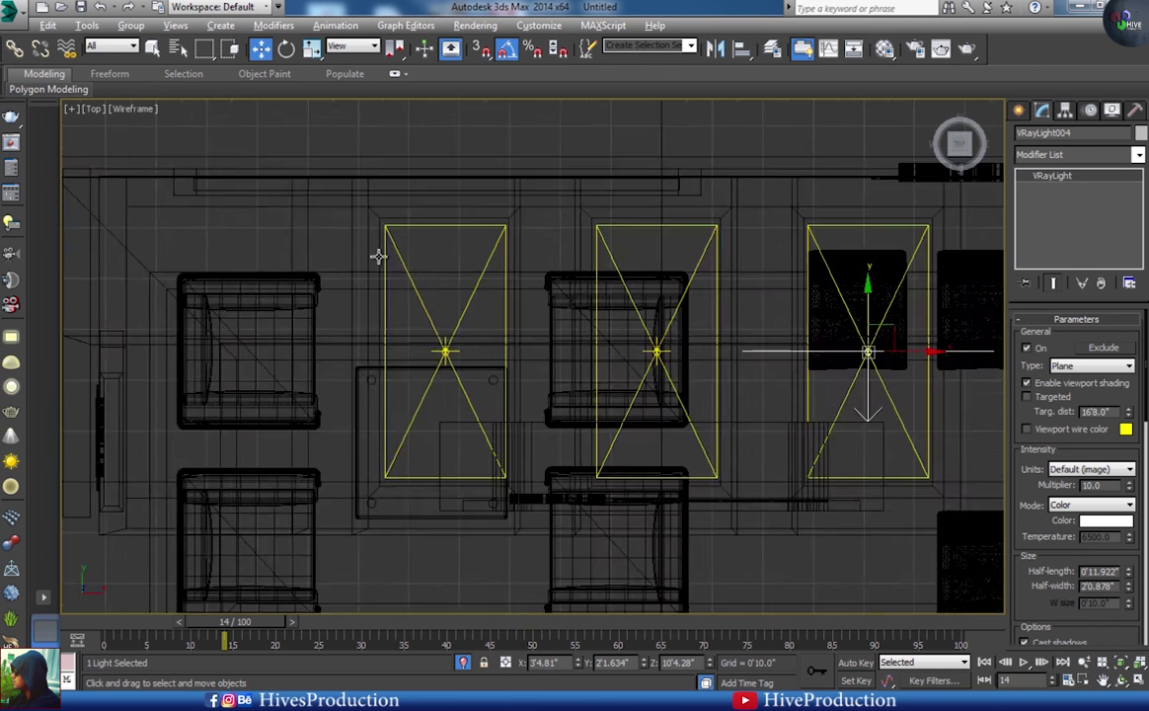
scroll(364, 246, down, 4)
middle_drag(364, 248, 367, 289)
drag(641, 315, 524, 383)
- Adjust the header light's depth and height against the sign in the left view
key(alt+w)
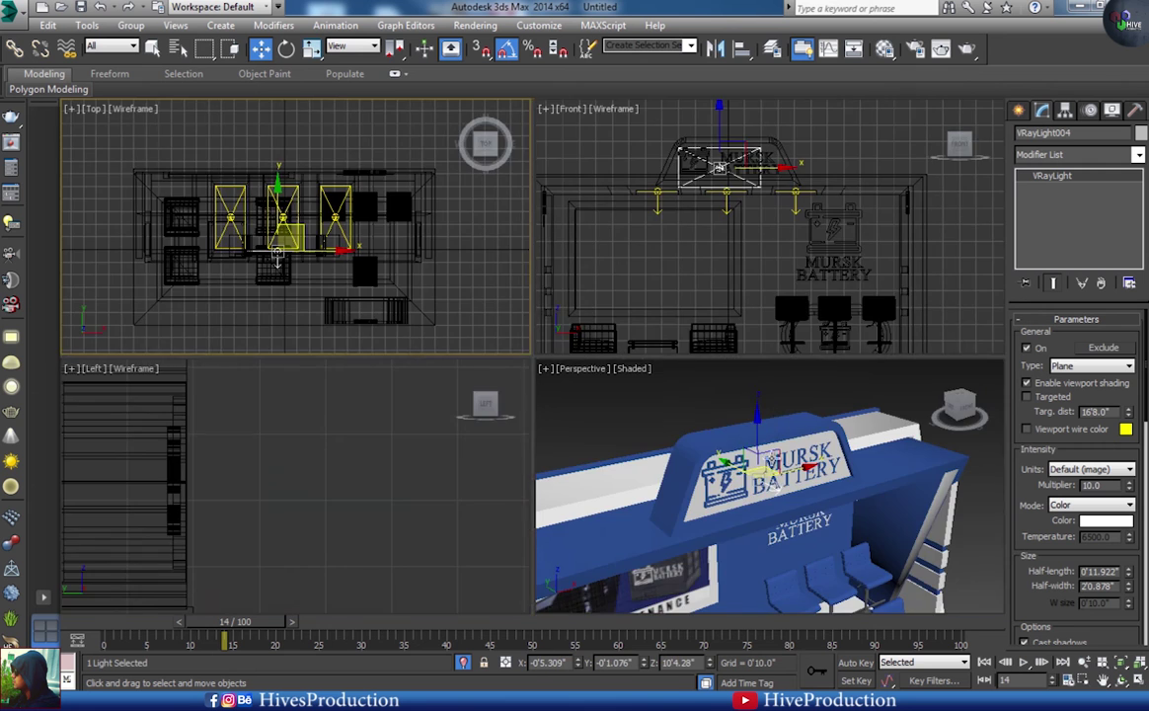
right_click(558, 413)
key(alt+w)
alt+middle_drag(553, 413, 653, 440)
key(alt+w)
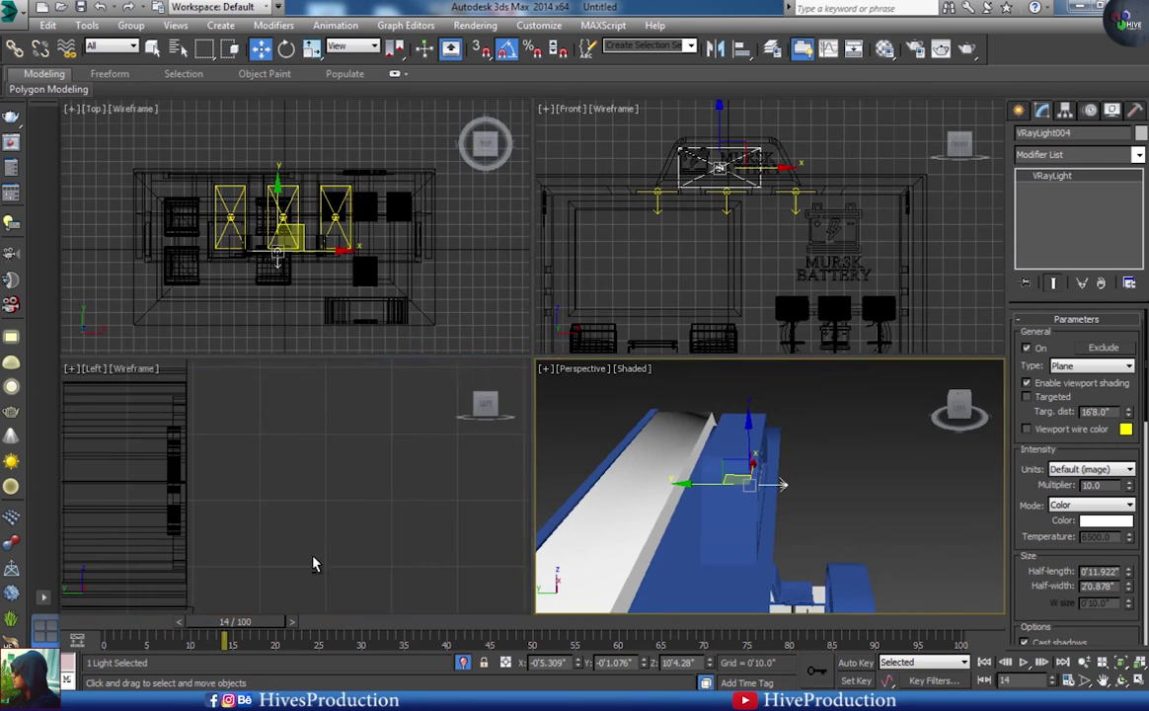
right_click(300, 575)
key(alt+w)
scroll(340, 477, down, 7)
middle_drag(296, 384, 304, 353)
scroll(305, 340, up, 10)
middle_drag(372, 326, 374, 362)
drag(386, 299, 361, 252)
- Clone the header light down to the reception counter and place it inside the counter in the left view
scroll(427, 333, down, 6)
middle_drag(427, 333, 310, 250)
shift+drag(300, 220, 476, 581)
key(Return)
scroll(485, 596, up, 5)
middle_drag(485, 597, 498, 546)
drag(467, 522, 480, 497)
- Centre the cloned light on the oval counter in the front view and scale it narrower to fit
key(alt+w)
right_click(856, 515)
key(alt+w)
key(alt+w)
right_click(772, 334)
key(alt+w)
middle_drag(645, 393, 581, 238)
drag(428, 404, 667, 417)
key(r)
key(w)
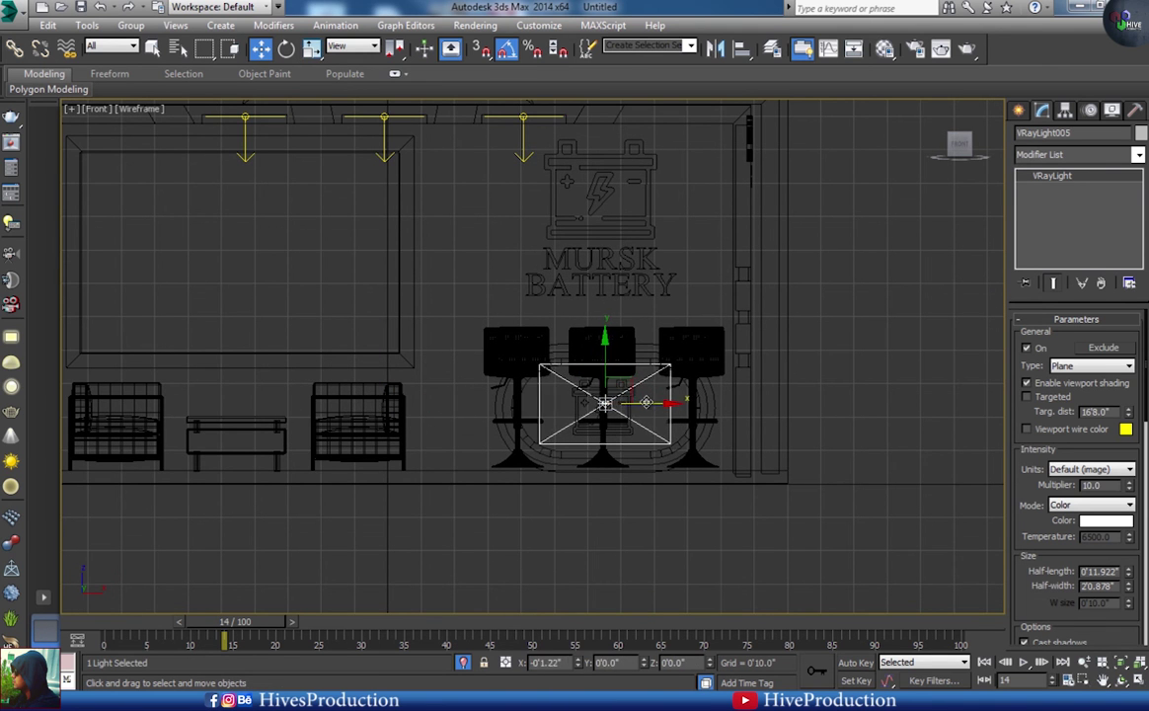
- Create a large backdrop cylinder with a radius of about 29'10" around the booth in the top view
key(alt+w)
key(alt+w)
key(z)
alt+middle_drag(644, 515, 454, 513)
scroll(455, 513, down, 9)
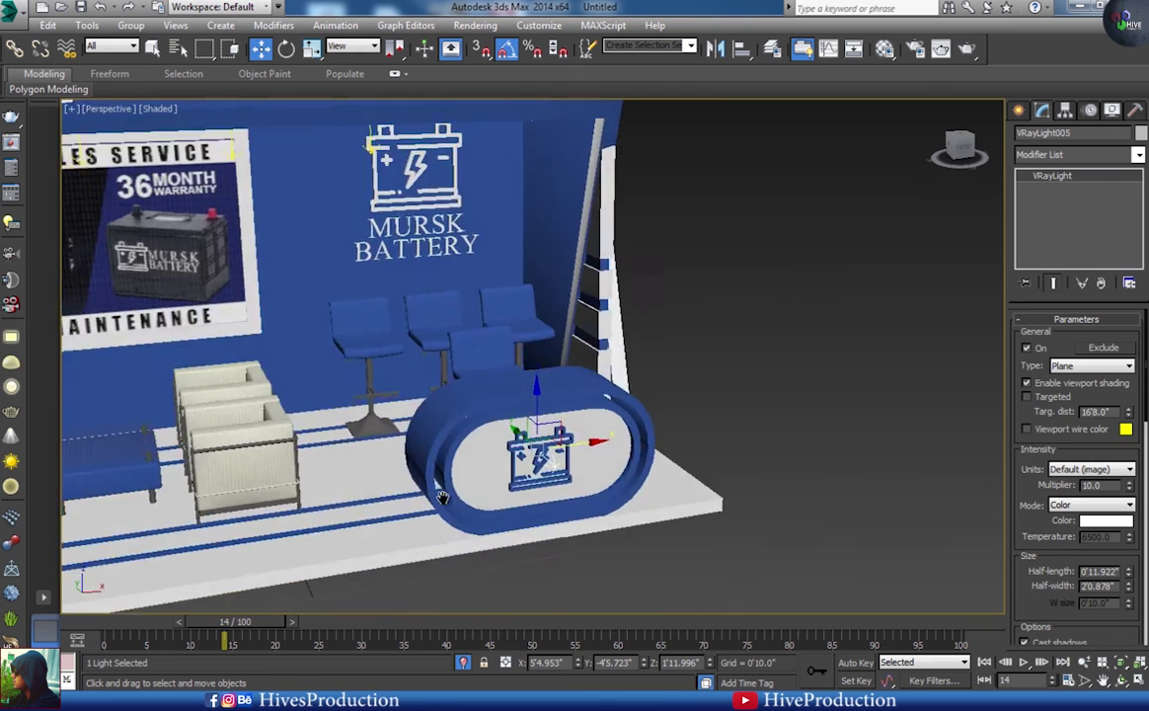
alt+middle_drag(492, 471, 523, 482)
click(1019, 111)
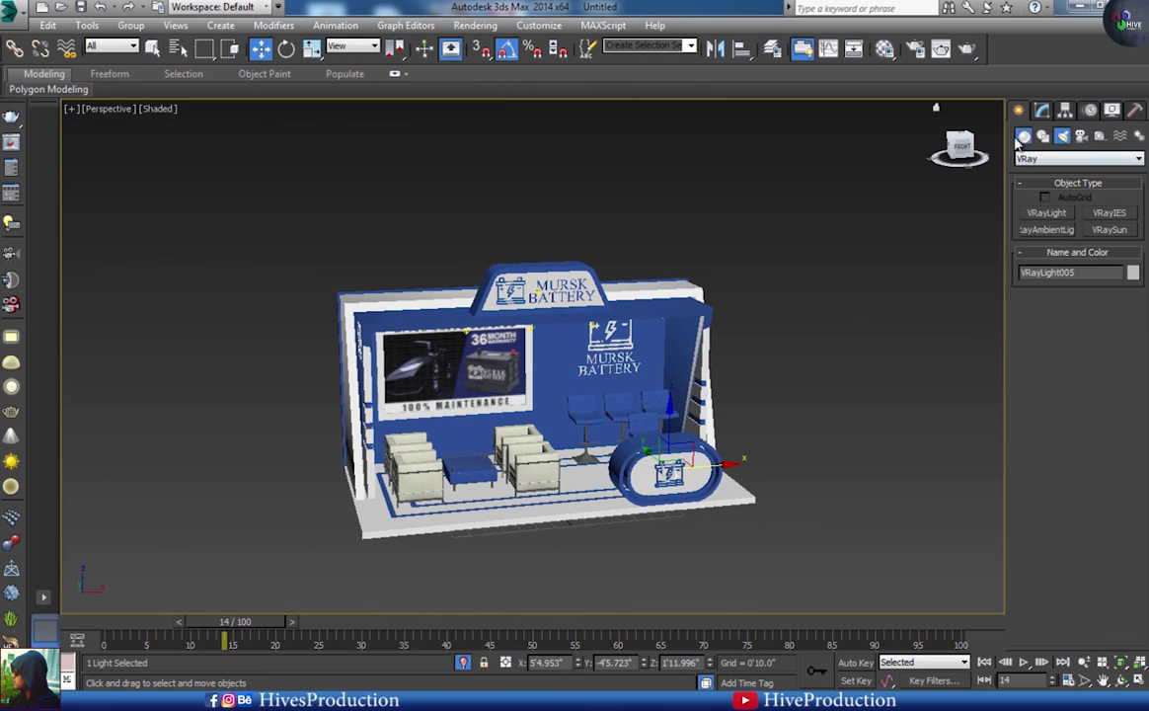
click(1021, 138)
click(1055, 248)
key(t)
scroll(449, 325, down, 8)
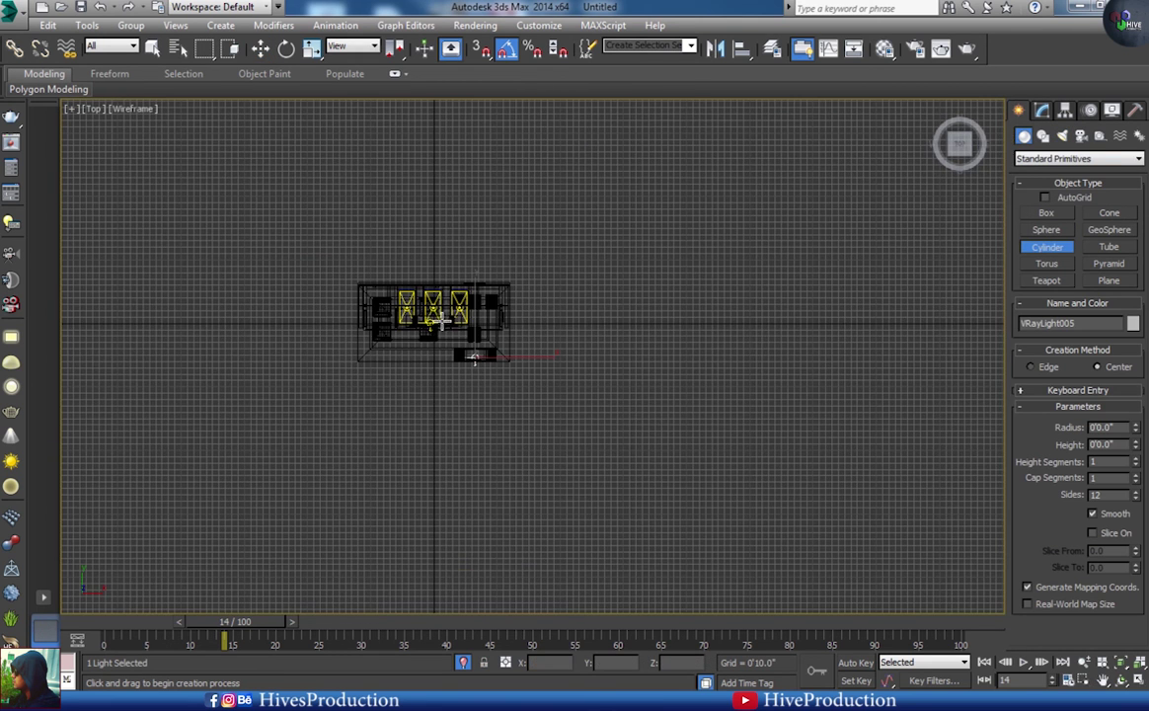
drag(435, 324, 603, 474)
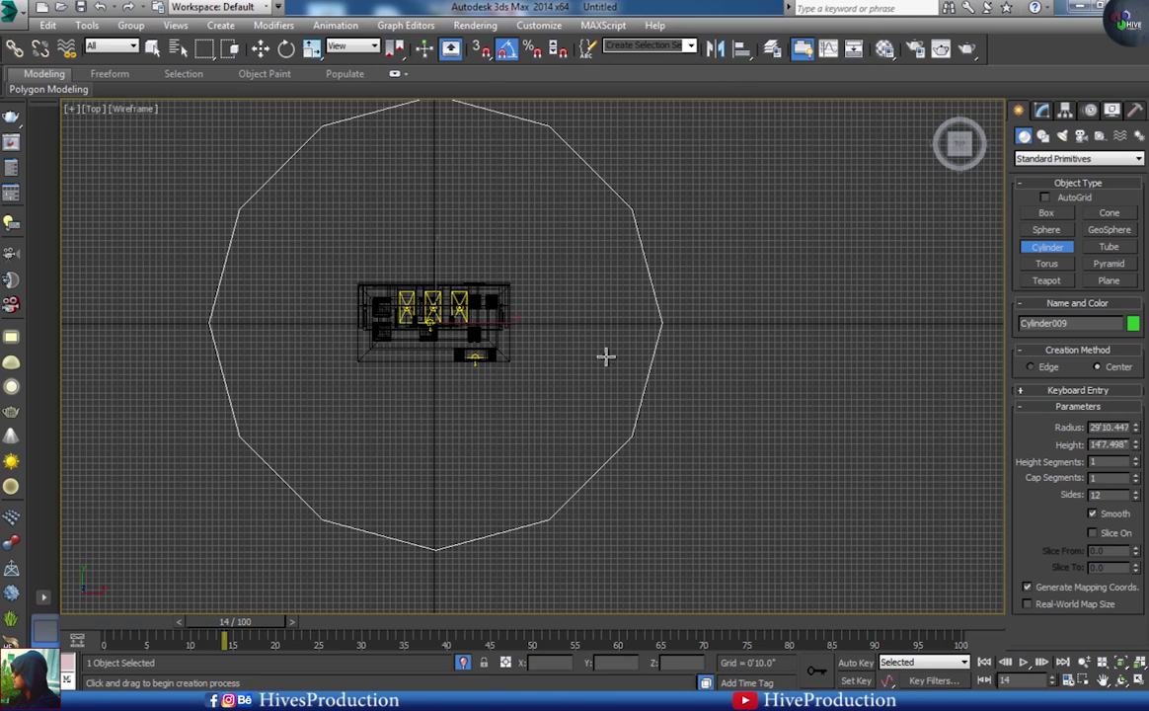
click(606, 242)
- Create a target camera in front of the booth aimed at its centre and look through it
key(alt+w)
middle_click(893, 514)
key(alt+w)
click(1081, 136)
click(1033, 171)
click(1047, 213)
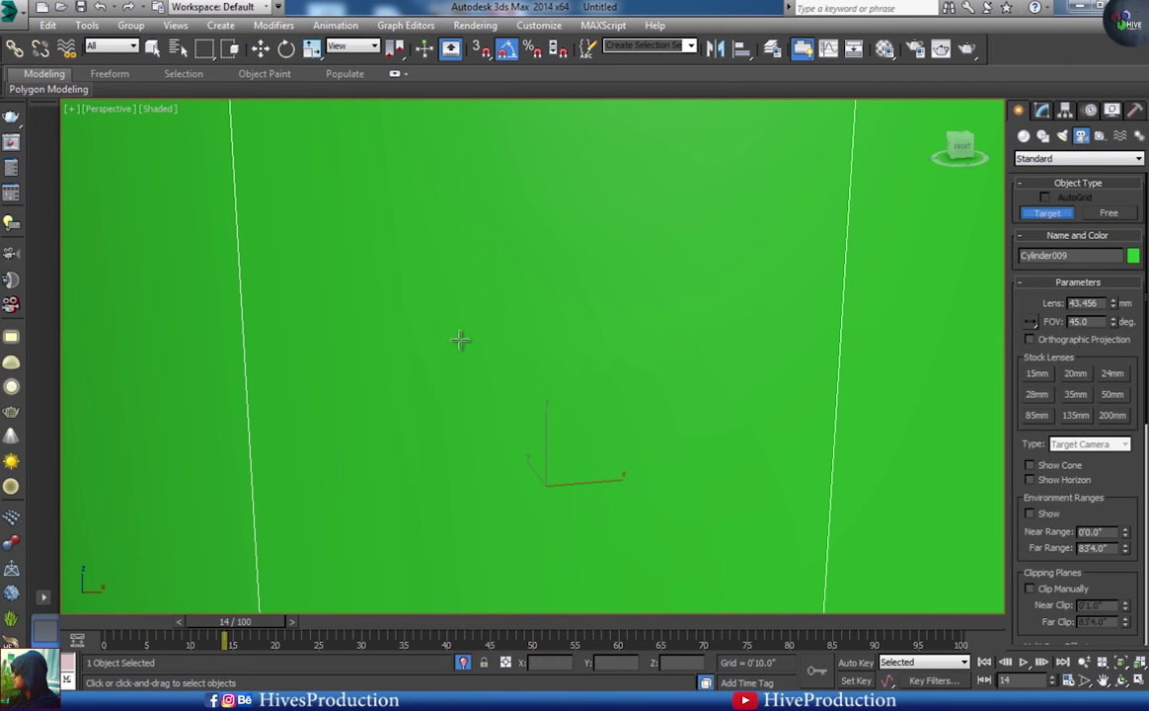
key(alt+w)
drag(247, 314, 247, 225)
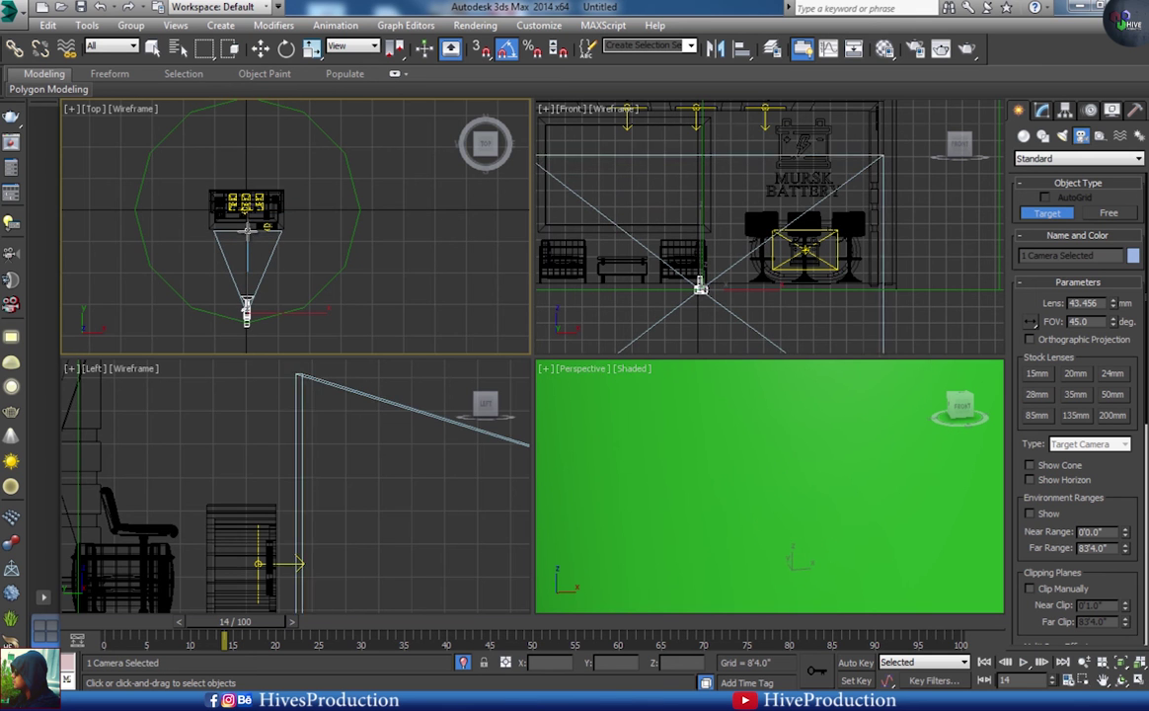
right_click(695, 489)
key(c)
- Set the camera to the 35mm stock lens and frame the whole booth including the header sign
key(alt+w)
middle_drag(637, 390, 650, 589)
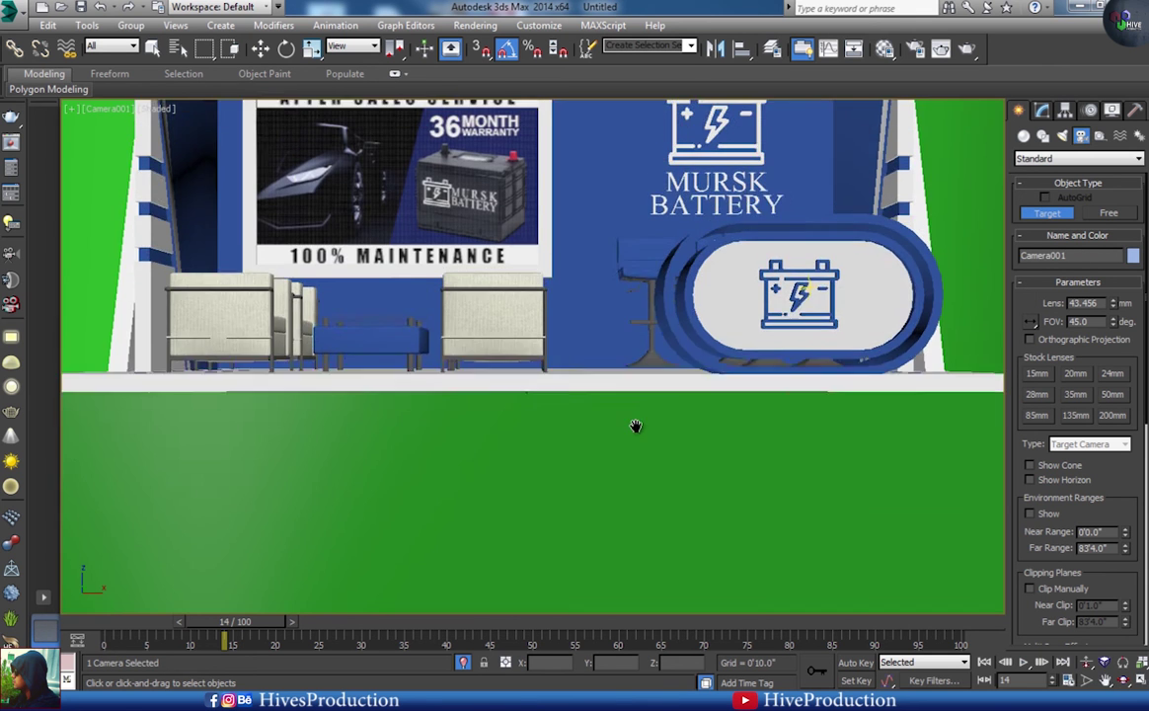
middle_drag(827, 447, 821, 464)
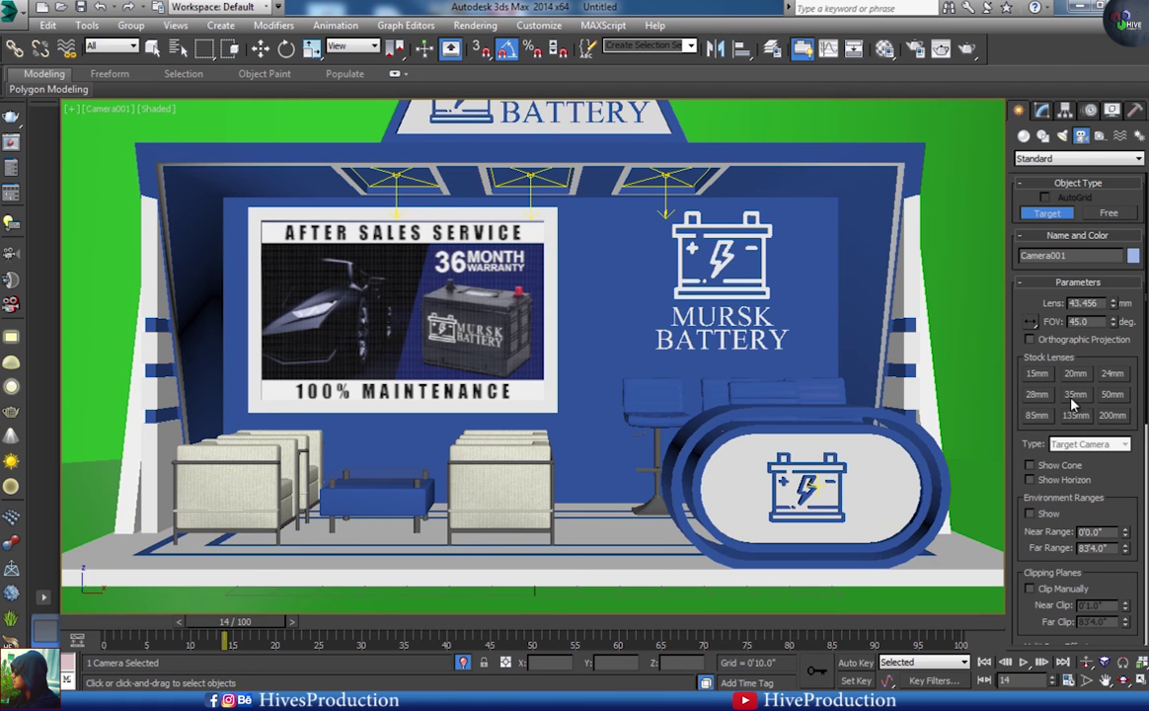
click(1075, 401)
middle_drag(613, 373, 609, 393)
key(alt+z)
drag(619, 462, 617, 446)
middle_drag(617, 448, 591, 450)
key(w)
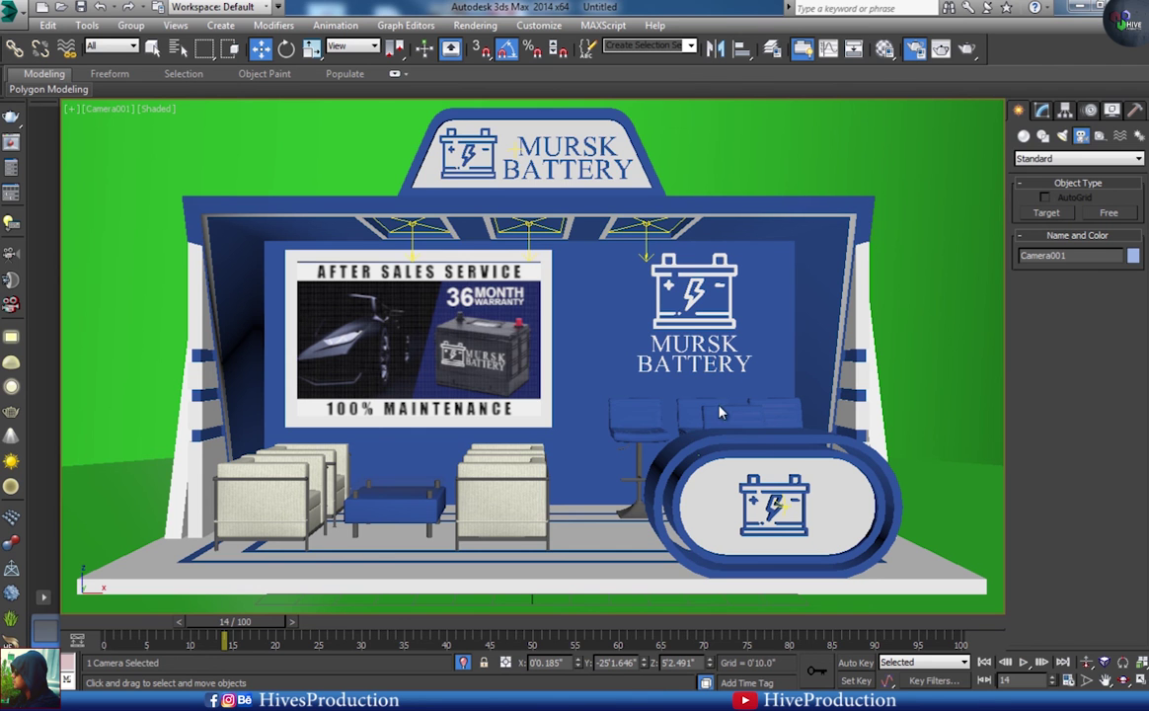
- Set the render output width to 1280
key(F10)
text(1280)
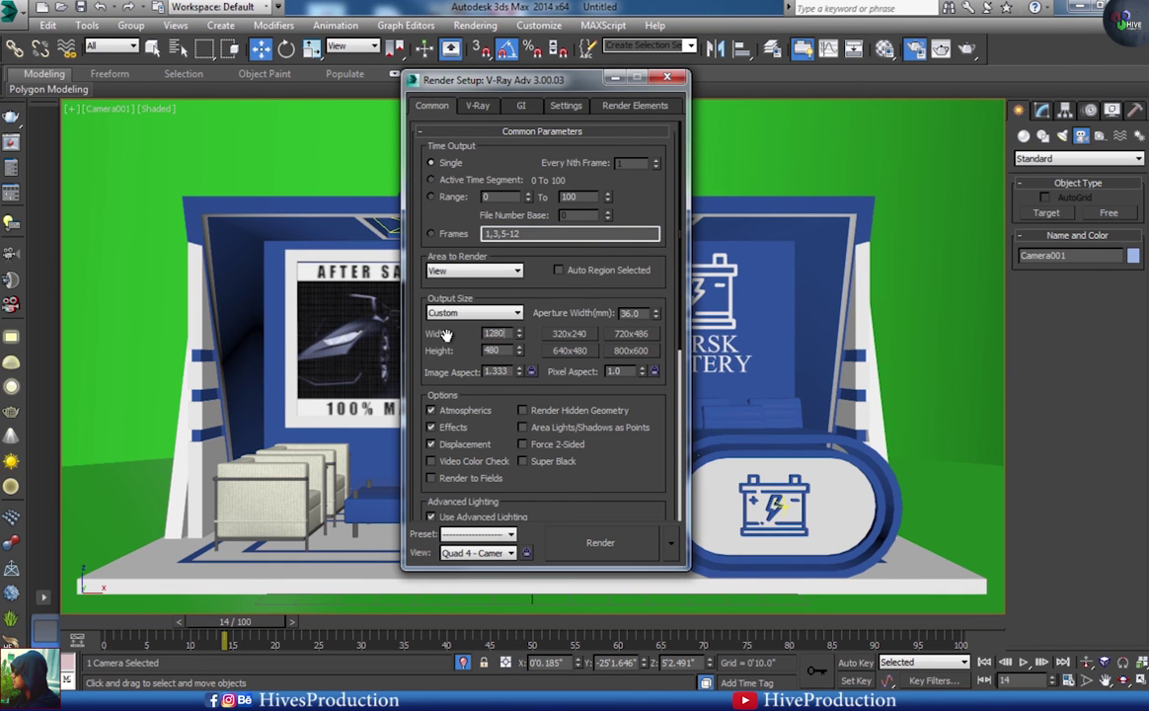
click(667, 78)
- Assign a new VRayMtl with a dark grey diffuse colour to the backdrop cylinder
click(894, 240)
key(m)
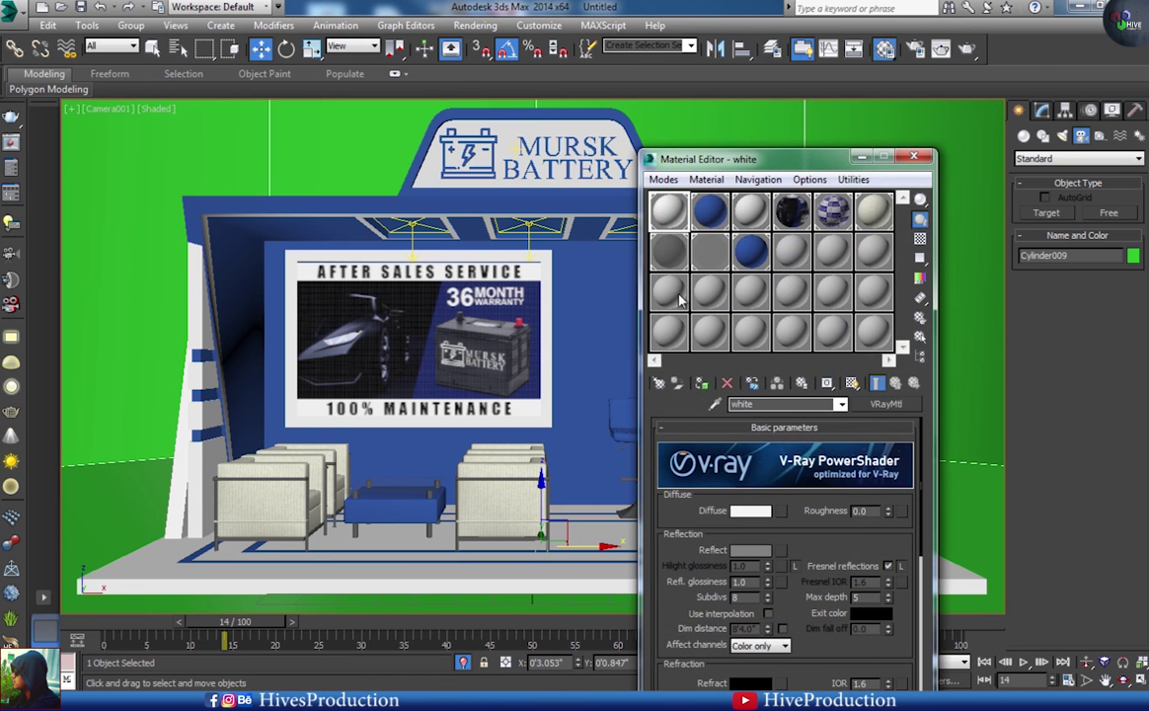
click(677, 294)
click(663, 382)
click(663, 383)
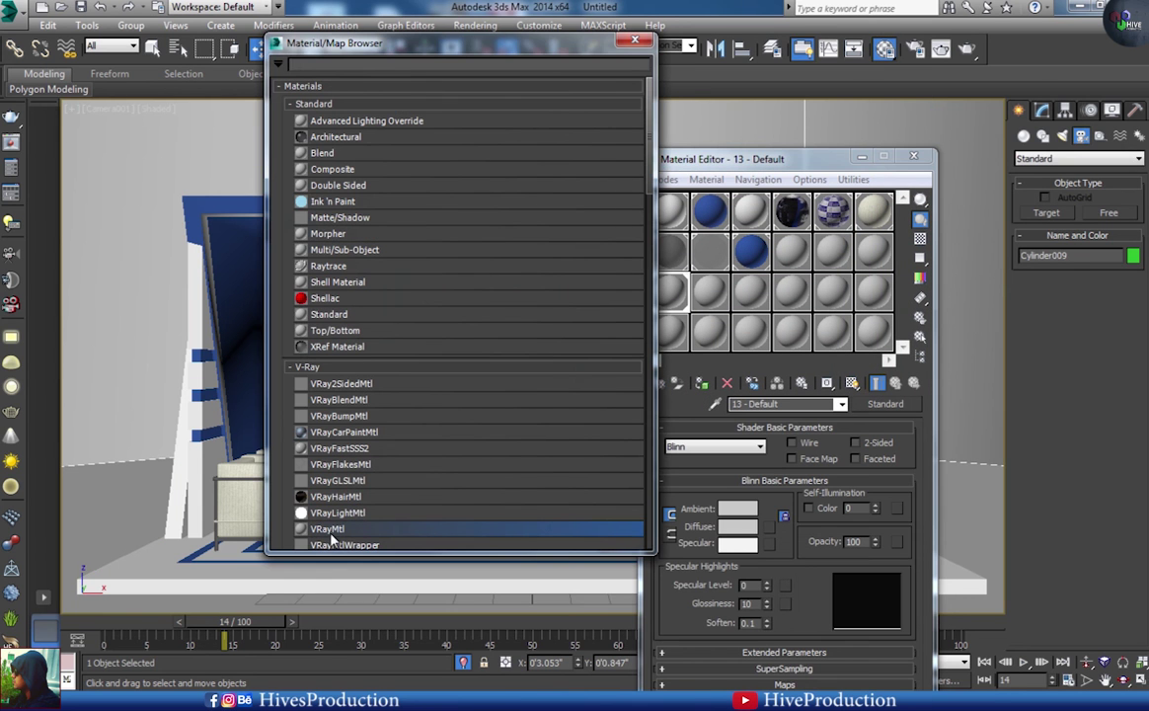
click(752, 510)
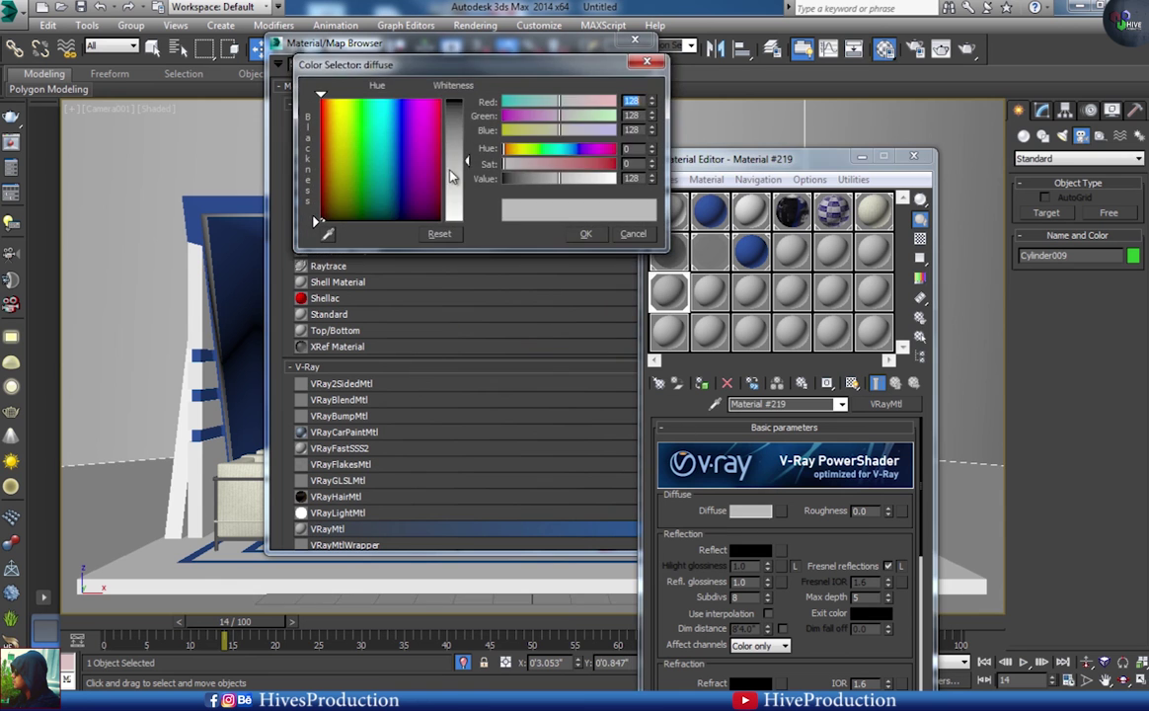
drag(469, 185, 467, 113)
click(597, 233)
click(915, 157)
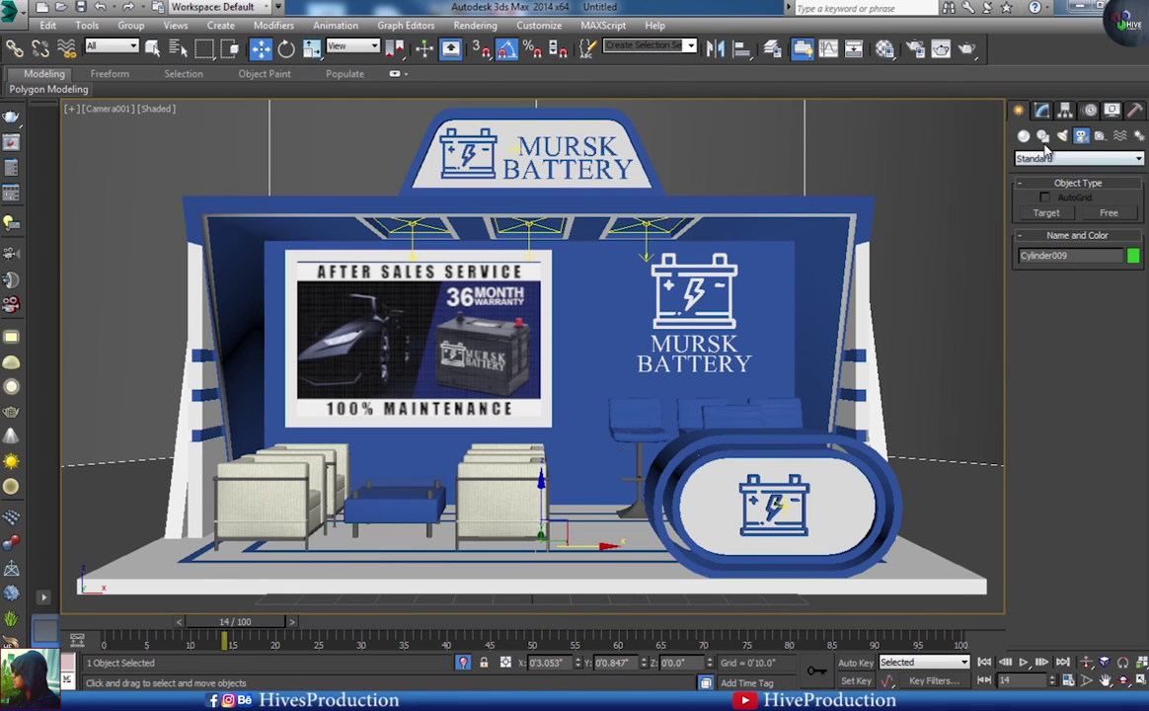
- Create a large plane VRayLight covering the booth, about 12'0.7" half-length, and centre it high above the booth
click(1062, 137)
click(1055, 213)
key(alt+w)
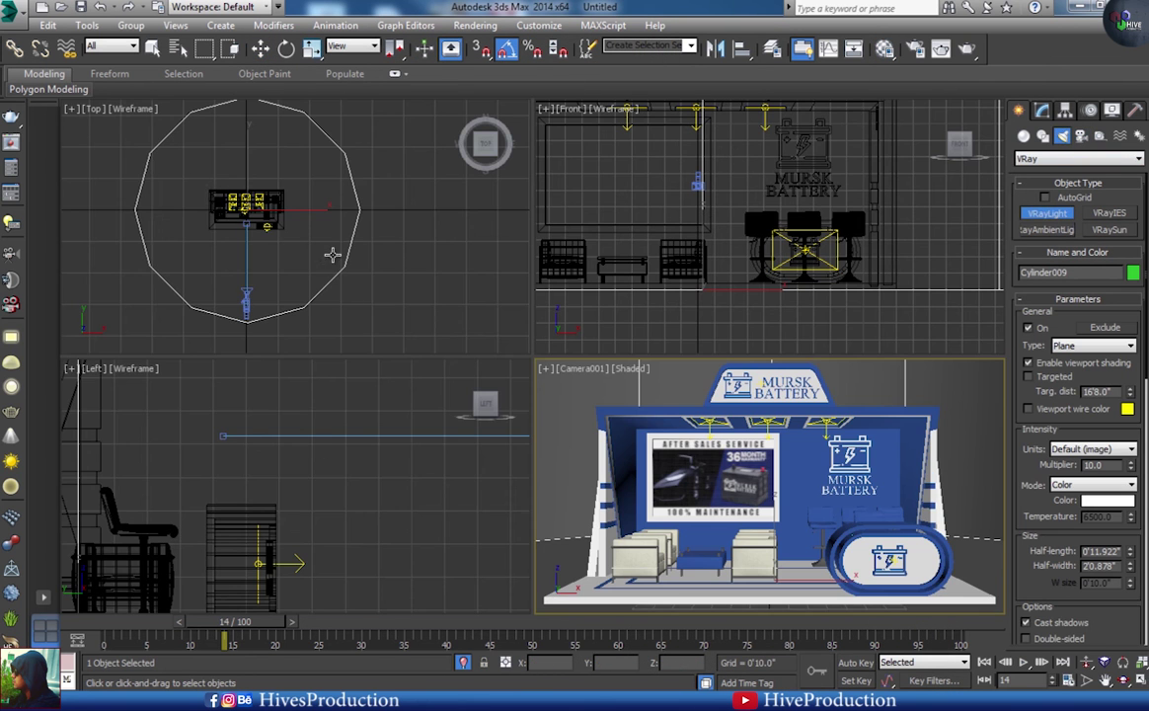
drag(207, 187, 297, 243)
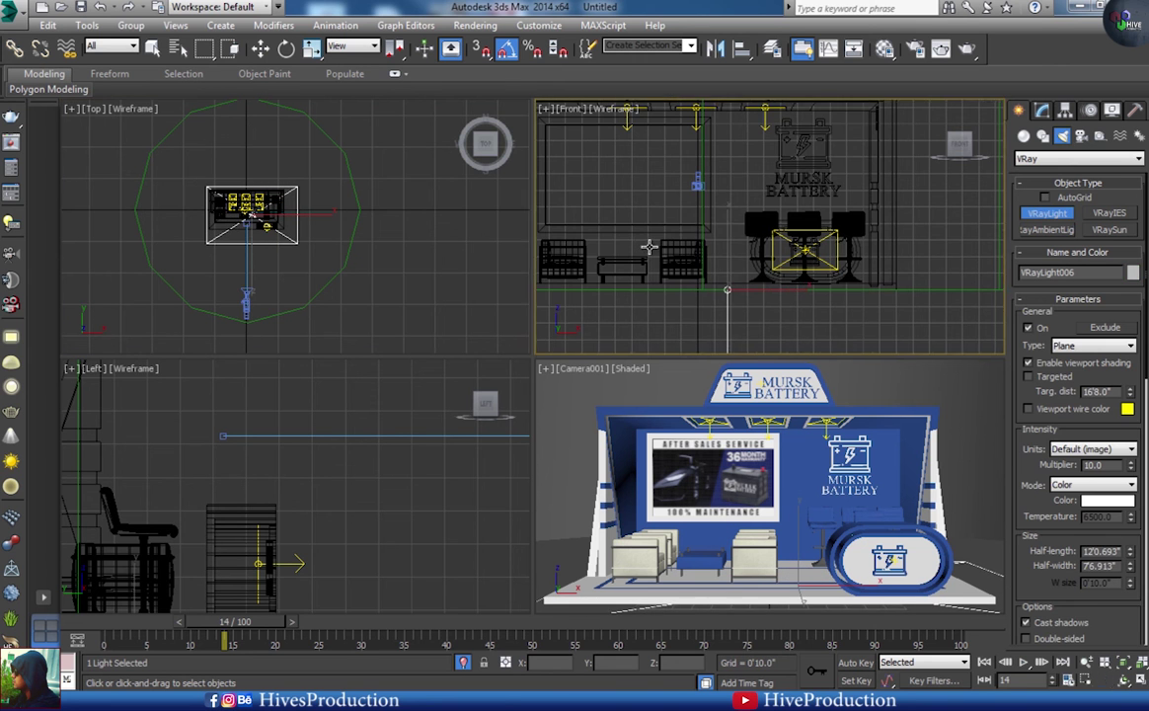
scroll(658, 248, down, 8)
key(w)
drag(667, 230, 703, 206)
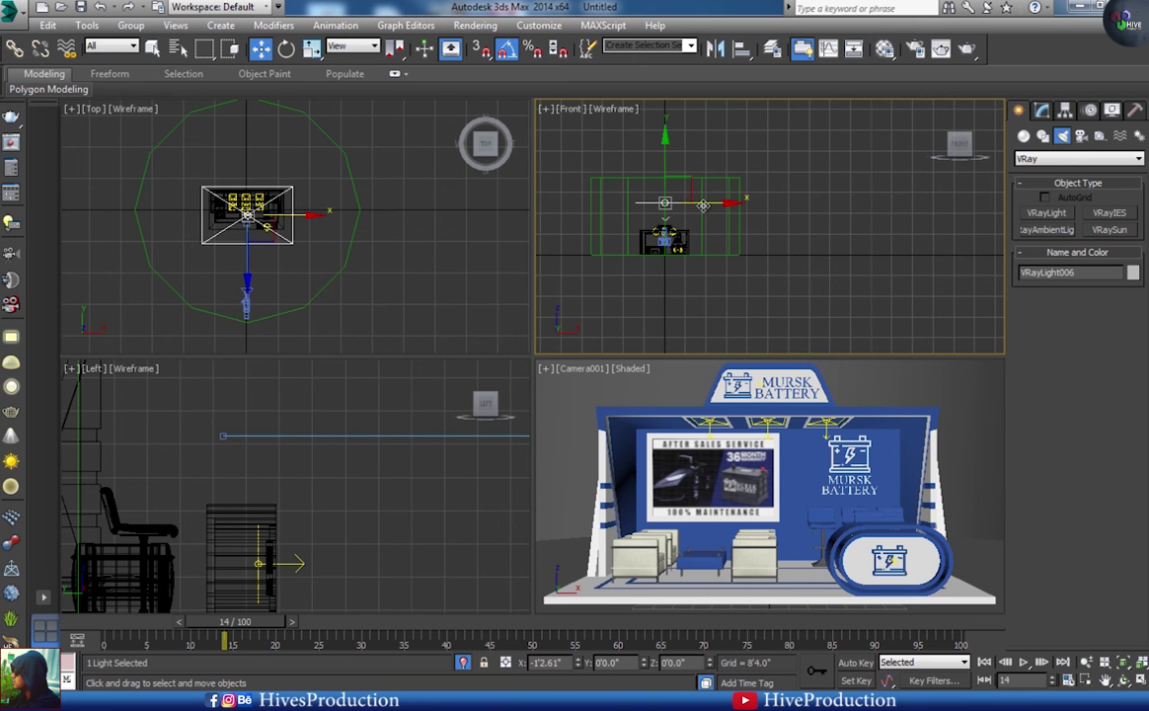
- Render the booth from the camera view
key(alt+w)
key(shift+q)
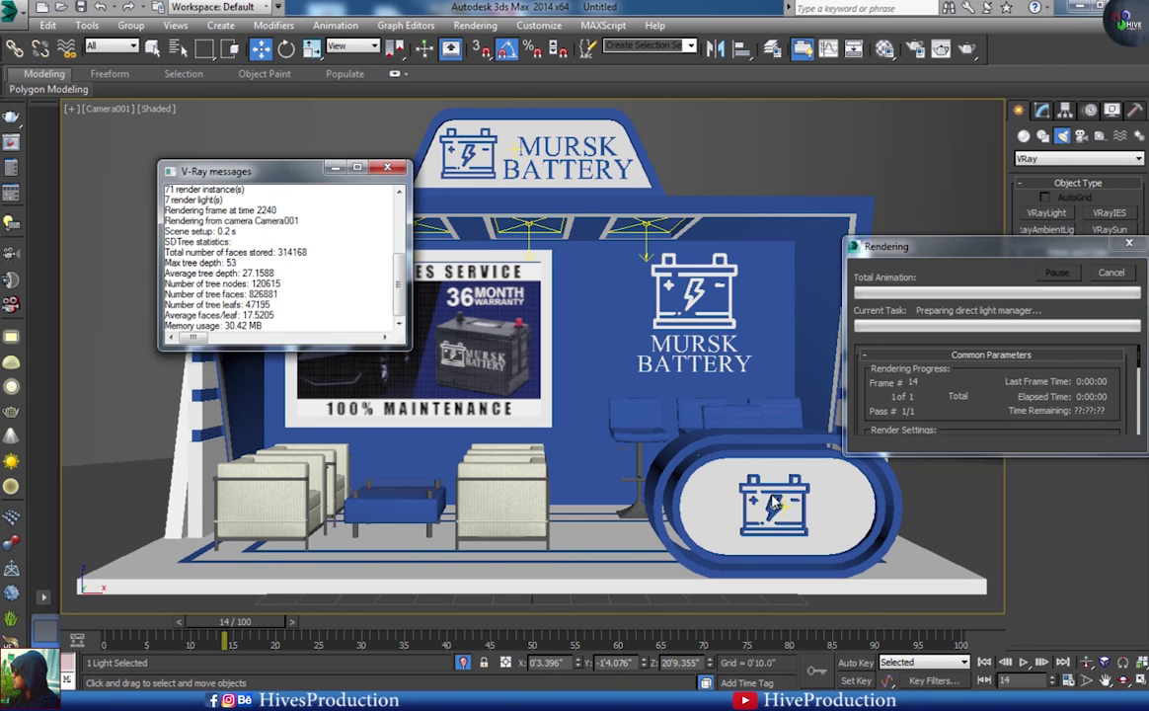